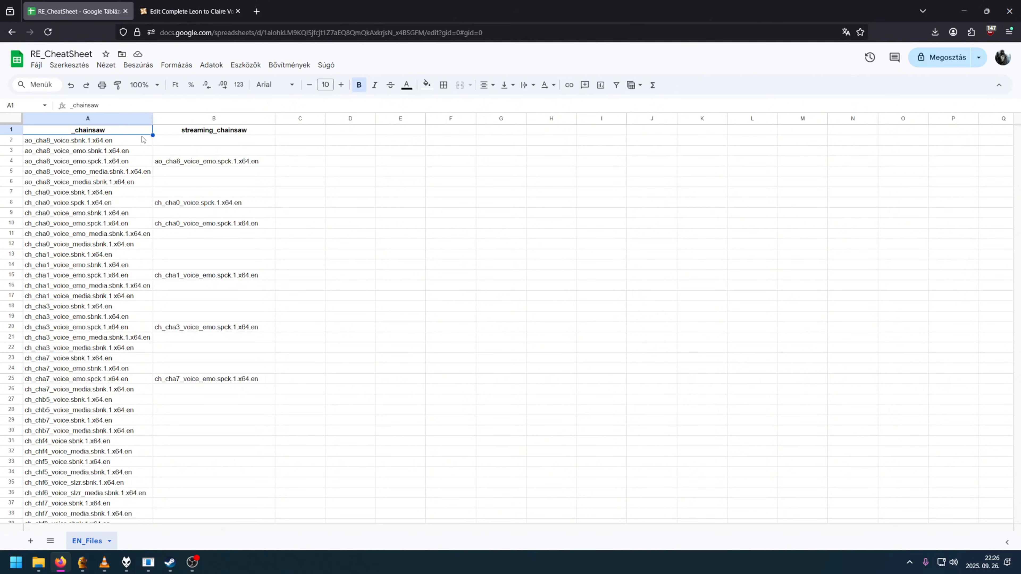
- Look over the audio file names in the _chainsaw and streaming_chainsaw columns of the EN_Files sheet
{"action": "left_click_drag", "start_coordinate": [136, 121], "coordinate": [210, 133]}
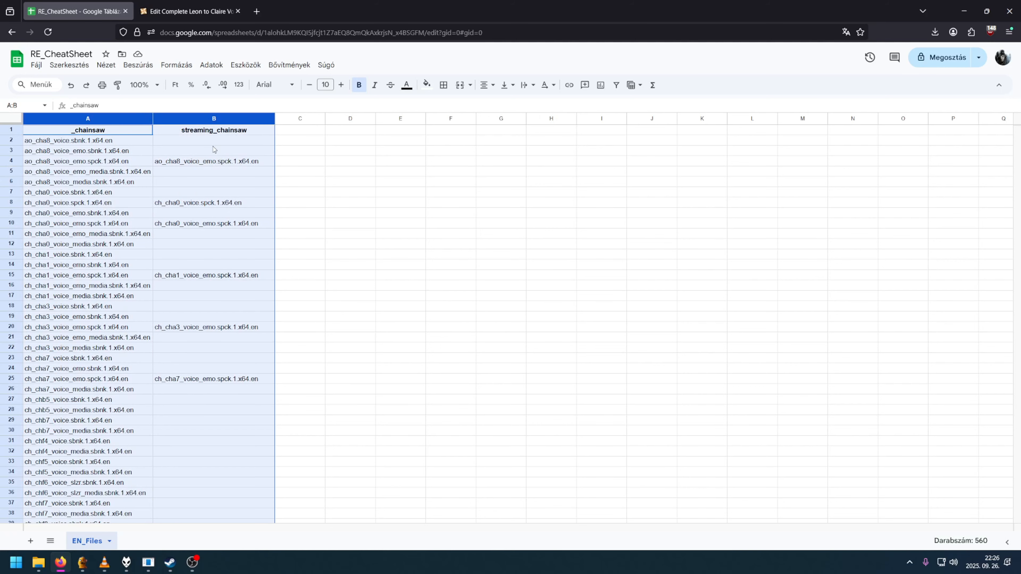
{"action": "scroll", "coordinate": [213, 149], "scroll_direction": "down", "scroll_amount": 2}
{"action": "scroll", "coordinate": [213, 149], "scroll_direction": "down", "scroll_amount": 10}
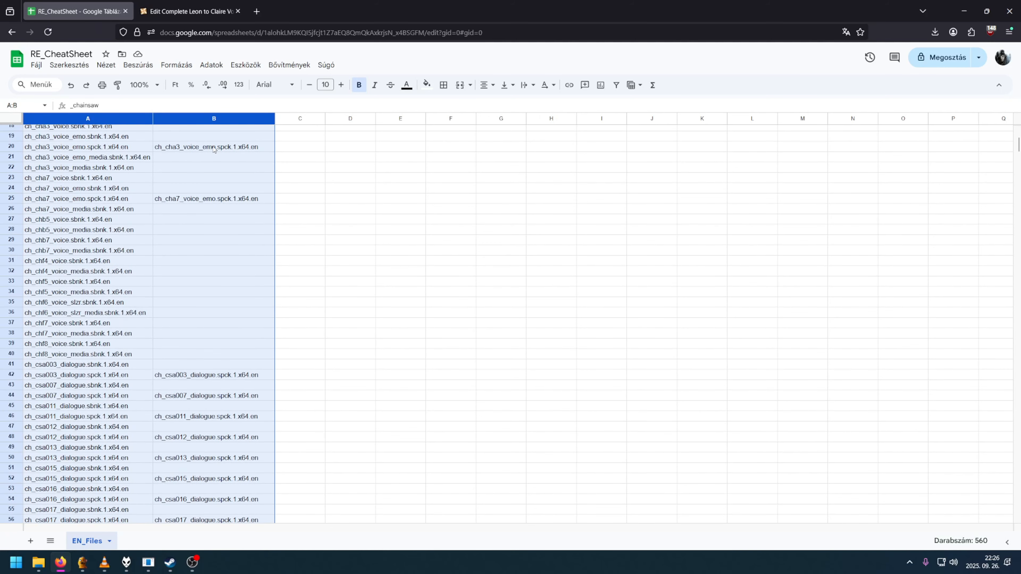
{"action": "left_click", "coordinate": [212, 149]}
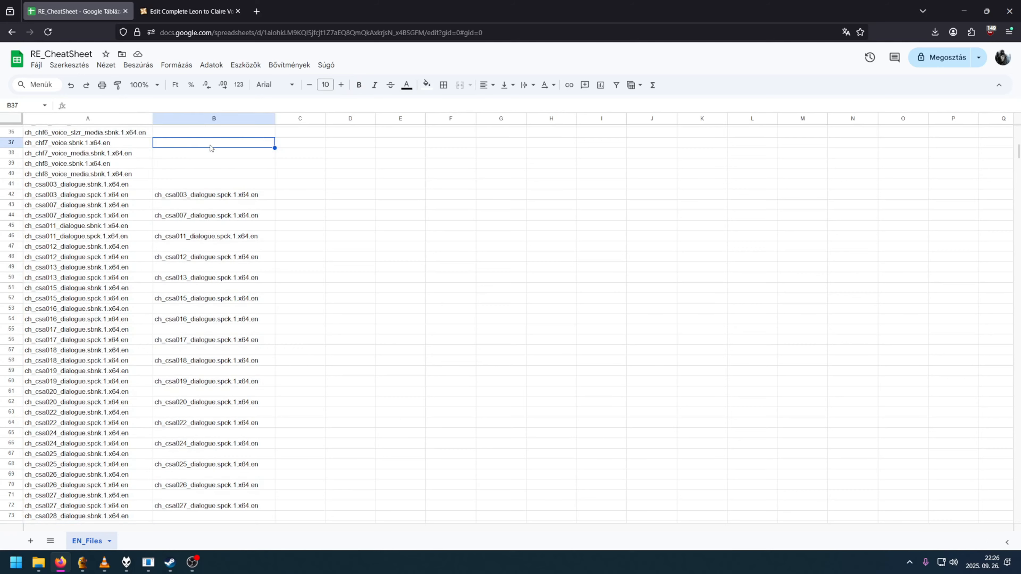
- Switch to the Nexus Mods article and examine the natives, stm, _chainsaw and streaming folders under PAK Structure
{"action": "left_click", "coordinate": [184, 12]}
{"action": "scroll", "coordinate": [354, 285], "scroll_direction": "down", "scroll_amount": 10}
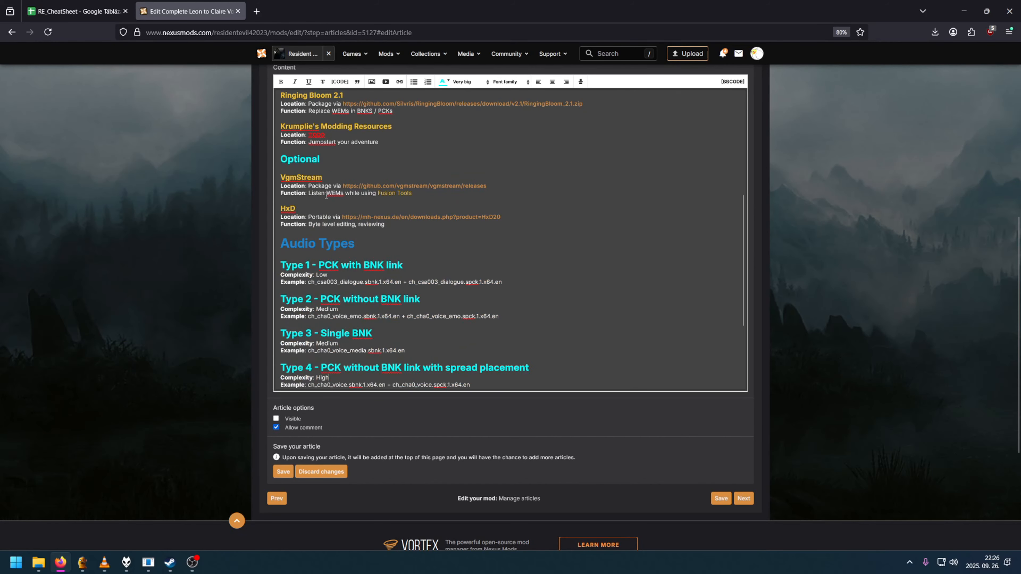
{"action": "scroll", "coordinate": [354, 286], "scroll_direction": "down", "scroll_amount": 3}
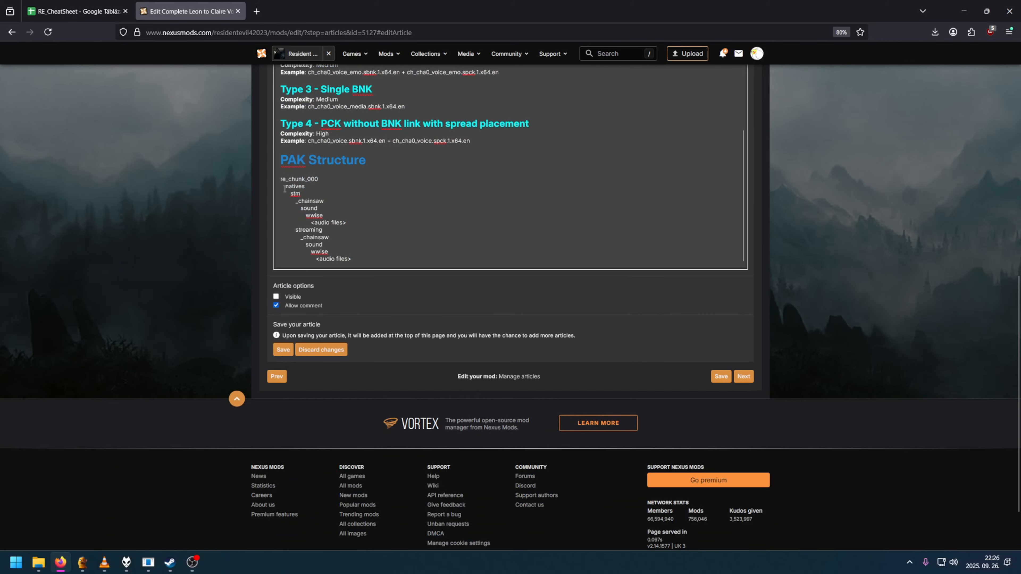
{"action": "left_click_drag", "start_coordinate": [285, 189], "coordinate": [326, 188]}
{"action": "triple_click", "coordinate": [294, 195]}
{"action": "triple_click", "coordinate": [296, 201]}
{"action": "triple_click", "coordinate": [296, 230]}
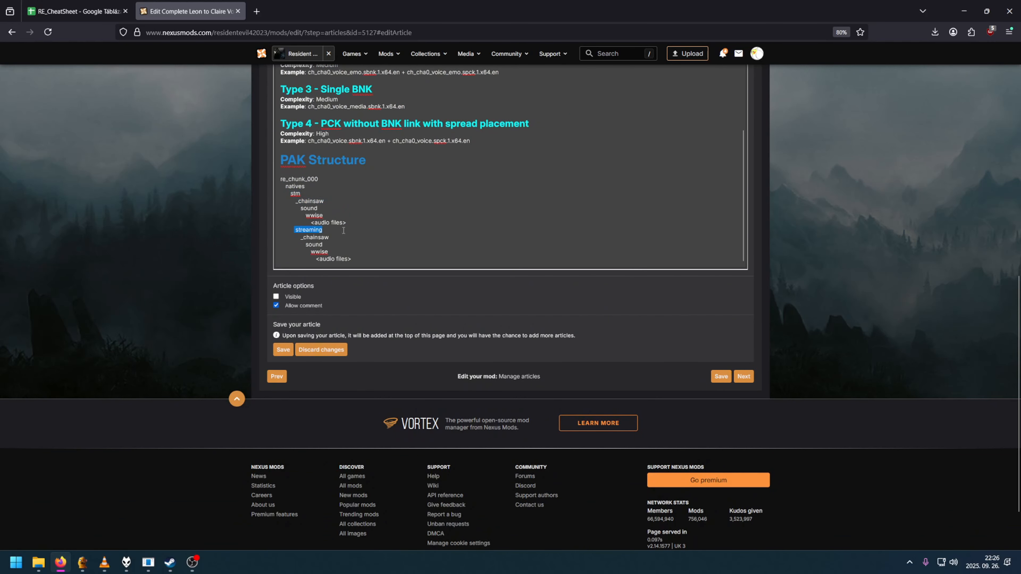
{"action": "triple_click", "coordinate": [300, 237]}
- Examine the sound, wwise and <audio files> levels of the PAK Structure and look back over the Audio Types section
{"action": "double_click", "coordinate": [300, 208]}
{"action": "double_click", "coordinate": [306, 216]}
{"action": "left_click", "coordinate": [311, 223]}
{"action": "triple_click", "coordinate": [310, 223]}
{"action": "scroll", "coordinate": [305, 225], "scroll_direction": "up", "scroll_amount": 6}
{"action": "scroll", "coordinate": [305, 225], "scroll_direction": "down", "scroll_amount": 5}
{"action": "scroll", "coordinate": [208, 235], "scroll_direction": "up", "scroll_amount": 3}
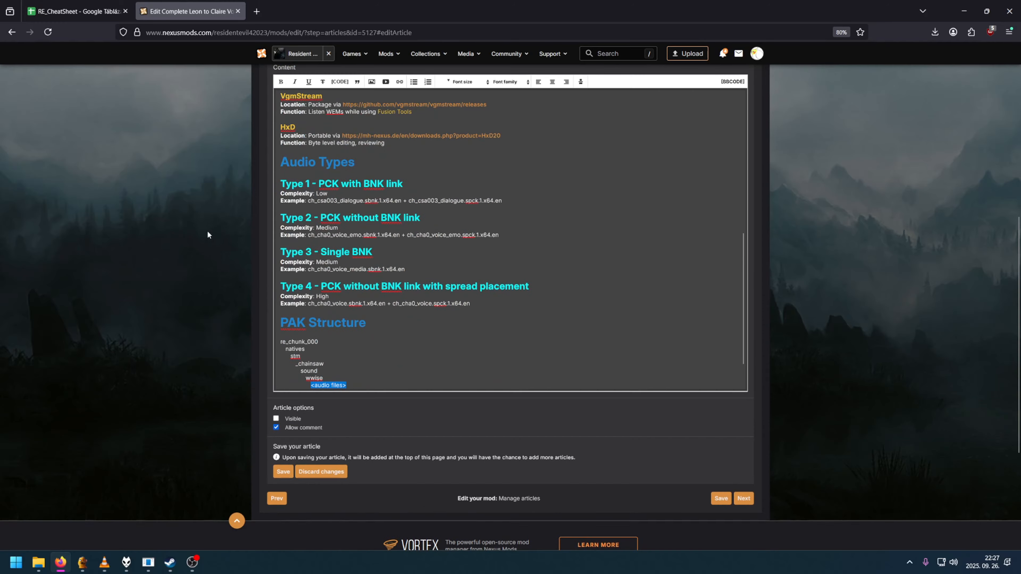
- Return to the RE_CheatSheet spreadsheet and check its _chainsaw and streaming_chainsaw headers against the file lists down to the dialogue rows
{"action": "left_click", "coordinate": [91, 11]}
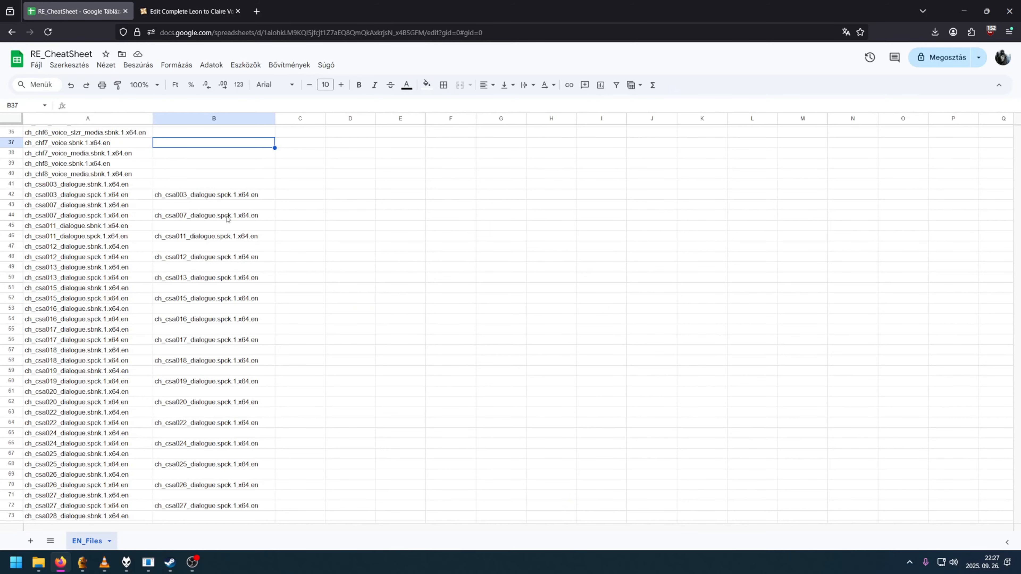
{"action": "scroll", "coordinate": [183, 227], "scroll_direction": "up", "scroll_amount": 10}
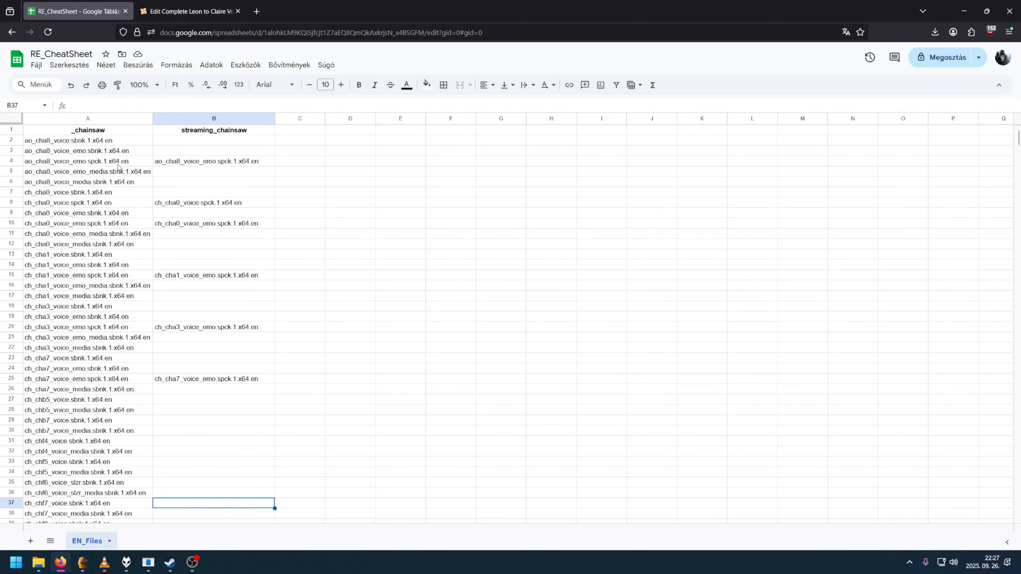
{"action": "left_click", "coordinate": [96, 133]}
{"action": "left_click", "coordinate": [194, 134]}
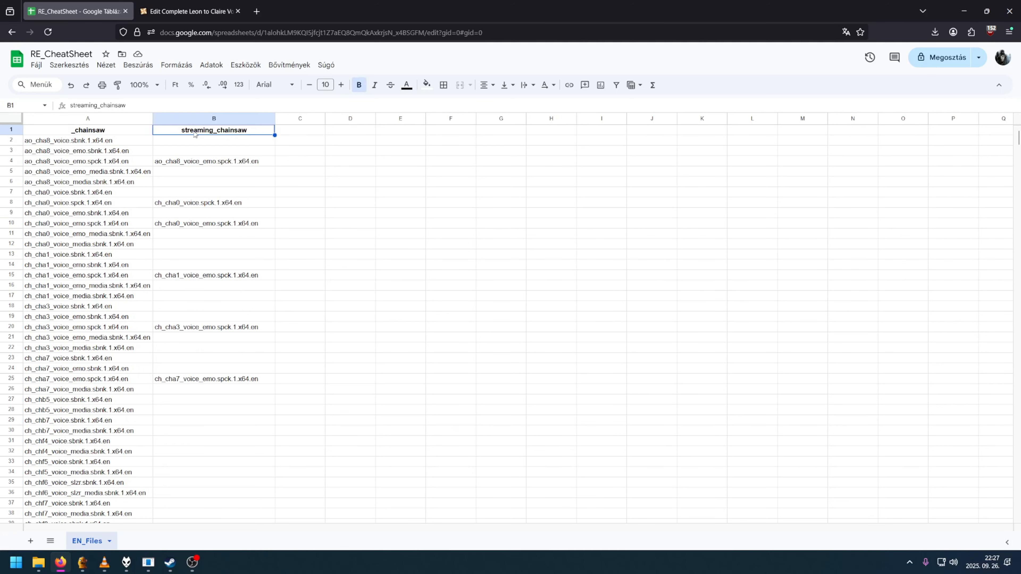
{"action": "scroll", "coordinate": [135, 180], "scroll_direction": "down", "scroll_amount": 5}
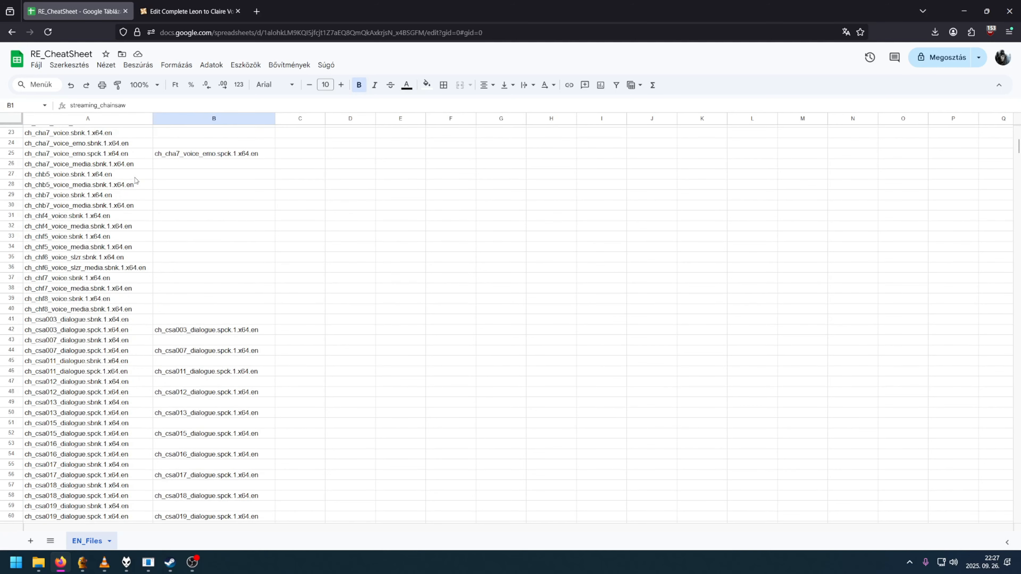
{"action": "scroll", "coordinate": [136, 178], "scroll_direction": "down", "scroll_amount": 4}
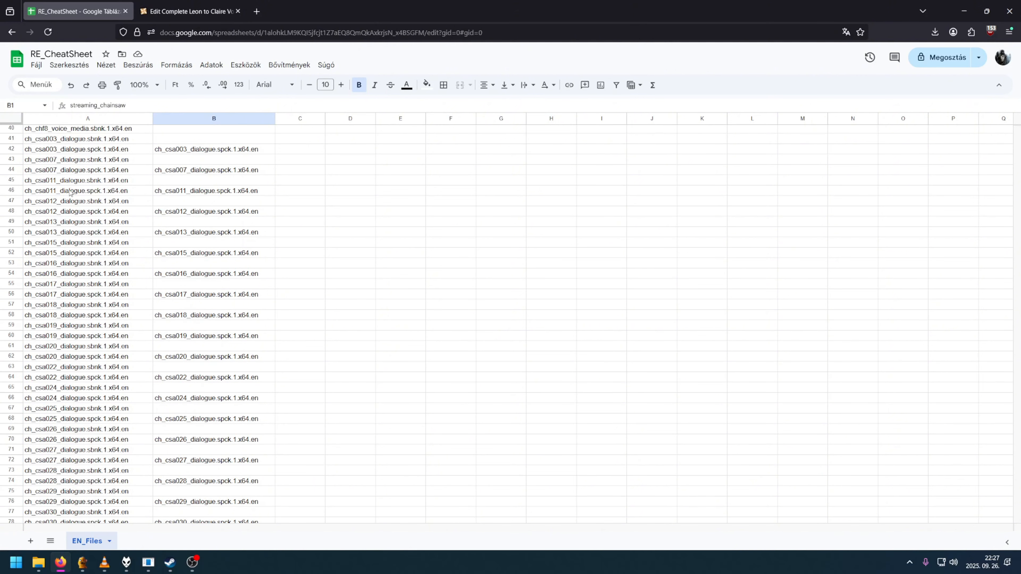
- Compare the ch_csa dialogue spck entries in the _chainsaw column with their counterparts in the streaming_chainsaw column
{"action": "left_click_drag", "start_coordinate": [69, 171], "coordinate": [191, 288]}
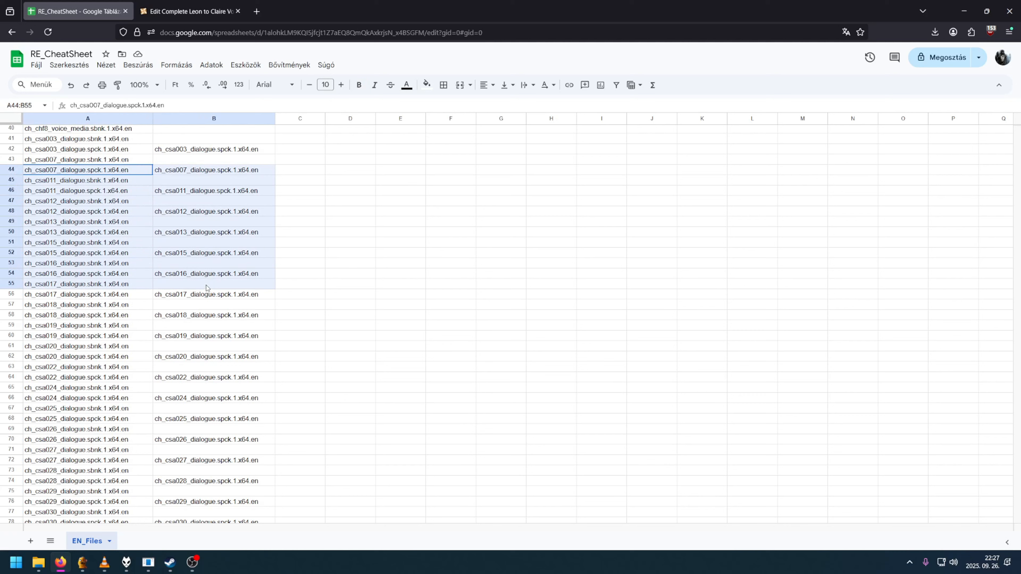
{"action": "left_click", "coordinate": [102, 224]}
{"action": "left_click_drag", "start_coordinate": [96, 191], "coordinate": [115, 304]}
{"action": "left_click_drag", "start_coordinate": [216, 172], "coordinate": [225, 370]}
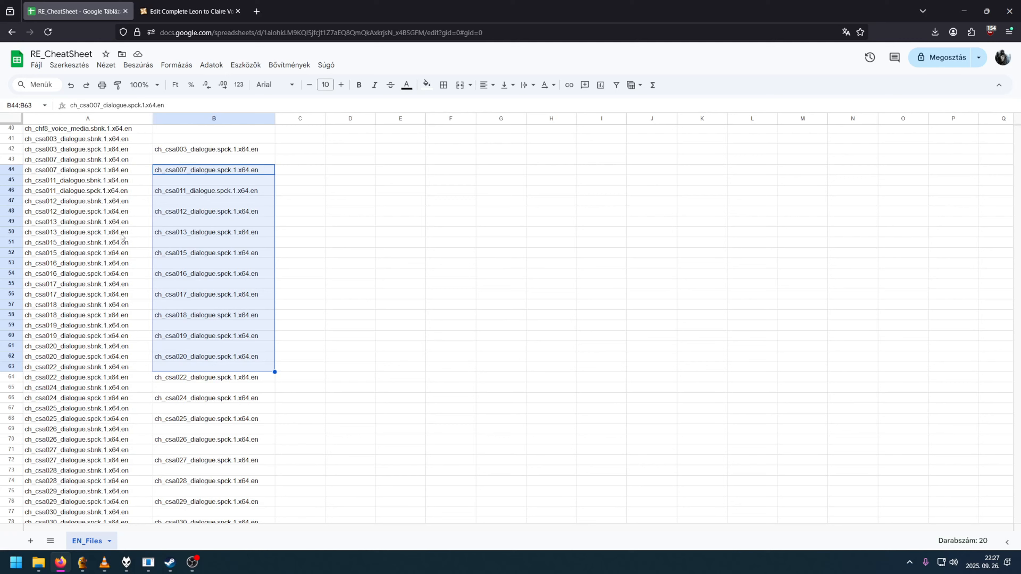
{"action": "left_click", "coordinate": [121, 191]}
{"action": "left_click", "coordinate": [164, 196]}
{"action": "left_click", "coordinate": [106, 214]}
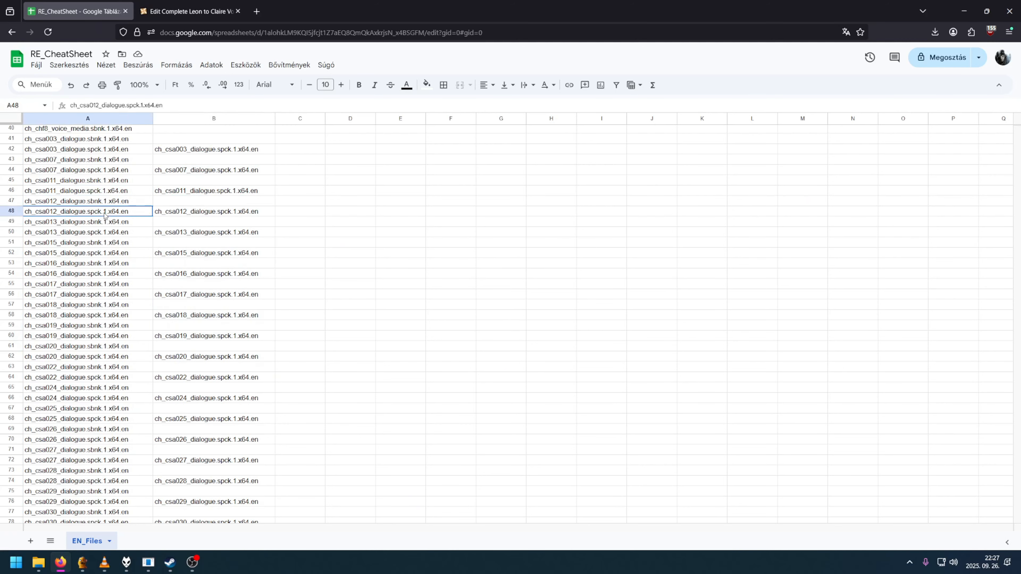
{"action": "left_click", "coordinate": [165, 214]}
{"action": "left_click", "coordinate": [116, 233]}
{"action": "left_click", "coordinate": [169, 238]}
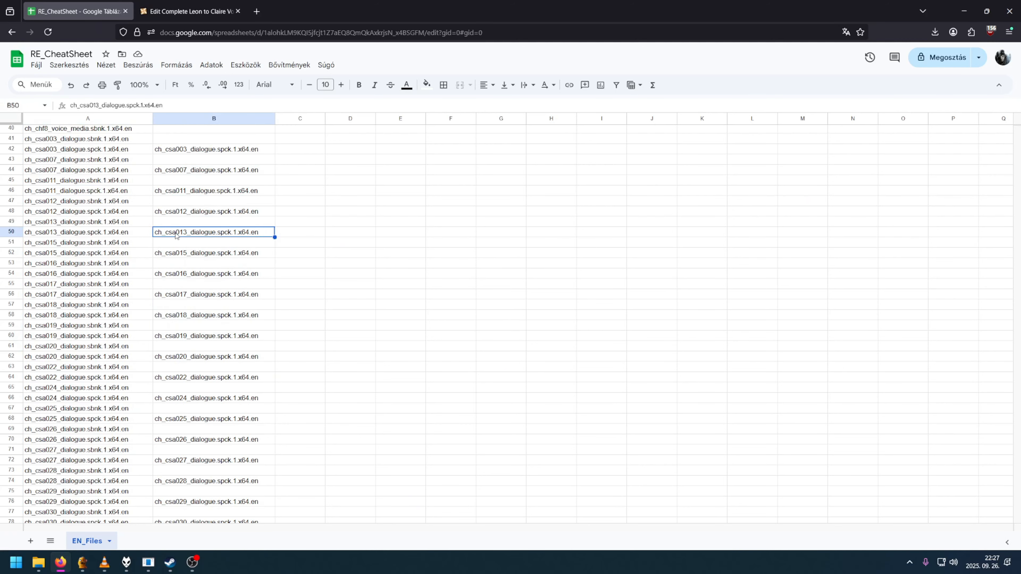
- Examine the ch_csa013_dialogue sbnk and spck entries across both columns as one related file set
{"action": "left_click_drag", "start_coordinate": [25, 223], "coordinate": [226, 233]}
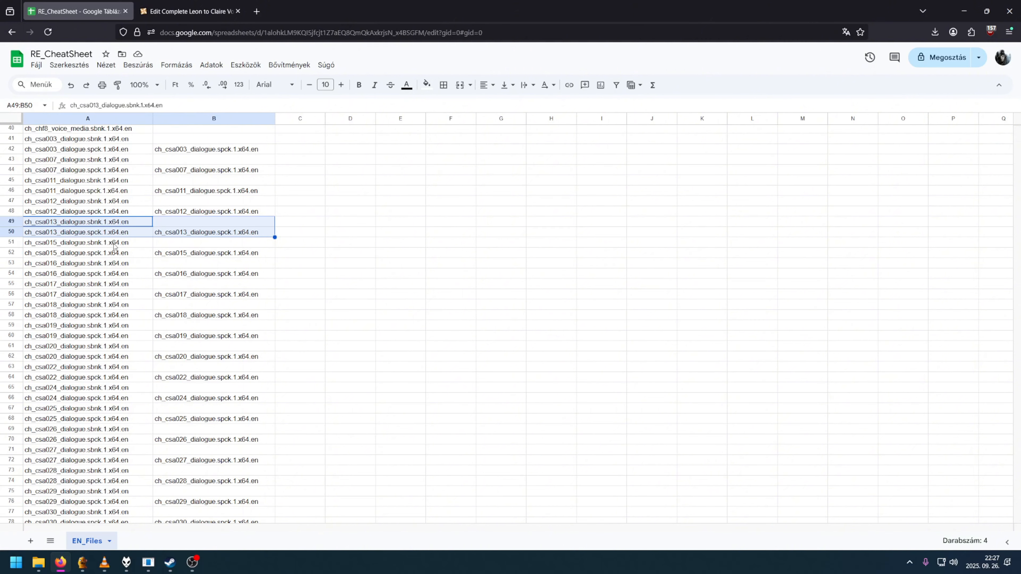
{"action": "left_click", "coordinate": [103, 224]}
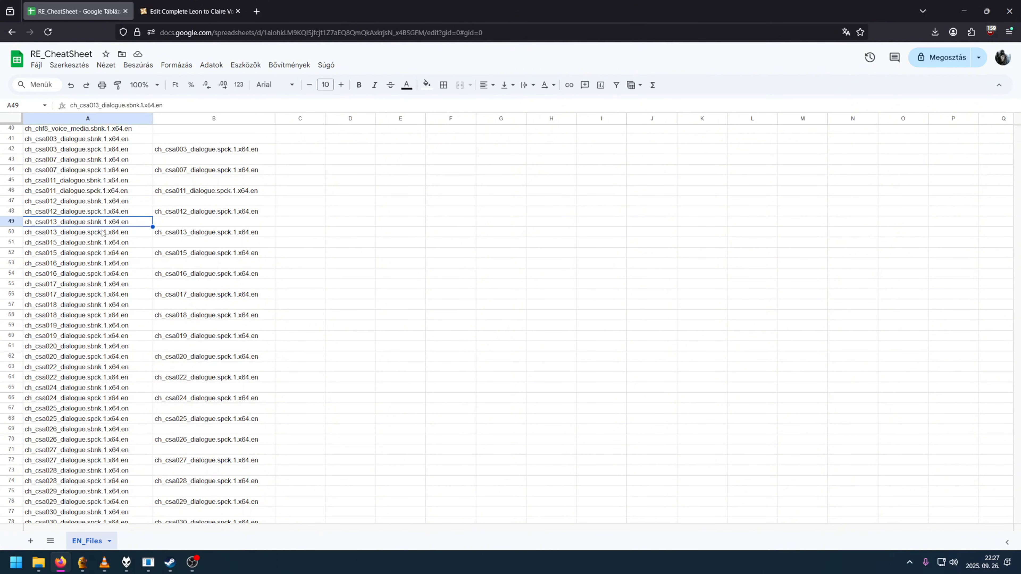
{"action": "left_click", "coordinate": [104, 233]}
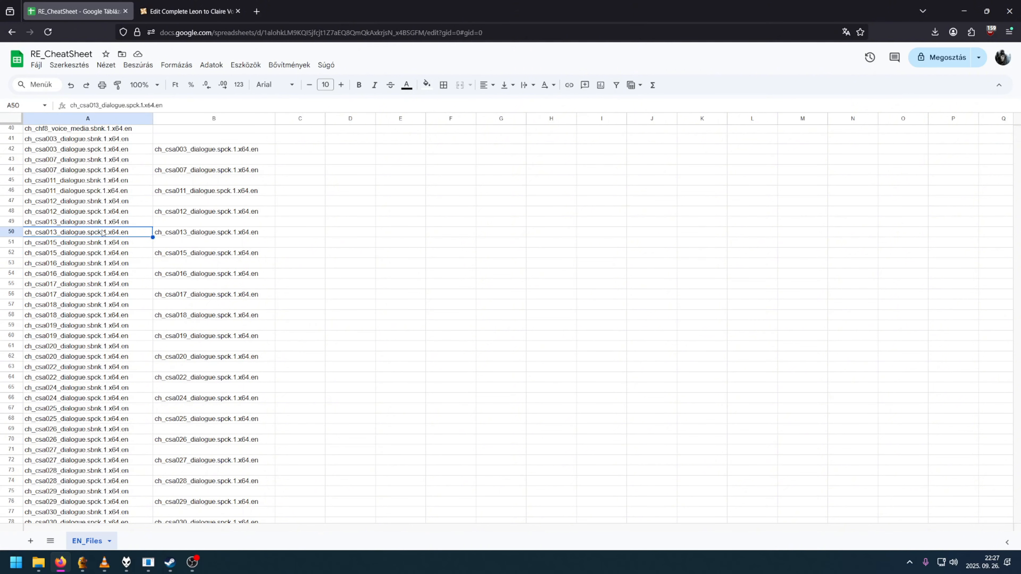
{"action": "left_click", "coordinate": [209, 234]}
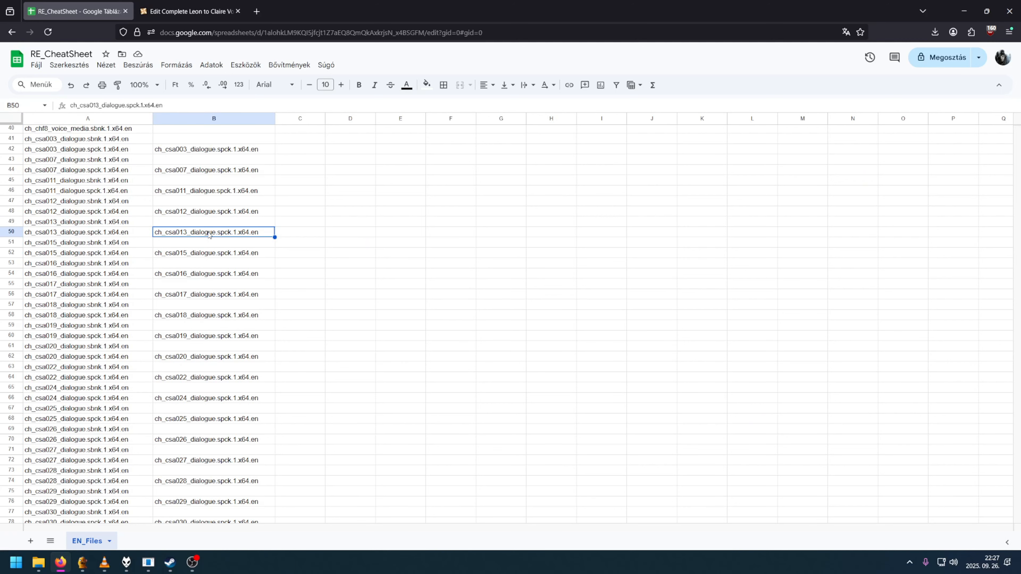
{"action": "left_click_drag", "start_coordinate": [130, 224], "coordinate": [181, 235]}
{"action": "scroll", "coordinate": [307, 248], "scroll_direction": "up", "scroll_amount": 3}
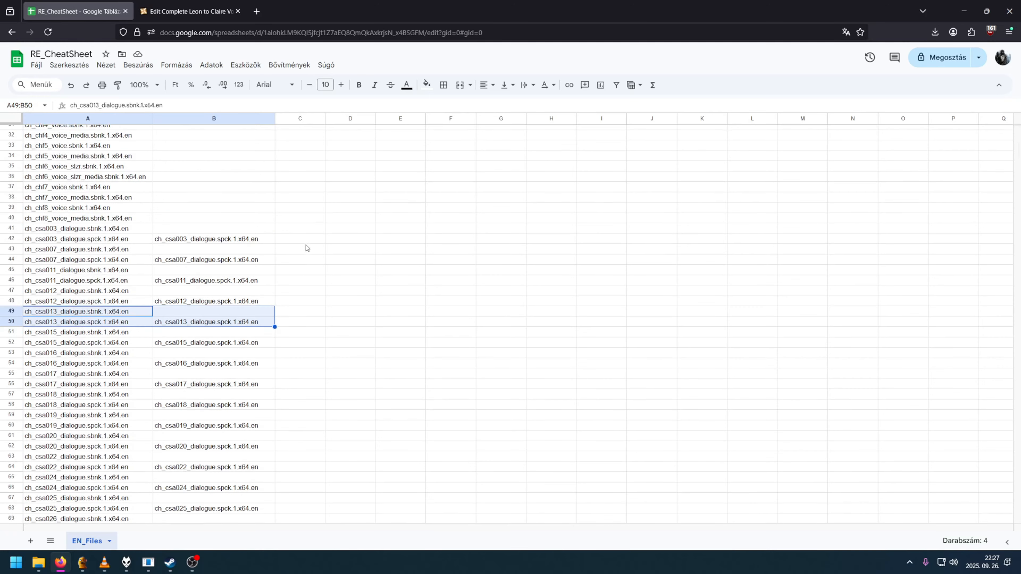
{"action": "scroll", "coordinate": [307, 248], "scroll_direction": "up", "scroll_amount": 3}
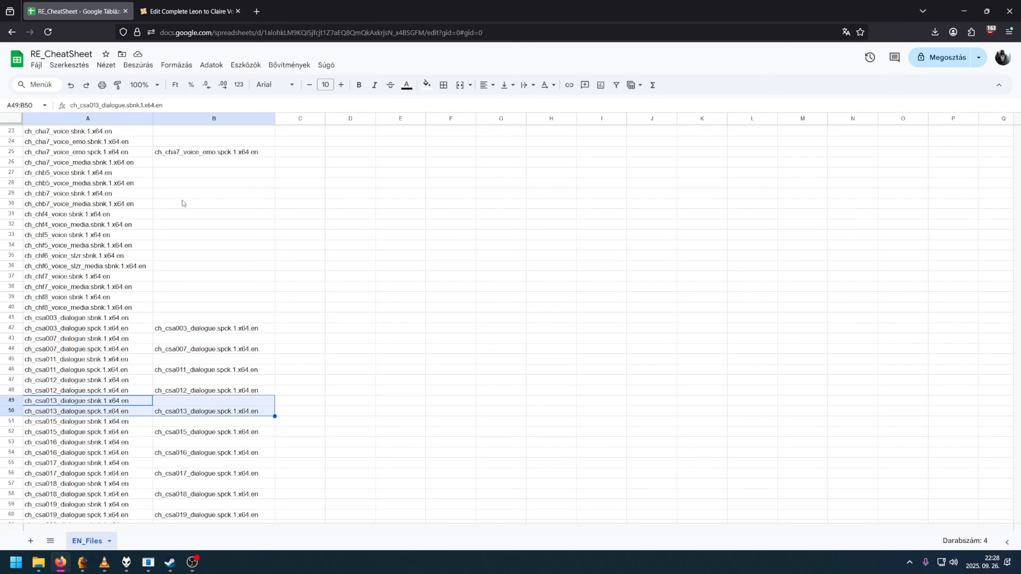
- Switch to the Nexus Mods article and review the Mandatory and Optional tools listed under Required Tools
{"action": "left_click", "coordinate": [185, 12]}
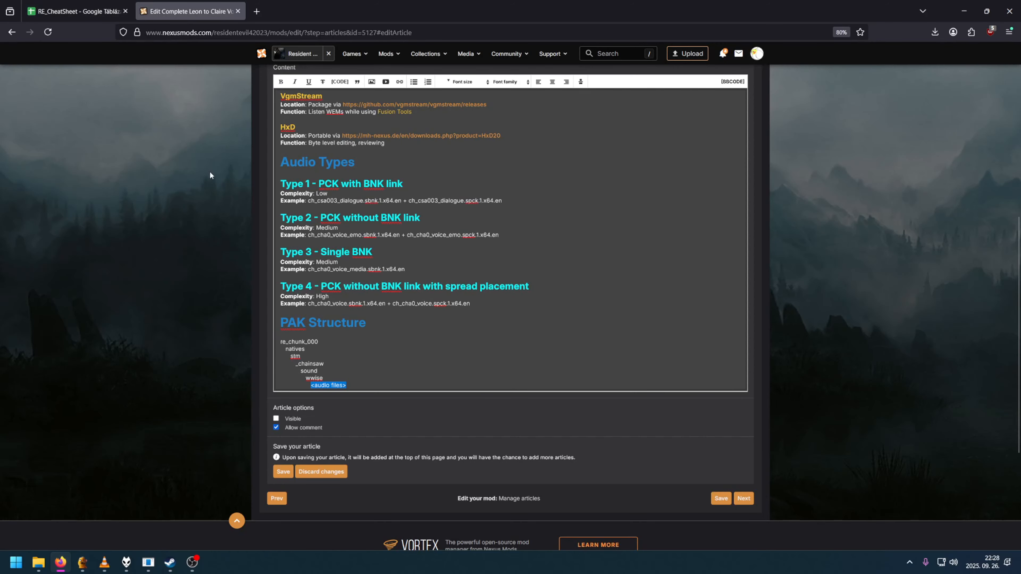
{"action": "scroll", "coordinate": [268, 212], "scroll_direction": "up", "scroll_amount": 2}
{"action": "scroll", "coordinate": [402, 282], "scroll_direction": "up", "scroll_amount": 6}
{"action": "scroll", "coordinate": [413, 288], "scroll_direction": "up", "scroll_amount": 2}
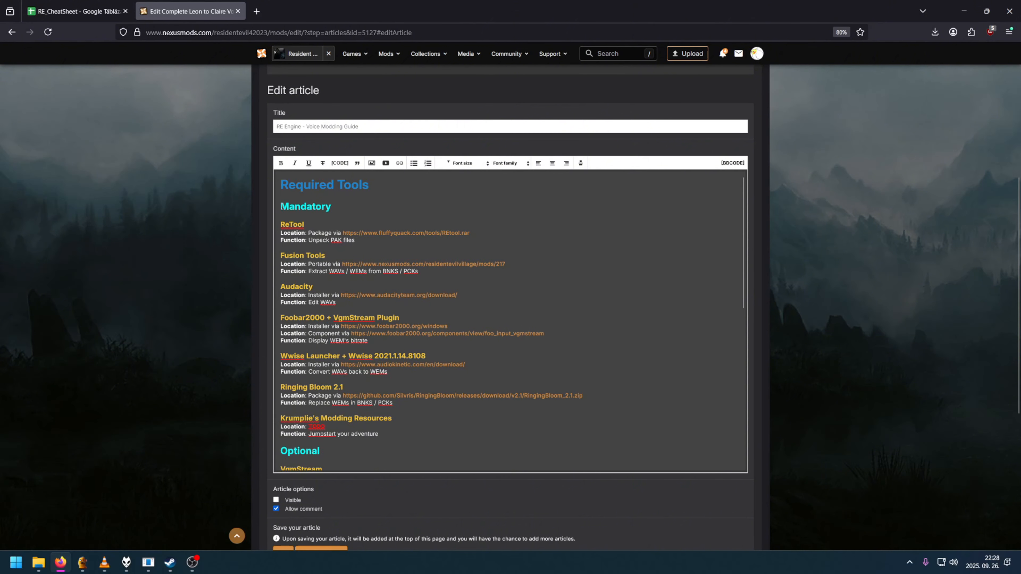
{"action": "left_click_drag", "start_coordinate": [281, 206], "coordinate": [457, 436]}
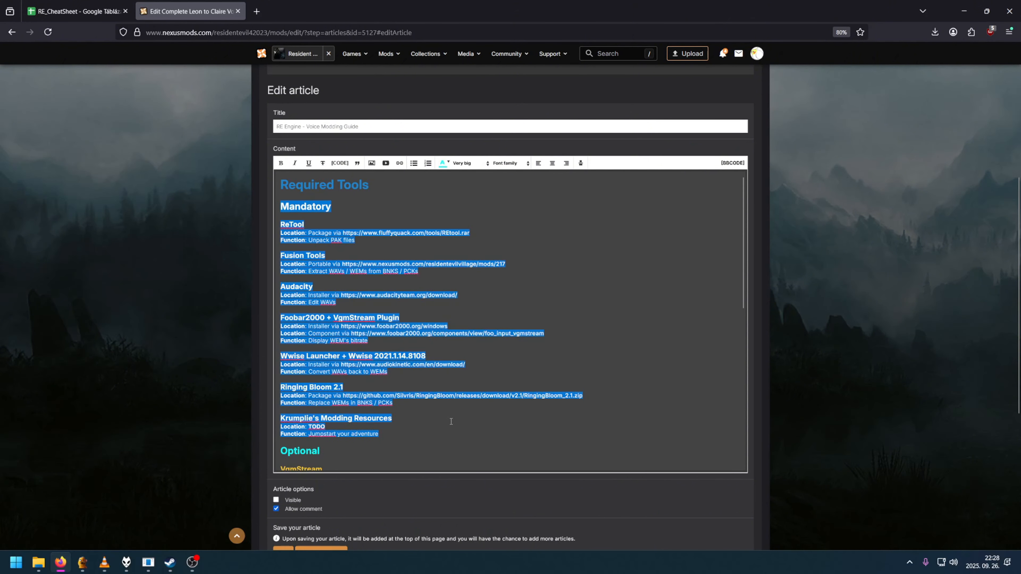
{"action": "left_click", "coordinate": [455, 373]}
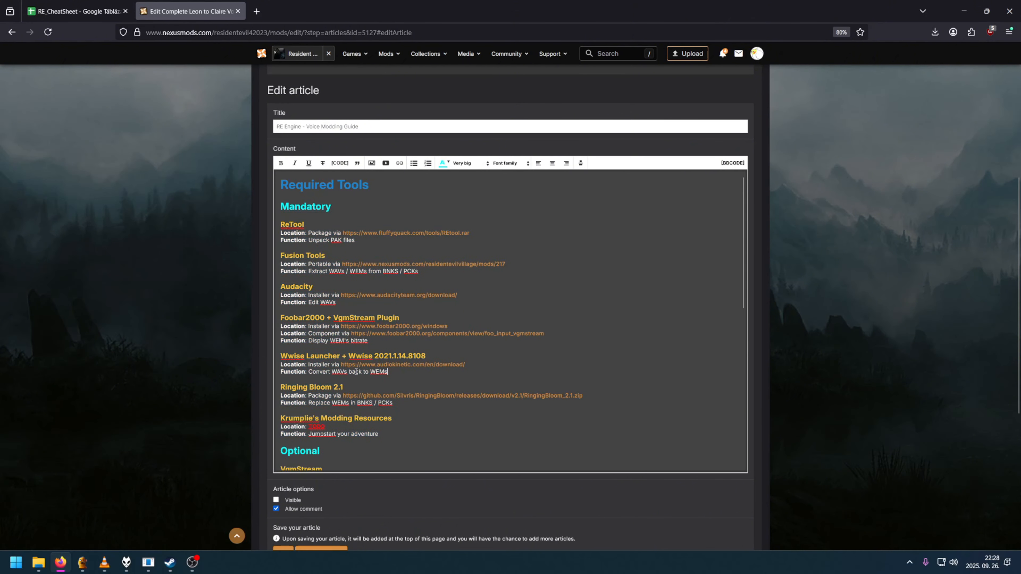
{"action": "scroll", "coordinate": [231, 339], "scroll_direction": "down", "scroll_amount": 1}
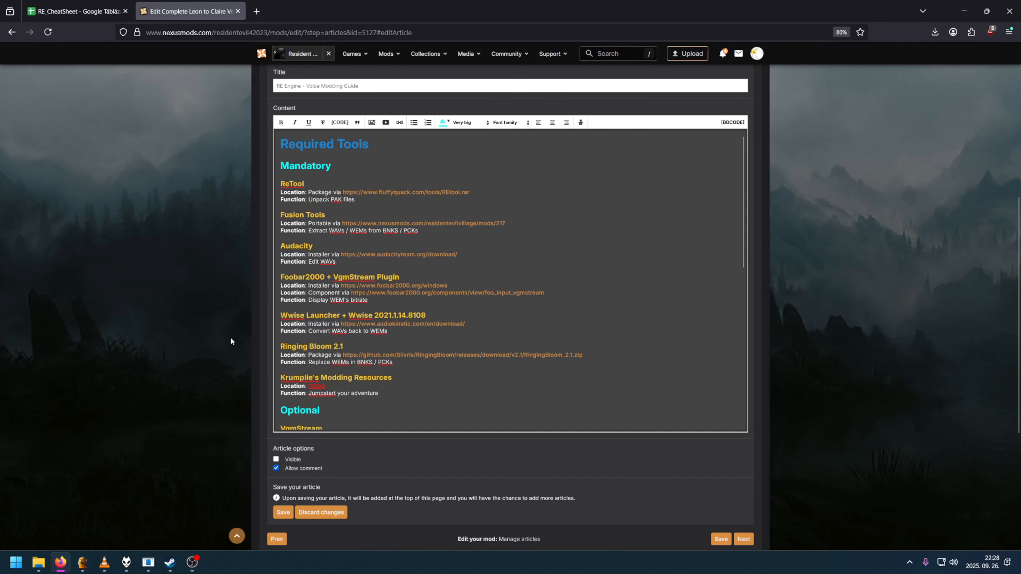
{"action": "scroll", "coordinate": [361, 347], "scroll_direction": "down", "scroll_amount": 1}
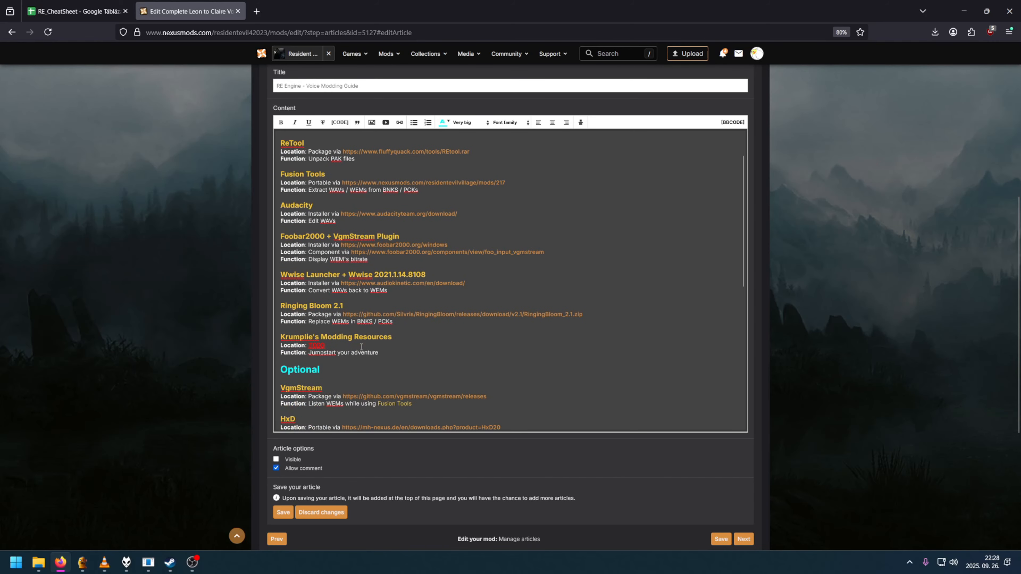
{"action": "scroll", "coordinate": [361, 347], "scroll_direction": "down", "scroll_amount": 3}
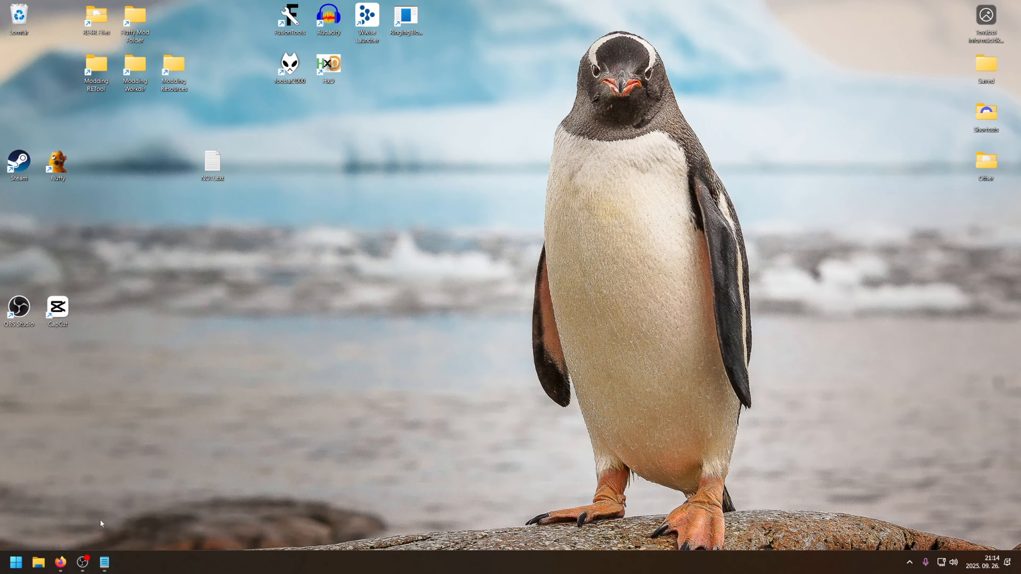
- Bring up the Nexus Mods article in Firefox and review its Audio Types, focusing on Type 1 - PCK with BNK link
{"action": "left_click", "coordinate": [60, 562]}
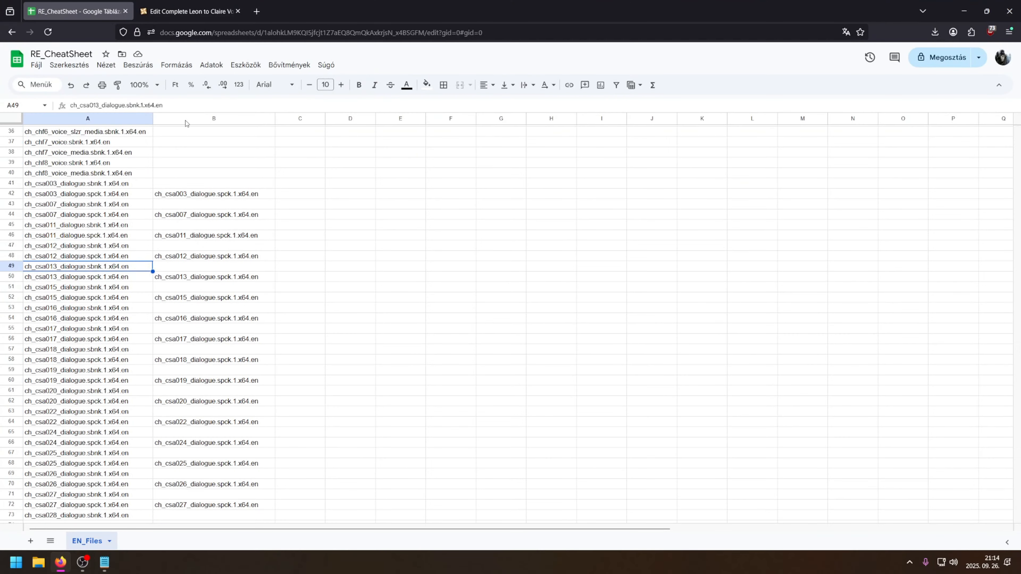
{"action": "left_click", "coordinate": [187, 12]}
{"action": "left_click_drag", "start_coordinate": [534, 245], "coordinate": [281, 141]}
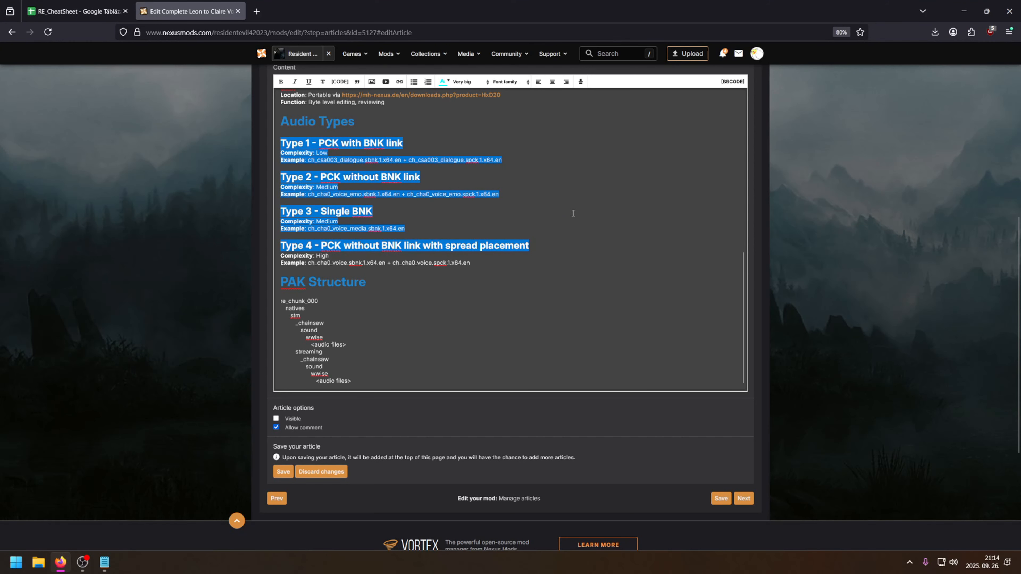
{"action": "right_click", "coordinate": [556, 200]}
{"action": "left_click", "coordinate": [538, 193]}
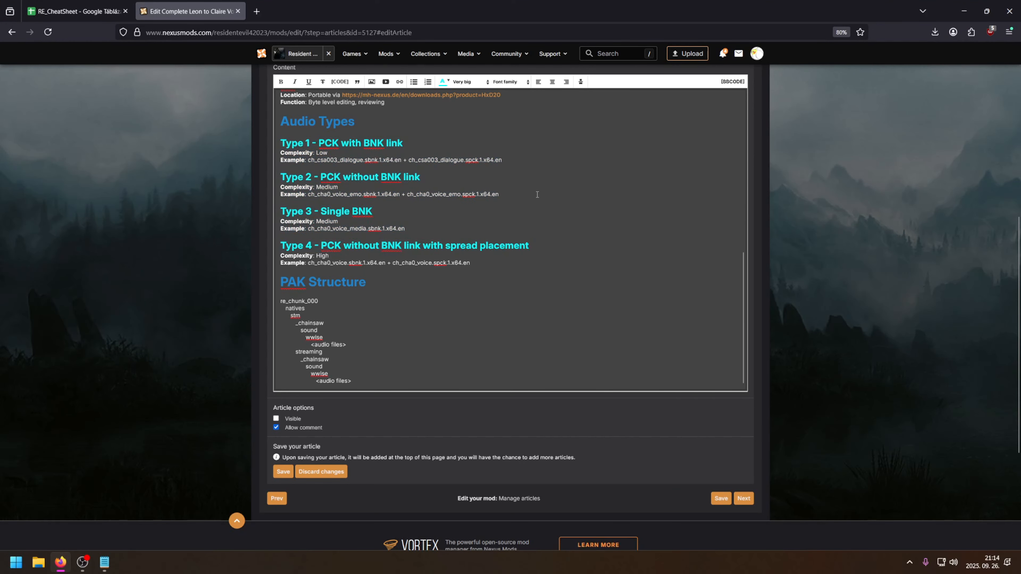
{"action": "triple_click", "coordinate": [420, 144]}
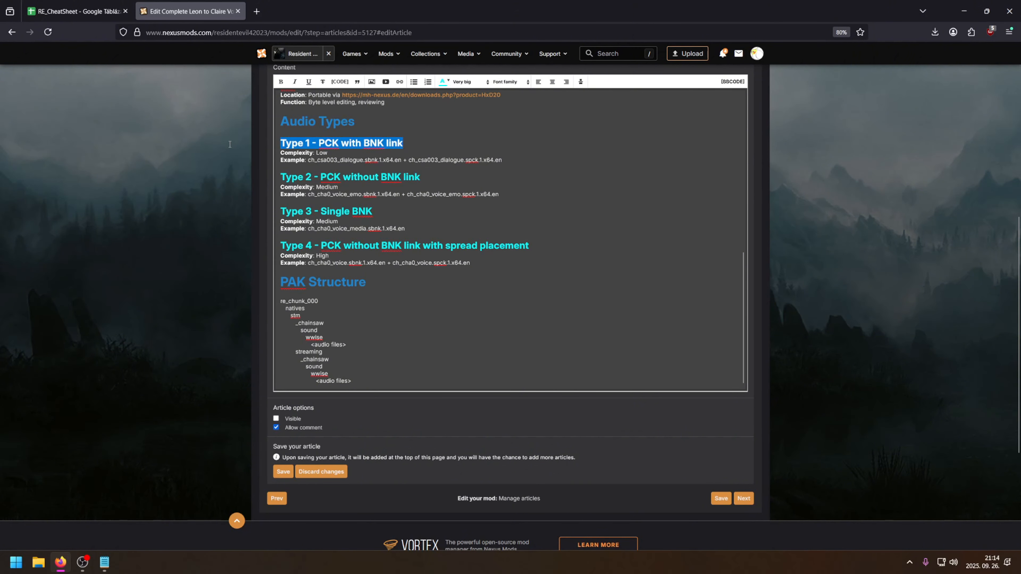
{"action": "left_click", "coordinate": [438, 149]}
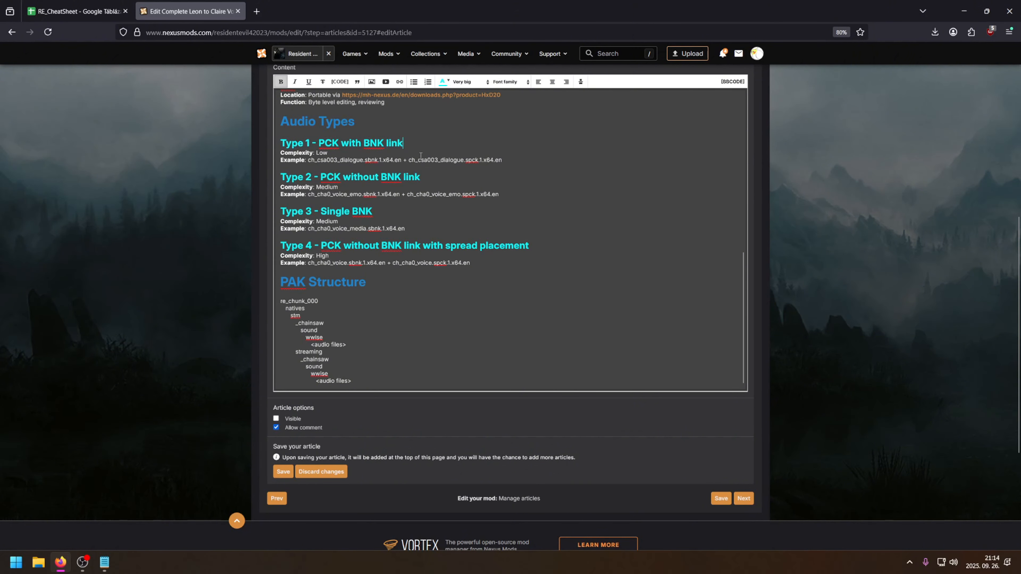
- Return to the RE_CheatSheet spreadsheet and highlight the ch_csa013_dialogue sbnk and spck entries across both columns
{"action": "left_click", "coordinate": [84, 15]}
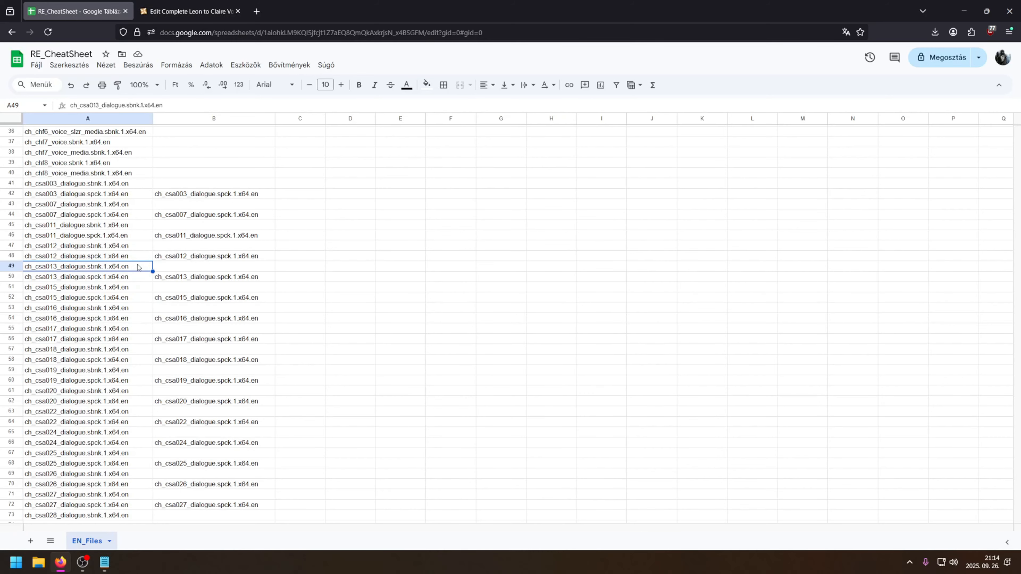
{"action": "left_click_drag", "start_coordinate": [133, 267], "coordinate": [216, 281]}
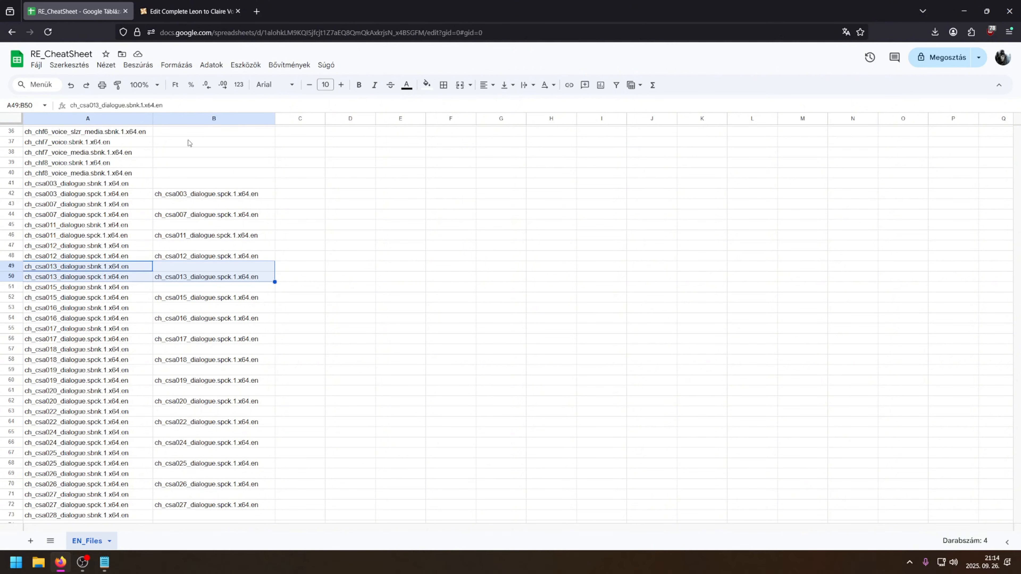
- Open the RESIDENT EVIL 4 BIOHAZARD RE4 game folder from the desktop and highlight re_chunk_000.pak through re_chunk_000.pak.patch_004.pak
{"action": "key", "text": "super+d"}
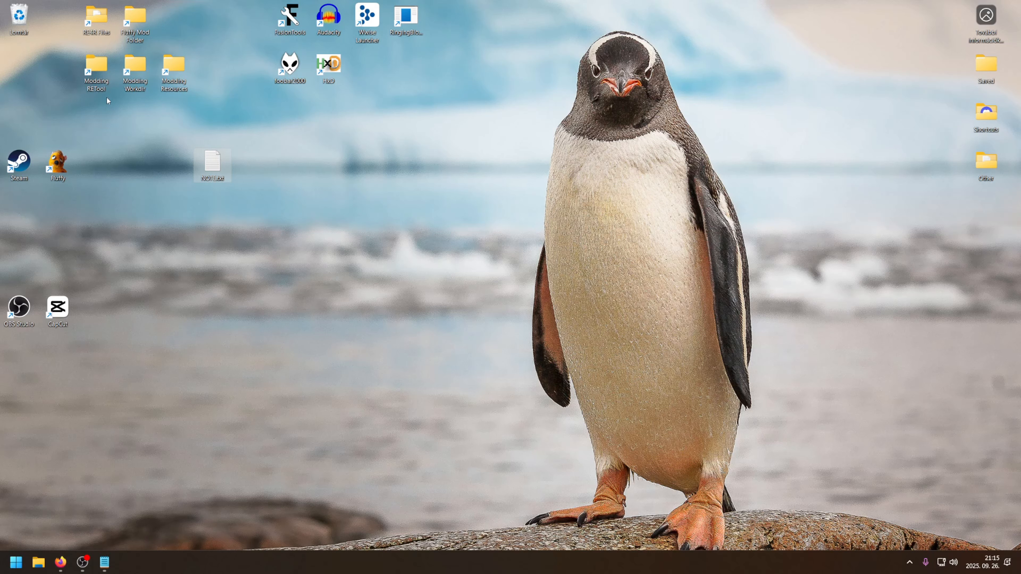
{"action": "double_click", "coordinate": [99, 22]}
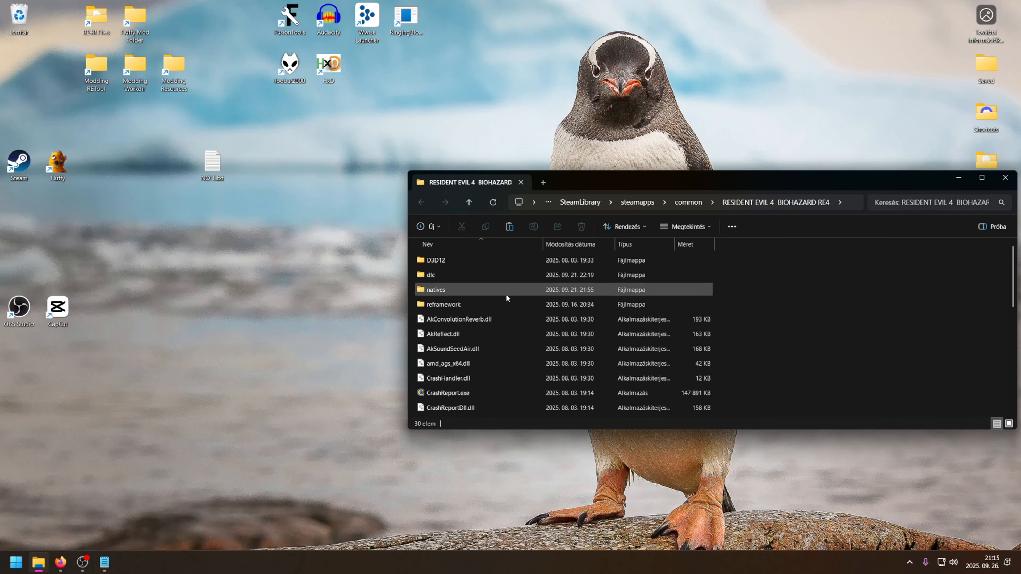
{"action": "scroll", "coordinate": [504, 300], "scroll_direction": "down", "scroll_amount": 1}
{"action": "scroll", "coordinate": [502, 306], "scroll_direction": "down", "scroll_amount": 4}
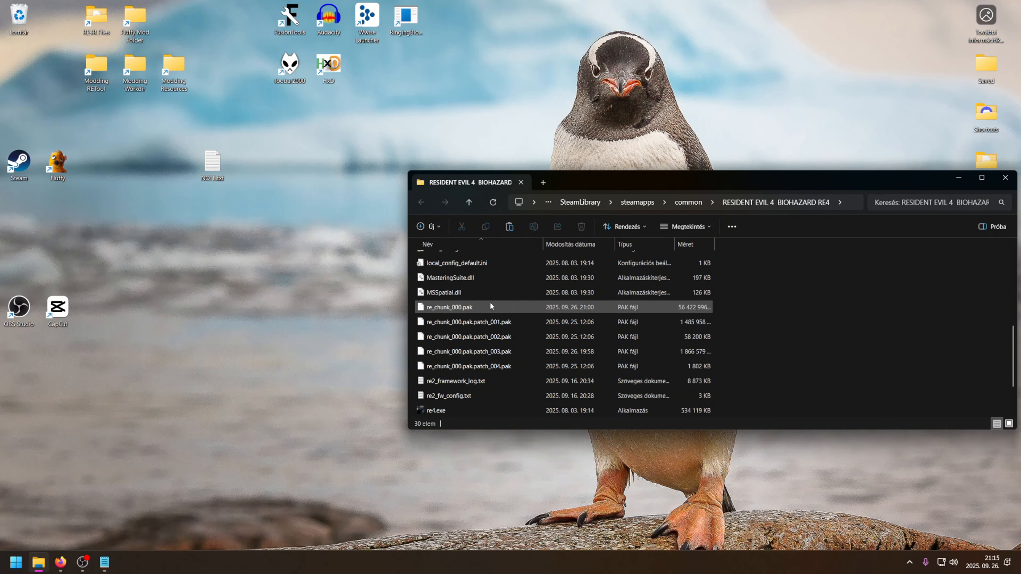
{"action": "left_click", "coordinate": [490, 303]}
{"action": "left_click", "coordinate": [479, 365], "text": "shift"}
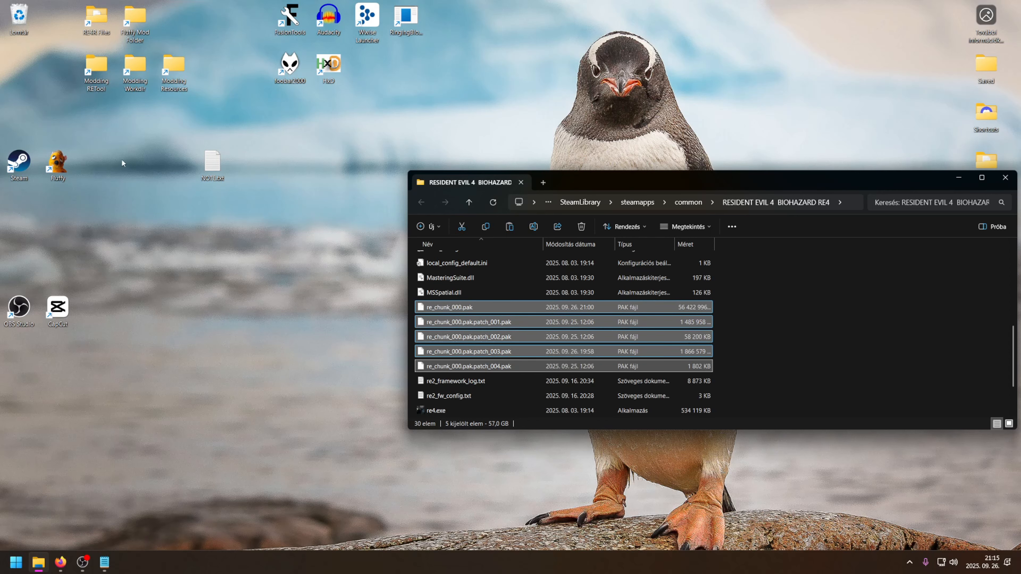
- Open the Modding RETool folder from the desktop and extract REtool.rar into its own subfolder there
{"action": "double_click", "coordinate": [98, 66]}
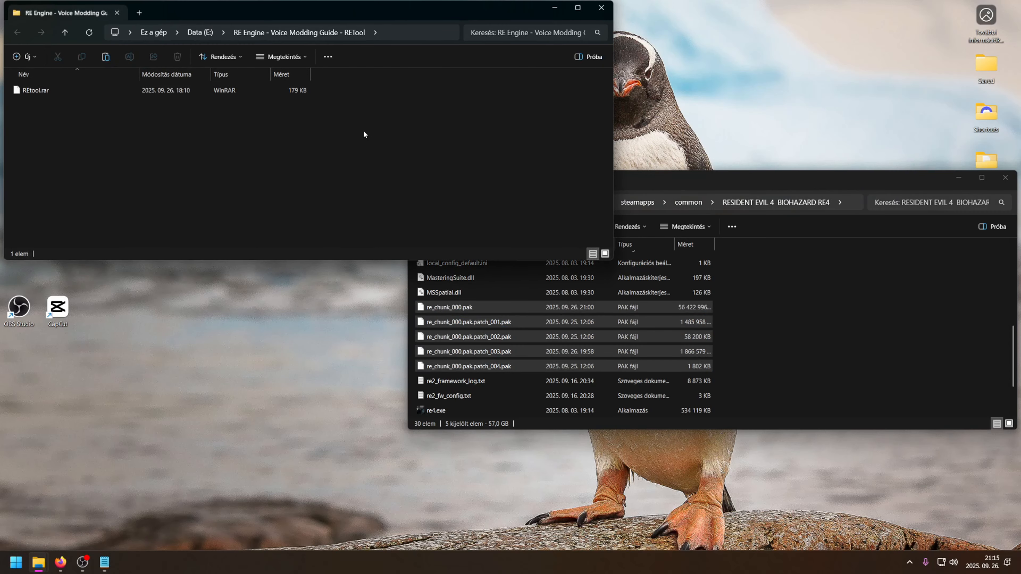
{"action": "left_click_drag", "start_coordinate": [364, 8], "coordinate": [667, 142]}
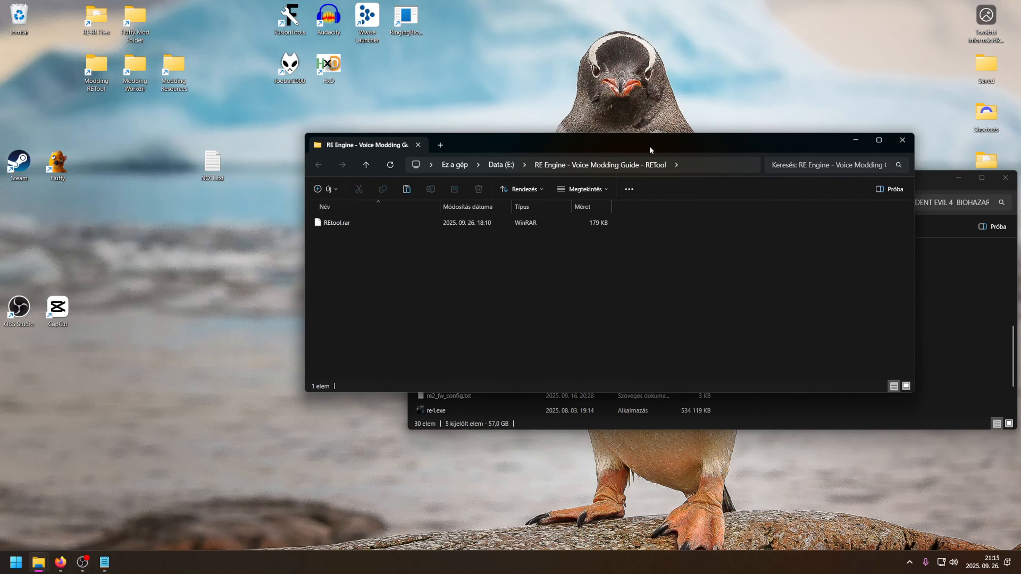
{"action": "left_click", "coordinate": [337, 224]}
{"action": "right_click", "coordinate": [338, 224]}
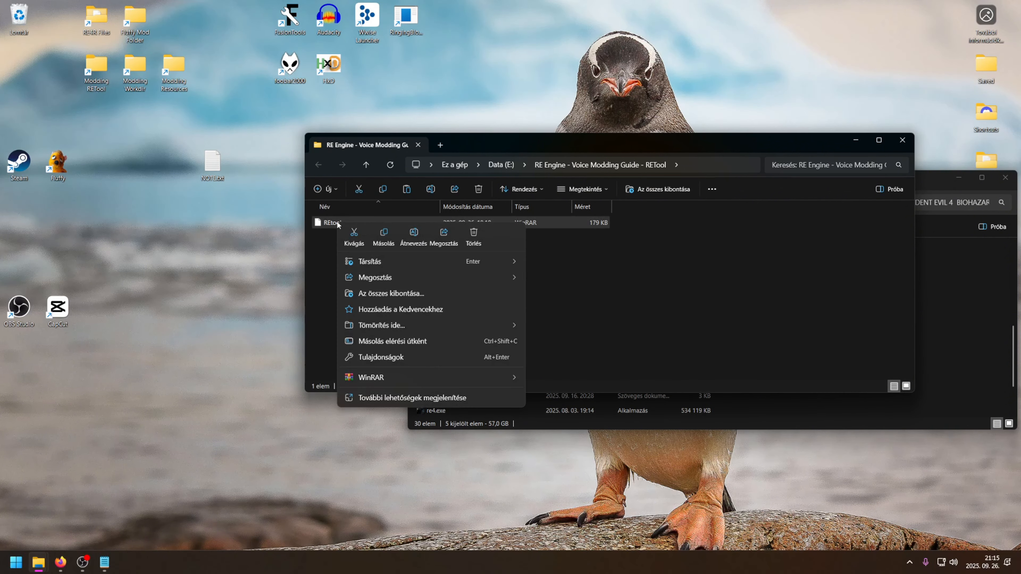
{"action": "left_click", "coordinate": [422, 294]}
{"action": "left_click", "coordinate": [588, 380]}
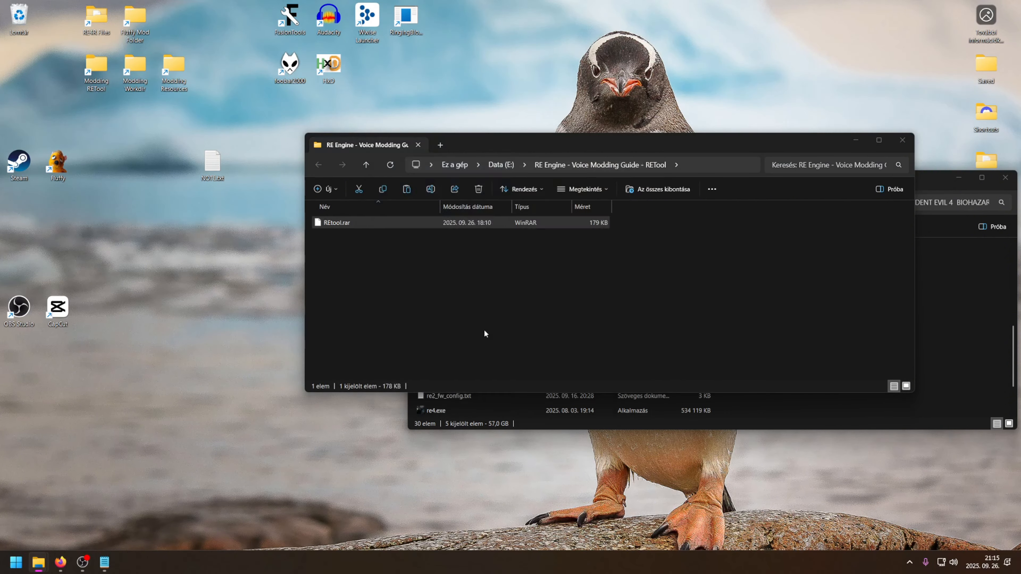
{"action": "left_click", "coordinate": [430, 157]}
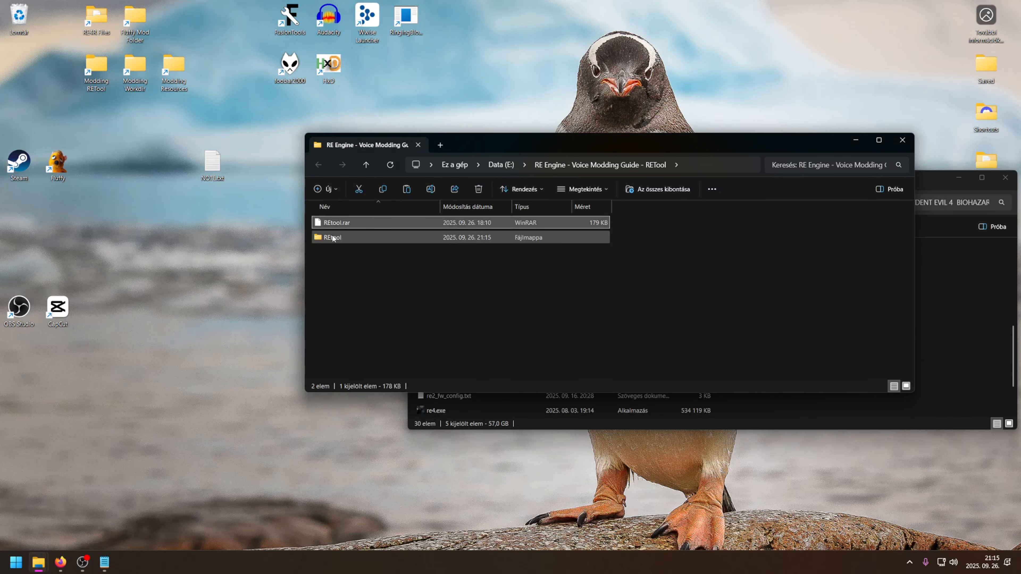
- Delete the REtool archive, keeping only the extracted REtool folder
{"action": "key", "text": "F2"}
{"action": "key", "text": "BackSpace"}
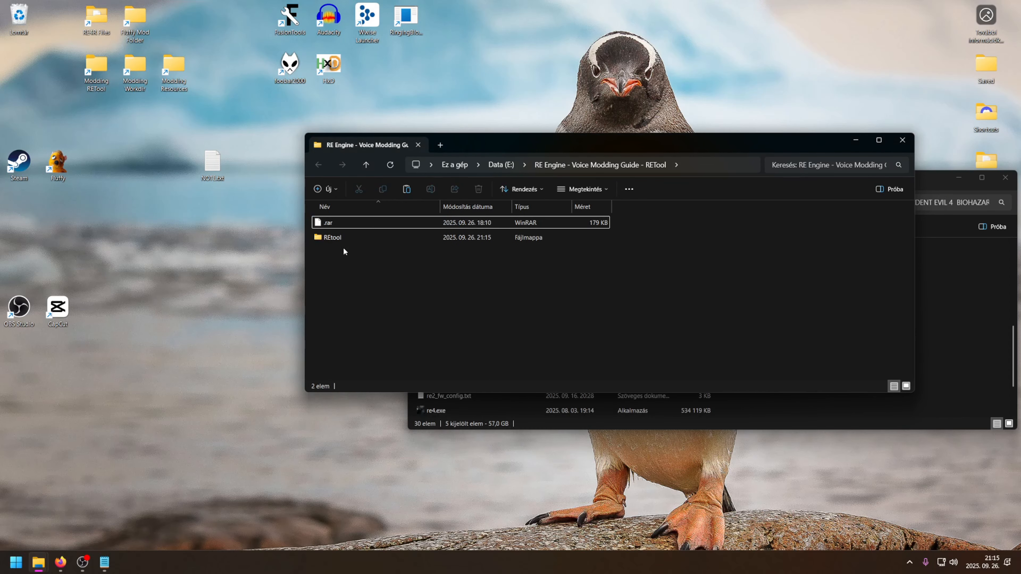
{"action": "key", "text": "Delete"}
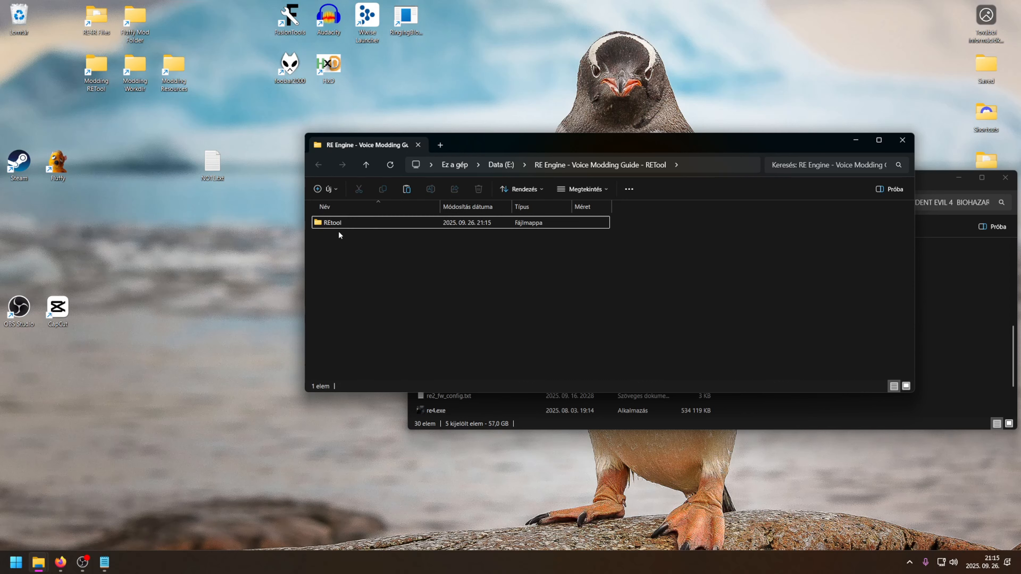
- Move all files from the REtool subfolder up into the RE Engine - Voice Modding Guide - RETool folder and delete the empty subfolder
{"action": "double_click", "coordinate": [333, 222]}
{"action": "key", "text": "ctrl+a"}
{"action": "key", "text": "ctrl+x"}
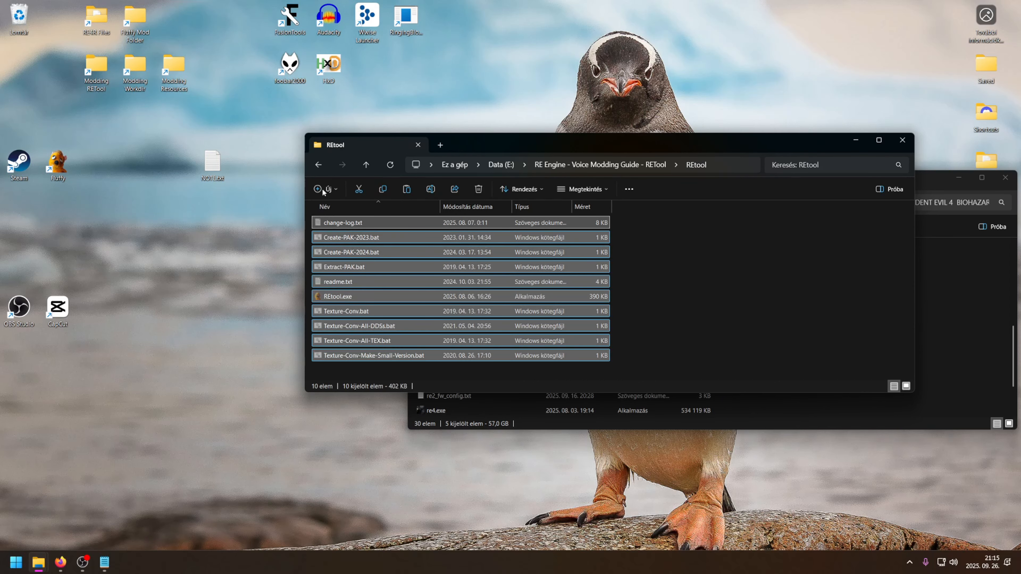
{"action": "key", "text": "BackSpace"}
{"action": "key", "text": "ctrl+v"}
{"action": "left_click", "coordinate": [347, 226]}
{"action": "key", "text": "Delete"}
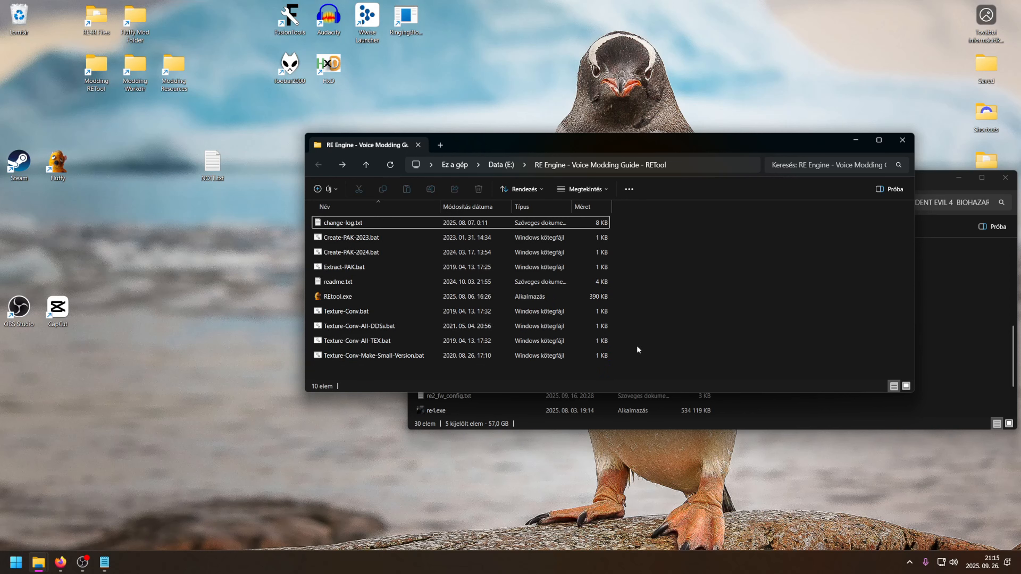
{"action": "left_click_drag", "start_coordinate": [647, 368], "coordinate": [285, 216]}
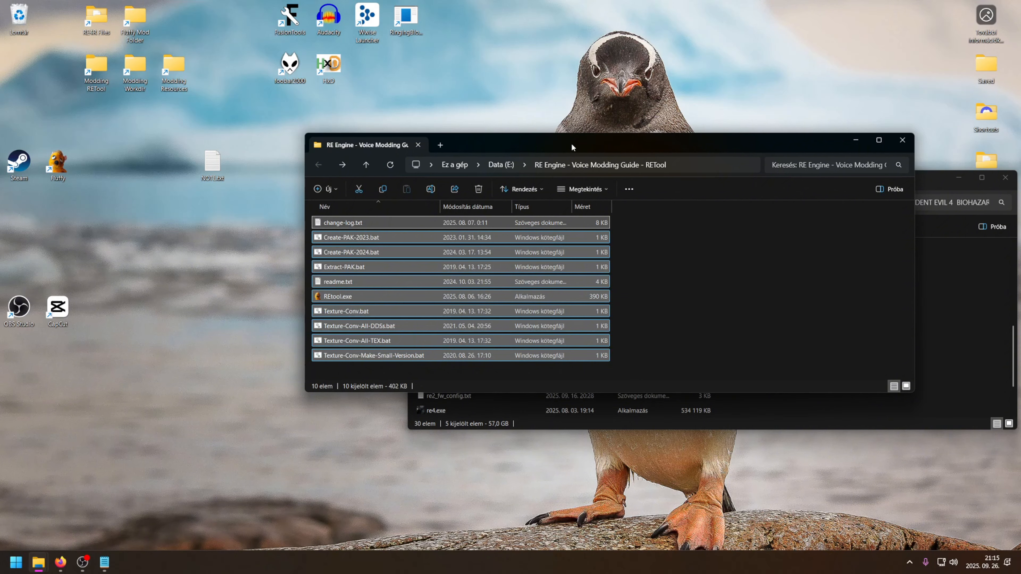
- Open the Modding Workdir folder from the desktop and extract Krumplie's Modding Resources.zip inside it
{"action": "left_click_drag", "start_coordinate": [570, 142], "coordinate": [370, 124]}
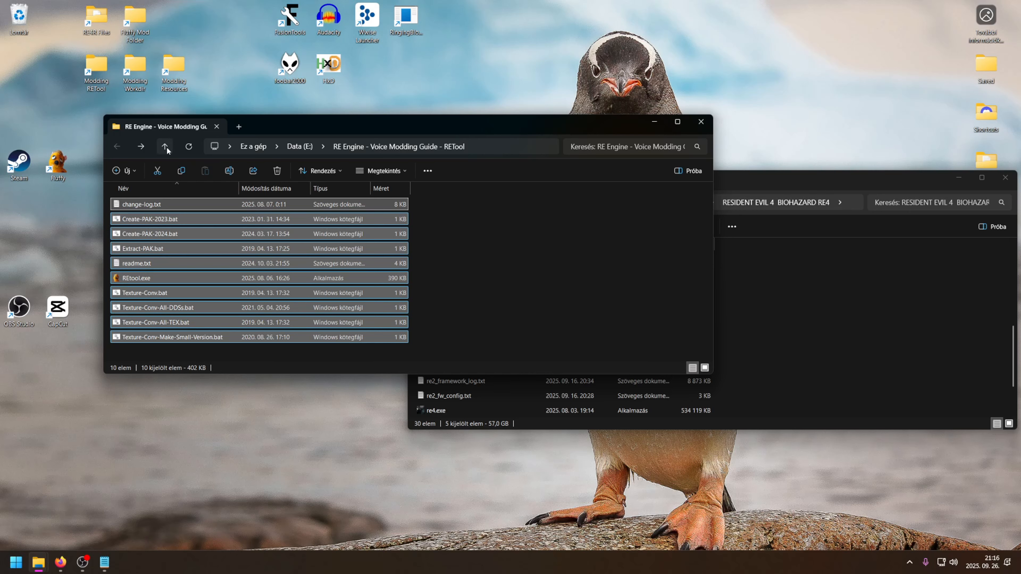
{"action": "double_click", "coordinate": [134, 66]}
{"action": "left_click_drag", "start_coordinate": [326, 138], "coordinate": [633, 160]}
{"action": "left_click", "coordinate": [487, 240]}
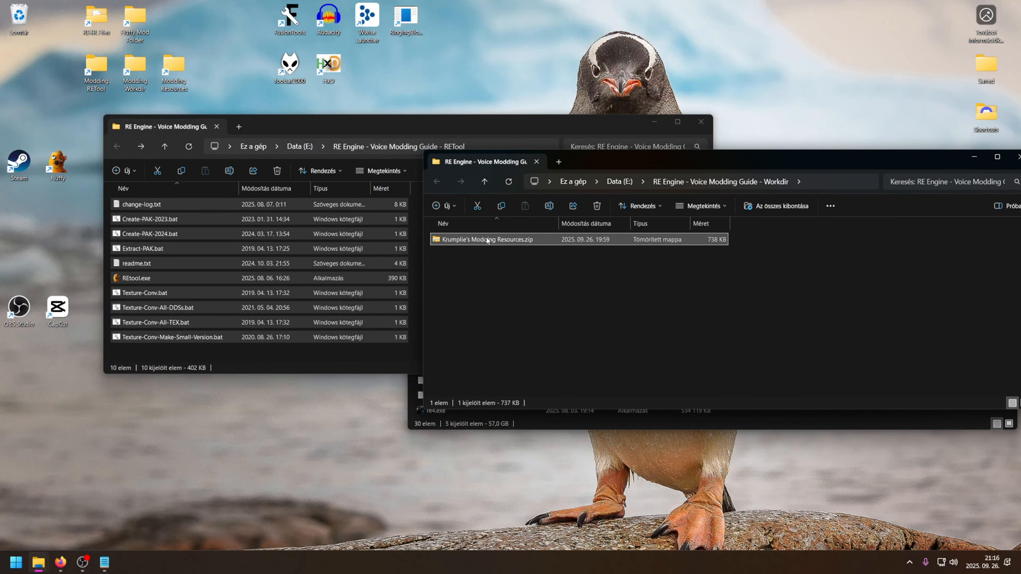
{"action": "right_click", "coordinate": [467, 240]}
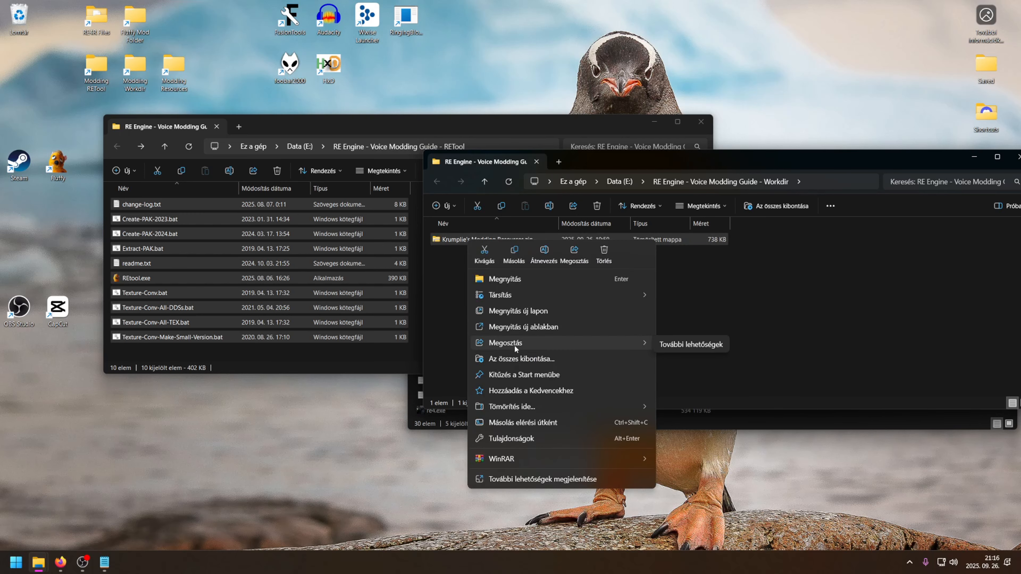
{"action": "left_click", "coordinate": [521, 359]}
{"action": "left_click", "coordinate": [582, 382]}
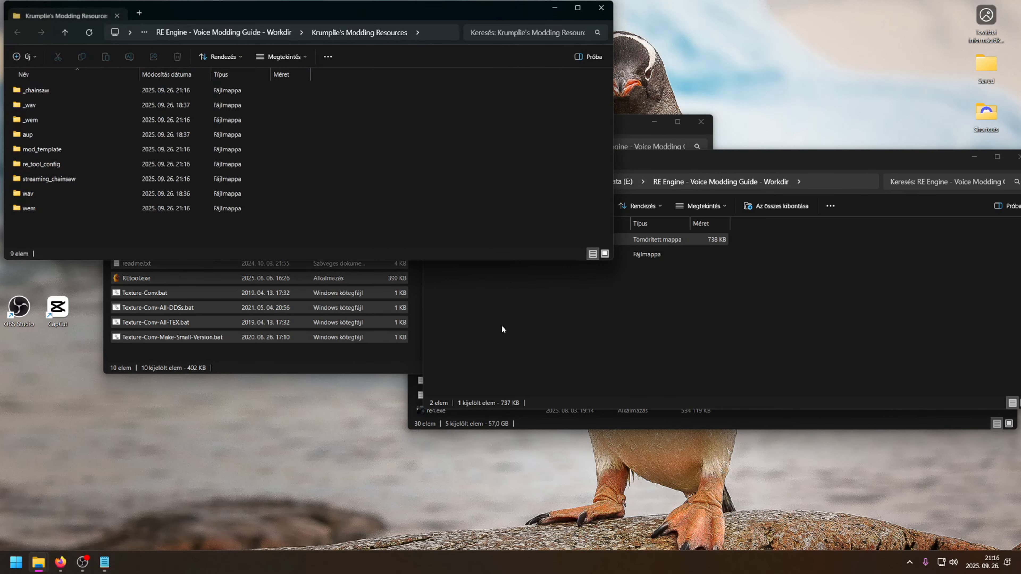
{"action": "left_click", "coordinate": [601, 7]}
- Move all nine folders out of Krumplie's Modding Resources directly into the Workdir folder
{"action": "double_click", "coordinate": [468, 256]}
{"action": "key", "text": "ctrl+a"}
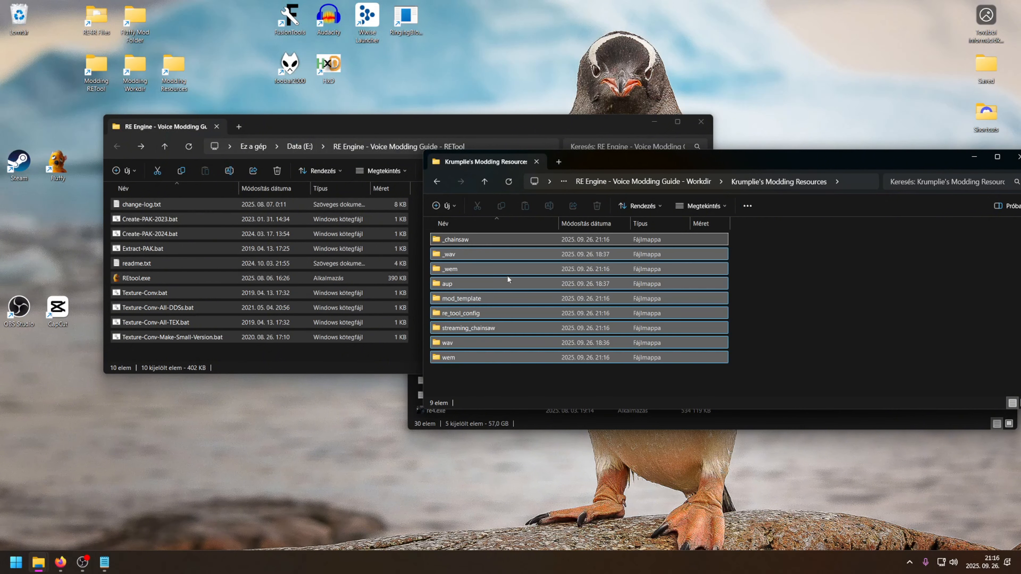
{"action": "key", "text": "ctrl+x"}
{"action": "left_click", "coordinate": [436, 182]}
{"action": "key", "text": "ctrl+v"}
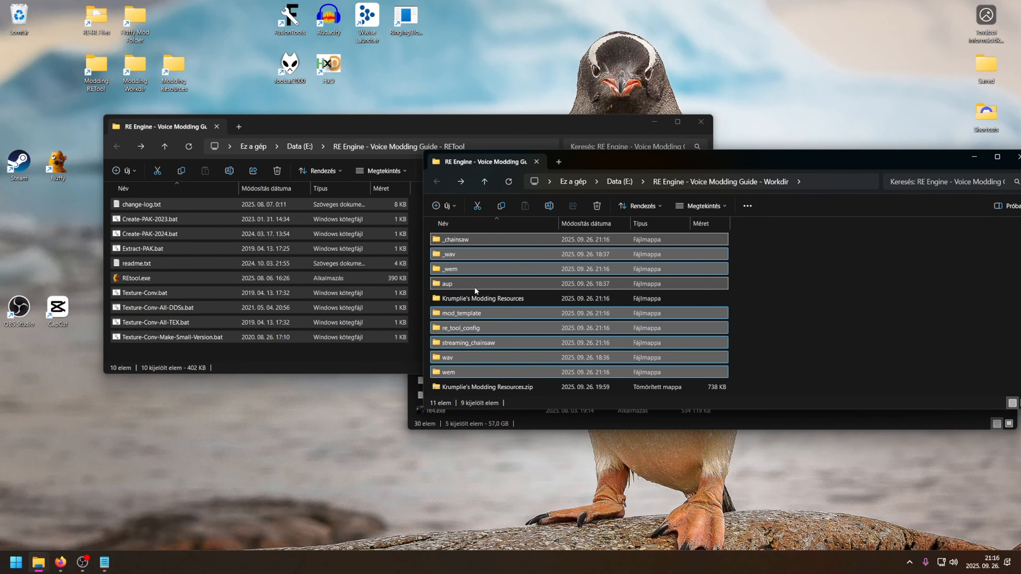
- Delete the emptied Krumplie's Modding Resources folder and its zip archive from Workdir
{"action": "left_click", "coordinate": [475, 294]}
{"action": "key", "text": "Delete"}
{"action": "left_click", "coordinate": [476, 372]}
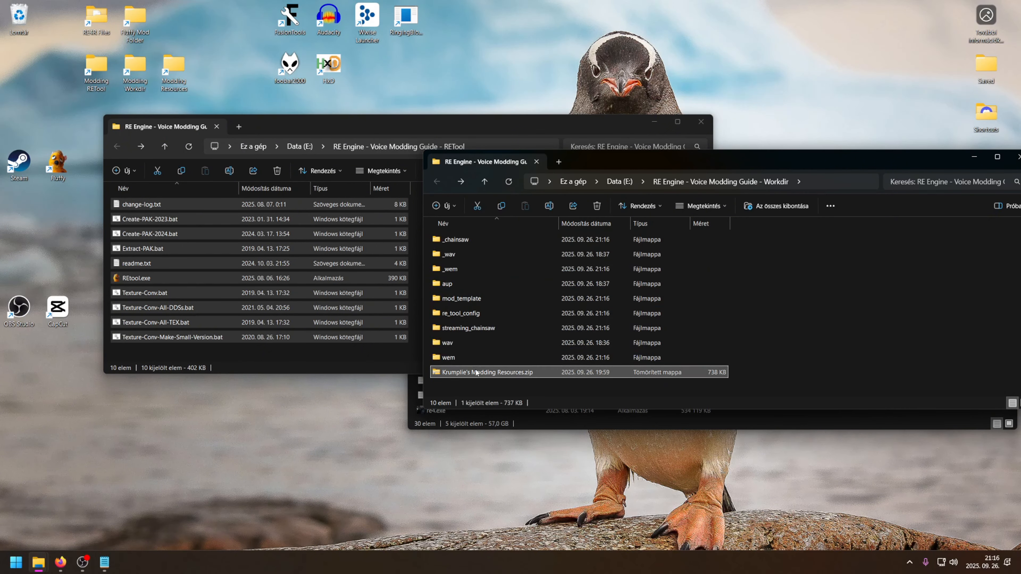
{"action": "key", "text": "Delete"}
- Copy Extract-PAK.bat and RE4_STM_Release.list from re_tool_config into the RETool folder, overwriting the existing Extract-PAK.bat
{"action": "left_click_drag", "start_coordinate": [589, 158], "coordinate": [588, 83]}
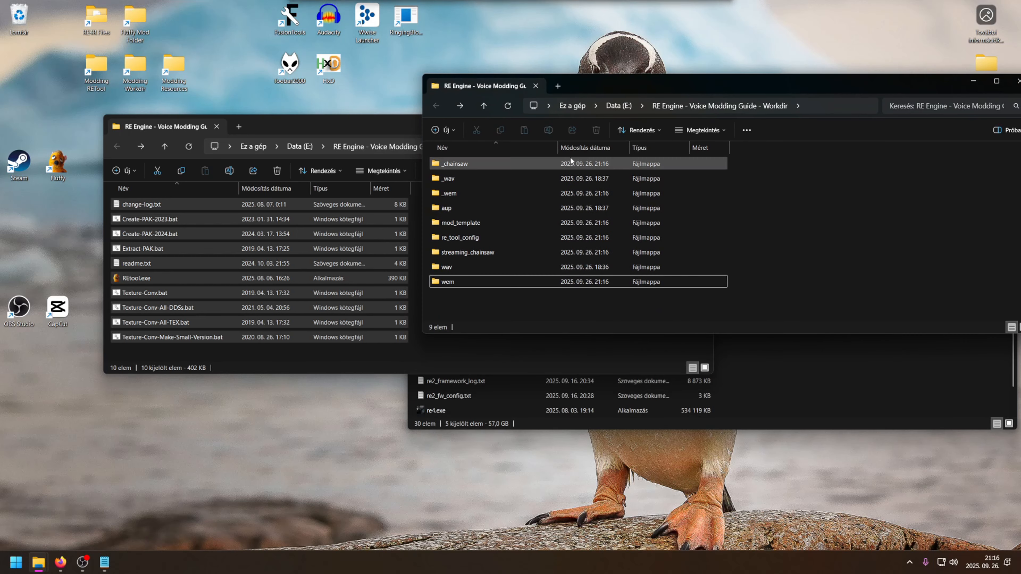
{"action": "double_click", "coordinate": [457, 237]}
{"action": "key", "text": "ctrl+a"}
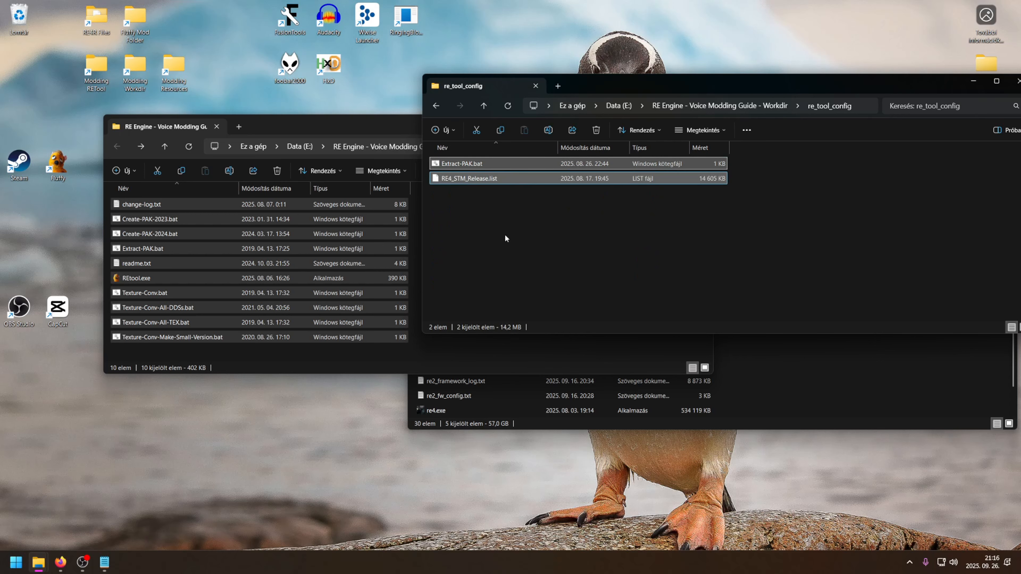
{"action": "key", "text": "ctrl+c"}
{"action": "left_click", "coordinate": [335, 122]}
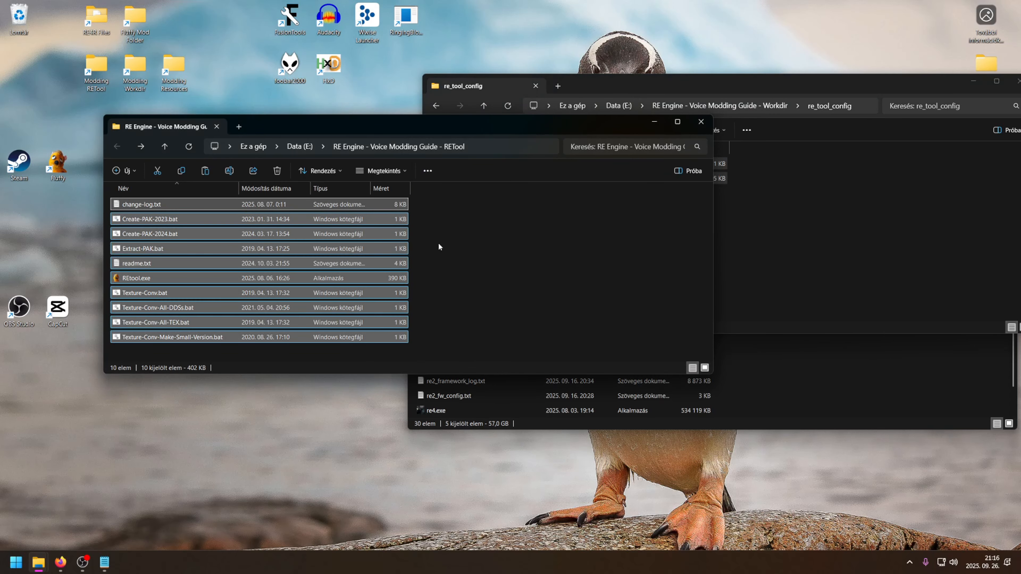
{"action": "left_click", "coordinate": [474, 251]}
{"action": "key", "text": "ctrl+v"}
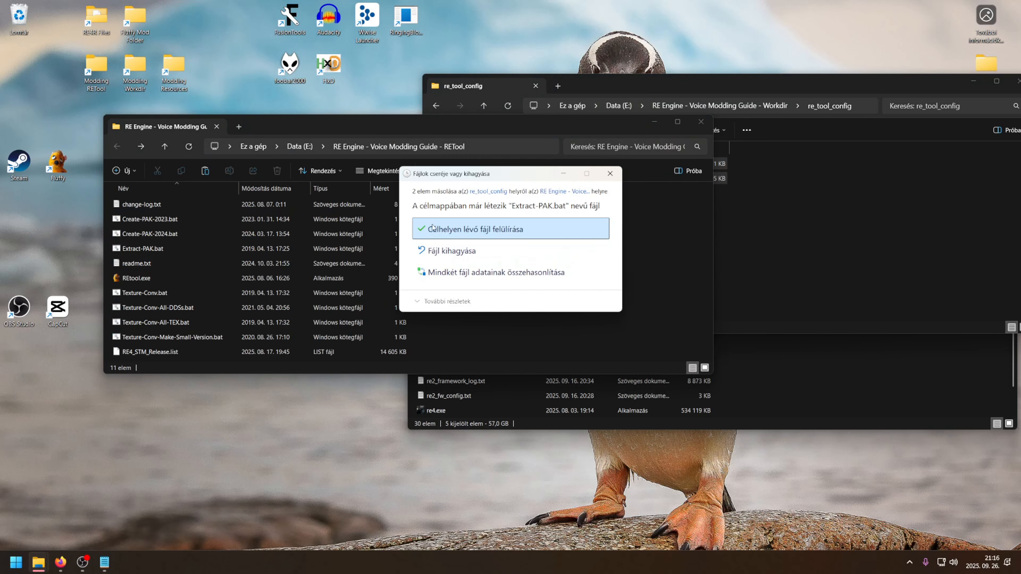
{"action": "left_click", "coordinate": [498, 229]}
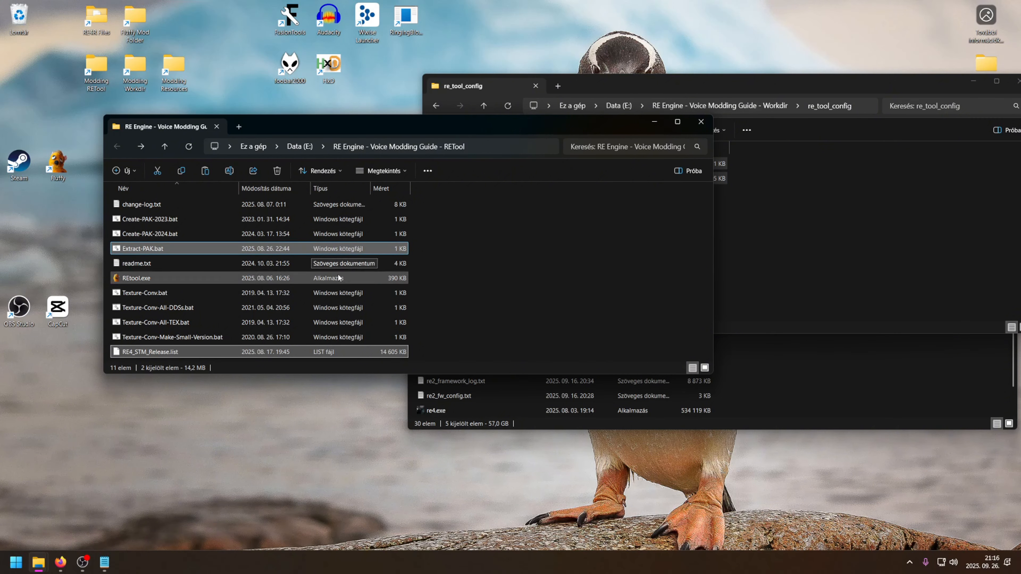
- Arrange the RETool and game folders side by side and extract re_chunk_000.pak with Extract-PAK.bat
{"action": "left_click_drag", "start_coordinate": [590, 126], "coordinate": [524, 213]}
{"action": "left_click", "coordinate": [799, 366]}
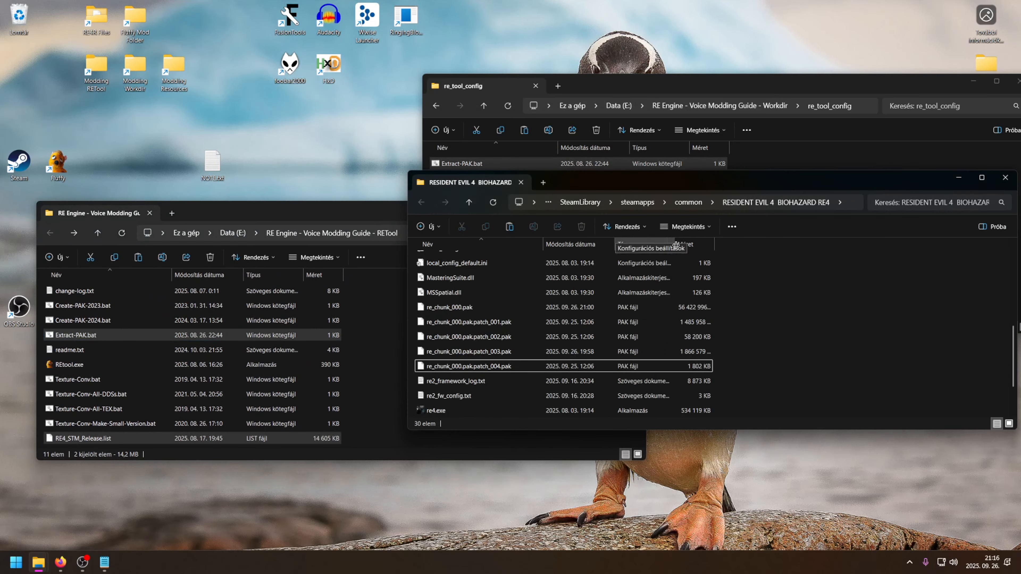
{"action": "left_click_drag", "start_coordinate": [687, 182], "coordinate": [702, 64]}
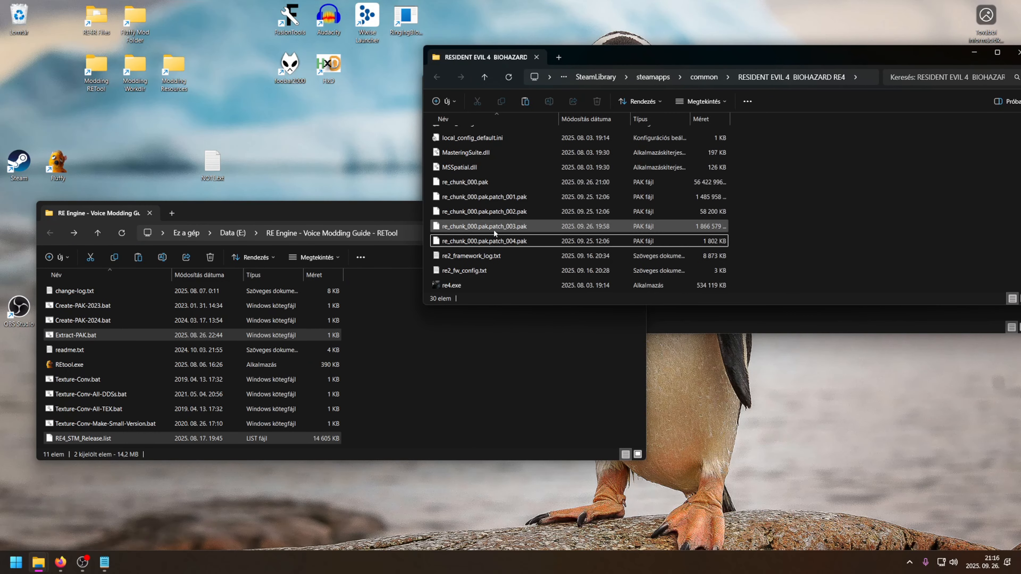
{"action": "mouse_move", "coordinate": [475, 223]}
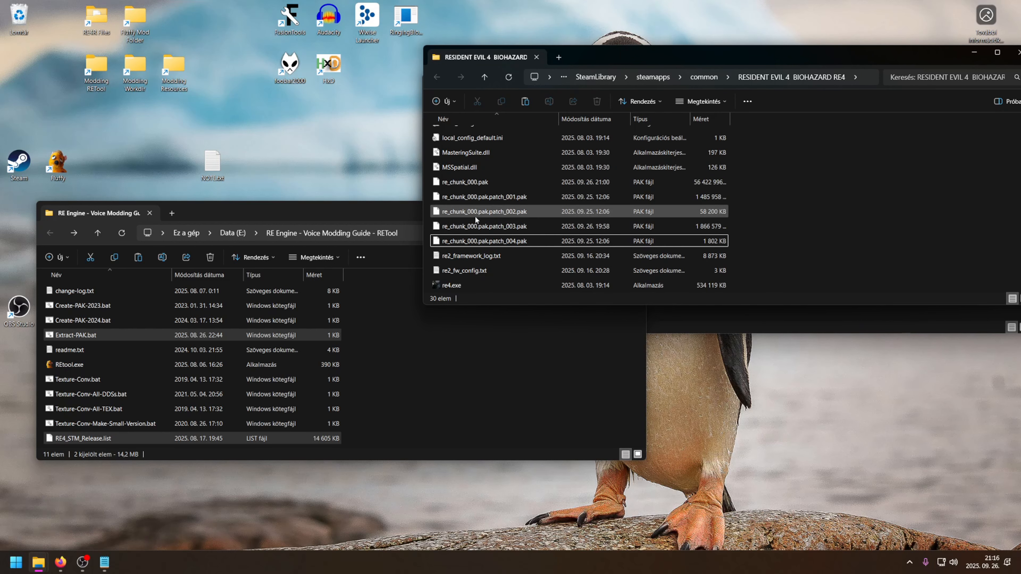
{"action": "left_click", "coordinate": [480, 183]}
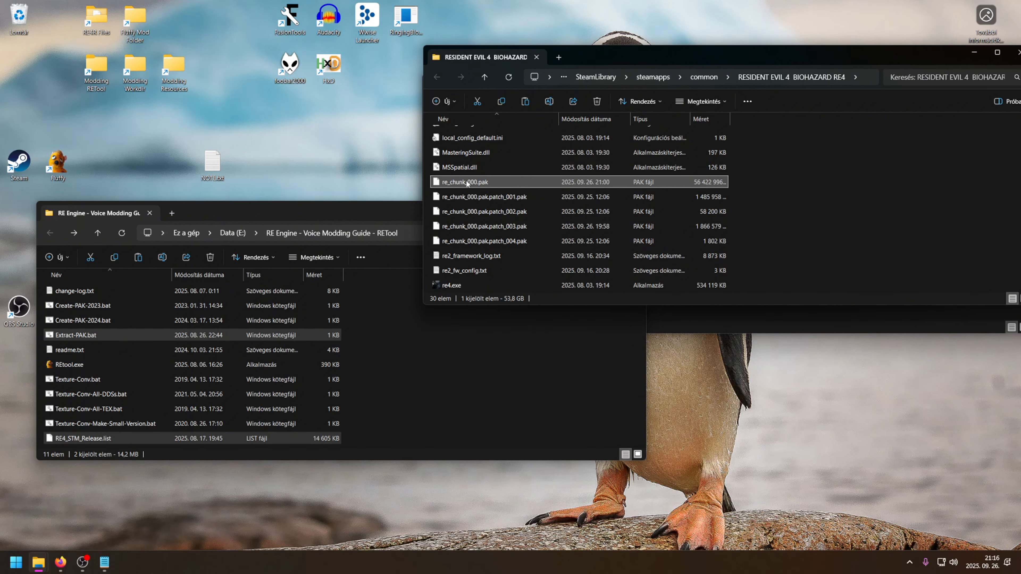
{"action": "left_click_drag", "start_coordinate": [466, 179], "coordinate": [86, 340]}
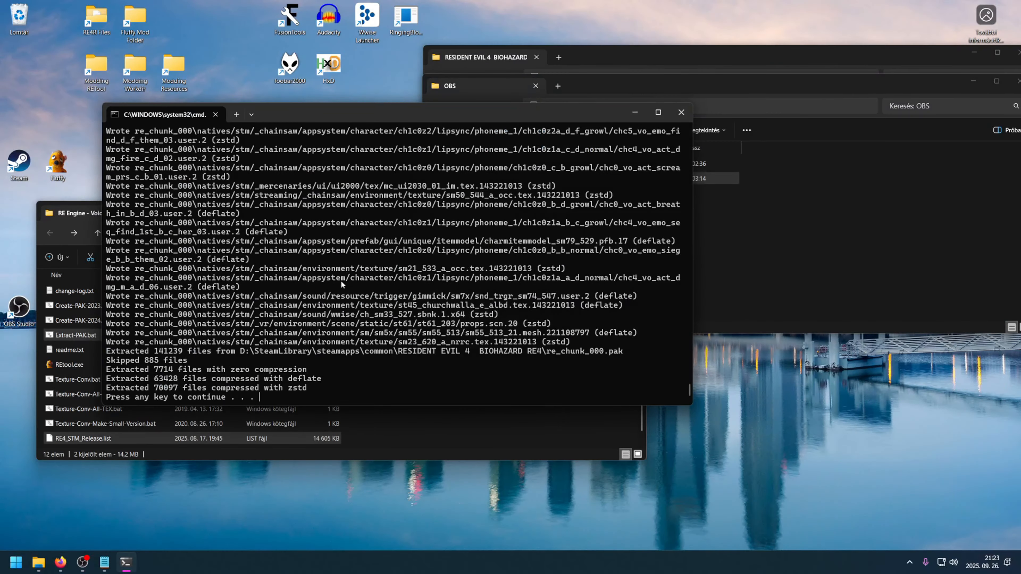
- Dismiss the finished extraction console and locate the extracted re_chunk_000 folder in the RETool folder
{"action": "left_click_drag", "start_coordinate": [326, 388], "coordinate": [76, 349]}
{"action": "left_click", "coordinate": [340, 306]}
{"action": "key", "text": "Return"}
{"action": "left_click", "coordinate": [363, 340]}
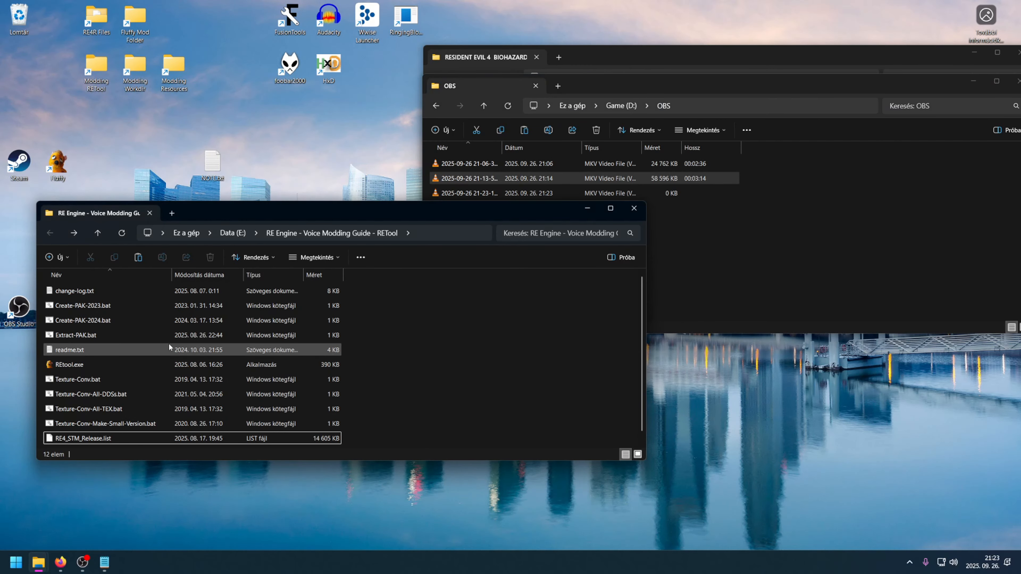
{"action": "scroll", "coordinate": [170, 348], "scroll_direction": "down", "scroll_amount": 1}
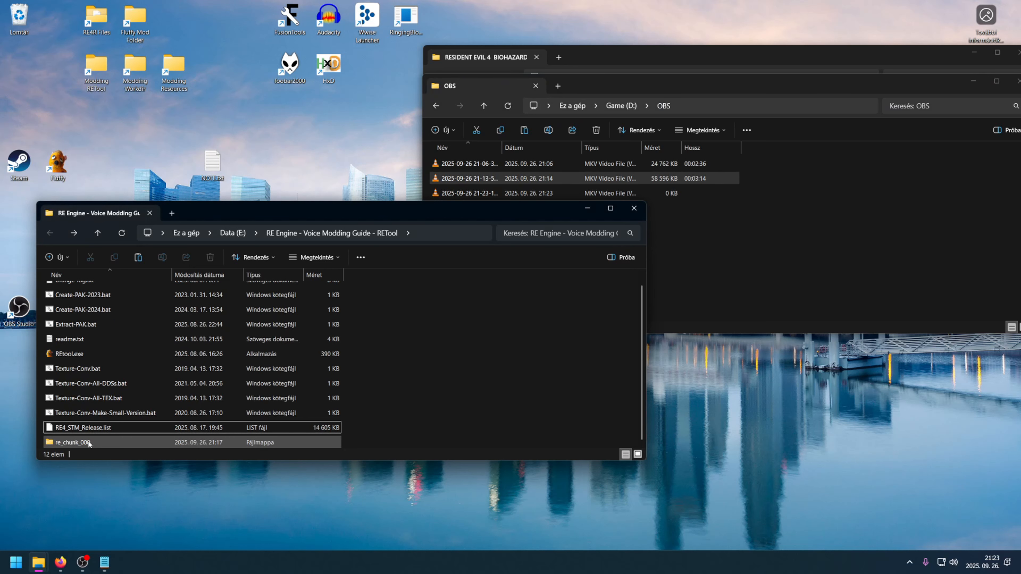
- Open the extracted re_chunk_000 folder down to natives\stm\_chainsaw\sound\wwise and maximize its window
{"action": "double_click", "coordinate": [72, 442]}
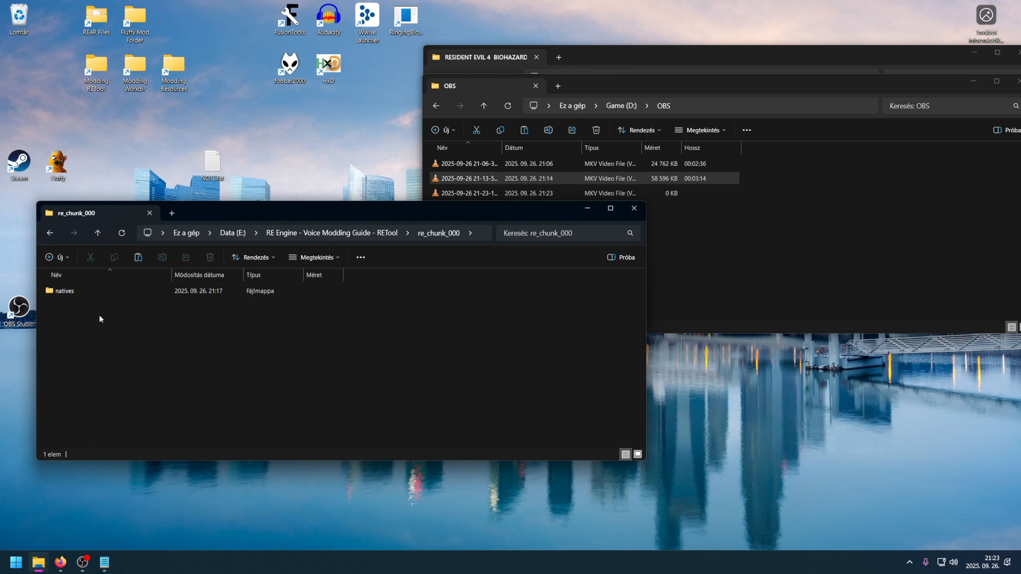
{"action": "double_click", "coordinate": [76, 290]}
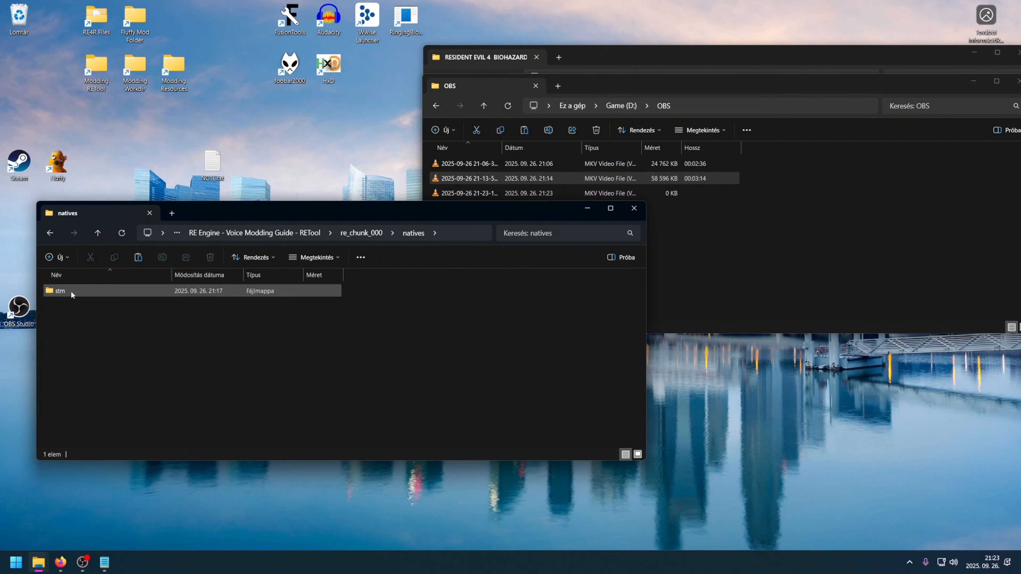
{"action": "double_click", "coordinate": [72, 291]}
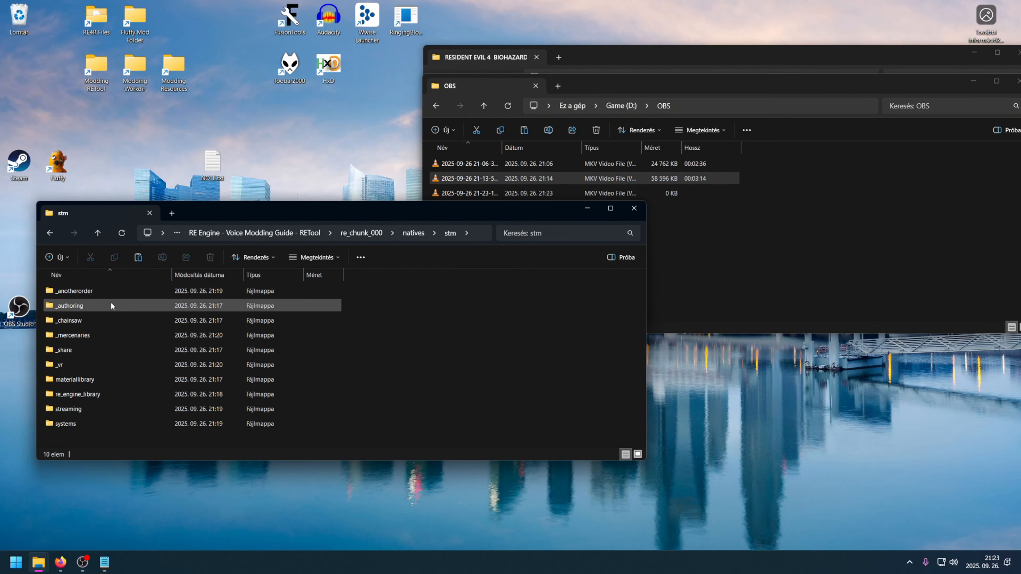
{"action": "left_click", "coordinate": [76, 321]}
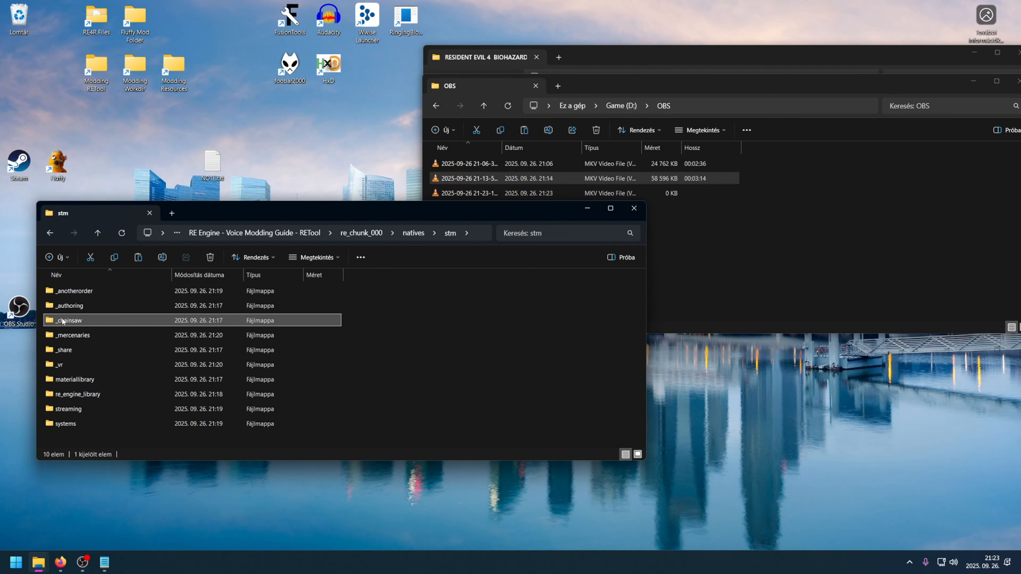
{"action": "left_click", "coordinate": [82, 408]}
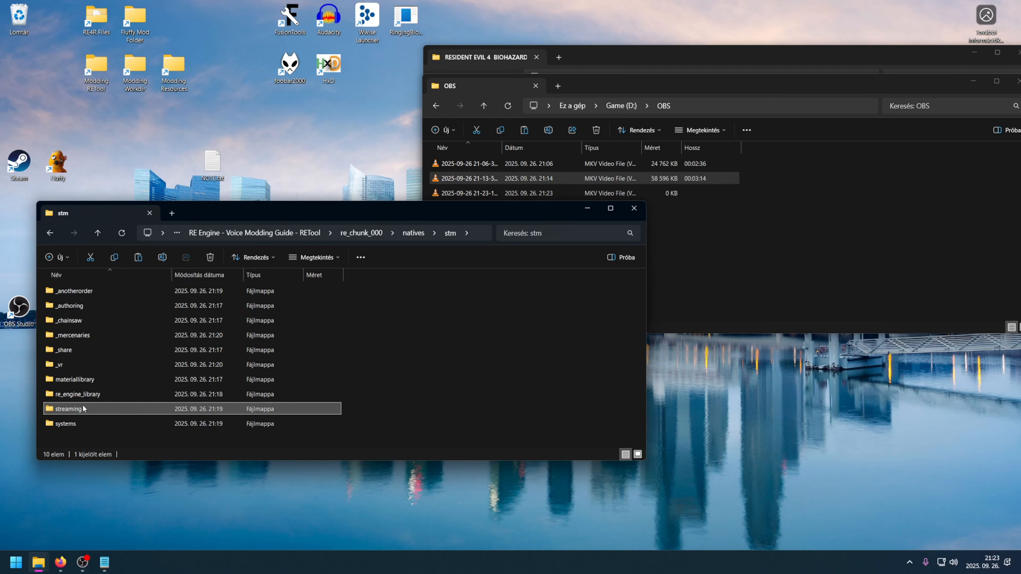
{"action": "double_click", "coordinate": [74, 317]}
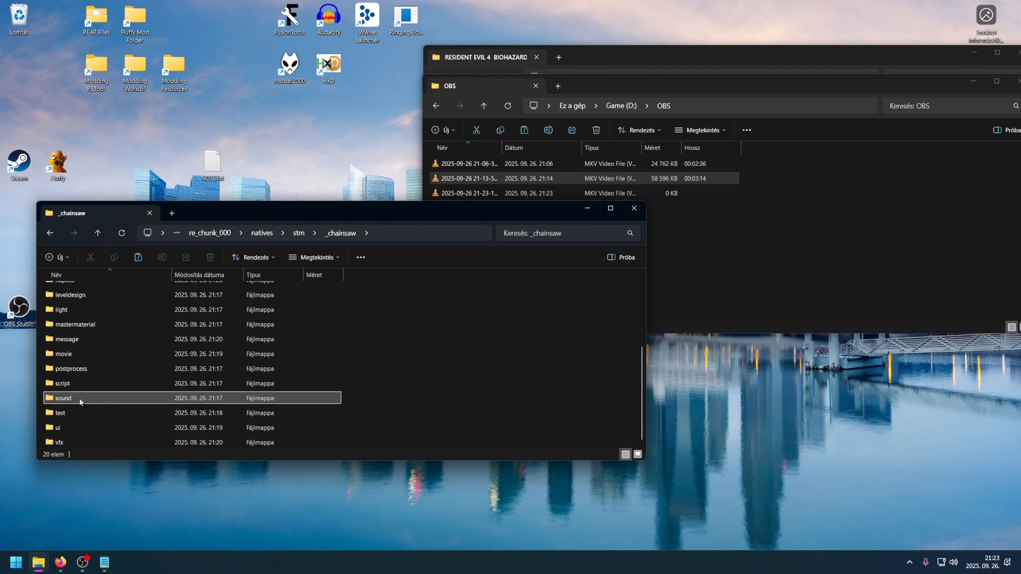
{"action": "double_click", "coordinate": [79, 398]}
{"action": "double_click", "coordinate": [84, 335]}
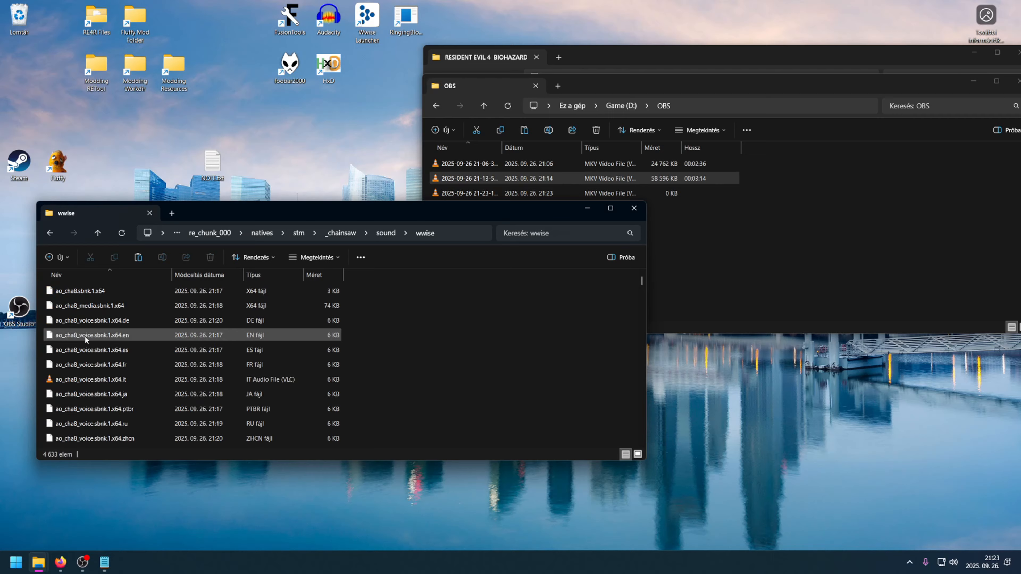
{"action": "double_click", "coordinate": [276, 213]}
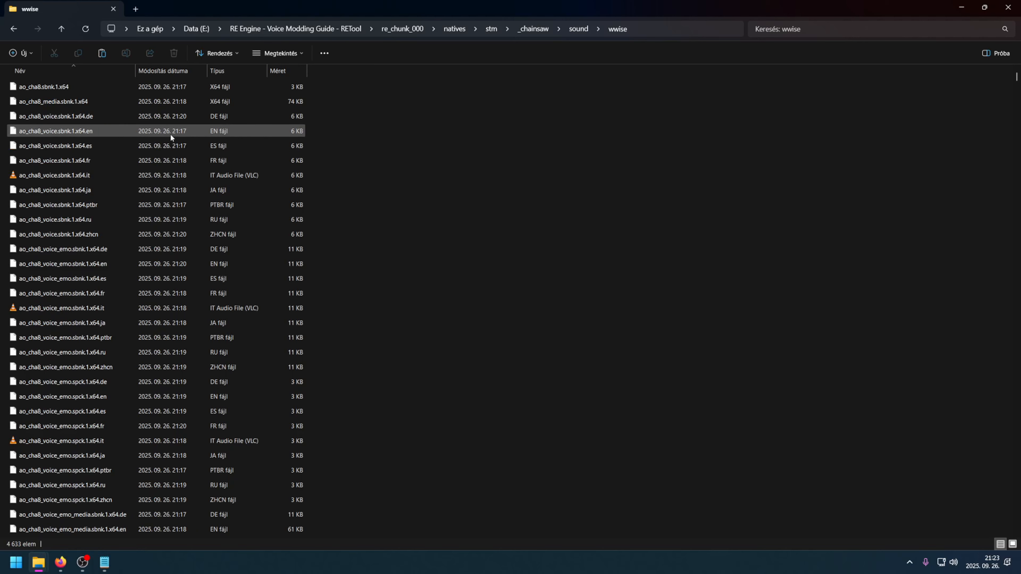
- Look through the wwise folder to examine the ch_cha0 and ch_cha1 voice sbnk and spck files and their language extensions
{"action": "left_click", "coordinate": [215, 132]}
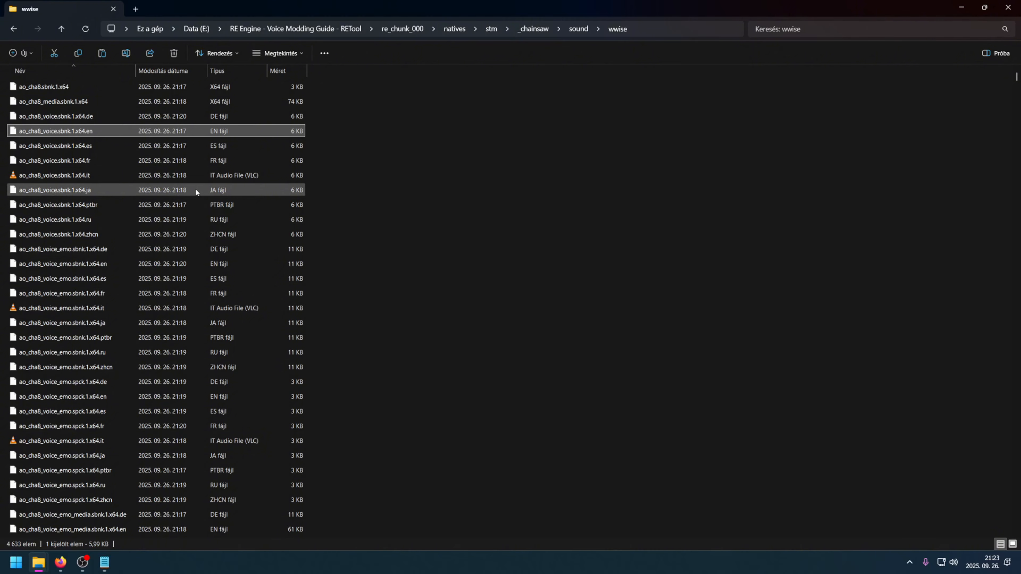
{"action": "scroll", "coordinate": [100, 204], "scroll_direction": "down", "scroll_amount": 6}
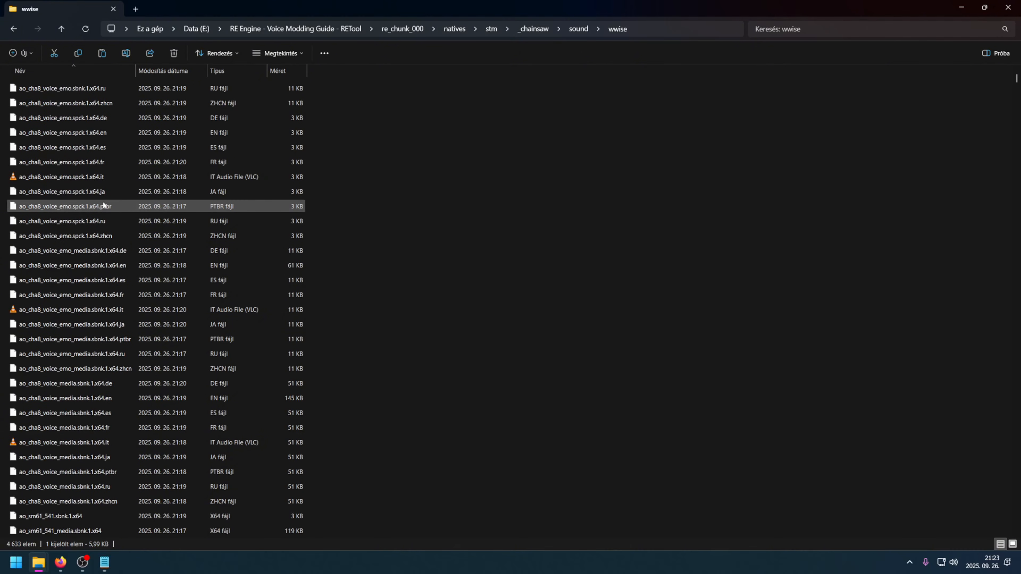
{"action": "scroll", "coordinate": [118, 200], "scroll_direction": "down", "scroll_amount": 20}
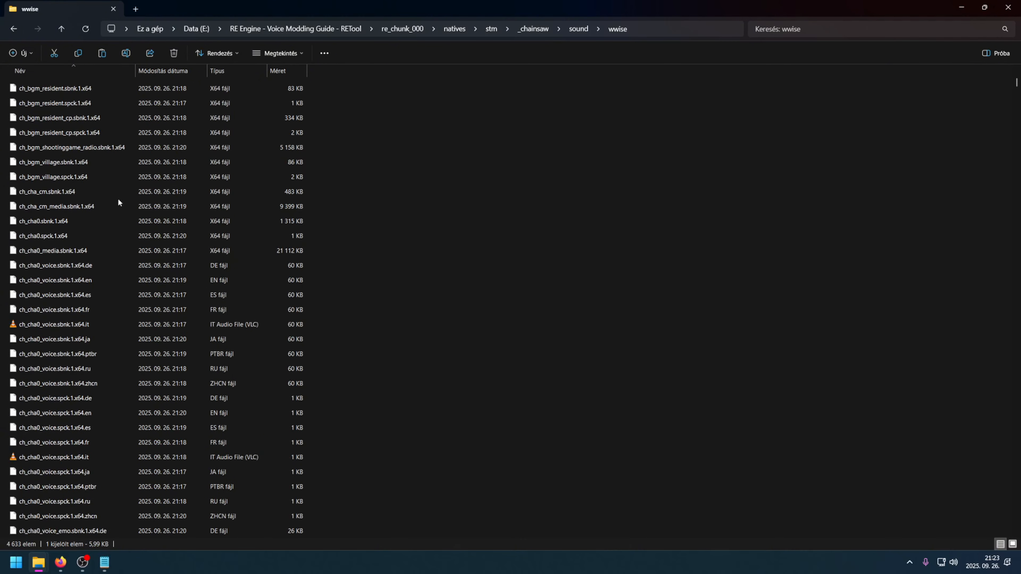
{"action": "scroll", "coordinate": [118, 198], "scroll_direction": "up", "scroll_amount": 6}
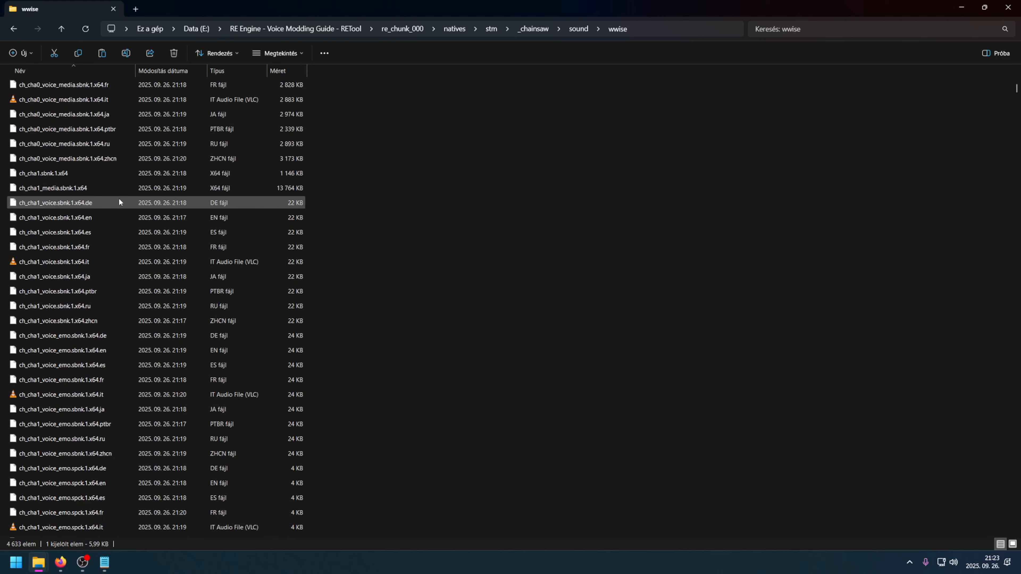
{"action": "scroll", "coordinate": [120, 201], "scroll_direction": "up", "scroll_amount": 2}
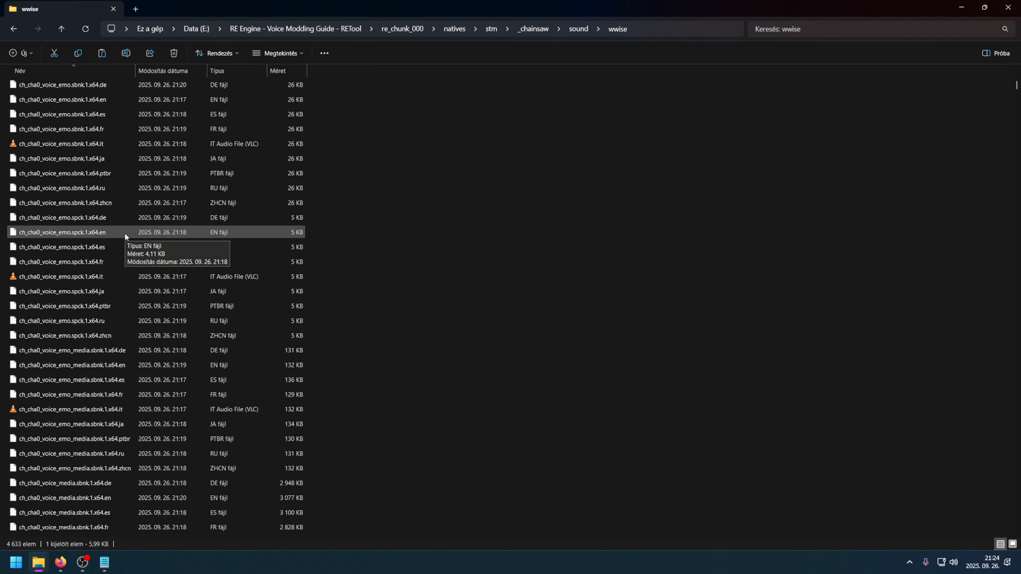
{"action": "scroll", "coordinate": [81, 225], "scroll_direction": "up", "scroll_amount": 2}
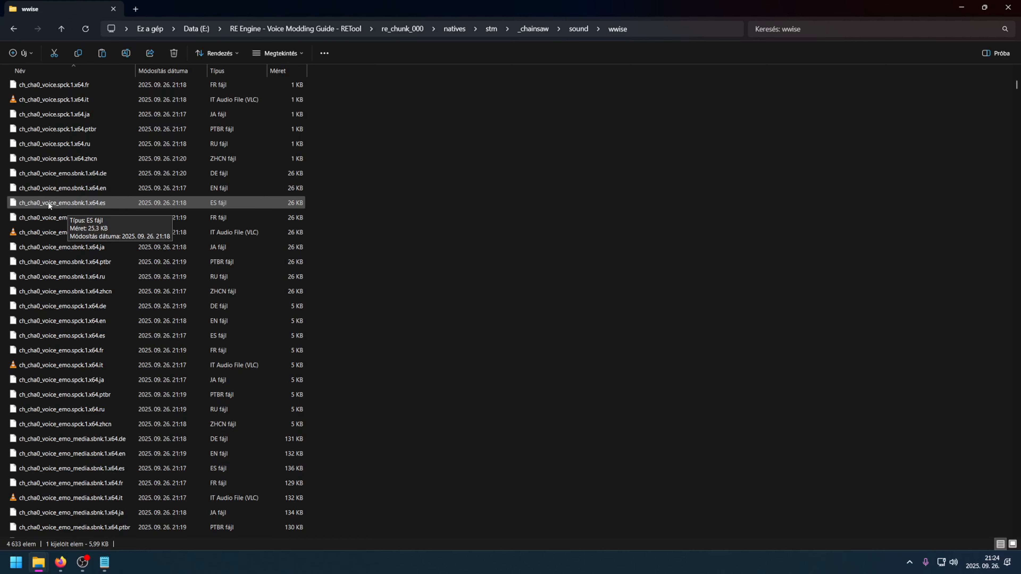
{"action": "scroll", "coordinate": [56, 203], "scroll_direction": "up", "scroll_amount": 2}
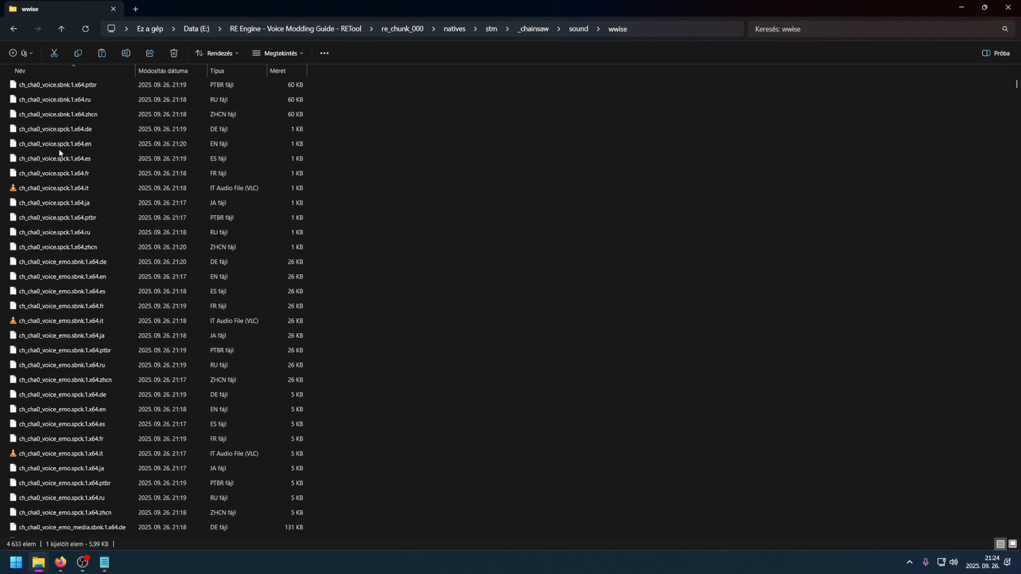
{"action": "scroll", "coordinate": [68, 161], "scroll_direction": "down", "scroll_amount": 15}
{"action": "scroll", "coordinate": [76, 168], "scroll_direction": "up", "scroll_amount": 3}
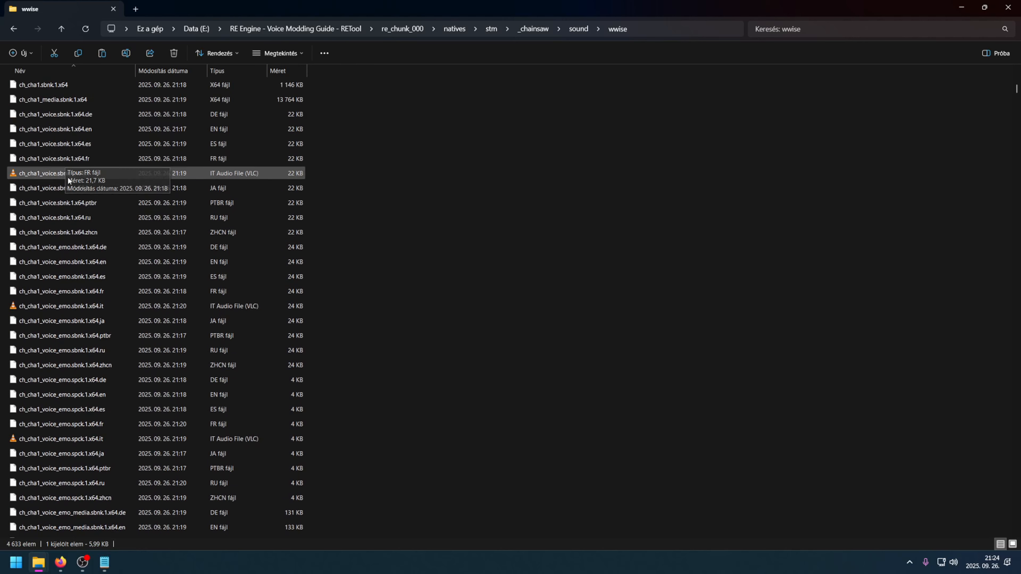
{"action": "scroll", "coordinate": [208, 263], "scroll_direction": "down", "scroll_amount": 3}
{"action": "scroll", "coordinate": [225, 250], "scroll_direction": "down", "scroll_amount": 9}
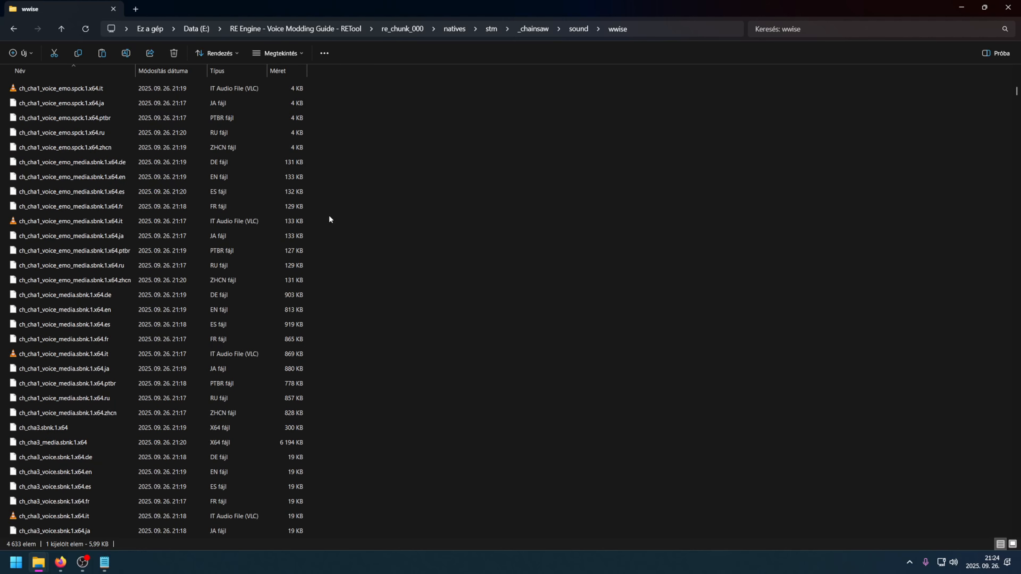
- Open the streaming\_chainsaw\sound\wwise folder under stm and examine its ch_cha0 voice spck files
{"action": "left_click", "coordinate": [490, 29]}
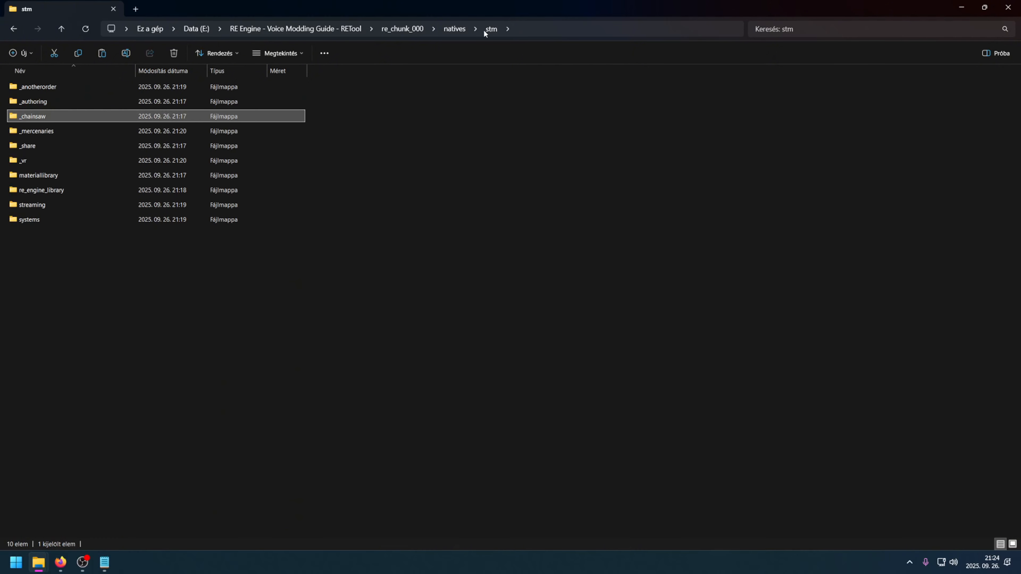
{"action": "double_click", "coordinate": [52, 204]}
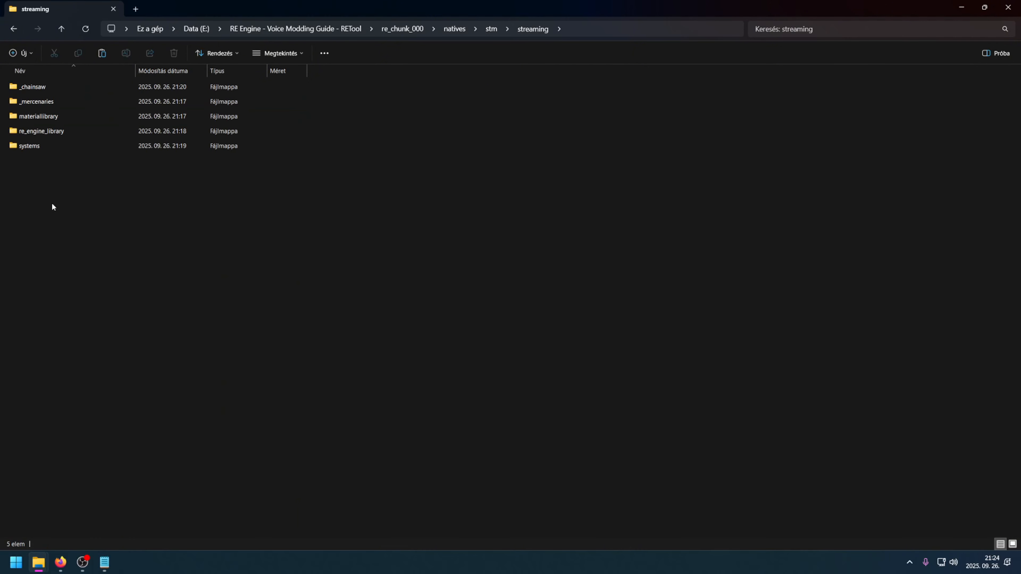
{"action": "double_click", "coordinate": [52, 87]}
{"action": "double_click", "coordinate": [45, 189]}
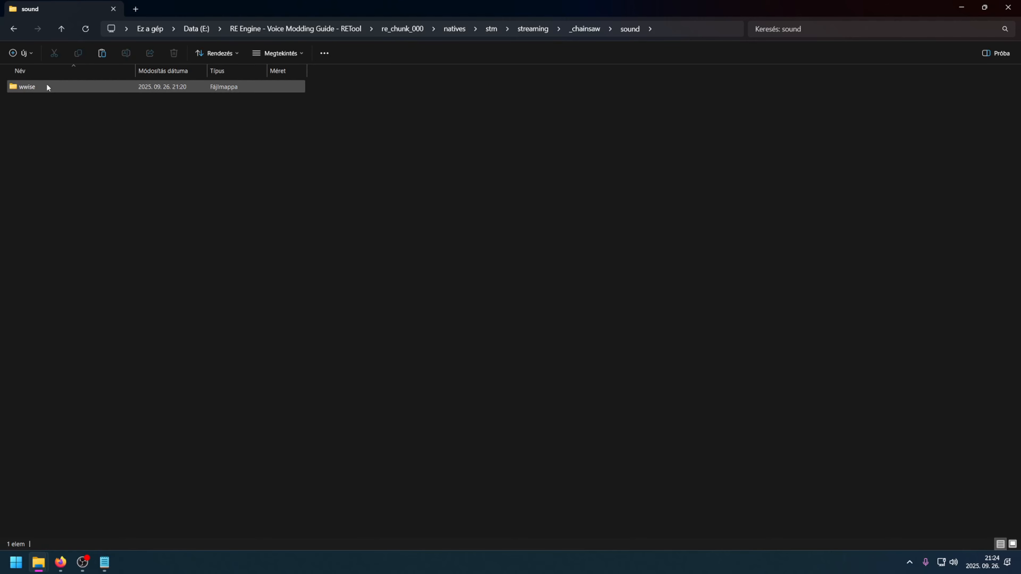
{"action": "double_click", "coordinate": [47, 87]}
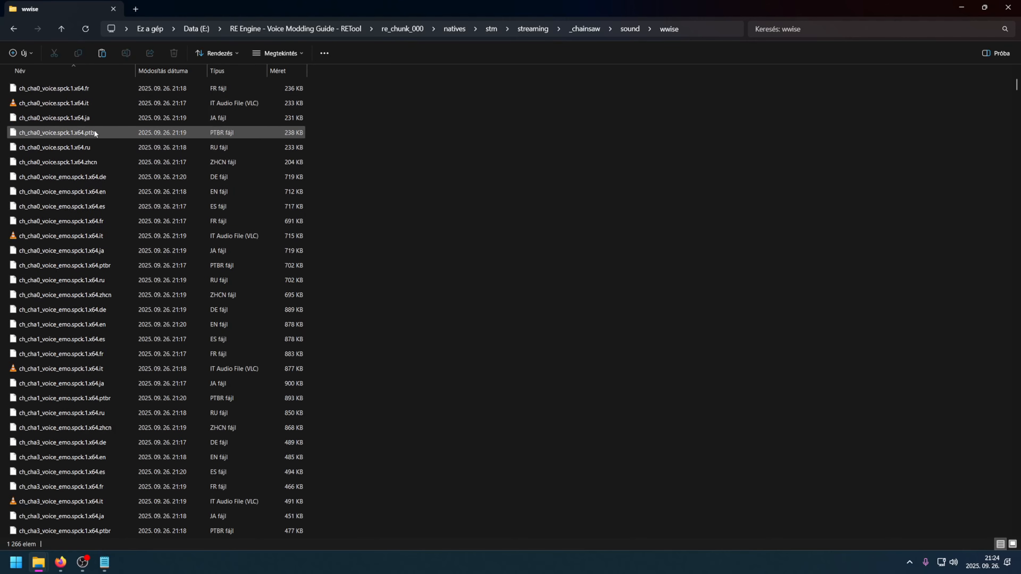
{"action": "scroll", "coordinate": [87, 289], "scroll_direction": "up", "scroll_amount": 3}
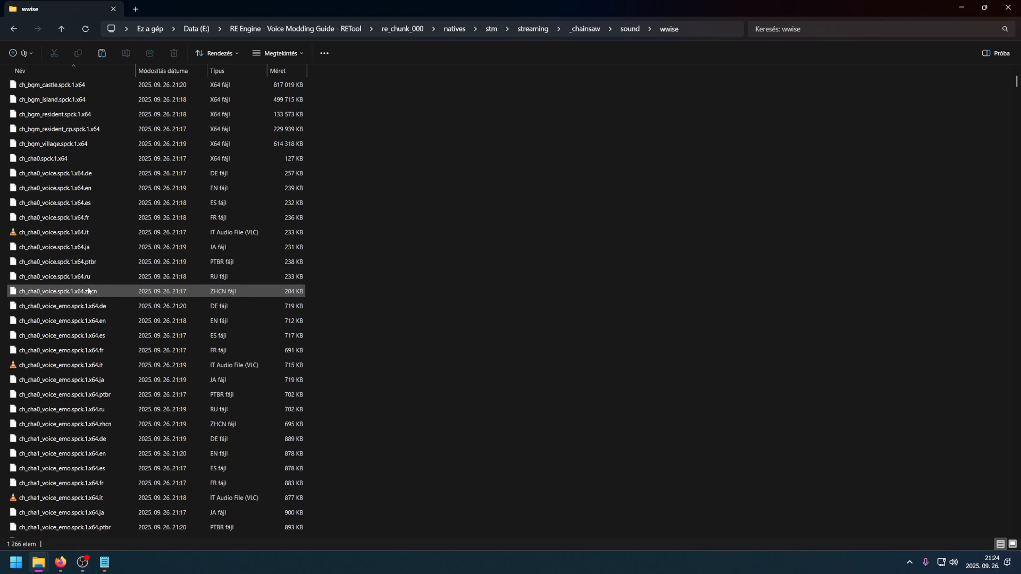
{"action": "left_click", "coordinate": [45, 247]}
{"action": "left_click", "coordinate": [58, 394], "text": "shift"}
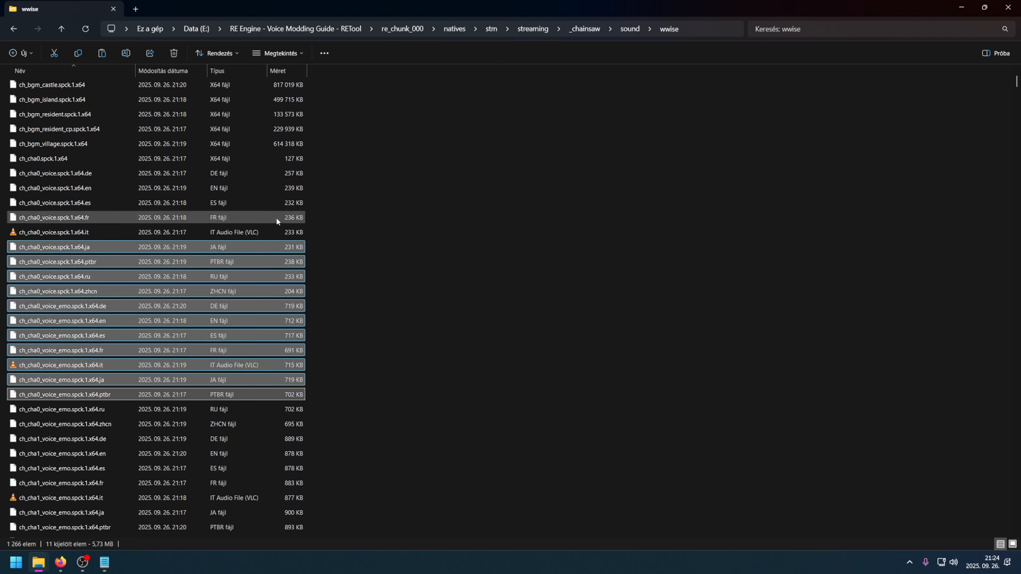
{"action": "left_click", "coordinate": [398, 237]}
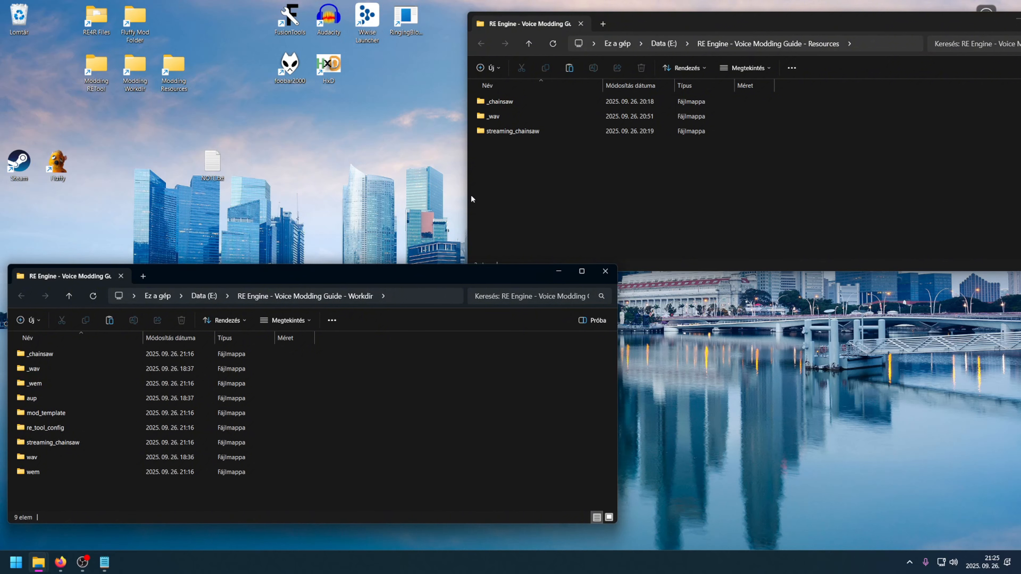
- Check the contents of the _chainsaw and streaming_chainsaw folders in the Resources folder
{"action": "double_click", "coordinate": [502, 102]}
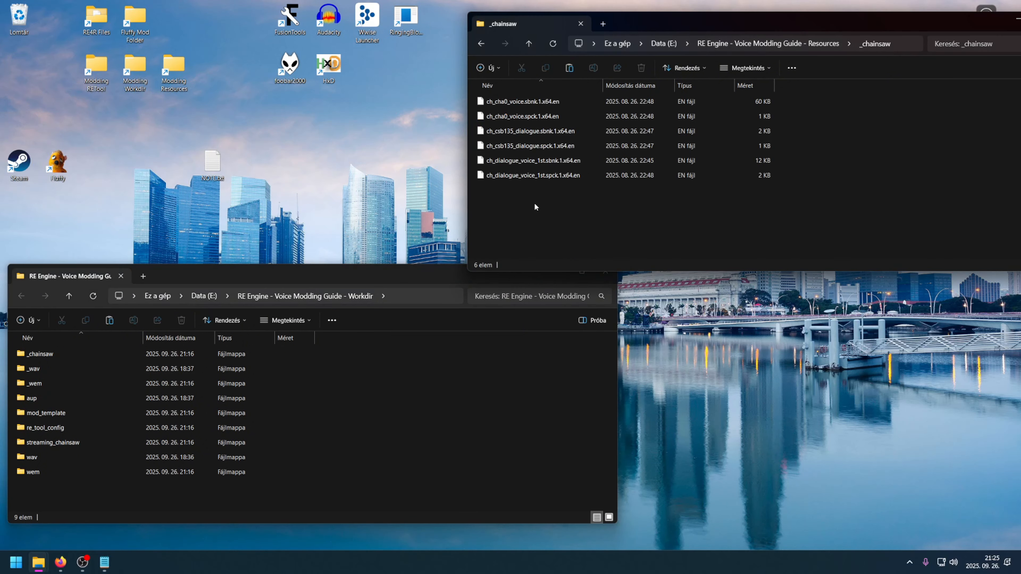
{"action": "left_click_drag", "start_coordinate": [531, 205], "coordinate": [523, 103]}
{"action": "left_click", "coordinate": [479, 45]}
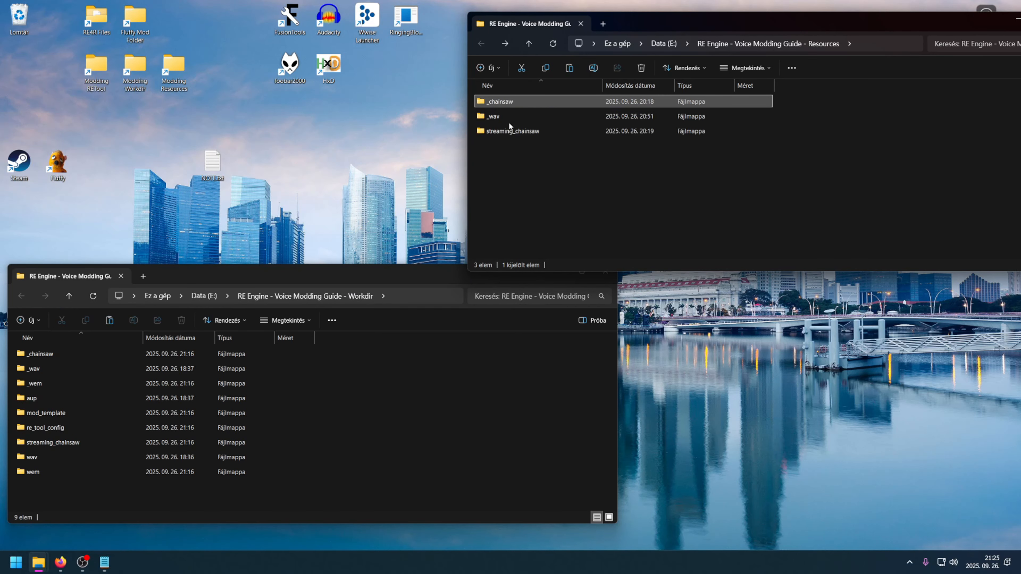
{"action": "double_click", "coordinate": [510, 132]}
{"action": "left_click", "coordinate": [483, 49]}
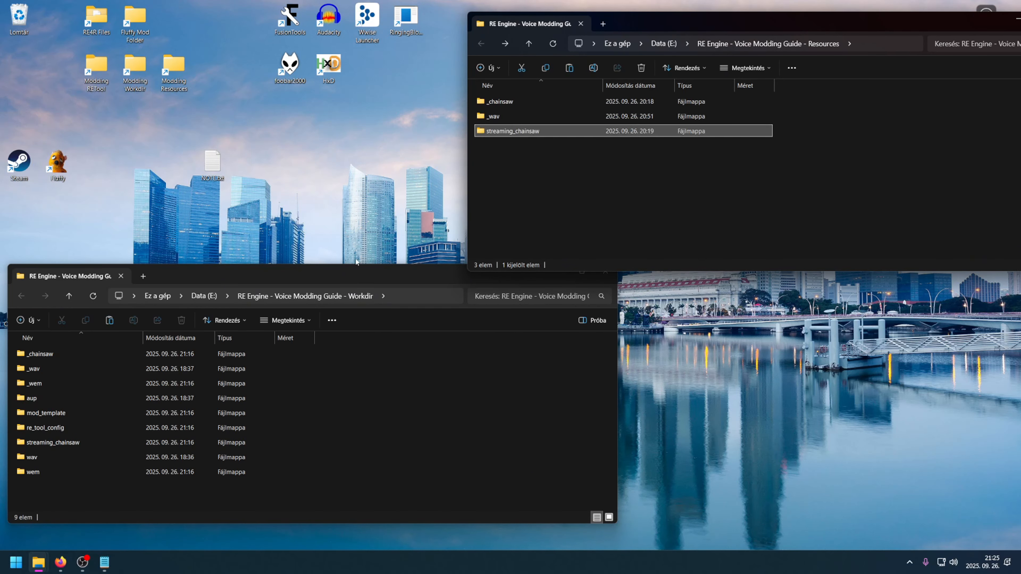
- Reposition the Workdir window and check the scripts inside its _chainsaw folder
{"action": "left_click_drag", "start_coordinate": [346, 278], "coordinate": [388, 229]}
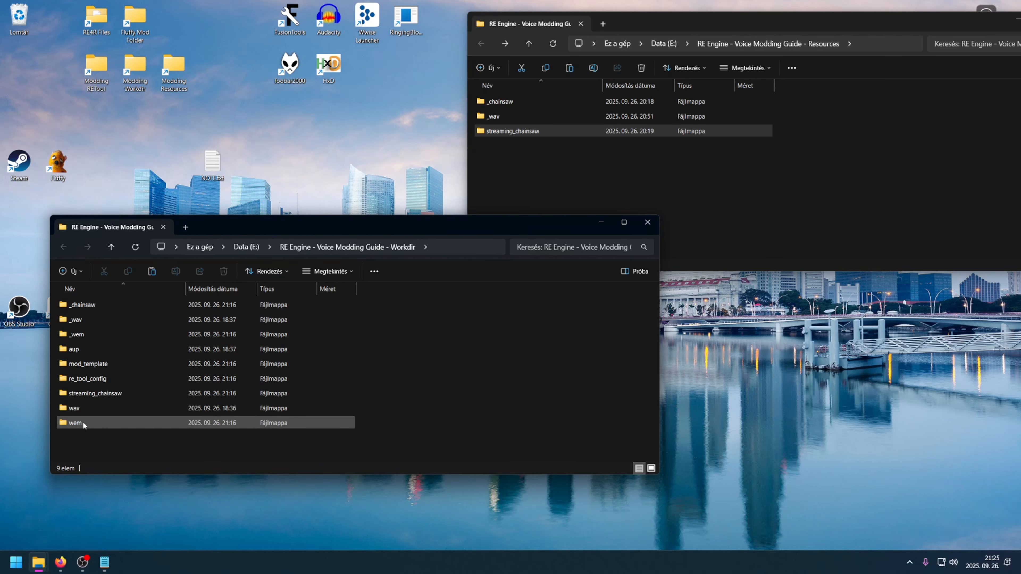
{"action": "double_click", "coordinate": [93, 305]}
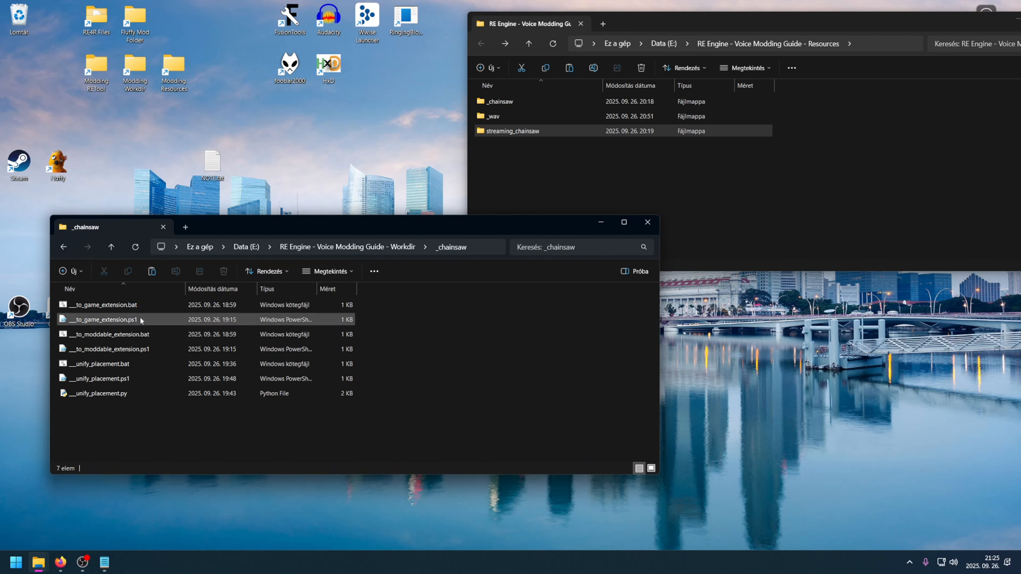
{"action": "left_click", "coordinate": [63, 247]}
- Copy the _chainsaw and streaming_chainsaw folders from Resources into Workdir
{"action": "left_click", "coordinate": [611, 151]}
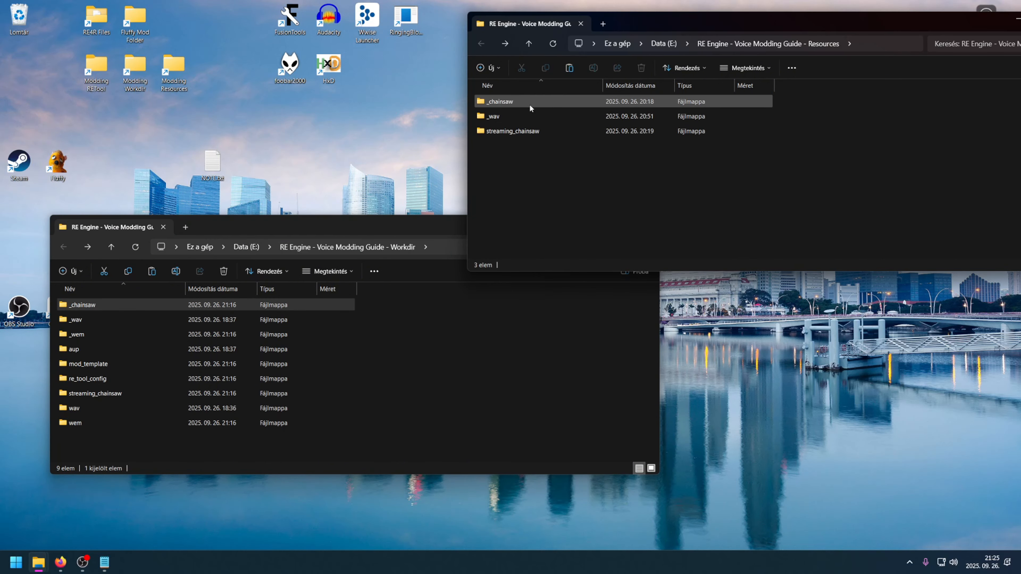
{"action": "left_click", "coordinate": [508, 101]}
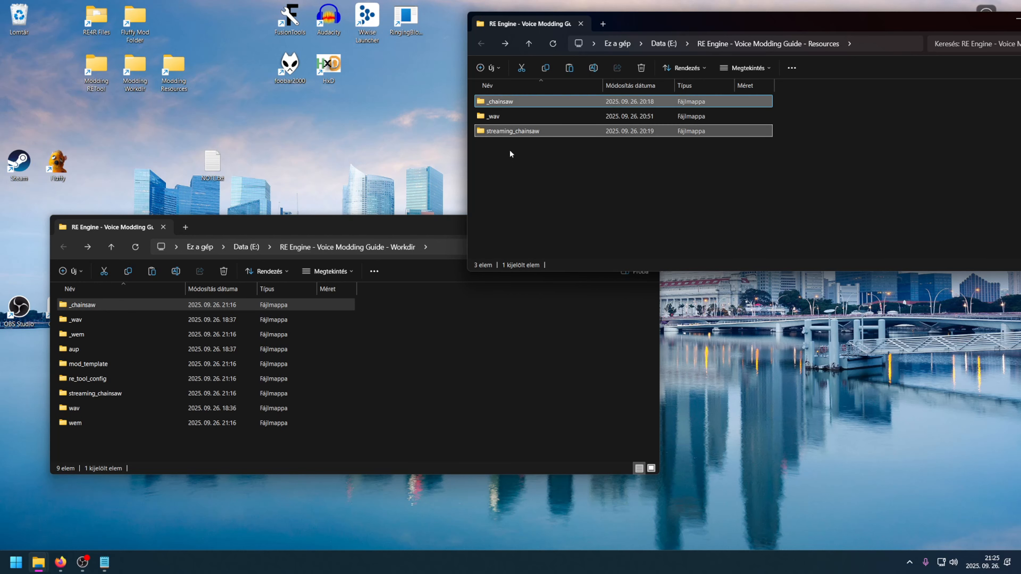
{"action": "left_click", "coordinate": [511, 341]}
{"action": "key", "text": "ctrl+v"}
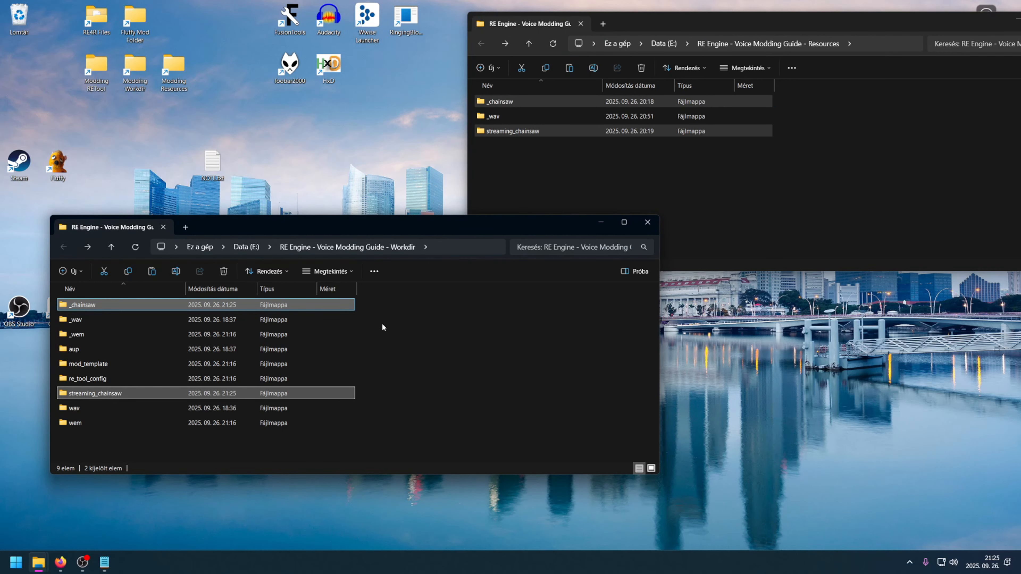
- Open Workdir's _chainsaw folder and select the files from ch_cha0_voice.sbnk.1.x64.en through ch_dialogue_voice_1st.spck.1.x64.en
{"action": "double_click", "coordinate": [161, 305]}
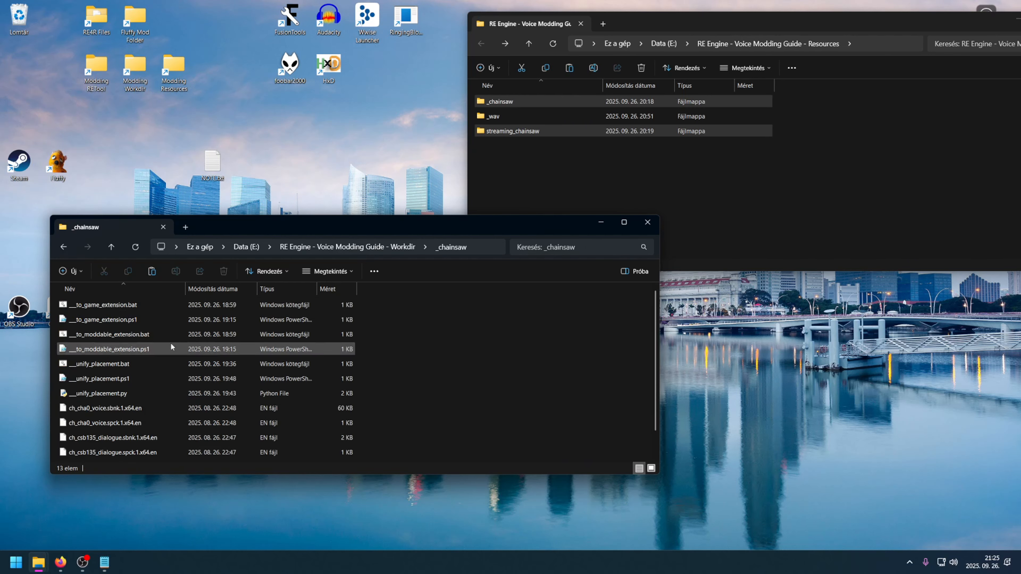
{"action": "scroll", "coordinate": [171, 347], "scroll_direction": "down", "scroll_amount": 1}
{"action": "left_click", "coordinate": [129, 382]}
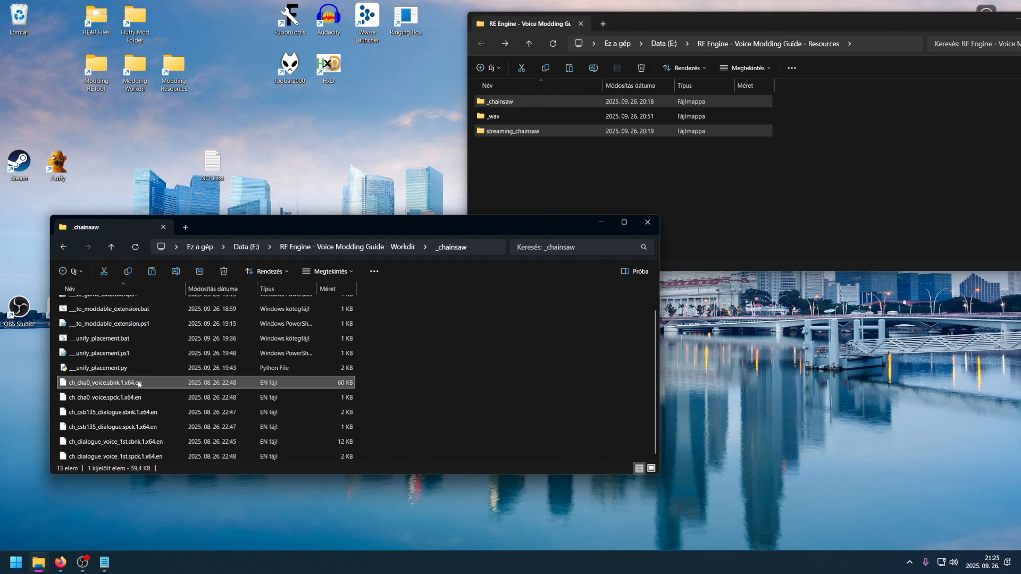
{"action": "left_click", "coordinate": [143, 456], "text": "shift"}
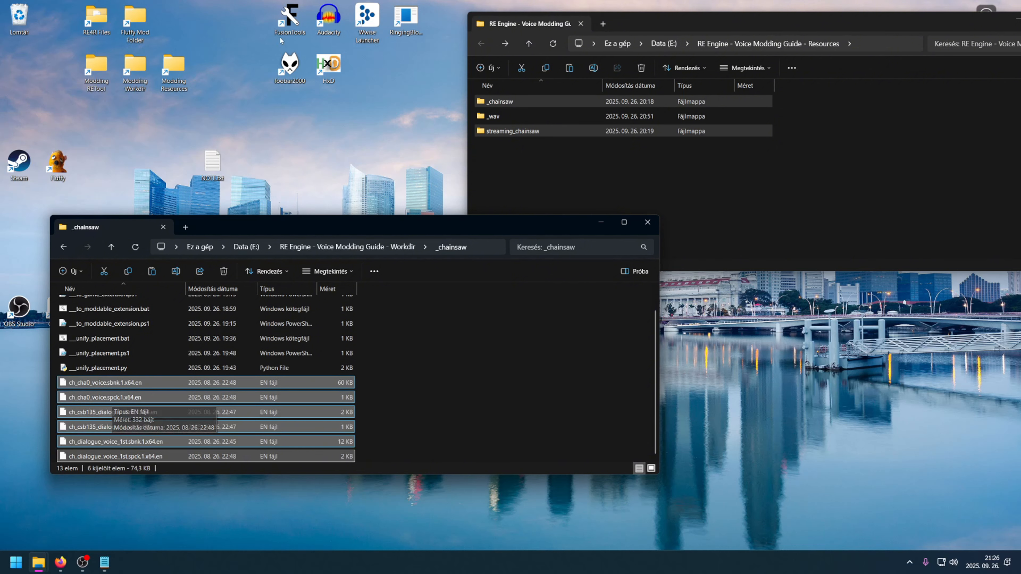
- Run __to_moddable_extension.bat in Workdir's _chainsaw folder and select the files from ch_cha0_voice.bnk through ch_dialogue_voice_1st.pck
{"action": "double_click", "coordinate": [288, 22]}
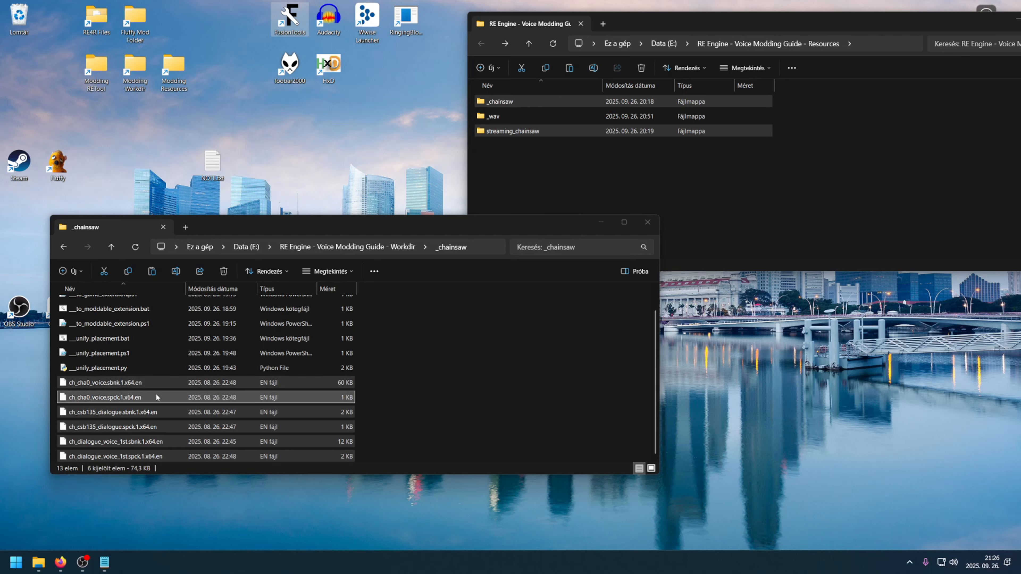
{"action": "scroll", "coordinate": [155, 398], "scroll_direction": "up", "scroll_amount": 1}
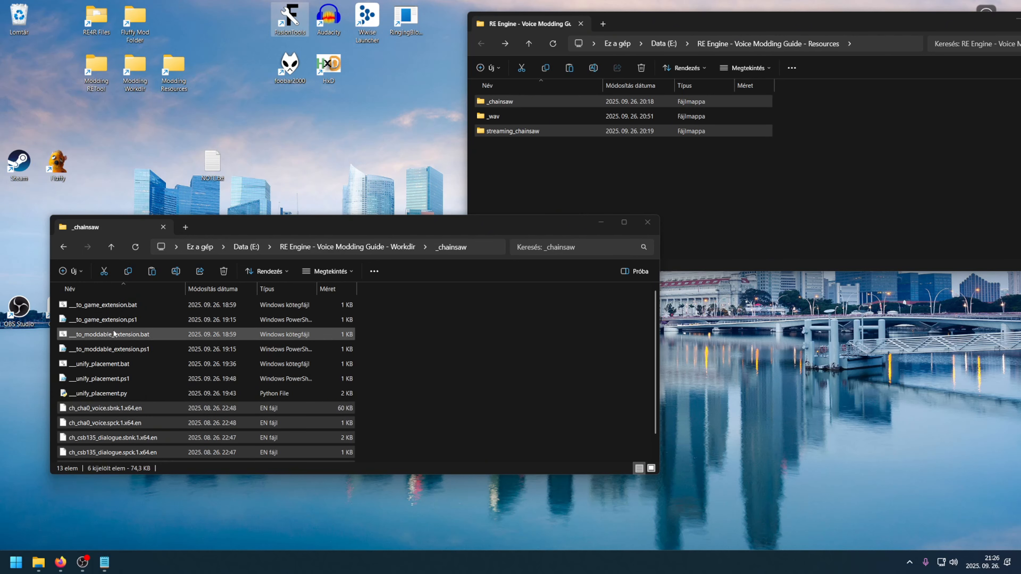
{"action": "left_click", "coordinate": [144, 334]}
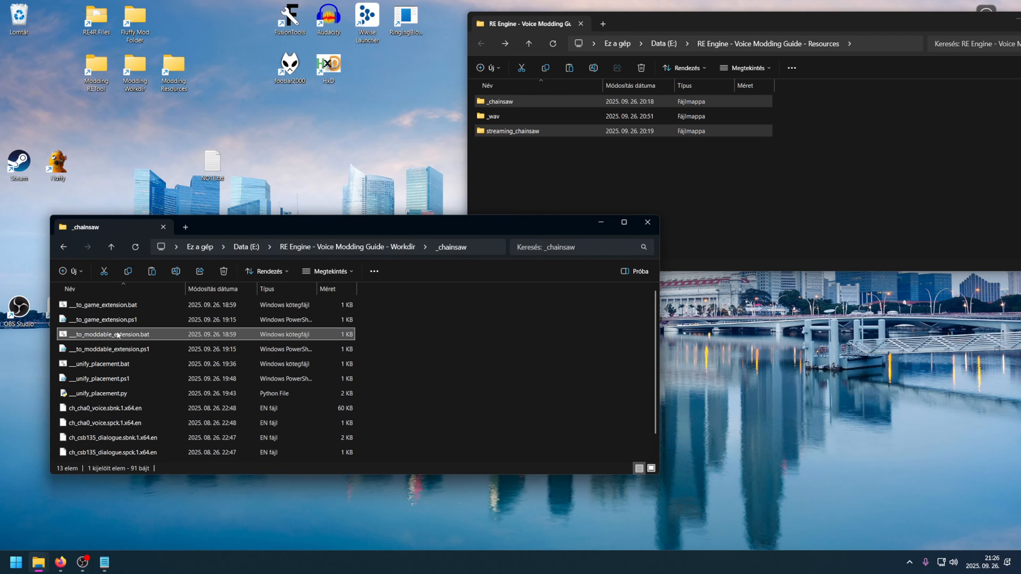
{"action": "double_click", "coordinate": [114, 336]}
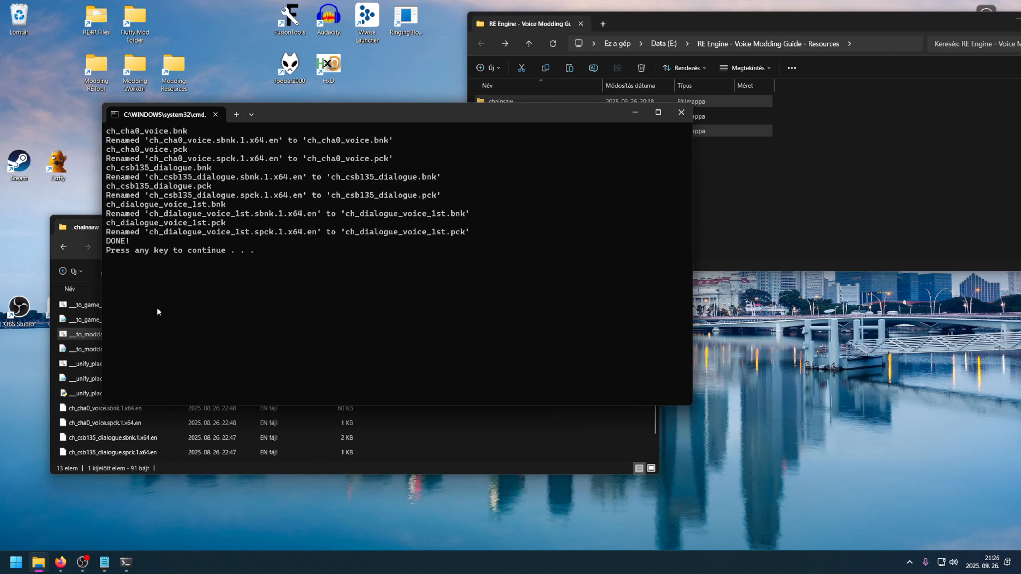
{"action": "key", "text": "space"}
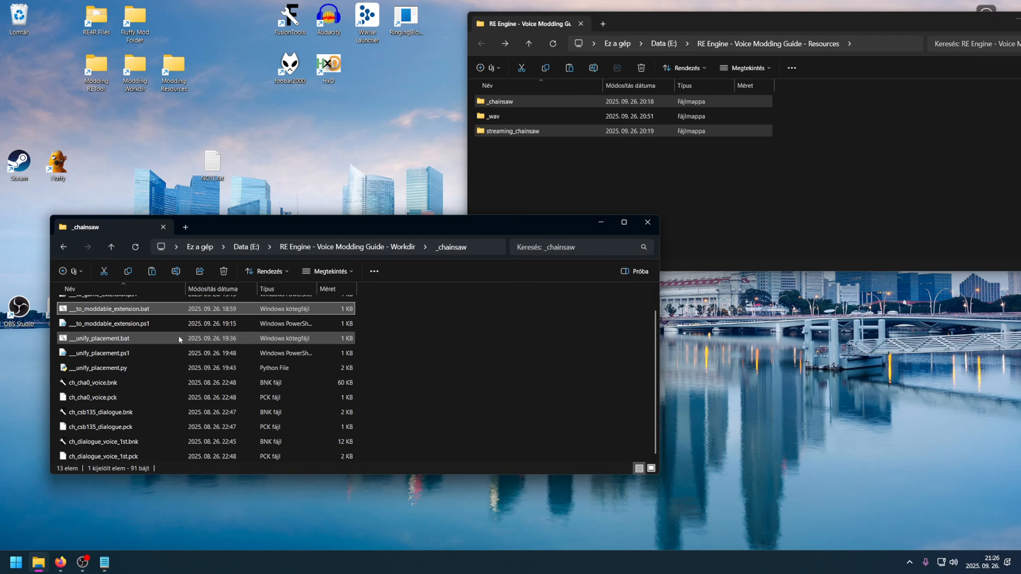
{"action": "left_click", "coordinate": [117, 386]}
{"action": "left_click", "coordinate": [130, 456], "text": "shift"}
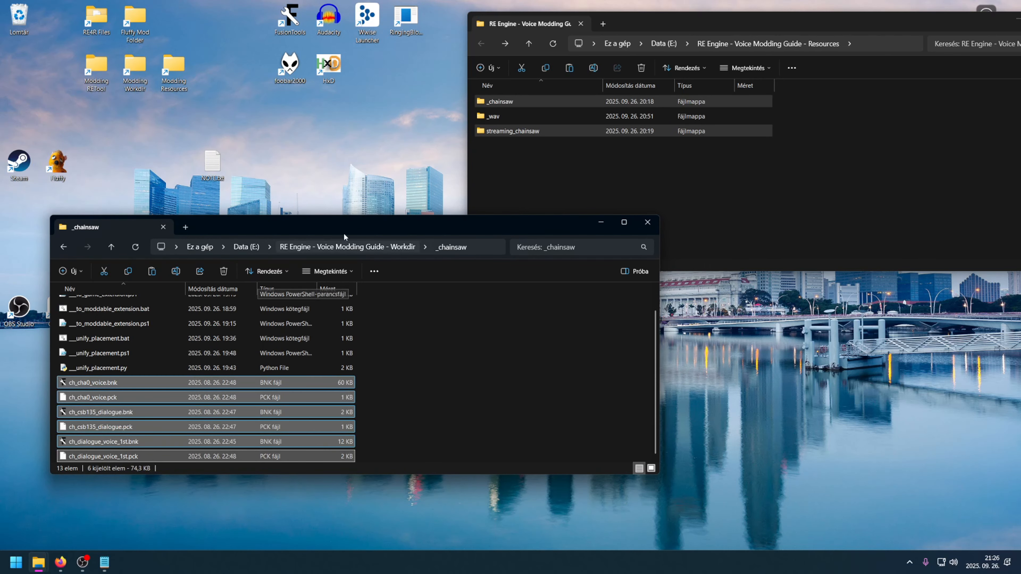
- Run __to_moddable_extension.bat in Workdir's streaming_chainsaw folder
{"action": "left_click", "coordinate": [373, 247]}
{"action": "double_click", "coordinate": [103, 393]}
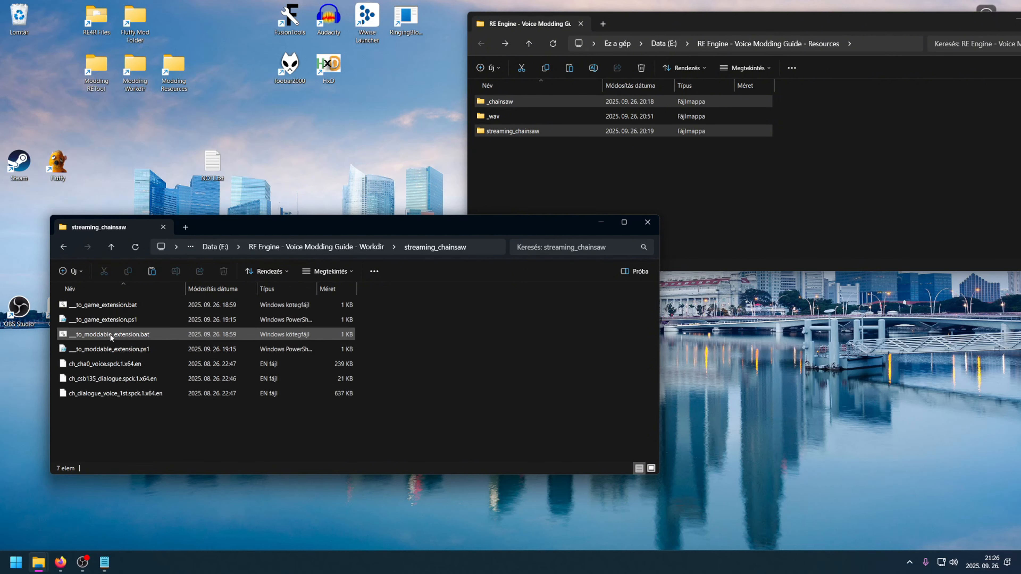
{"action": "double_click", "coordinate": [111, 335]}
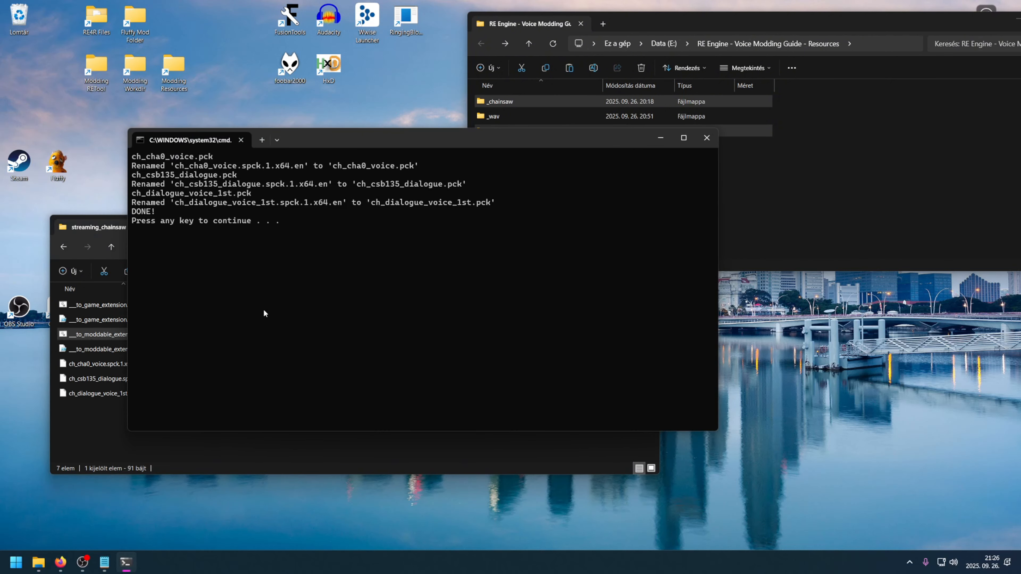
{"action": "key", "text": "Return"}
- Launch the Wwise Editor from FusionTools and open ch_csb135_dialogue.bnk from Workdir's _chainsaw folder
{"action": "double_click", "coordinate": [292, 20]}
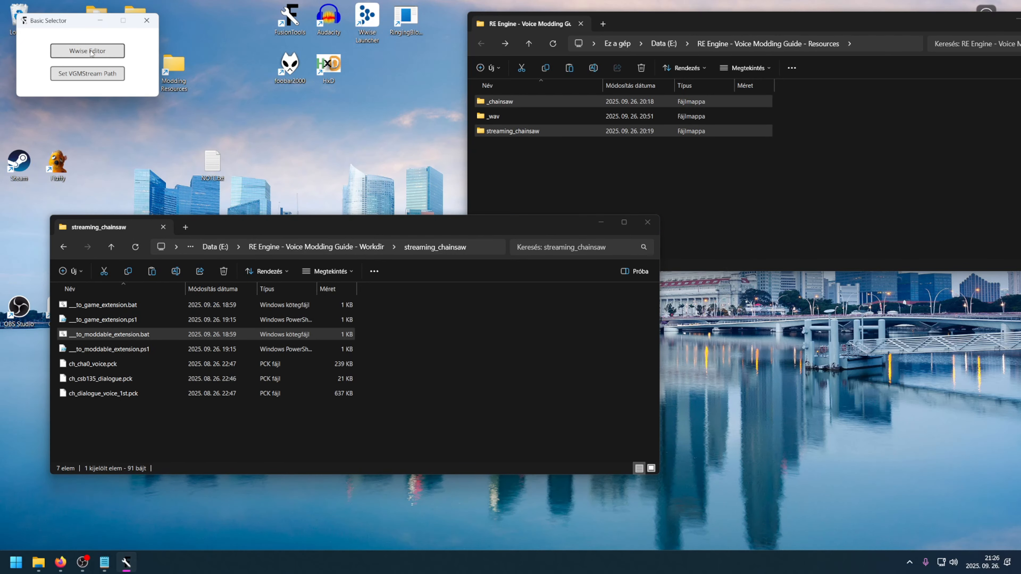
{"action": "left_click", "coordinate": [87, 51]}
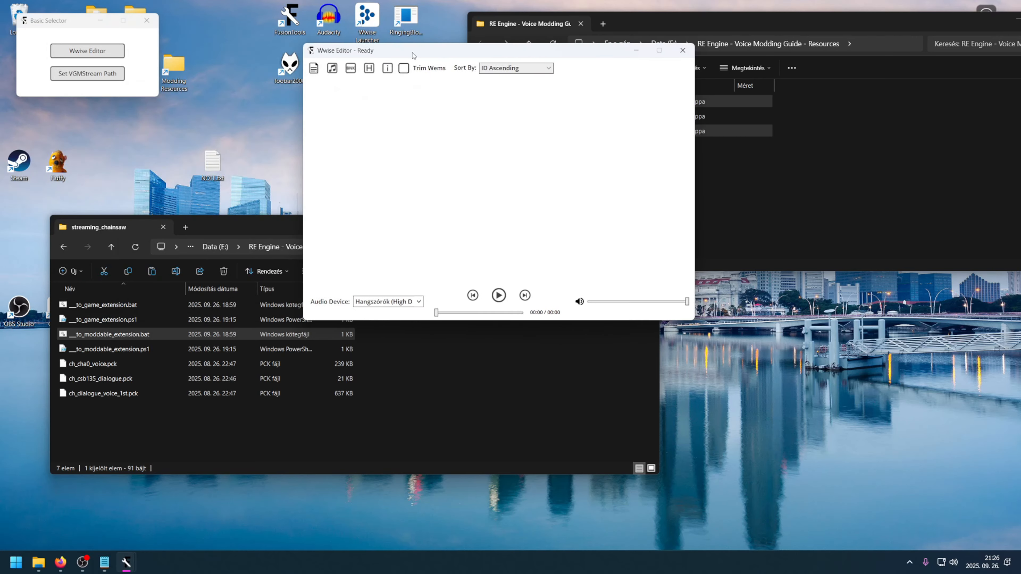
{"action": "left_click", "coordinate": [280, 74]}
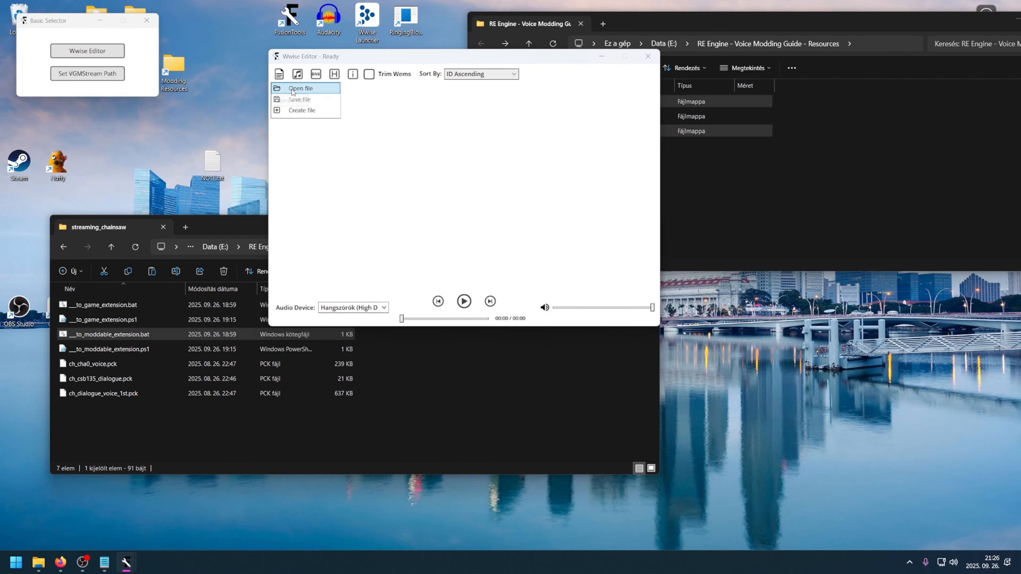
{"action": "left_click", "coordinate": [301, 88]}
{"action": "left_click", "coordinate": [487, 92]}
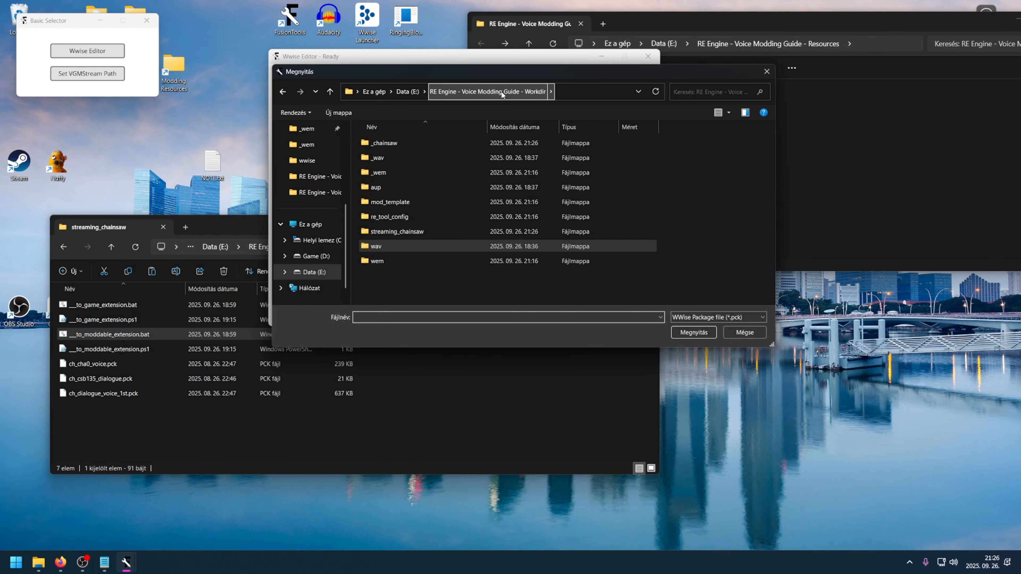
{"action": "double_click", "coordinate": [401, 144]}
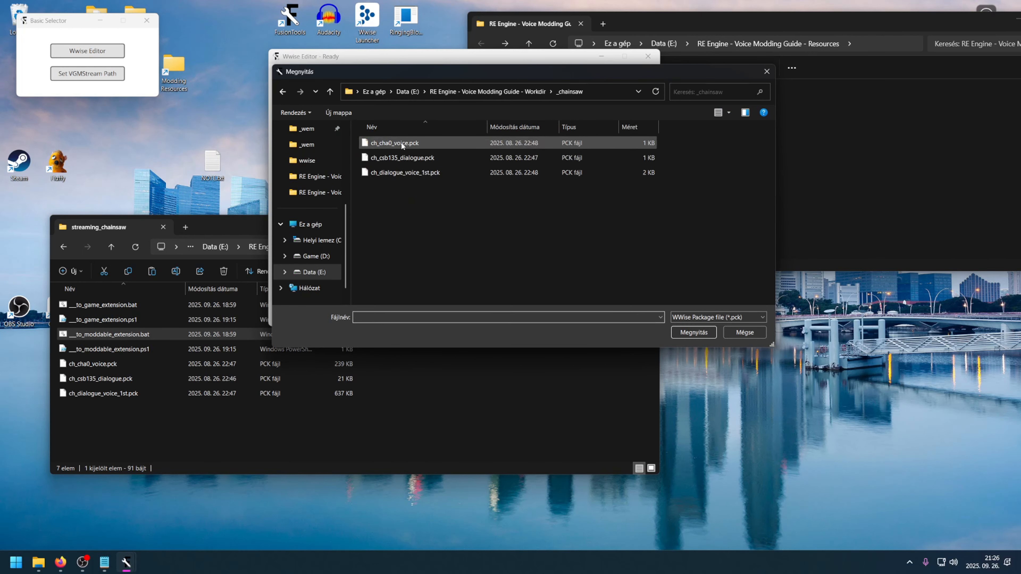
{"action": "left_click", "coordinate": [384, 158]}
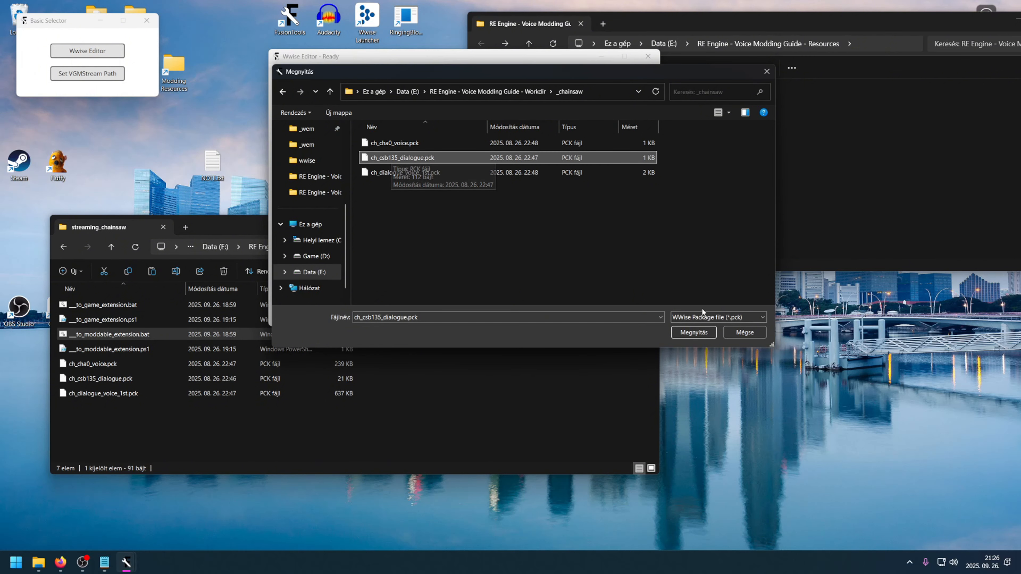
{"action": "left_click", "coordinate": [717, 317]}
{"action": "left_click", "coordinate": [714, 334]}
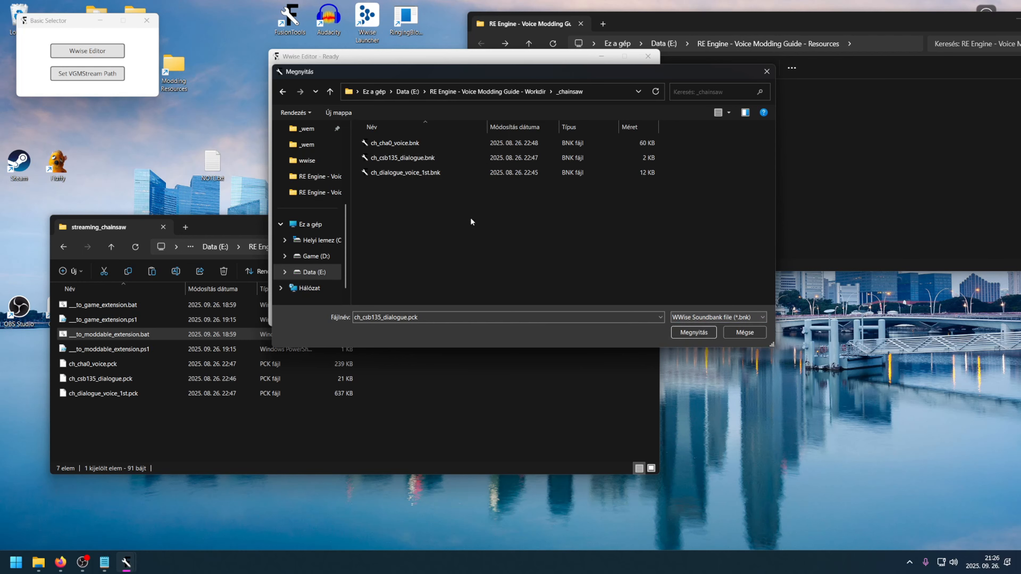
{"action": "double_click", "coordinate": [402, 153]}
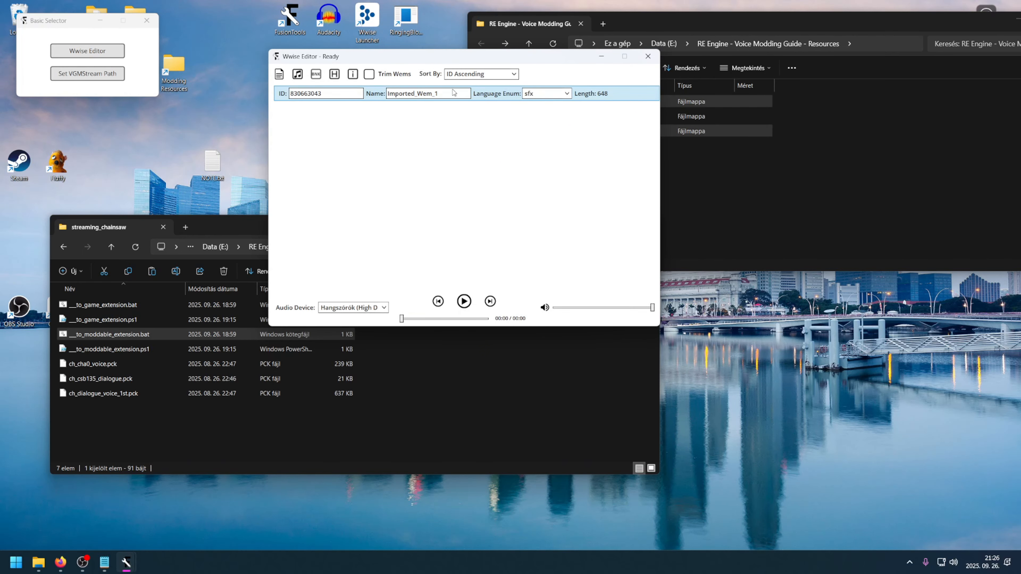
- Try playing the soundbank's wem, reposition the editor window, and open ch_csb135_dialogue.pck from the _chainsaw folder
{"action": "left_click", "coordinate": [464, 301]}
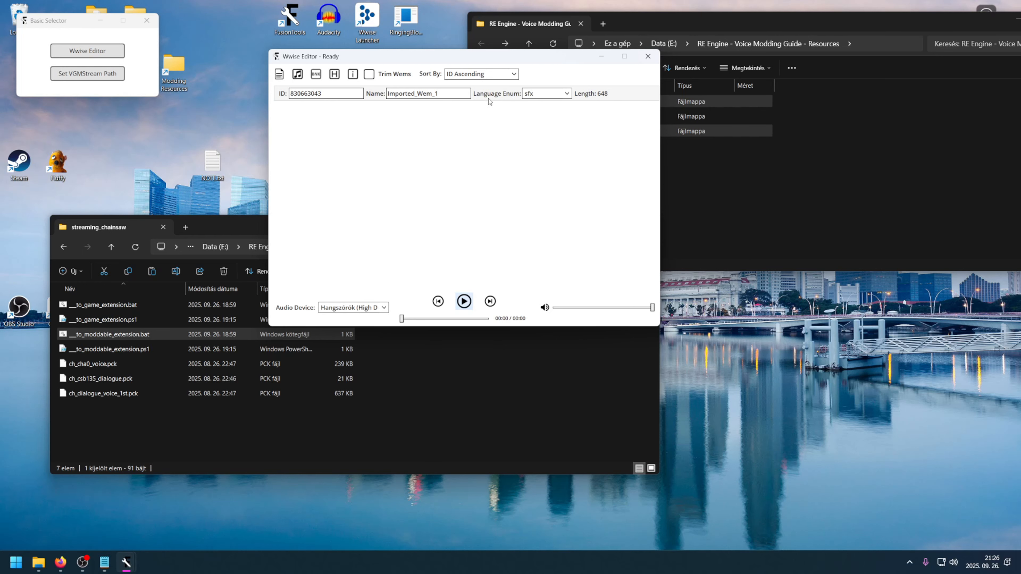
{"action": "left_click_drag", "start_coordinate": [543, 57], "coordinate": [492, 93]}
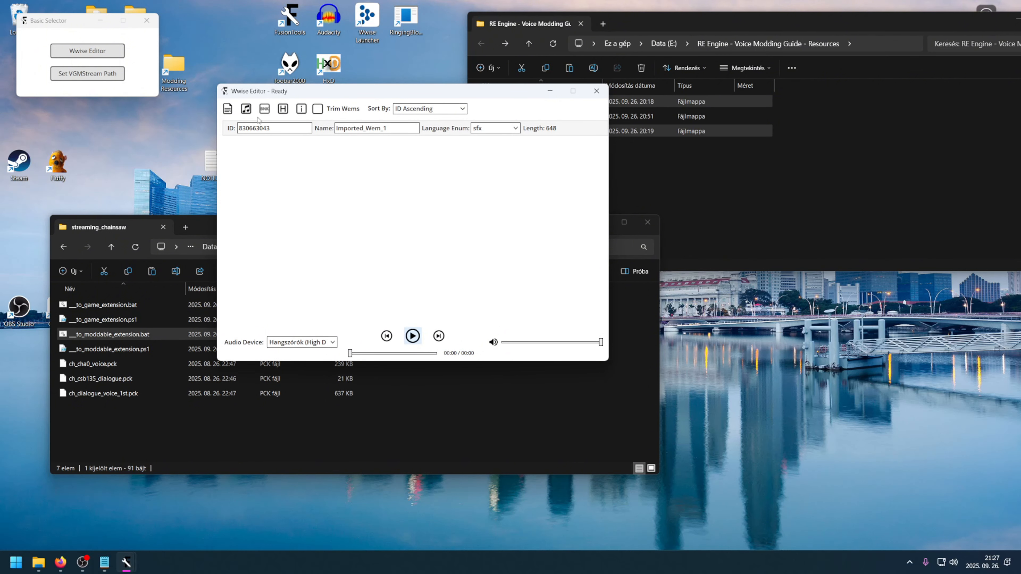
{"action": "left_click", "coordinate": [227, 108]}
{"action": "left_click", "coordinate": [249, 145]}
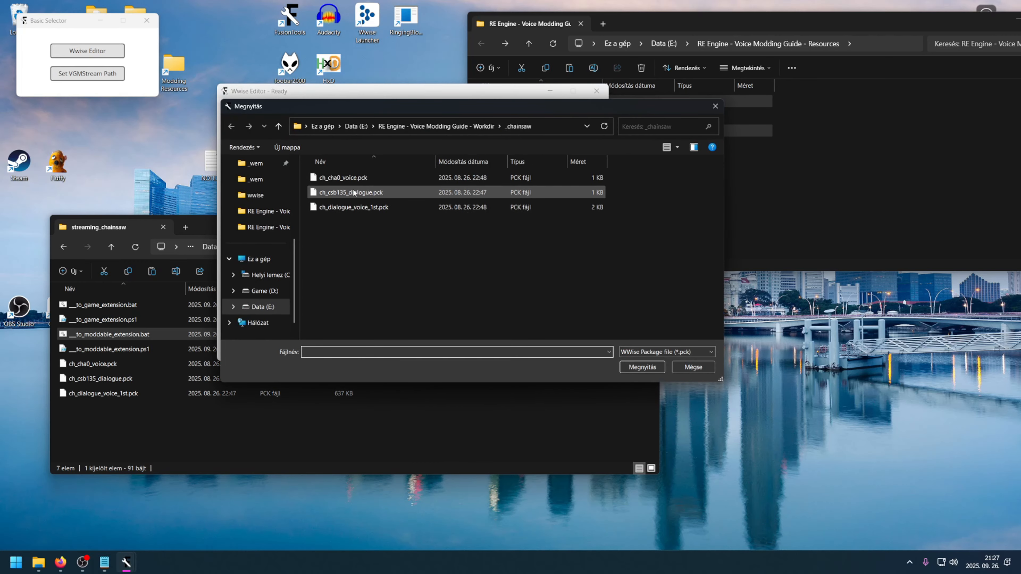
{"action": "double_click", "coordinate": [336, 192]}
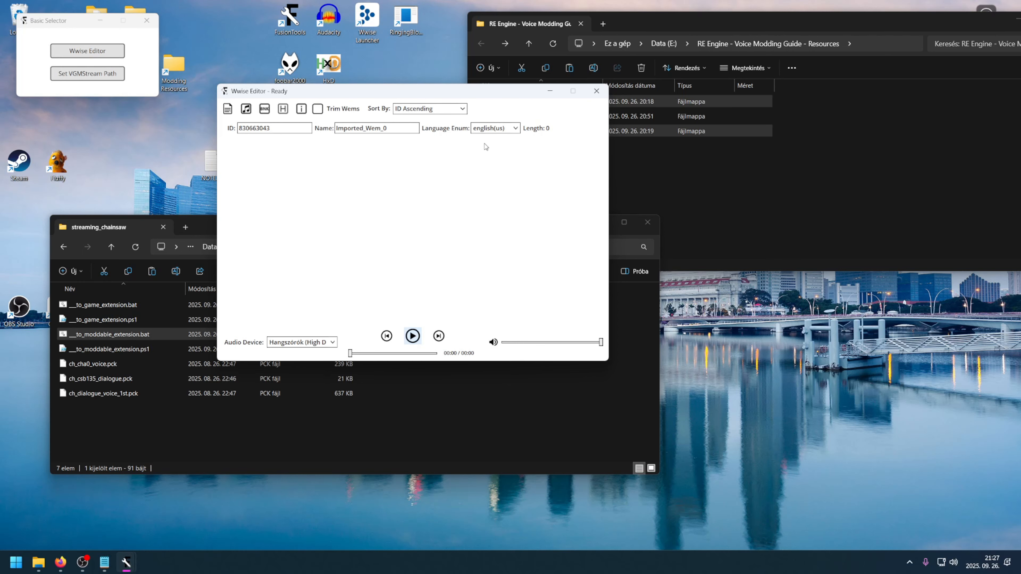
- Open ch_csb135_dialogue.pck from Workdir's streaming_chainsaw folder and play its wem
{"action": "left_click", "coordinate": [227, 108]}
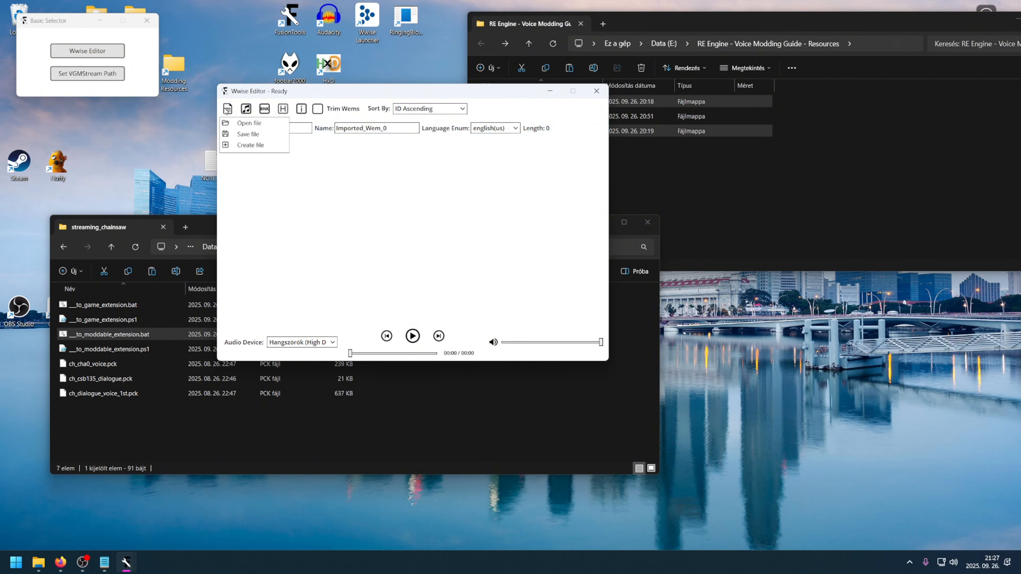
{"action": "left_click", "coordinate": [242, 124]}
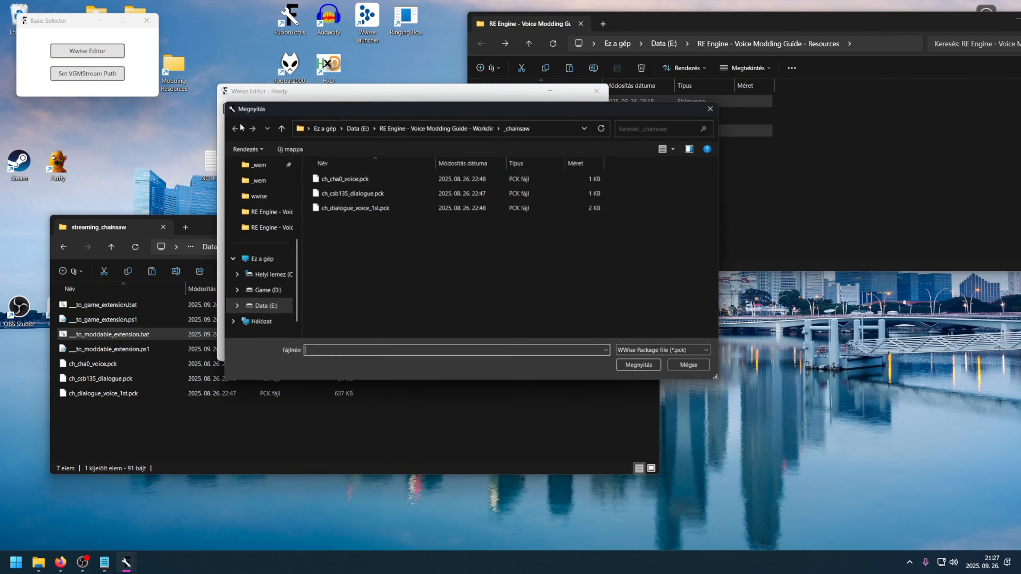
{"action": "left_click", "coordinate": [466, 126]}
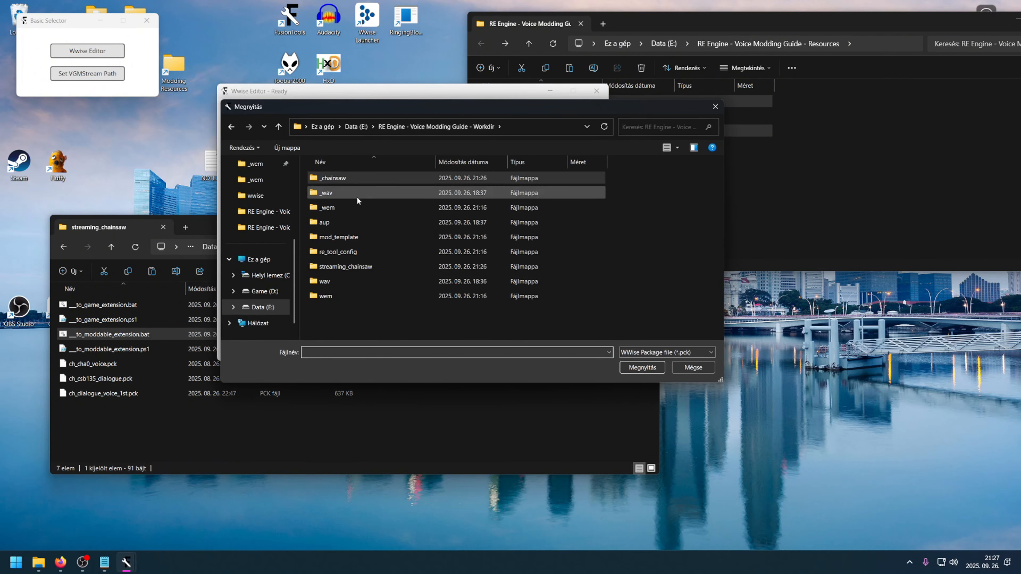
{"action": "double_click", "coordinate": [348, 266]}
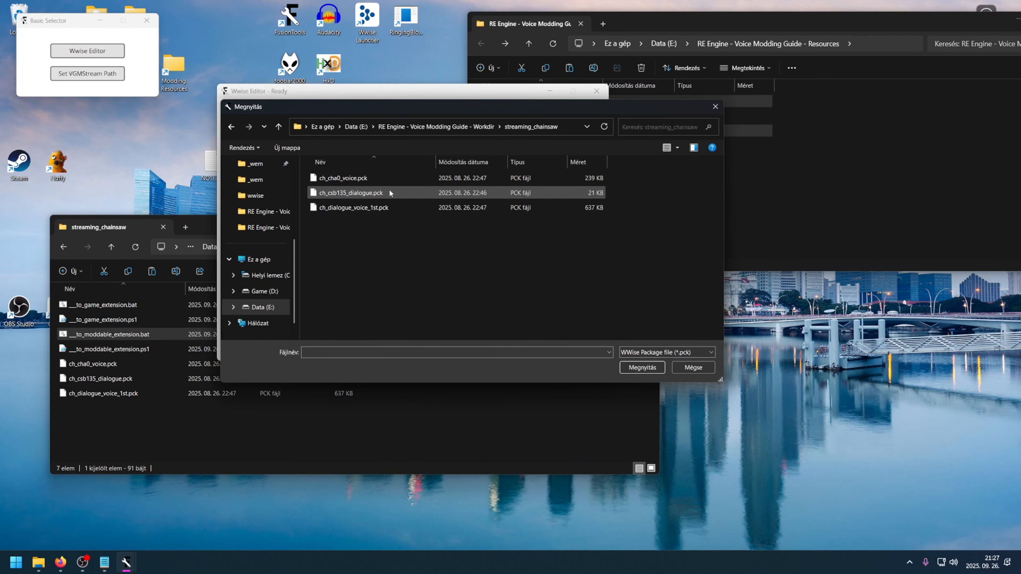
{"action": "double_click", "coordinate": [600, 193]}
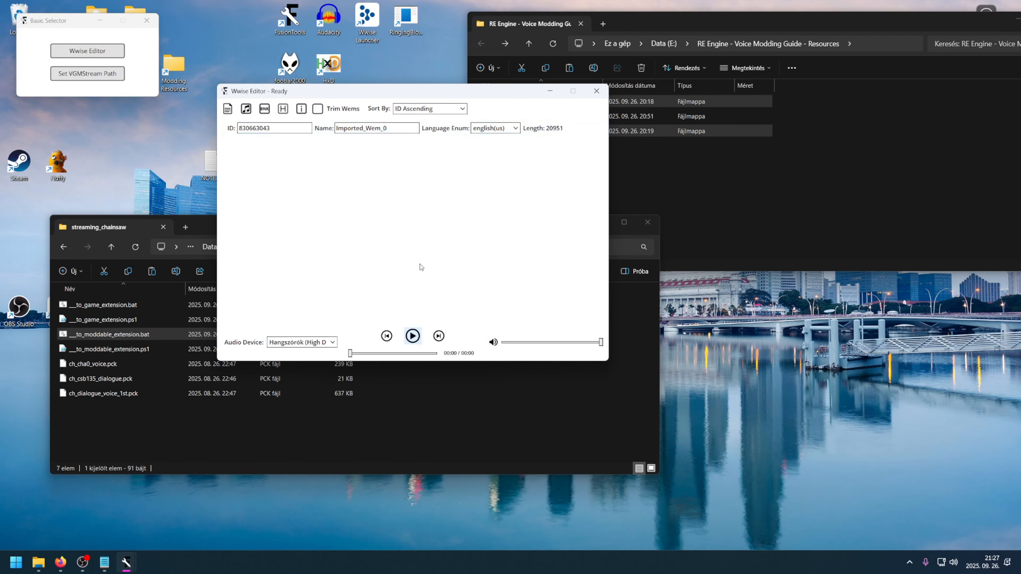
{"action": "left_click", "coordinate": [442, 131]}
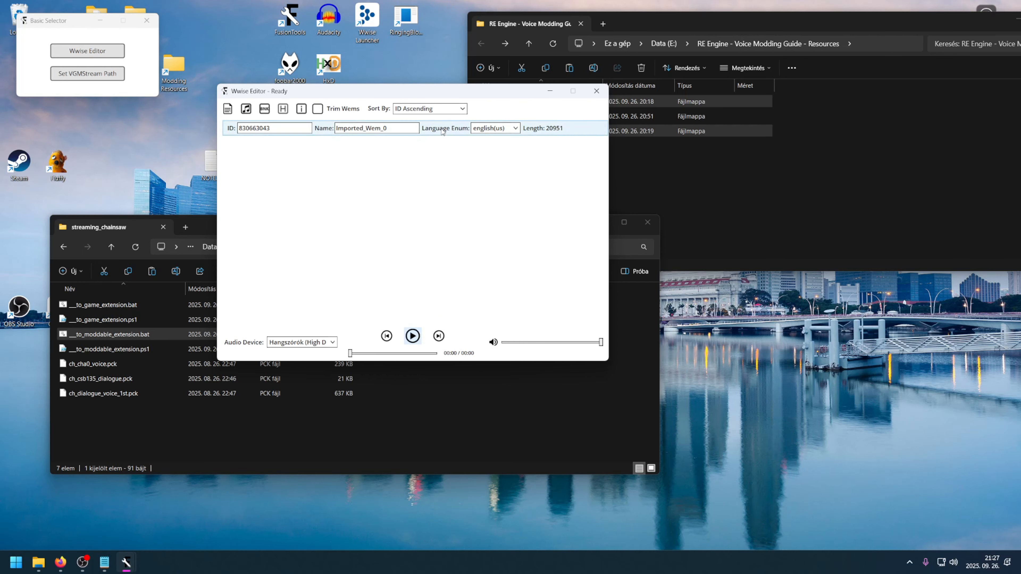
{"action": "left_click", "coordinate": [413, 336]}
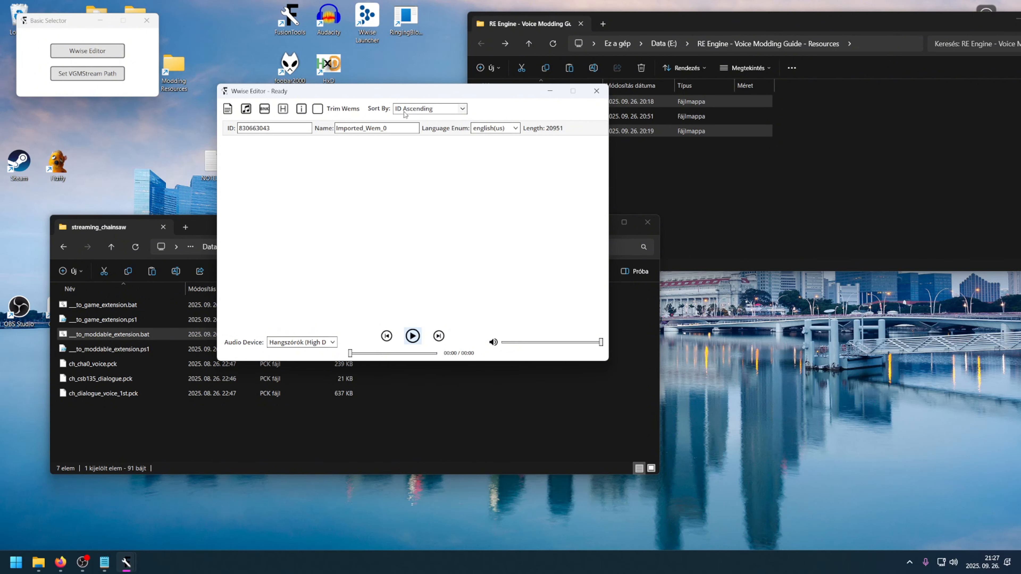
- Export the wem of the streaming ch_csb135_dialogue.pck to WAV in Workdir's wav folder, declining to export with name
{"action": "left_click", "coordinate": [446, 129]}
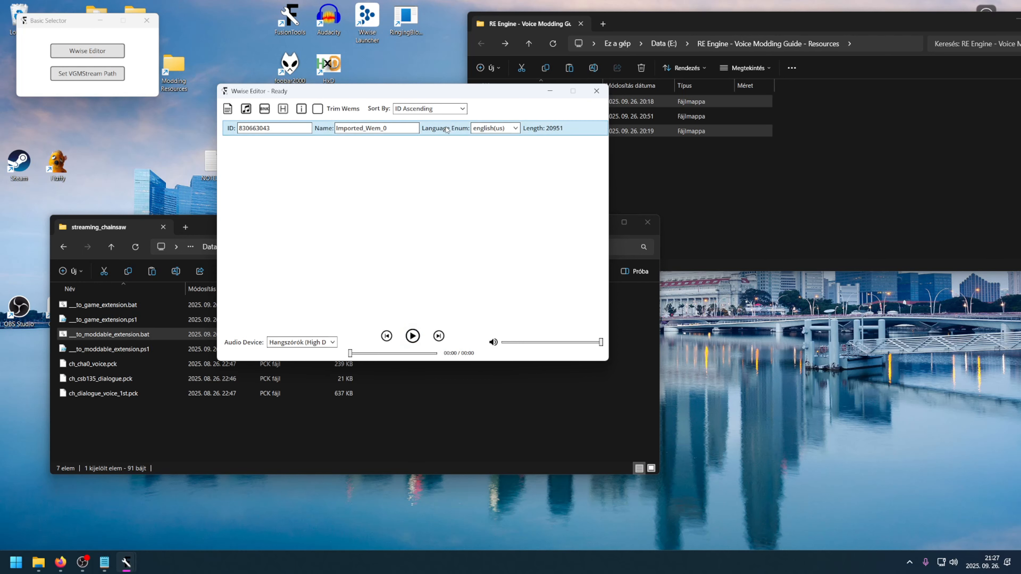
{"action": "right_click", "coordinate": [447, 129]}
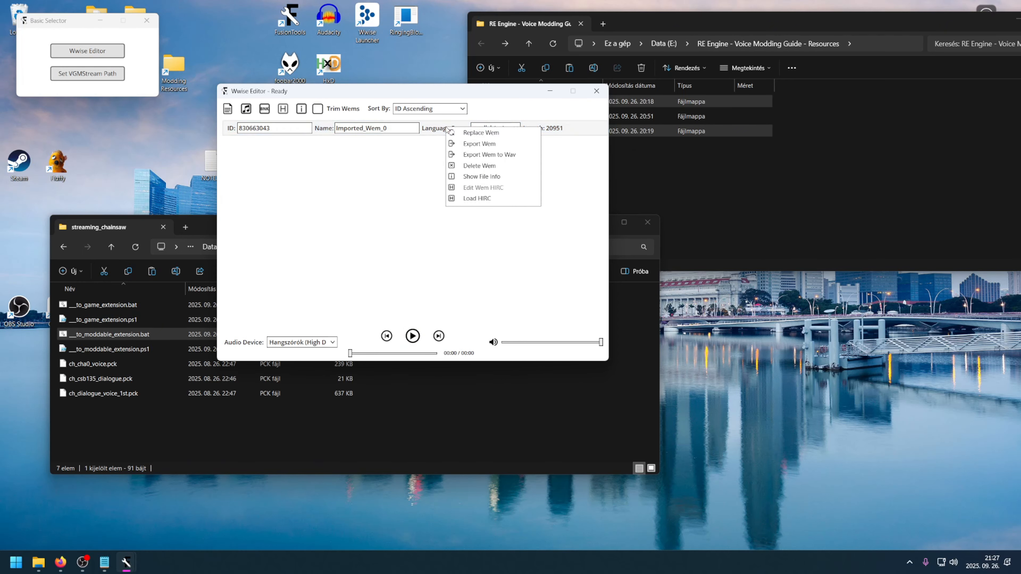
{"action": "left_click", "coordinate": [514, 155]}
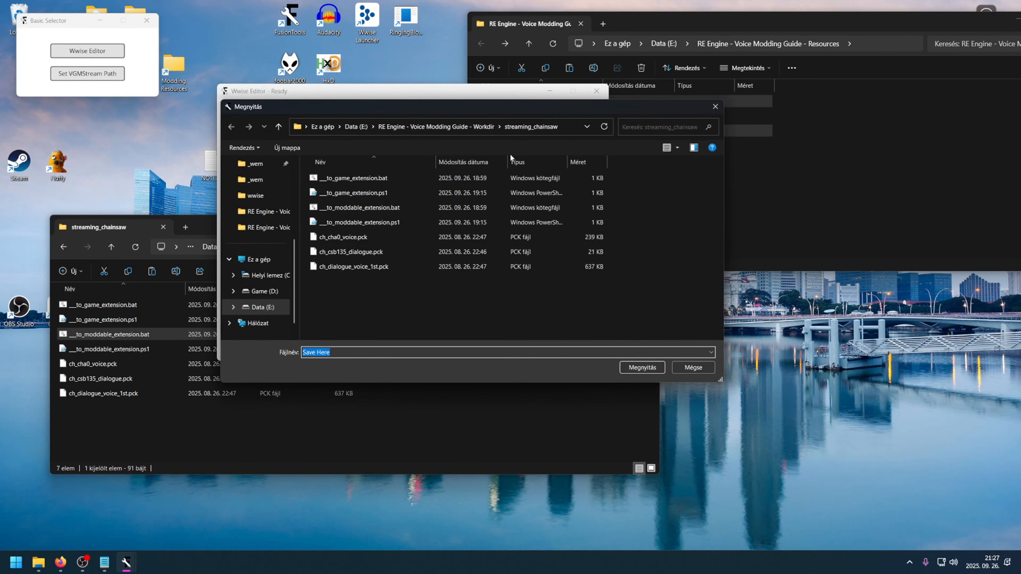
{"action": "left_click", "coordinate": [462, 127]}
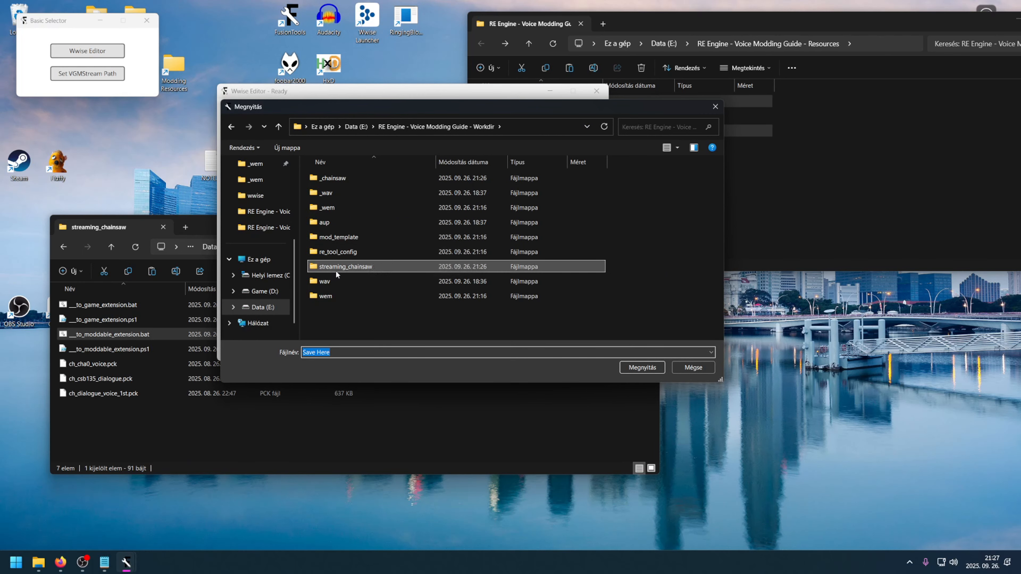
{"action": "left_click", "coordinate": [327, 281]}
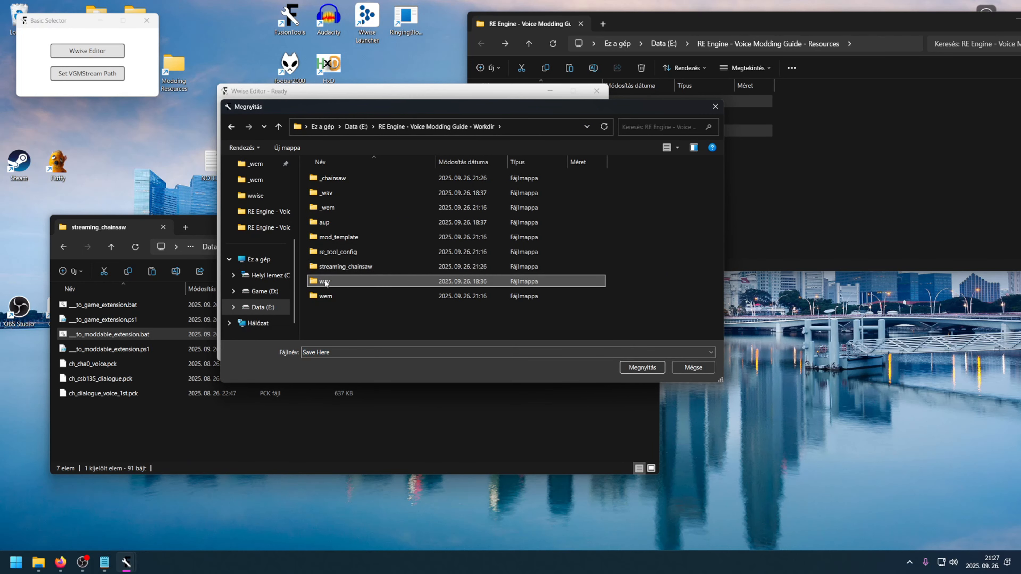
{"action": "double_click", "coordinate": [328, 281]}
{"action": "left_click", "coordinate": [641, 367]}
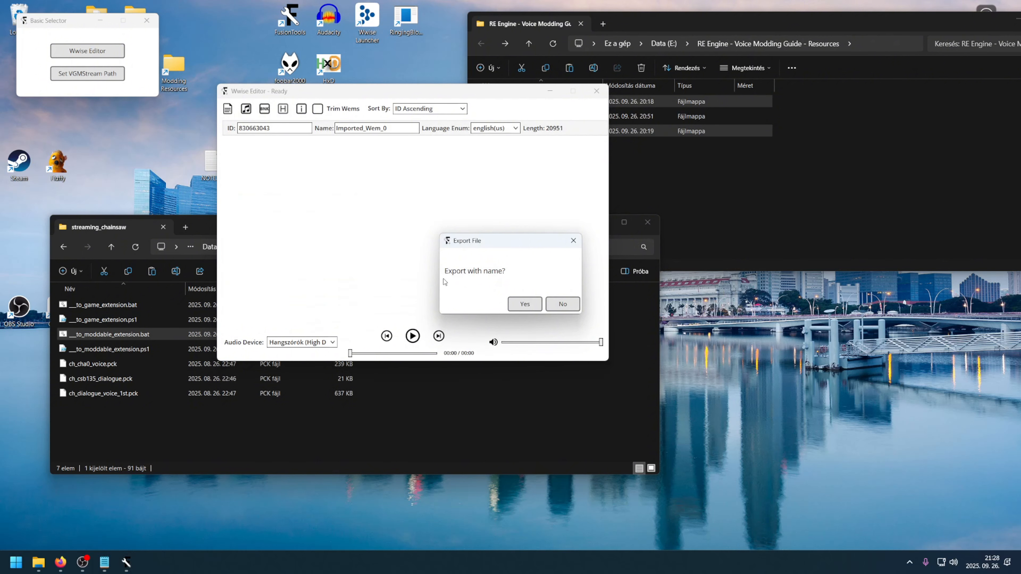
{"action": "left_click", "coordinate": [562, 304]}
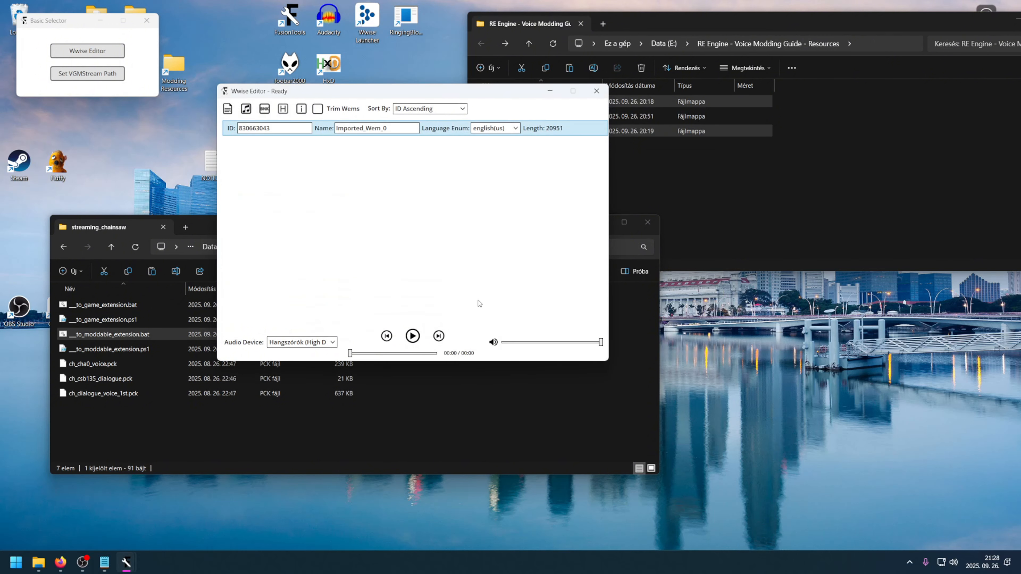
{"action": "left_click", "coordinate": [724, 195]}
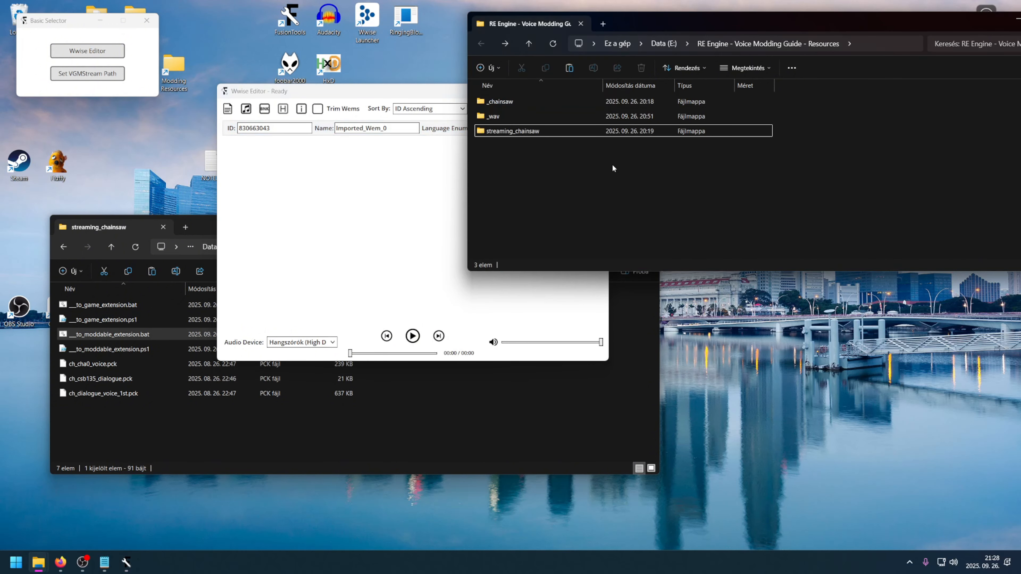
- Open Workdir's wav folder, launch Audacity and import 830663043.wem.wav into it
{"action": "left_click", "coordinate": [394, 358]}
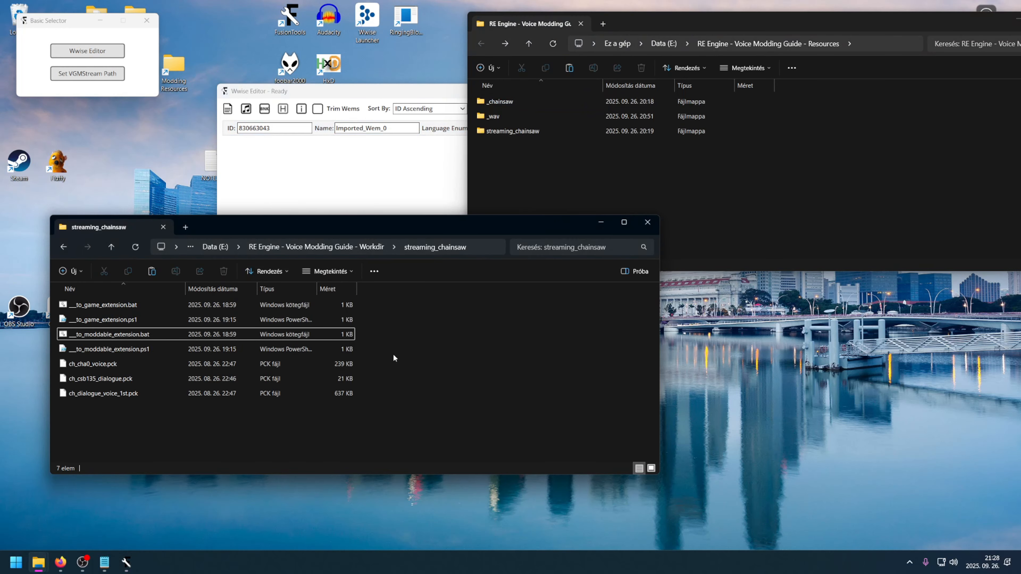
{"action": "left_click", "coordinate": [349, 245]}
{"action": "double_click", "coordinate": [93, 402]}
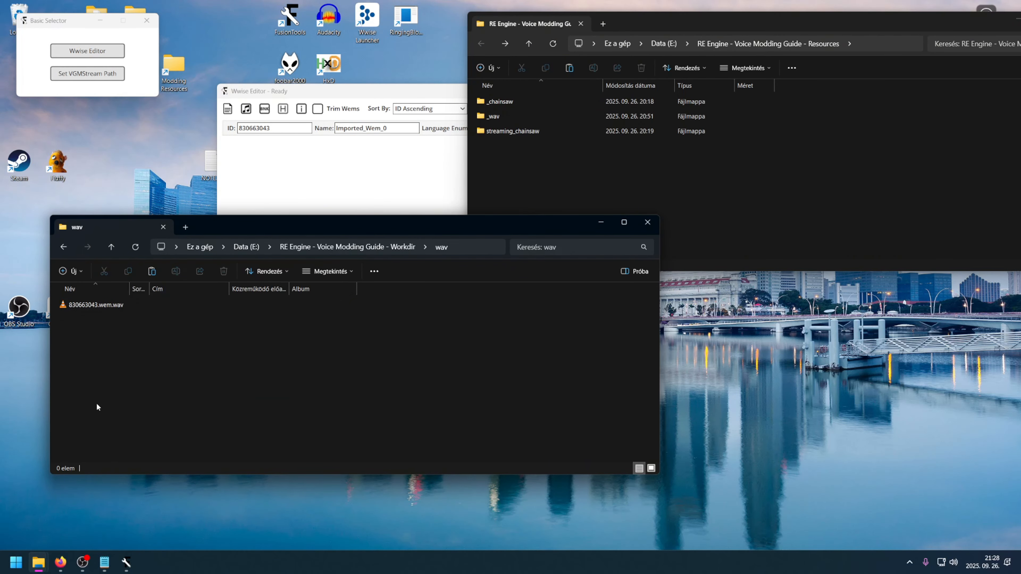
{"action": "double_click", "coordinate": [331, 32]}
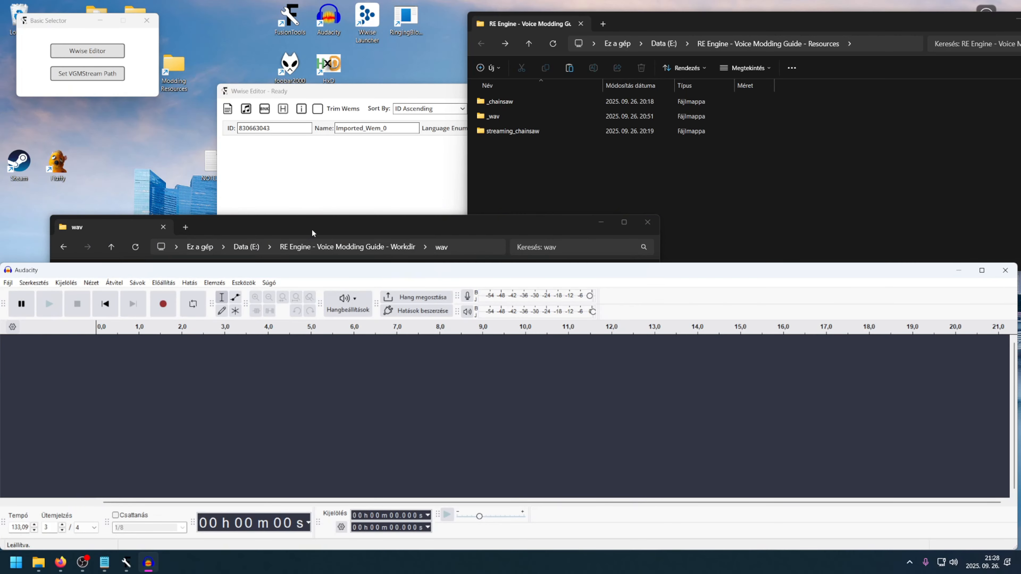
{"action": "left_click_drag", "start_coordinate": [280, 232], "coordinate": [267, 34]}
{"action": "left_click_drag", "start_coordinate": [82, 107], "coordinate": [179, 370]}
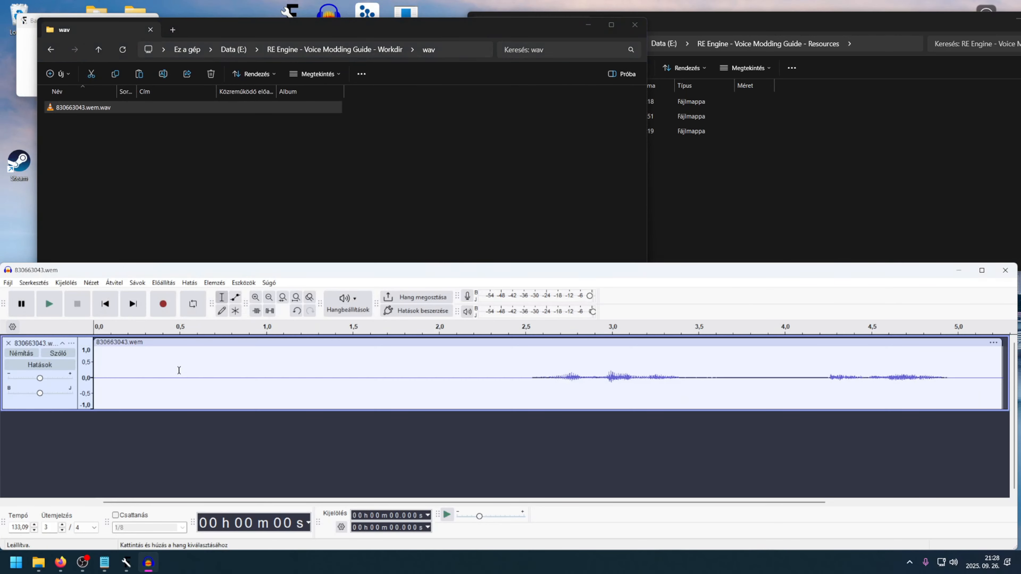
- Play the 830663043.wem track from about 2.44 s to hear the original voice line
{"action": "left_click", "coordinate": [458, 404]}
{"action": "key", "text": "space"}
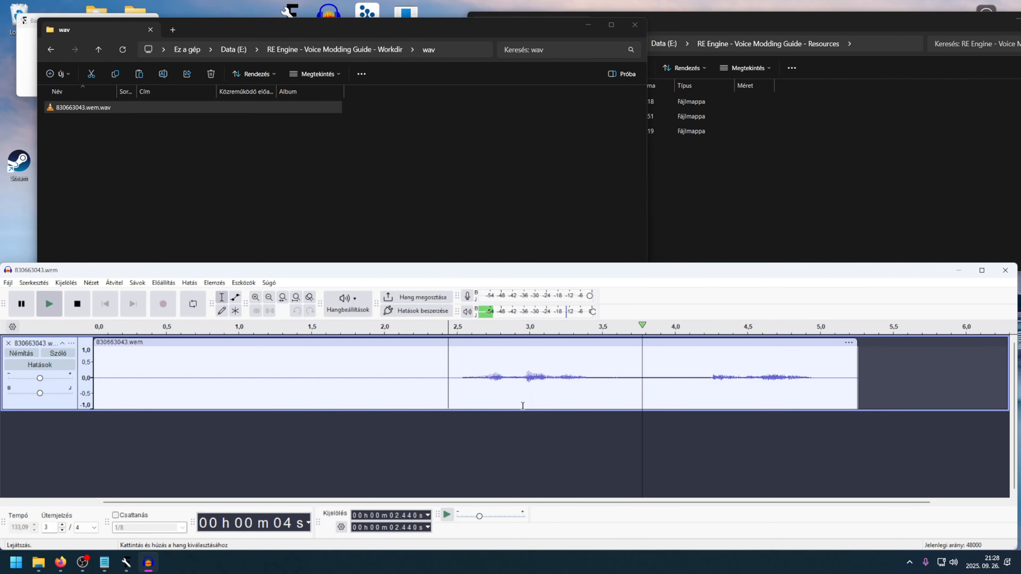
{"action": "key", "text": "space"}
- Import for_830663043.wav from the Resources _wav folder as a second track below the original
{"action": "left_click_drag", "start_coordinate": [323, 34], "coordinate": [273, 24]}
{"action": "left_click", "coordinate": [759, 161]}
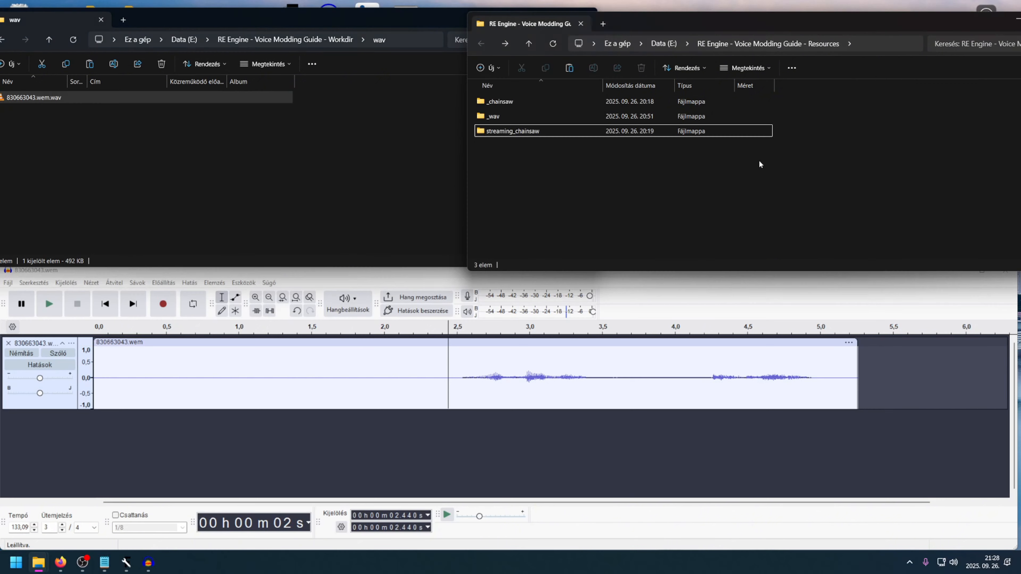
{"action": "double_click", "coordinate": [512, 116]}
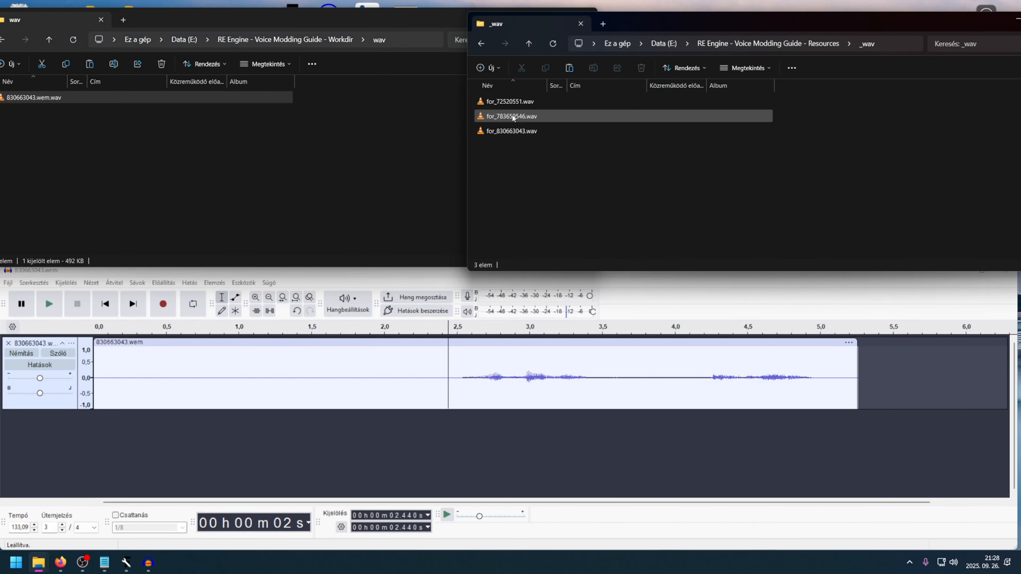
{"action": "left_click", "coordinate": [514, 131]}
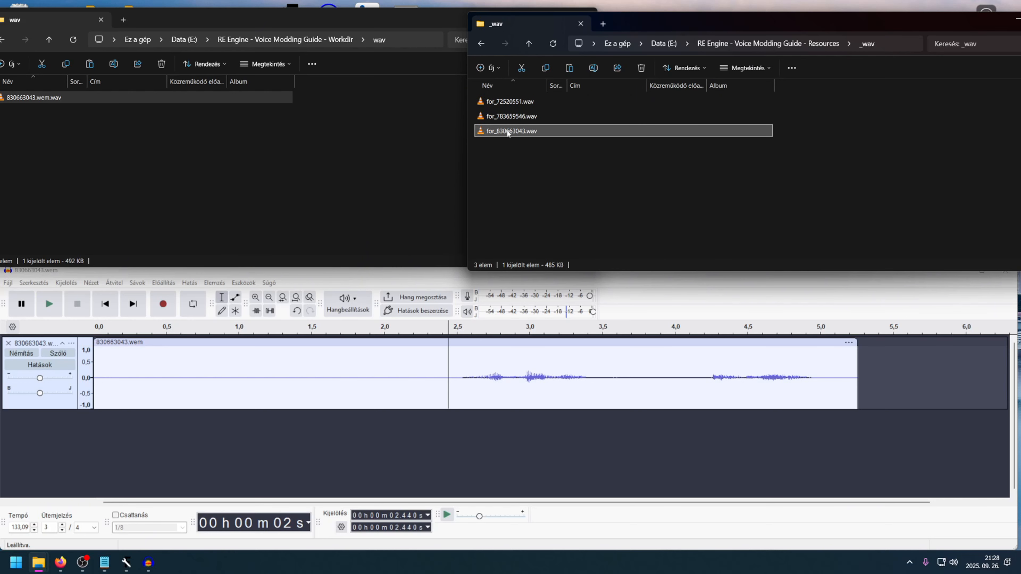
{"action": "left_click_drag", "start_coordinate": [508, 134], "coordinate": [381, 439]}
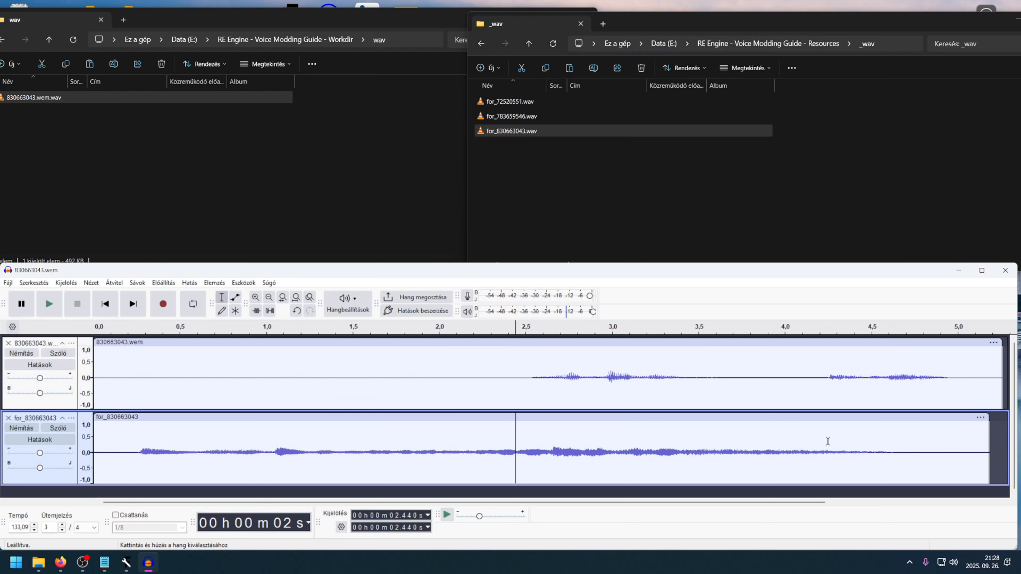
- Lower the for_830663043 clip to about half volume with the Envelope tool and shift it to start at about 0.03 s
{"action": "left_click_drag", "start_coordinate": [533, 420], "coordinate": [542, 420]}
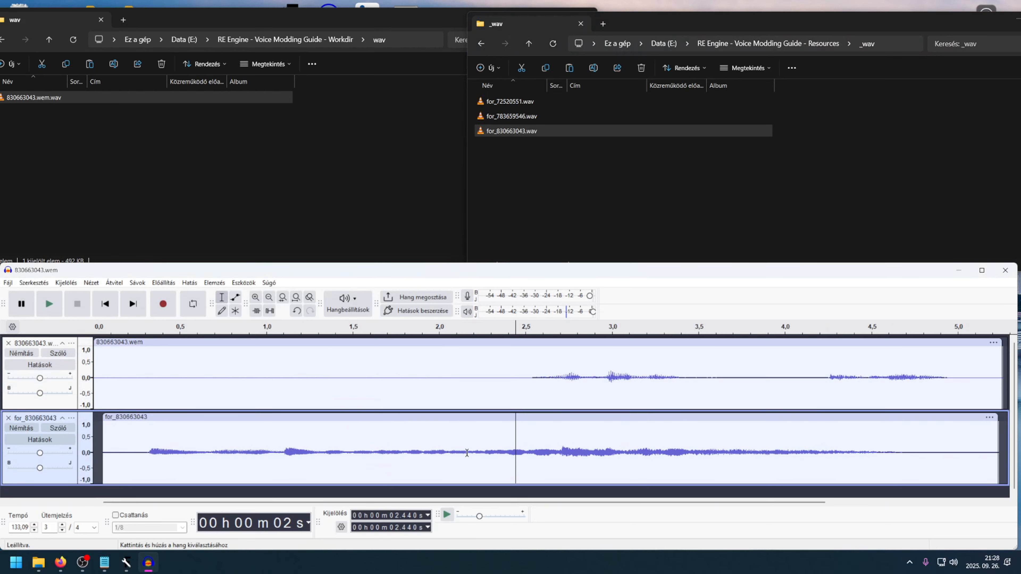
{"action": "left_click", "coordinate": [235, 297]}
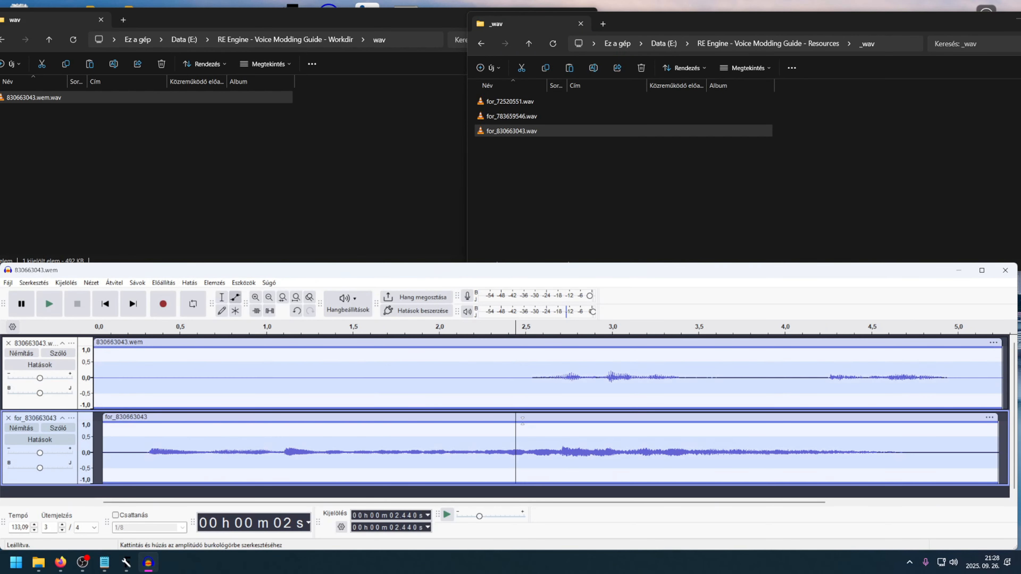
{"action": "left_click_drag", "start_coordinate": [523, 420], "coordinate": [524, 437]}
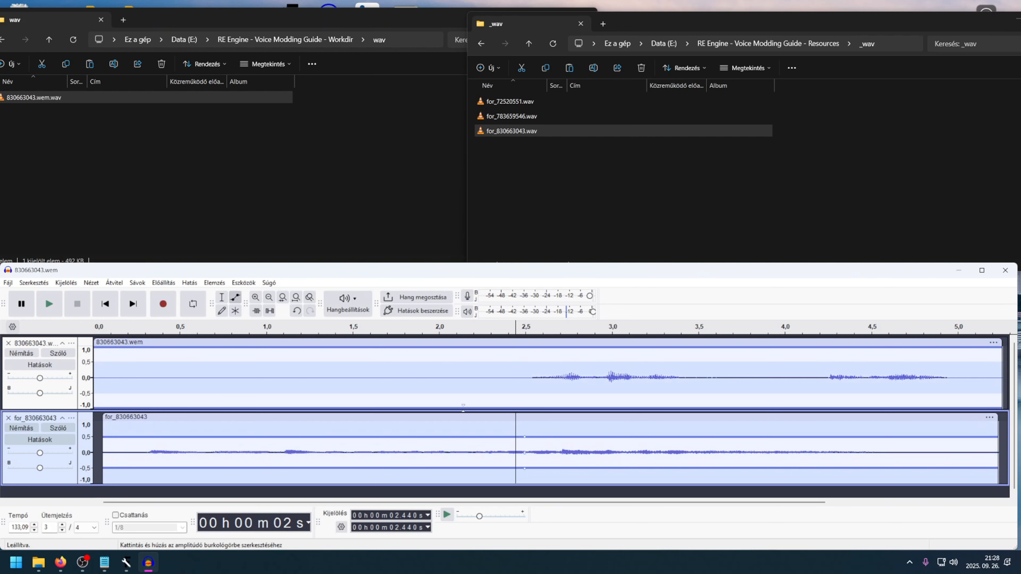
{"action": "left_click", "coordinate": [221, 297]}
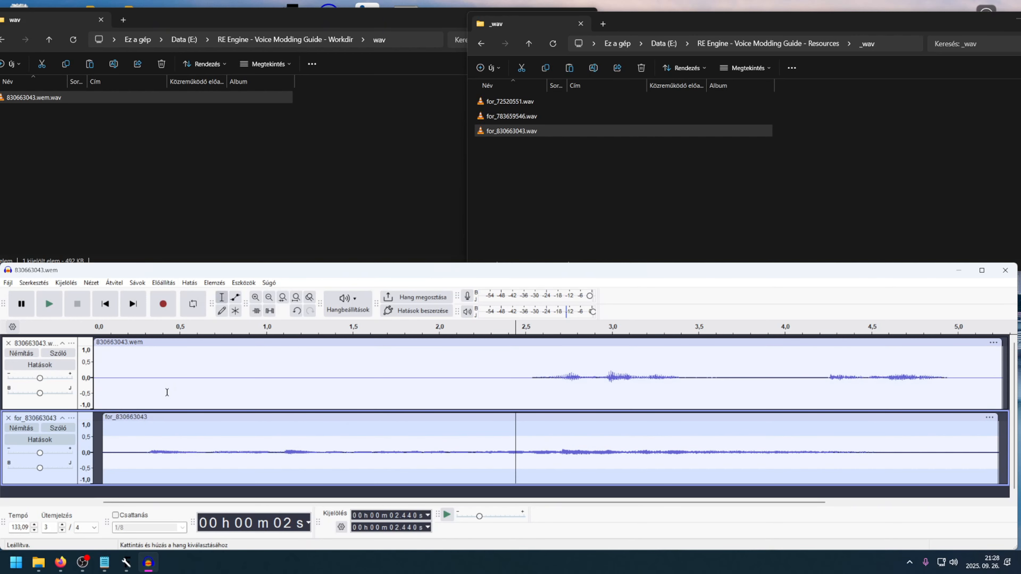
{"action": "left_click", "coordinate": [126, 336]}
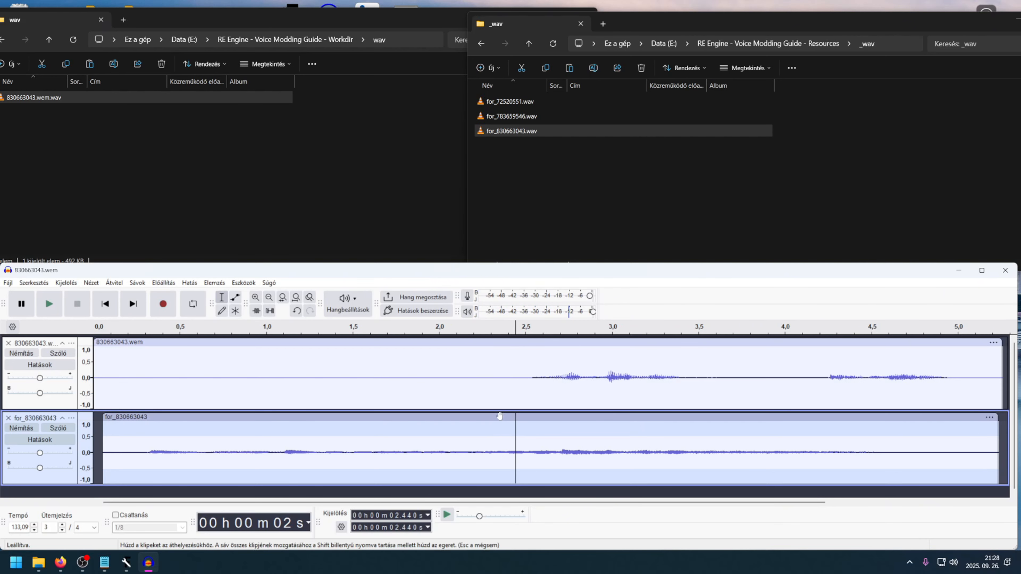
{"action": "left_click_drag", "start_coordinate": [499, 415], "coordinate": [496, 417]}
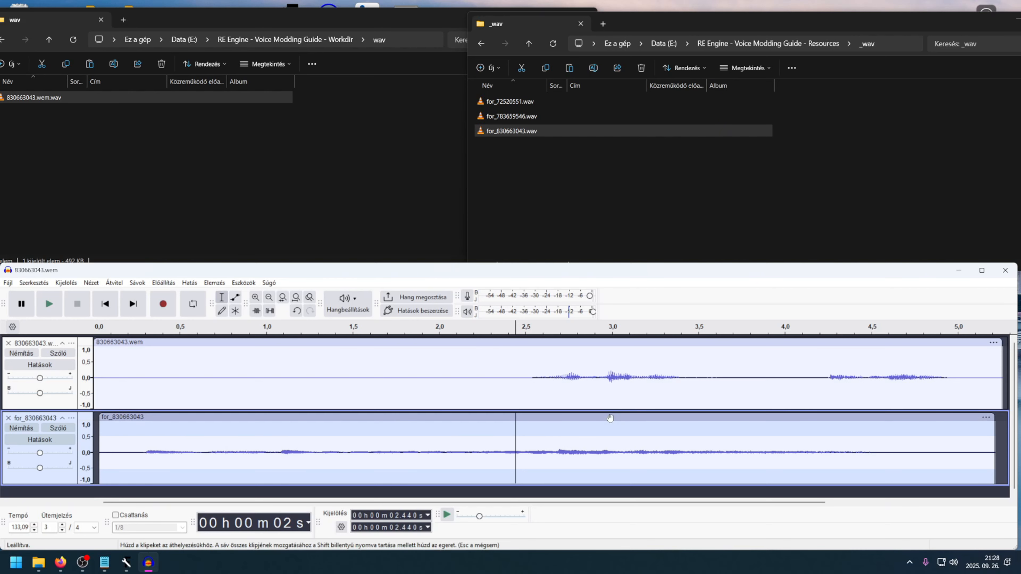
- Select the whole original 830663043.wem clip and silence its audio
{"action": "left_click", "coordinate": [575, 342]}
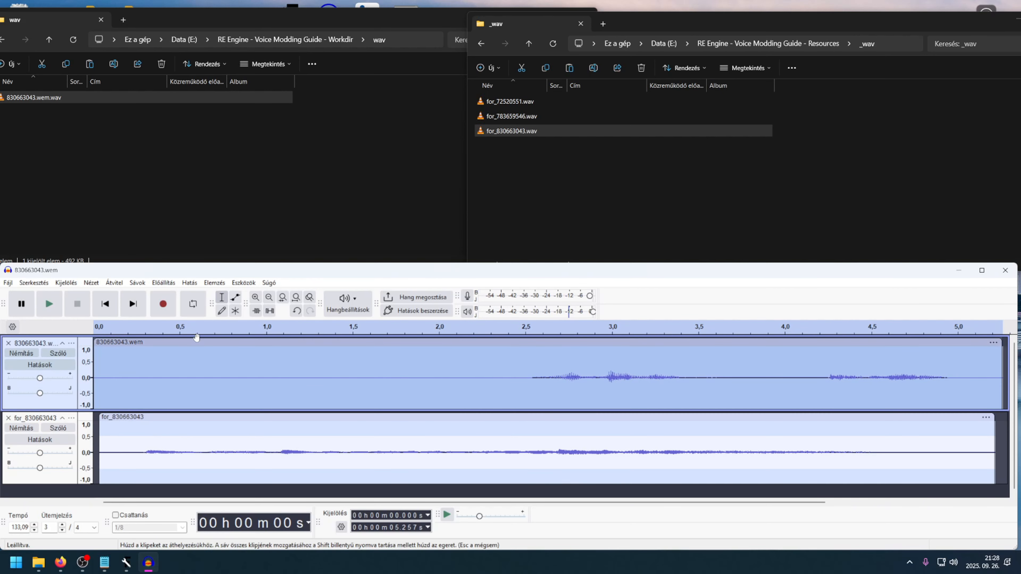
{"action": "left_click", "coordinate": [34, 282]}
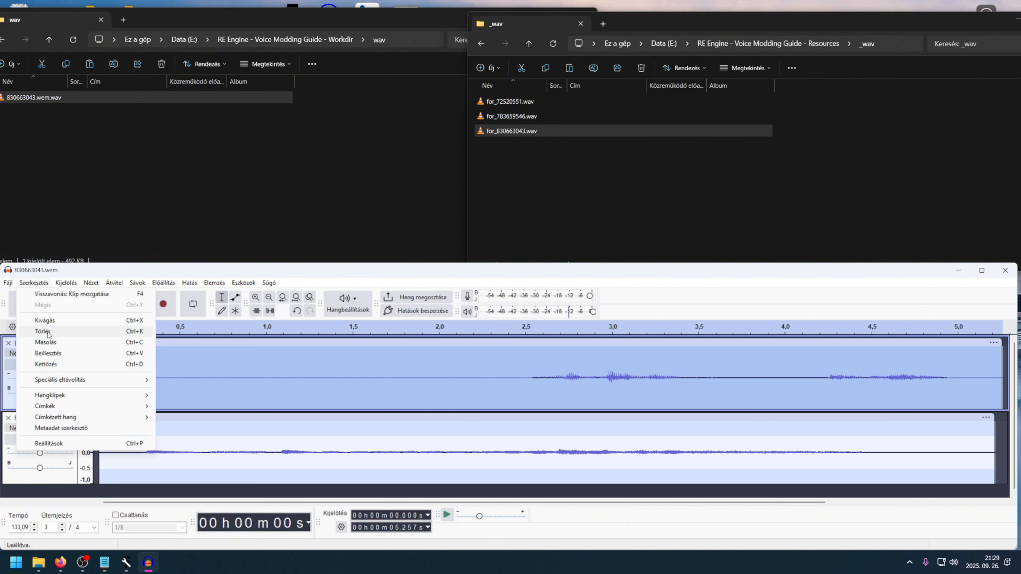
{"action": "mouse_move", "coordinate": [61, 378]}
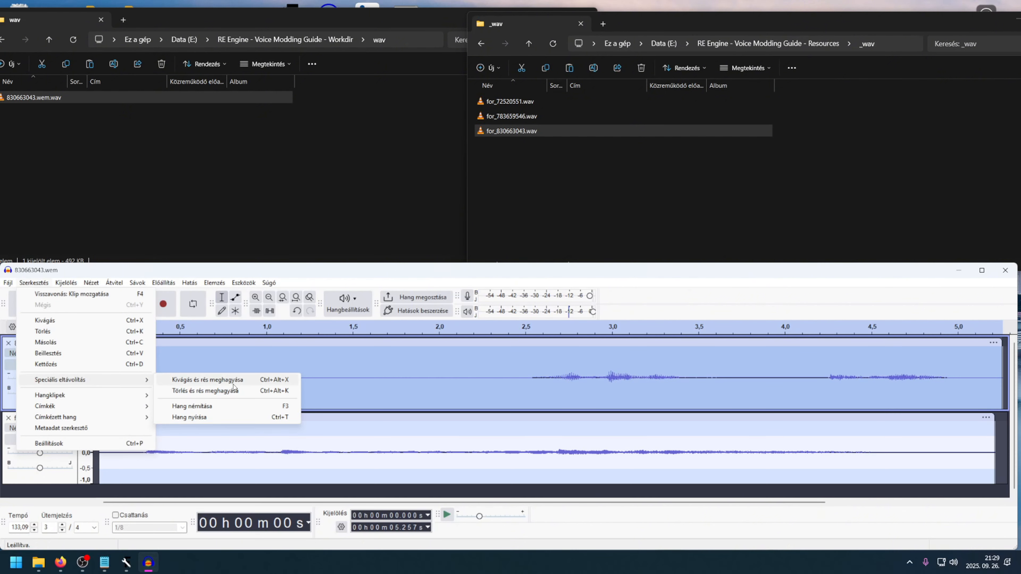
{"action": "left_click", "coordinate": [209, 407]}
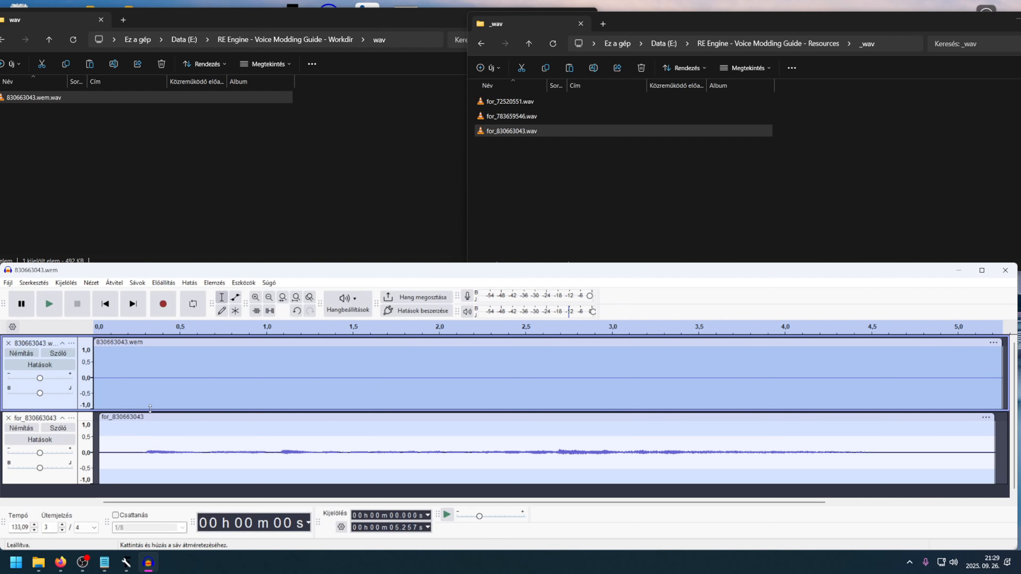
- Split the silenced 830663043.wem clip at 0.032 s and 5.215 s, matching the replacement clip's start and end
{"action": "left_click", "coordinate": [100, 395]}
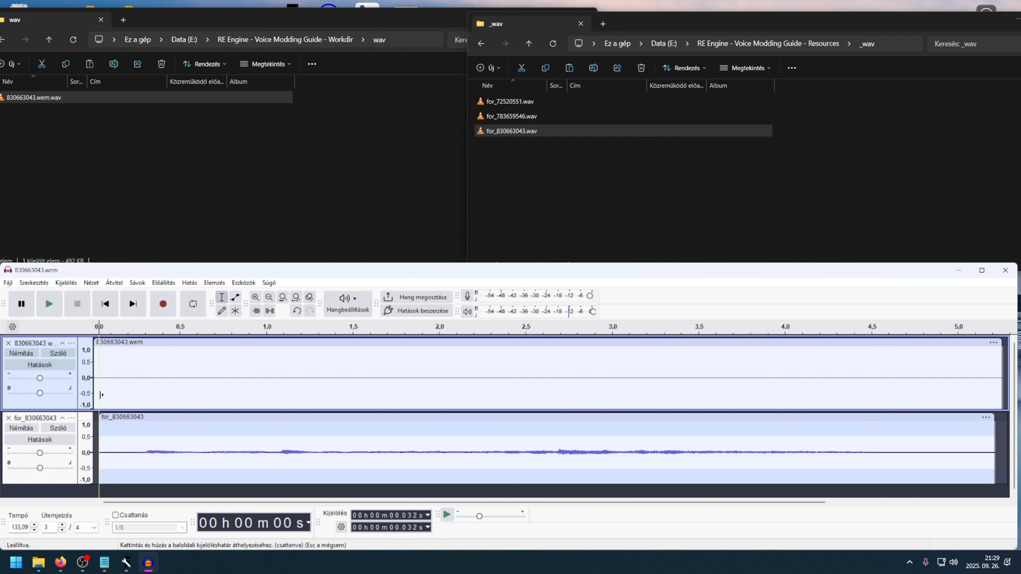
{"action": "left_click", "coordinate": [34, 282]}
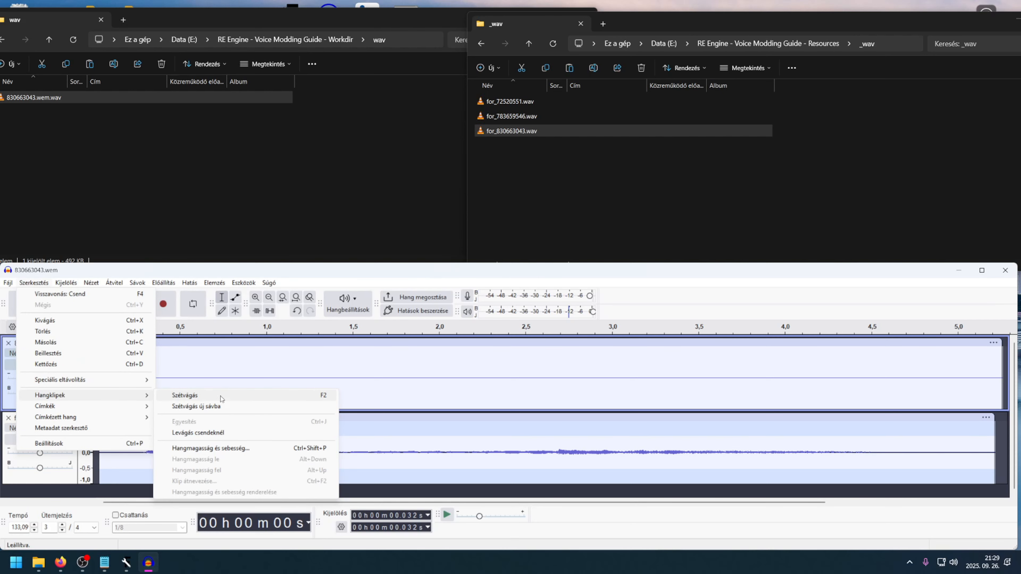
{"action": "left_click", "coordinate": [202, 395]}
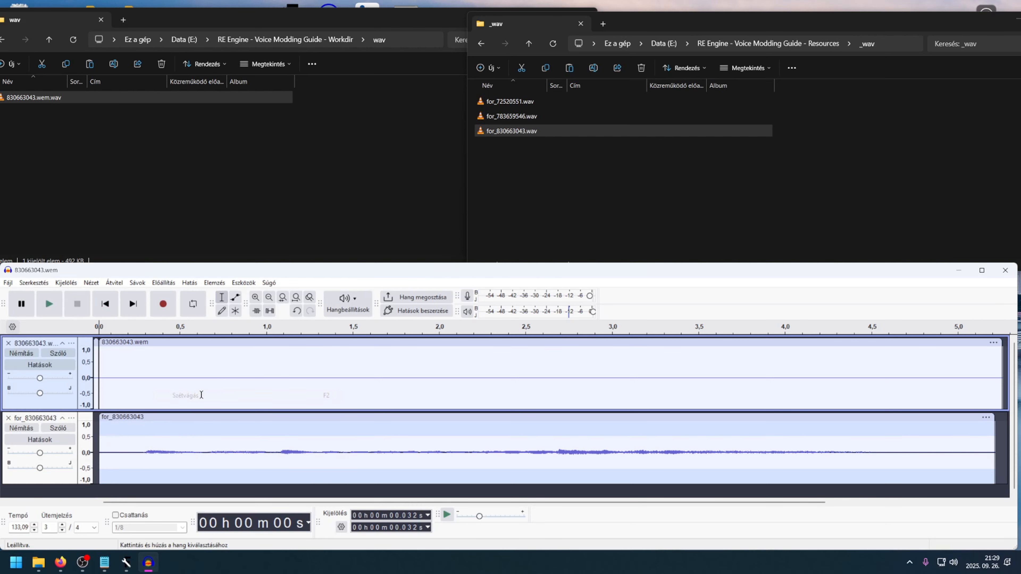
{"action": "left_click", "coordinate": [995, 400]}
{"action": "key", "text": "F2"}
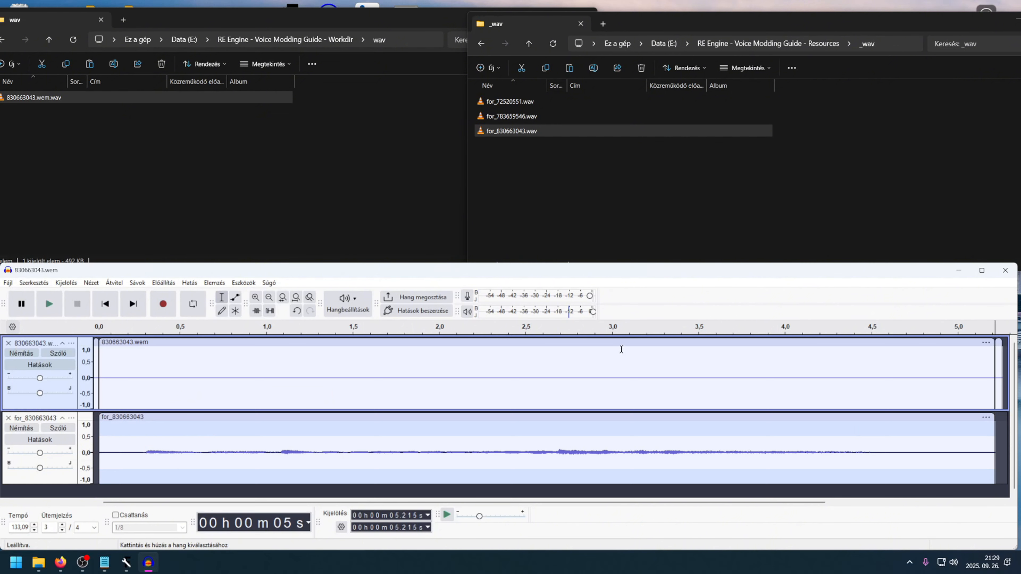
- Replace the silent middle piece with the for_830663043 clip in the original track, and remove the emptied second track
{"action": "left_click", "coordinate": [551, 343]}
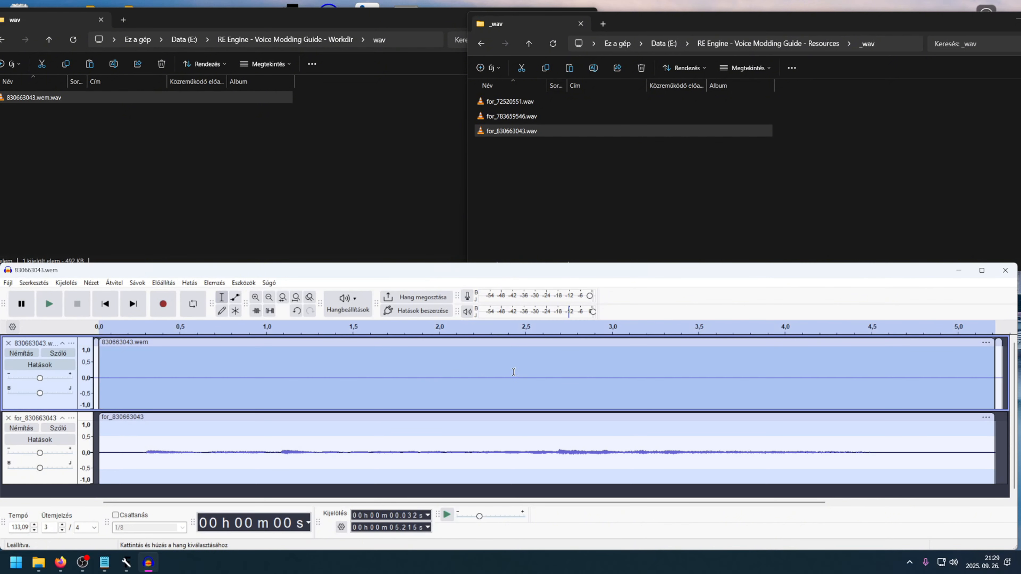
{"action": "key", "text": "Delete"}
{"action": "left_click_drag", "start_coordinate": [488, 417], "coordinate": [451, 357]}
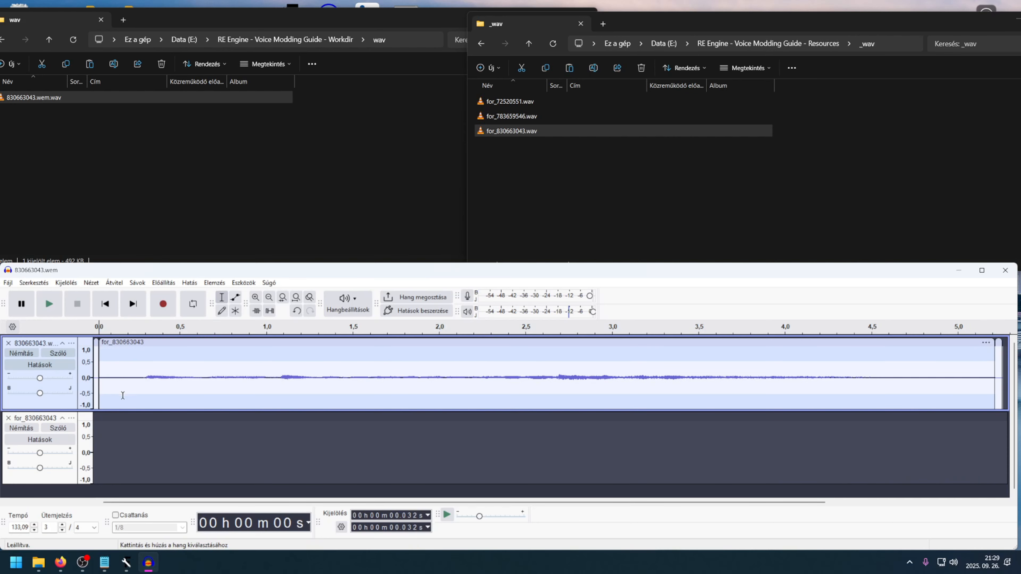
{"action": "left_click", "coordinate": [8, 418]}
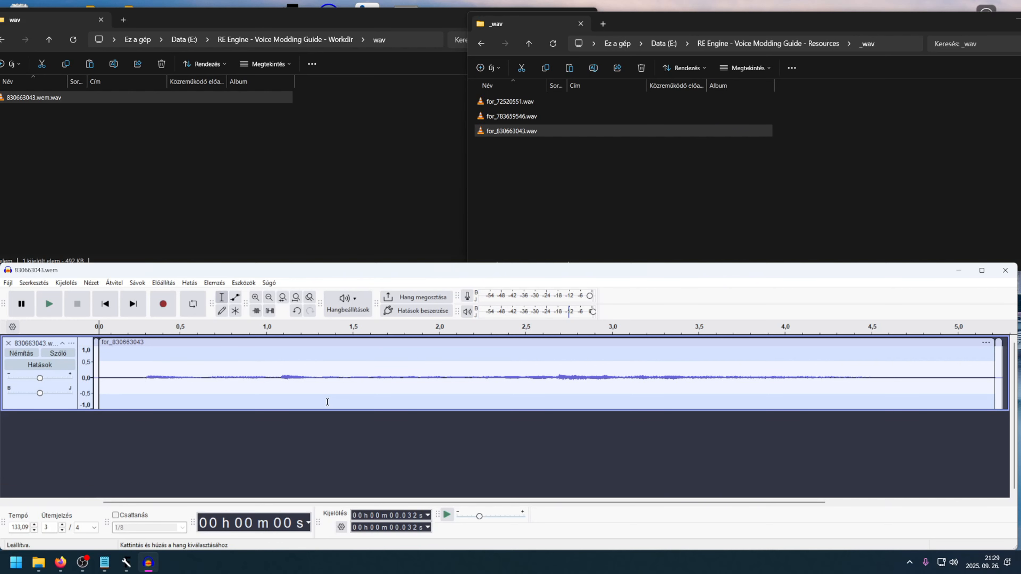
- Save the project as 830663043.wem.aup3 in the aup folder
{"action": "key", "text": "ctrl+s"}
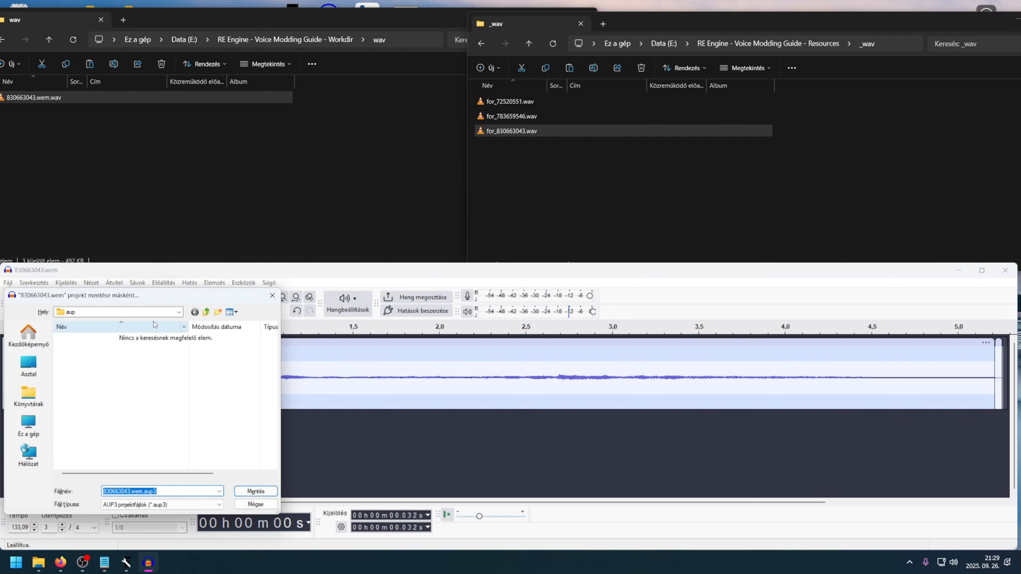
{"action": "left_click_drag", "start_coordinate": [365, 289], "coordinate": [375, 284]}
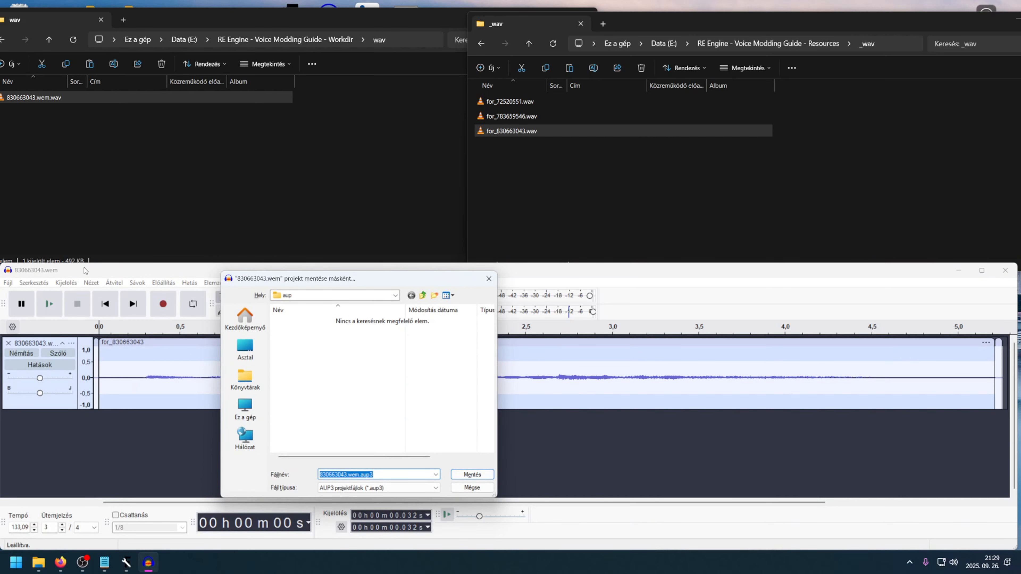
{"action": "left_click", "coordinate": [472, 475]}
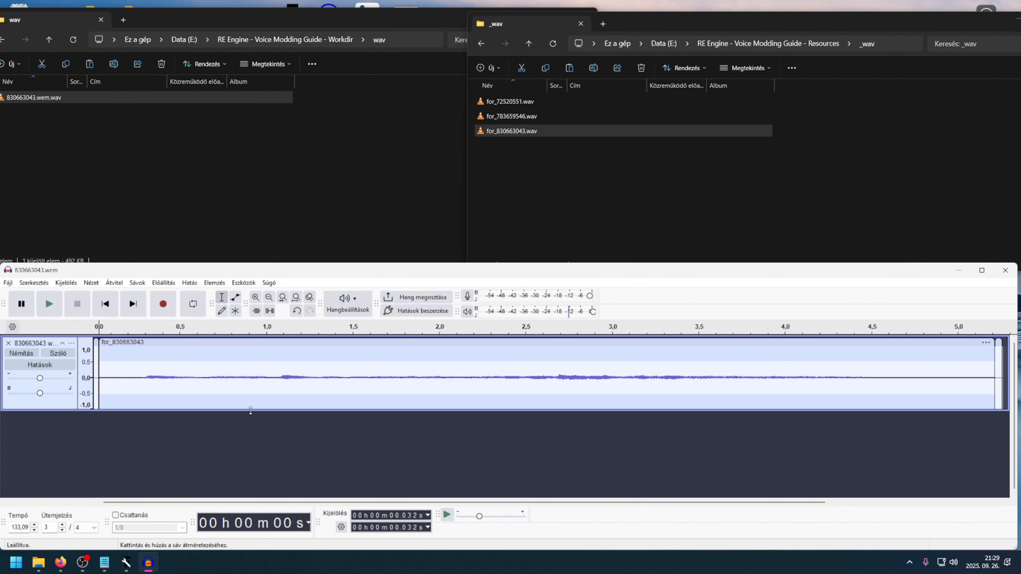
- Export the whole project as _830663043.wem.wav to Workdir's _wav folder in mono 48000 Hz signed 16-bit PCM, and close Audacity
{"action": "left_click", "coordinate": [8, 282]}
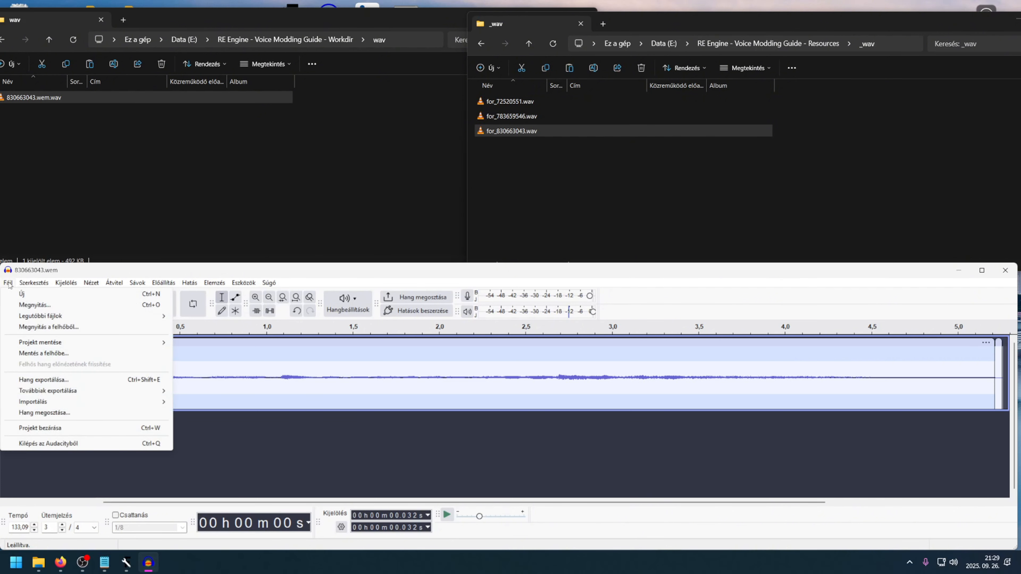
{"action": "left_click", "coordinate": [64, 380]}
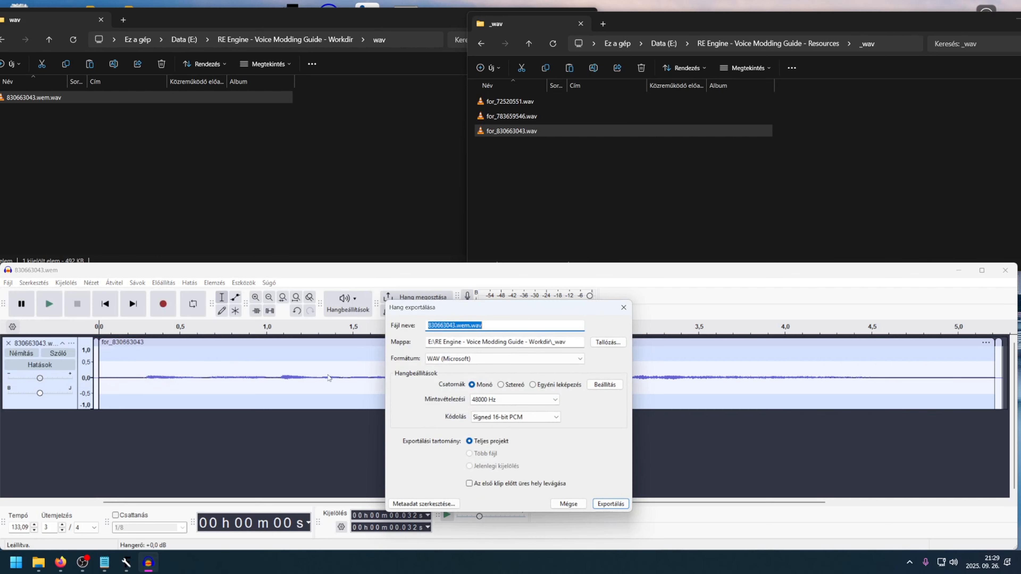
{"action": "left_click", "coordinate": [427, 325]}
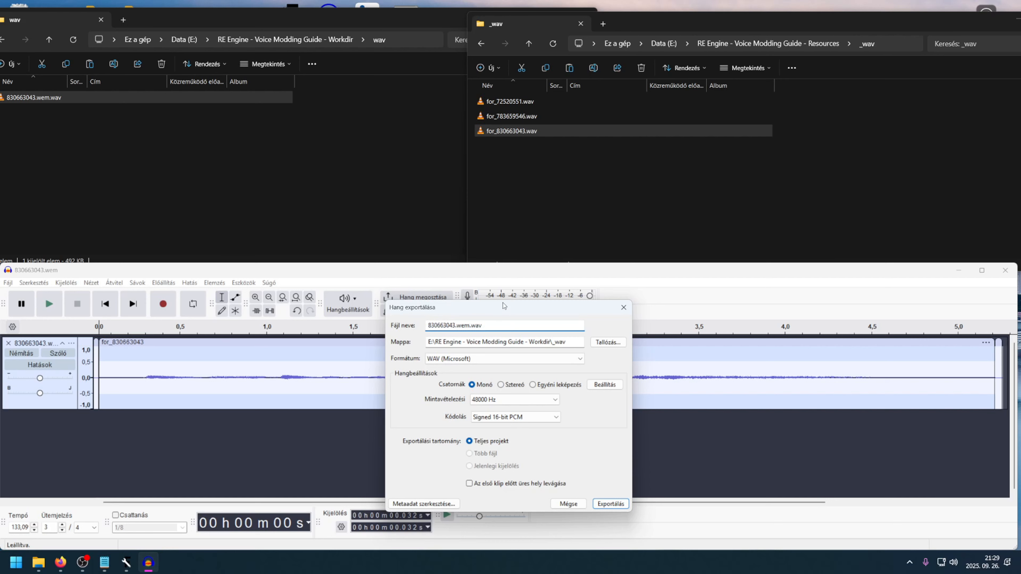
{"action": "type", "text": "_"}
{"action": "double_click", "coordinate": [561, 341]}
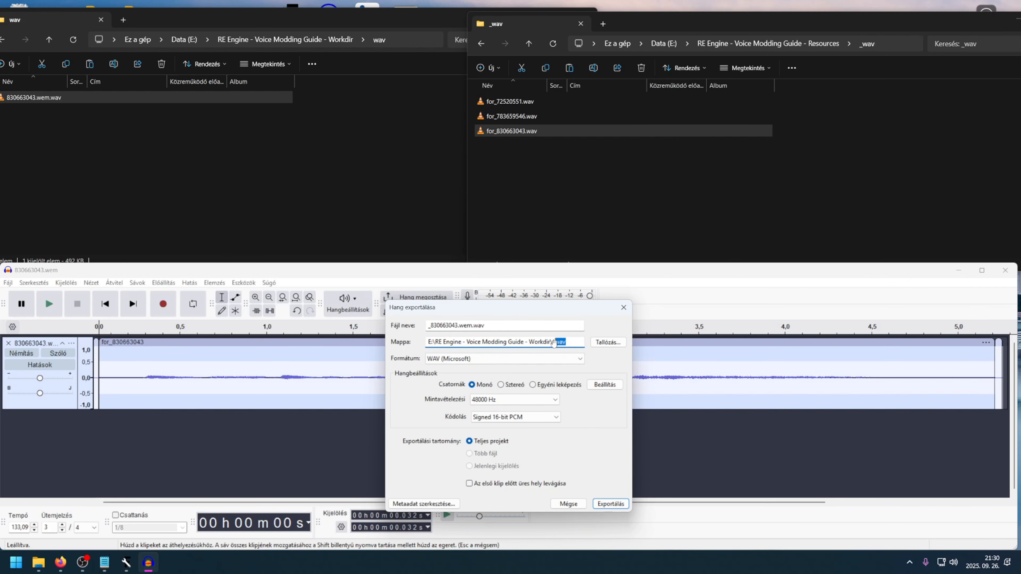
{"action": "left_click", "coordinate": [614, 503]}
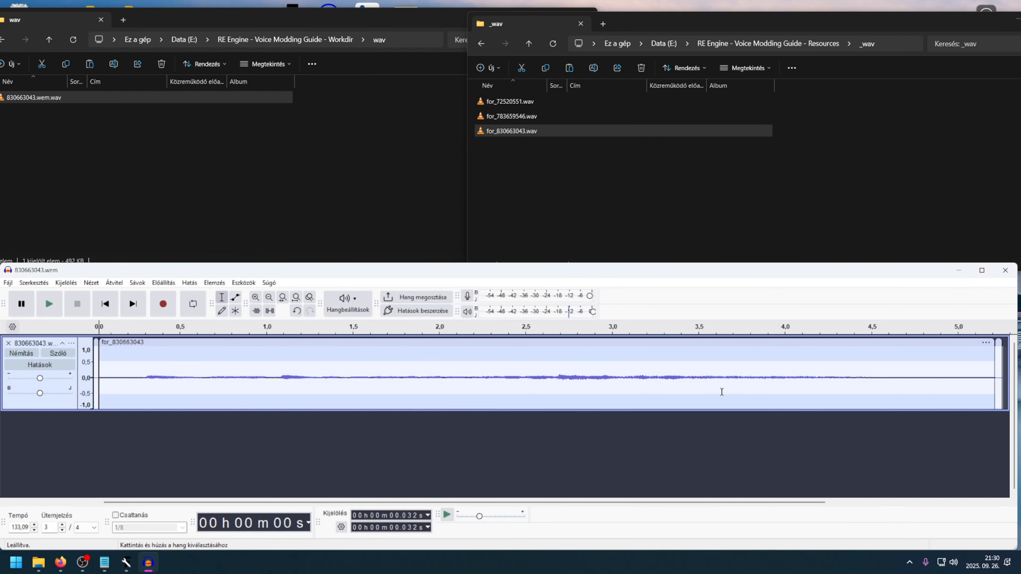
{"action": "left_click", "coordinate": [1005, 270]}
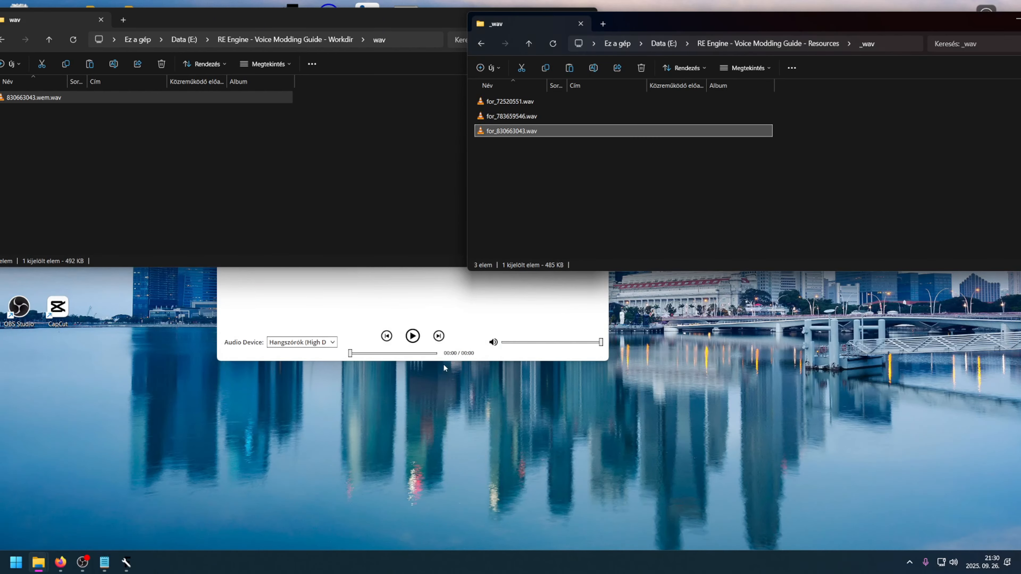
- Close the open FusionTools windows, including the Basic Selector
{"action": "left_click", "coordinate": [452, 303]}
{"action": "left_click", "coordinate": [597, 91]}
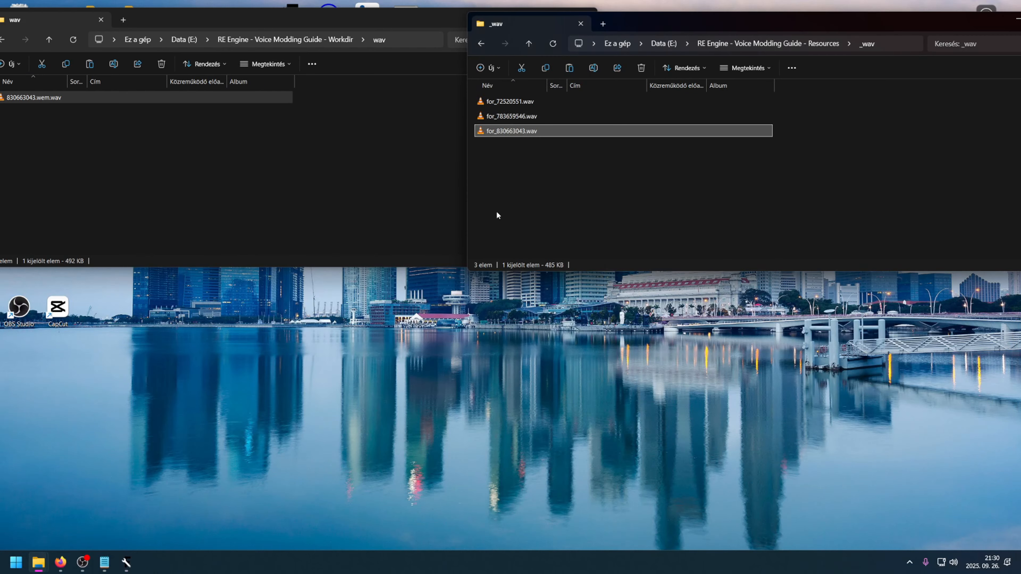
{"action": "mouse_move", "coordinate": [134, 570]}
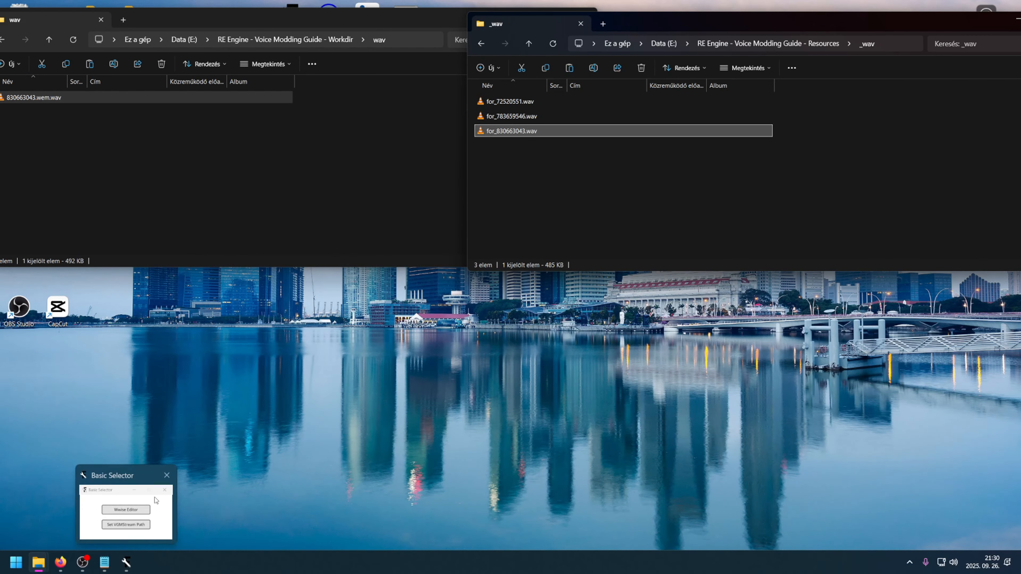
{"action": "left_click", "coordinate": [166, 476]}
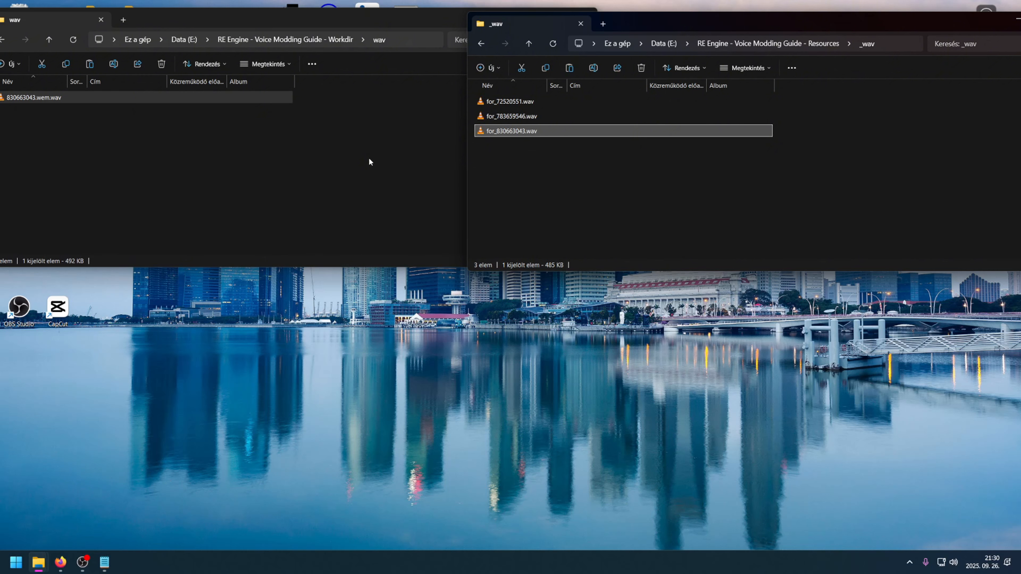
- Open the _wav folder in RE Engine - Voice Modding Guide - Workdir to check the exported _830663043.wem.wav
{"action": "left_click_drag", "start_coordinate": [364, 21], "coordinate": [406, 66]}
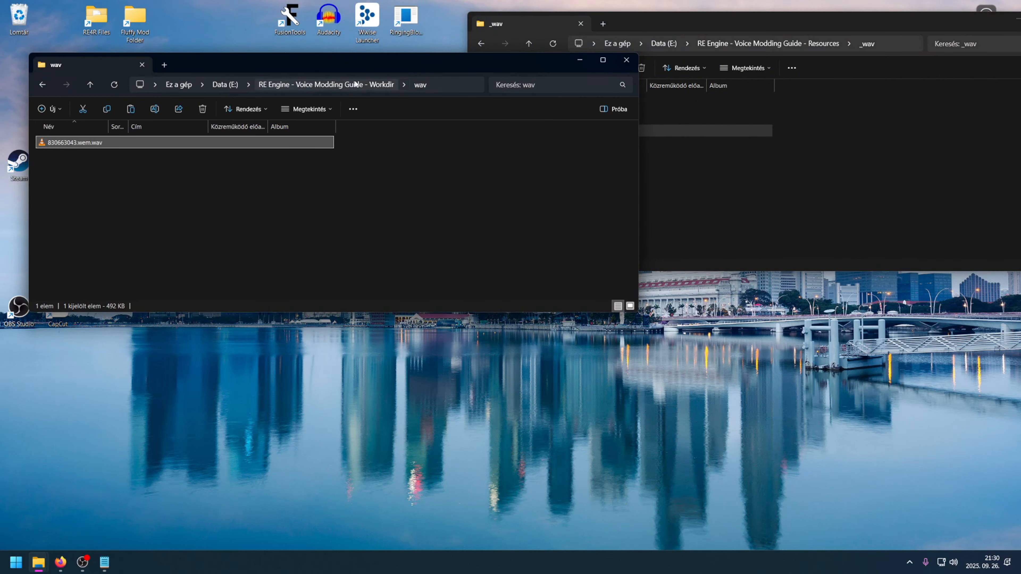
{"action": "left_click", "coordinate": [321, 84]}
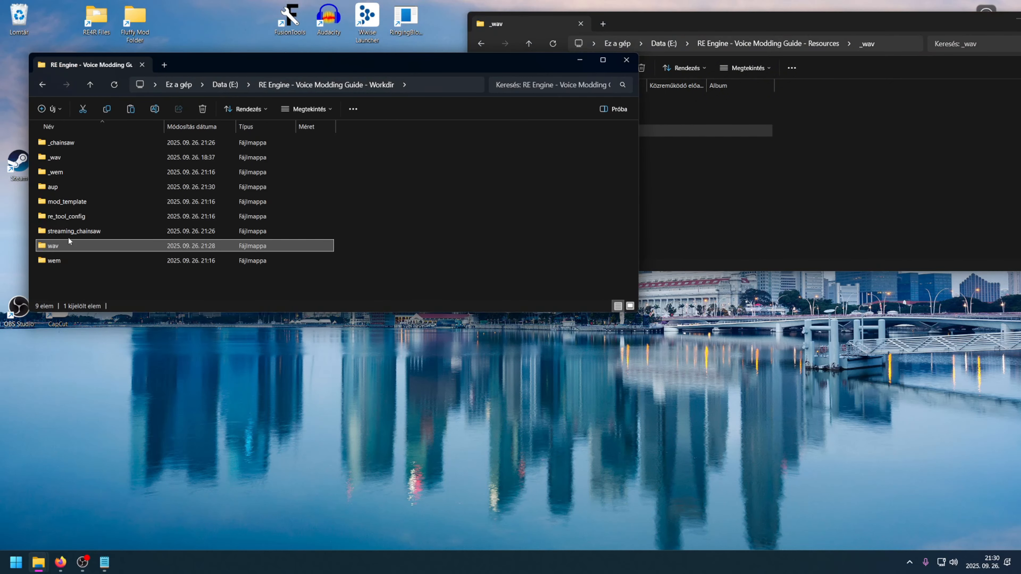
{"action": "double_click", "coordinate": [65, 156]}
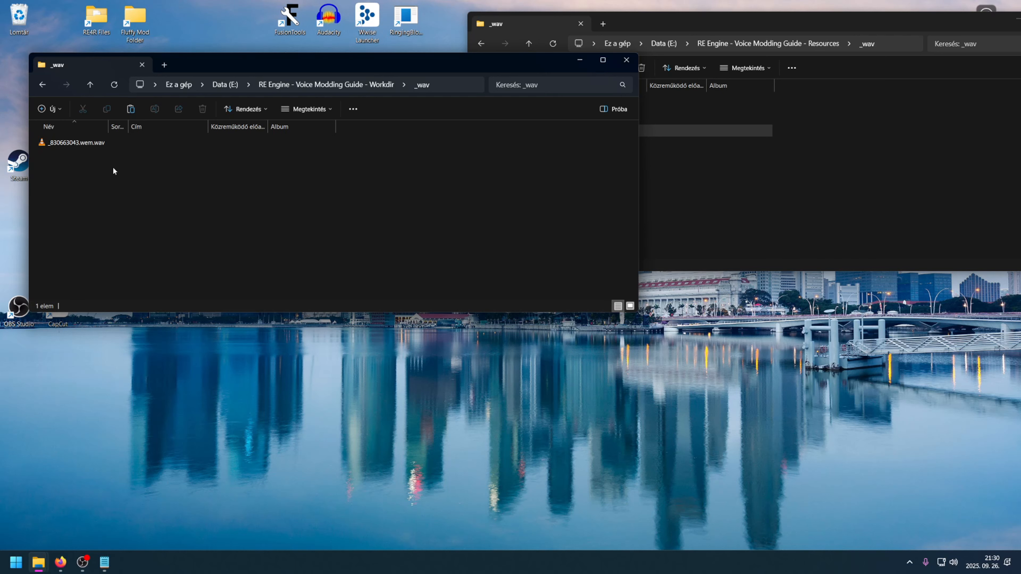
- Start the Audiokinetic Launcher and launch the installed Wwise 2021.1.14 (64-bit)
{"action": "left_click", "coordinate": [366, 21]}
{"action": "double_click", "coordinate": [367, 21]}
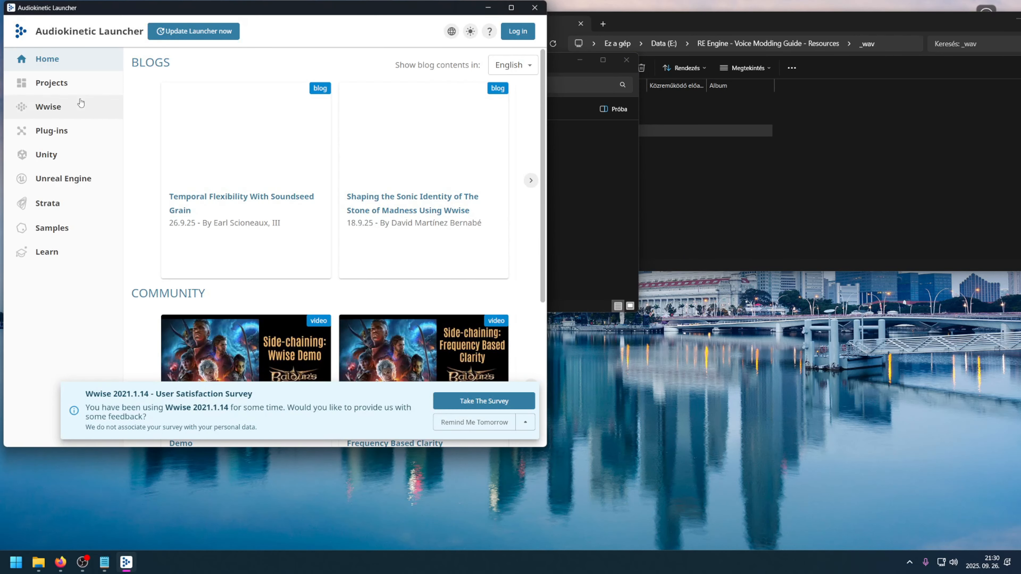
{"action": "left_click", "coordinate": [47, 107]}
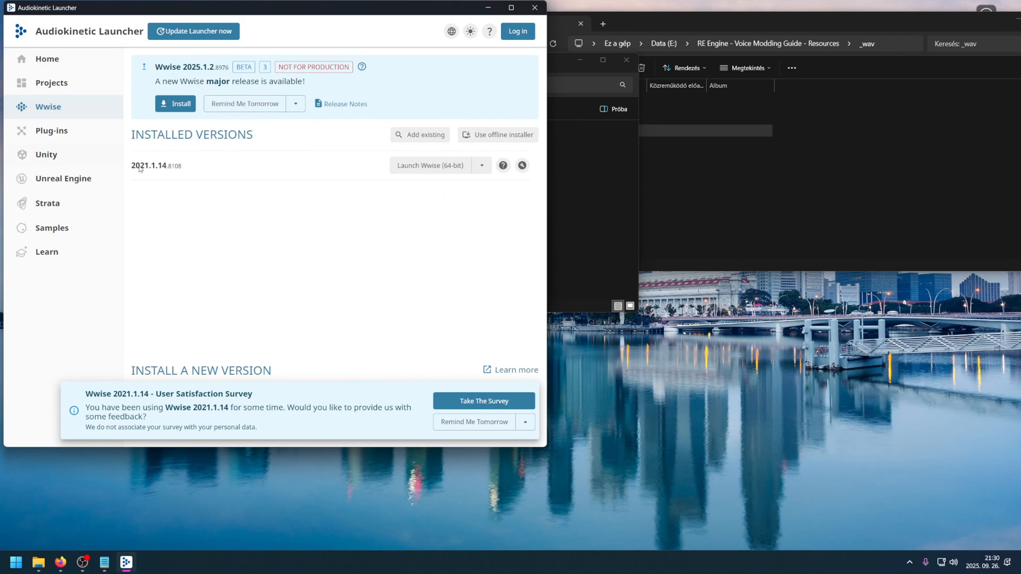
{"action": "left_click", "coordinate": [400, 165]}
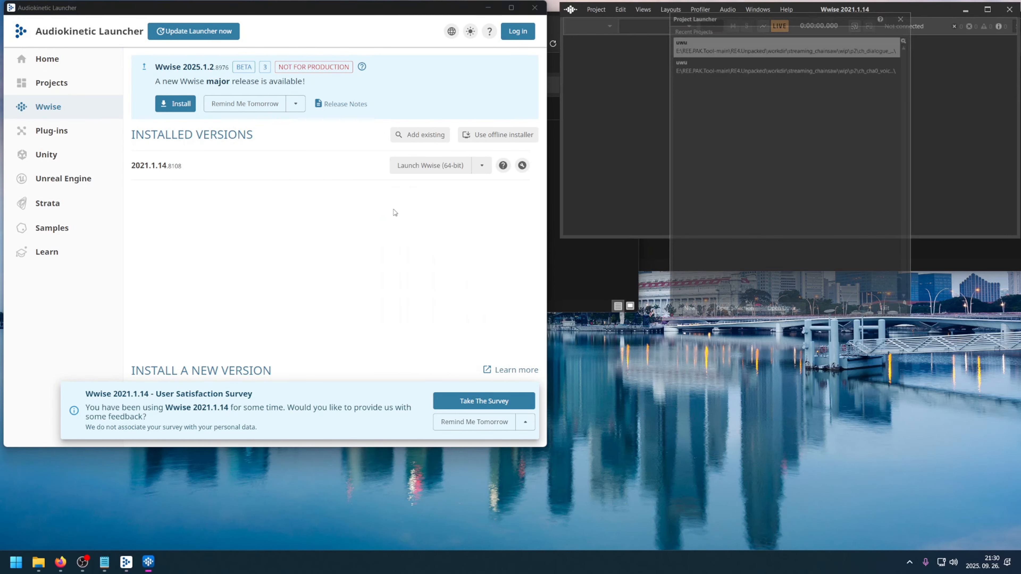
- Create a new Wwise project named ASD in the Workdir folder without factory assets, and dismiss the License Manager
{"action": "left_click", "coordinate": [683, 319]}
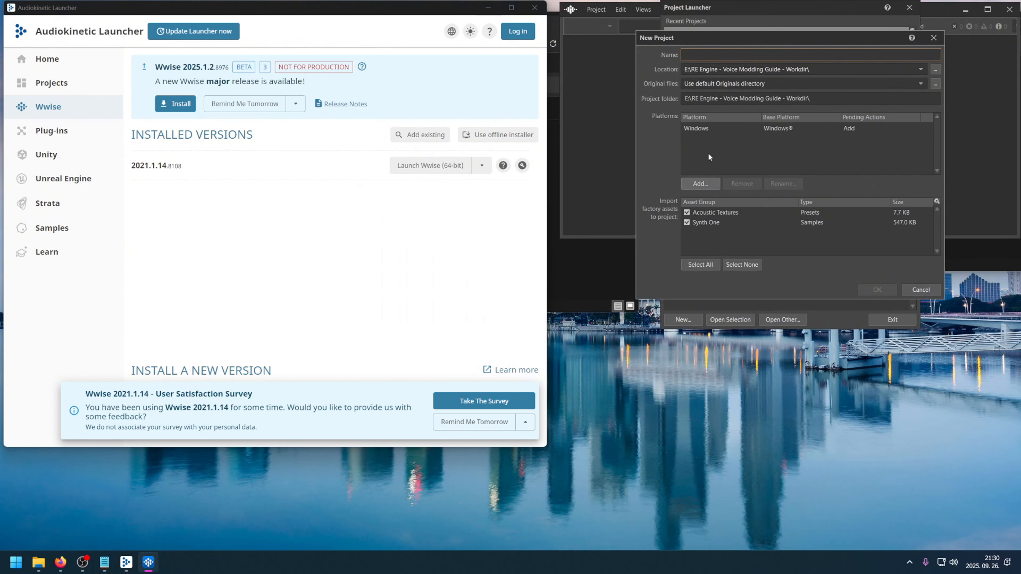
{"action": "type", "text": "ASD"}
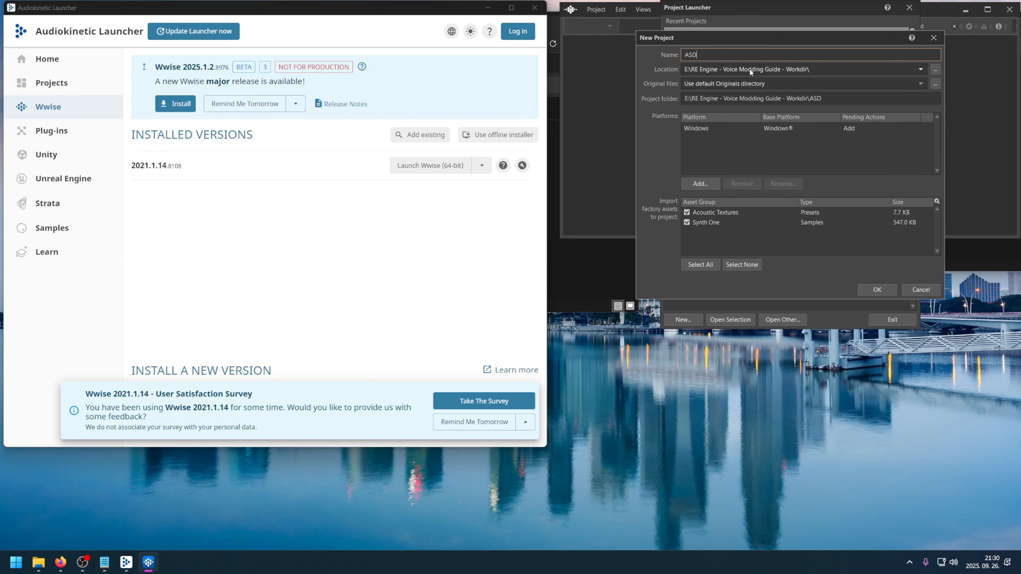
{"action": "left_click", "coordinate": [689, 70]}
{"action": "left_click", "coordinate": [804, 72]}
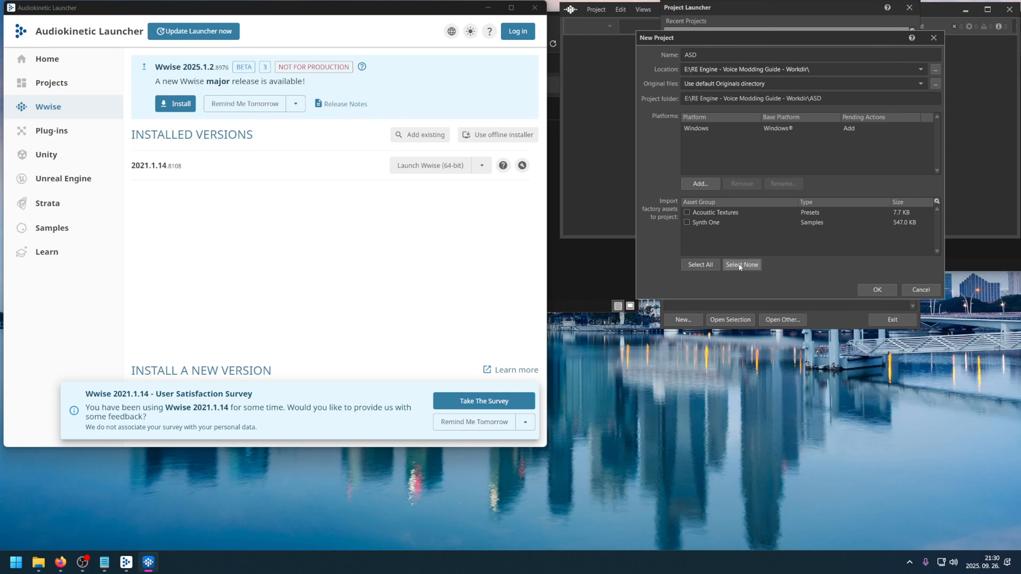
{"action": "left_click", "coordinate": [867, 291]}
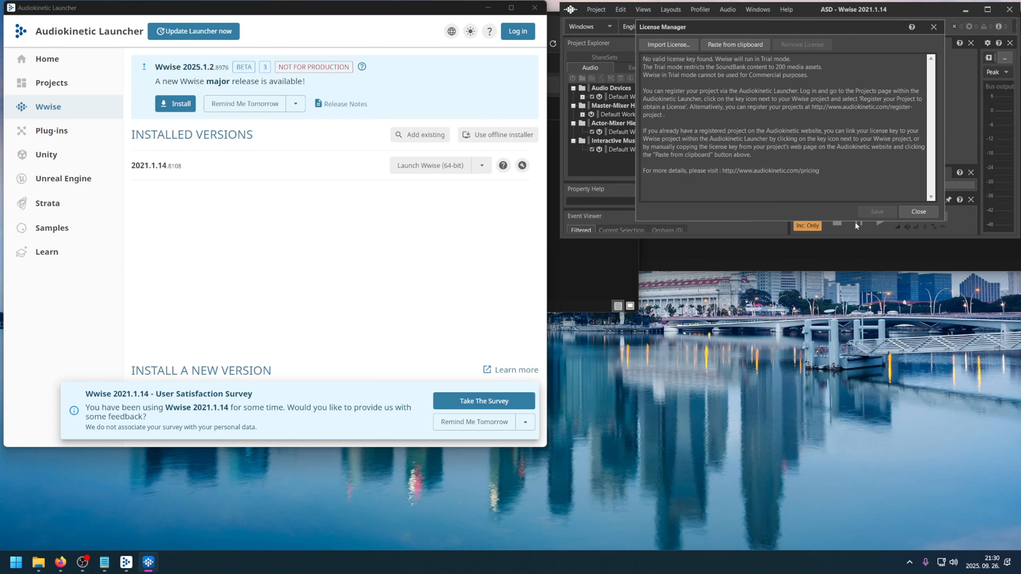
{"action": "left_click", "coordinate": [916, 215]}
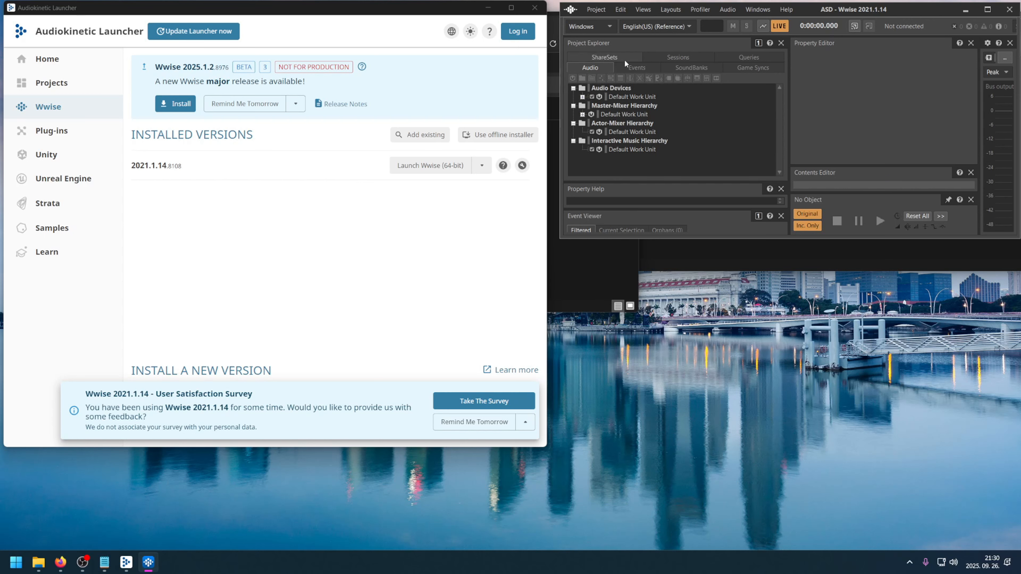
- Add _830663043.wem.wav from Workdir's _wav folder to the Audio File Importer
{"action": "left_click", "coordinate": [596, 10]}
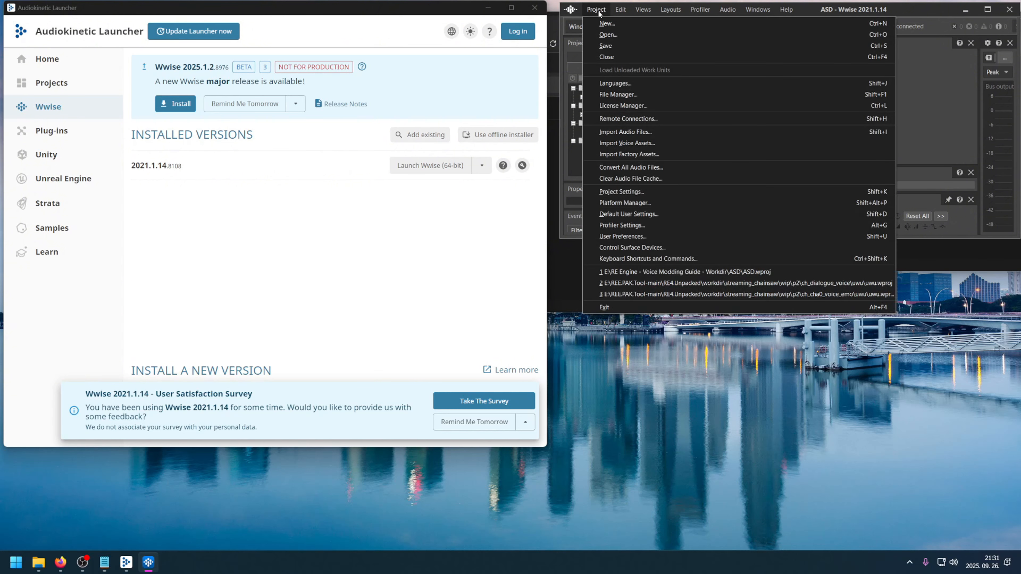
{"action": "left_click", "coordinate": [636, 132]}
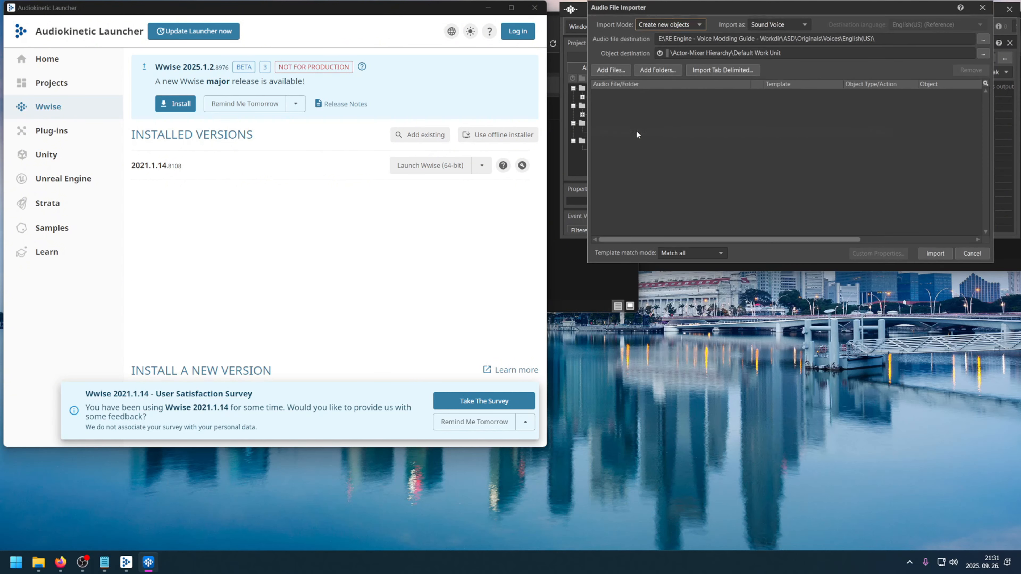
{"action": "left_click", "coordinate": [610, 70]}
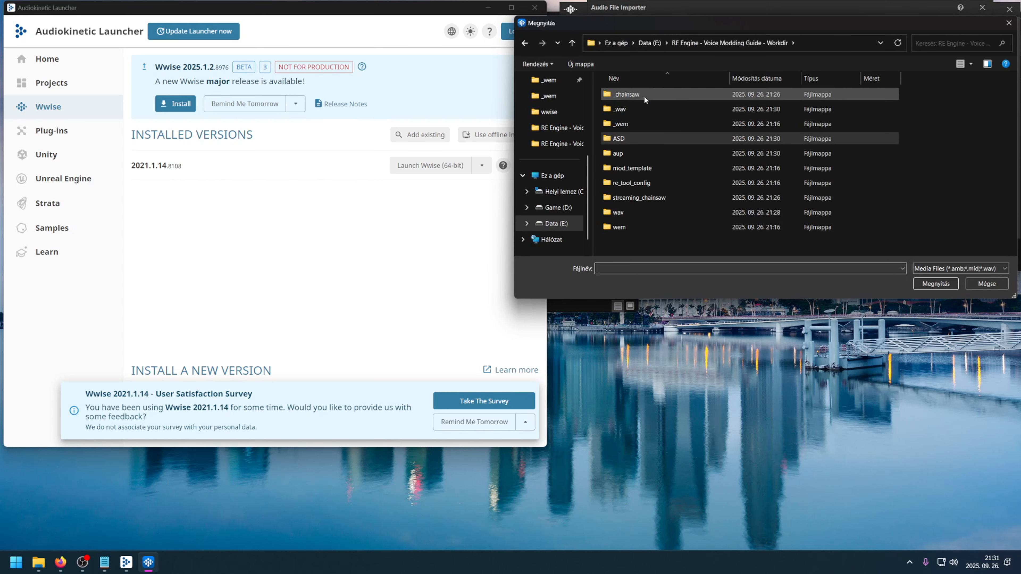
{"action": "double_click", "coordinate": [619, 109]}
{"action": "left_click", "coordinate": [603, 96]}
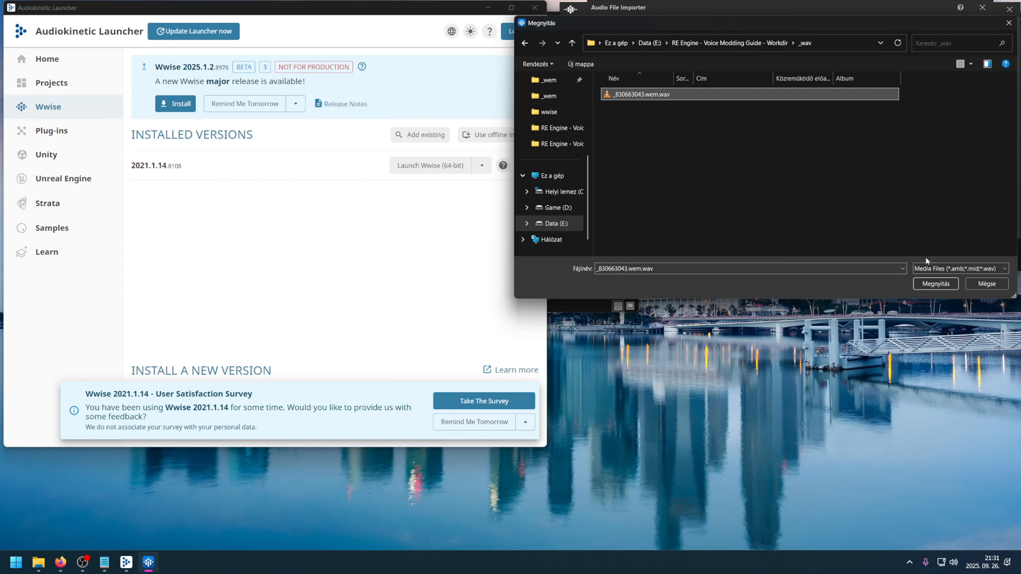
{"action": "left_click", "coordinate": [951, 283]}
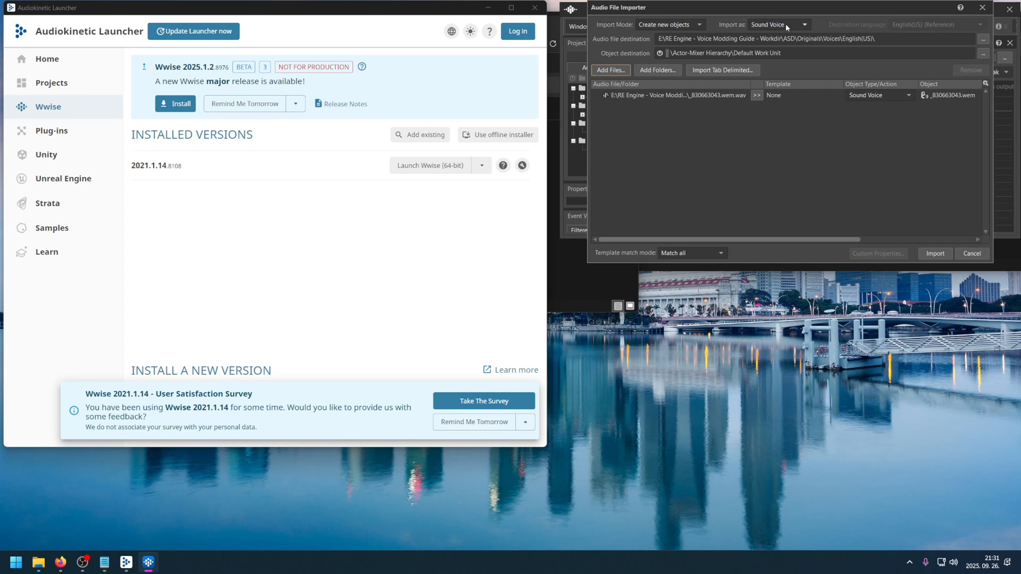
- Check the import type options, keep Sound Voice, and import the audio file into the Actor-Mixer Hierarchy's Default Work Unit
{"action": "left_click", "coordinate": [868, 96]}
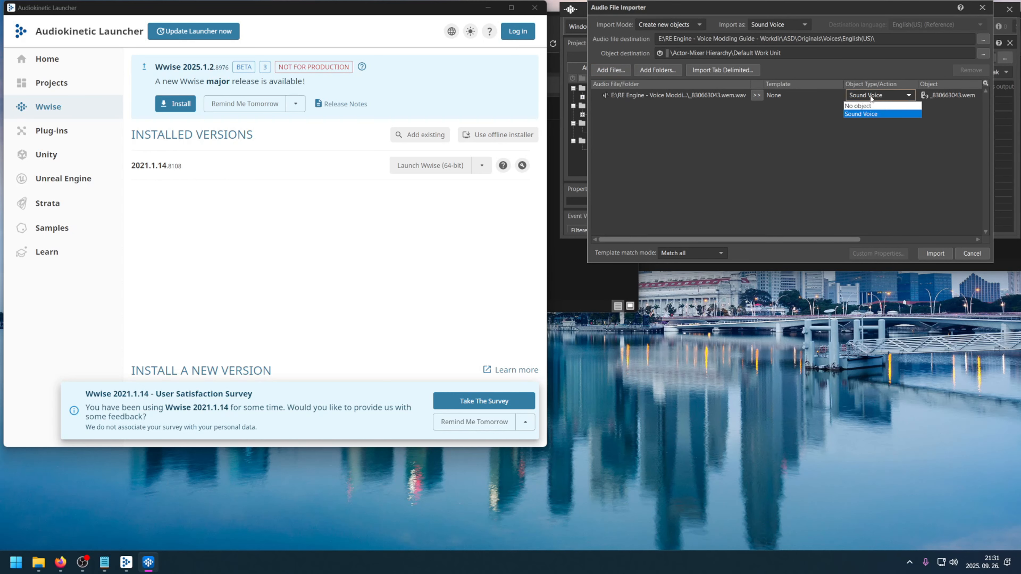
{"action": "left_click", "coordinate": [785, 24]}
{"action": "left_click", "coordinate": [785, 24]}
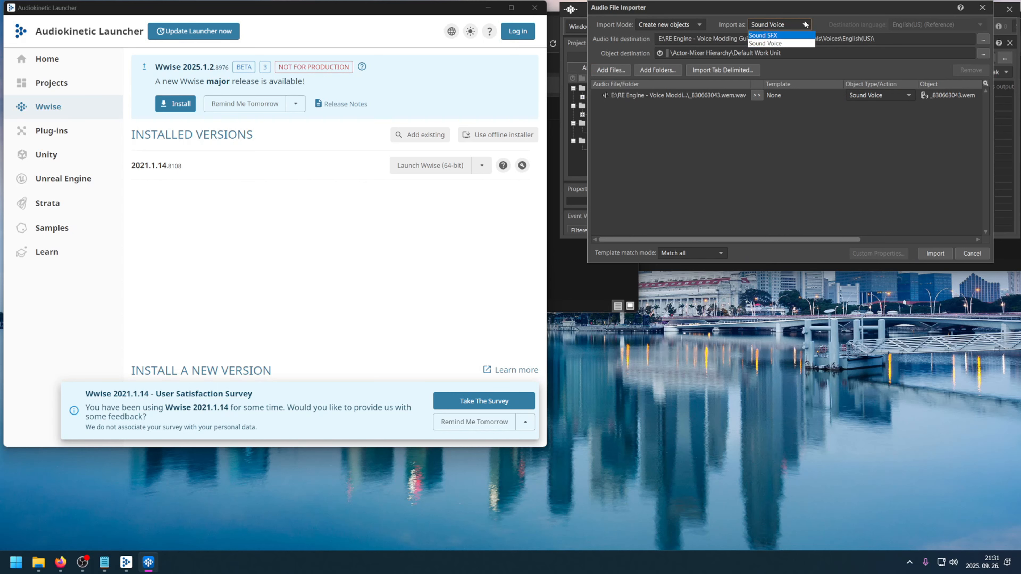
{"action": "left_click", "coordinate": [823, 29]}
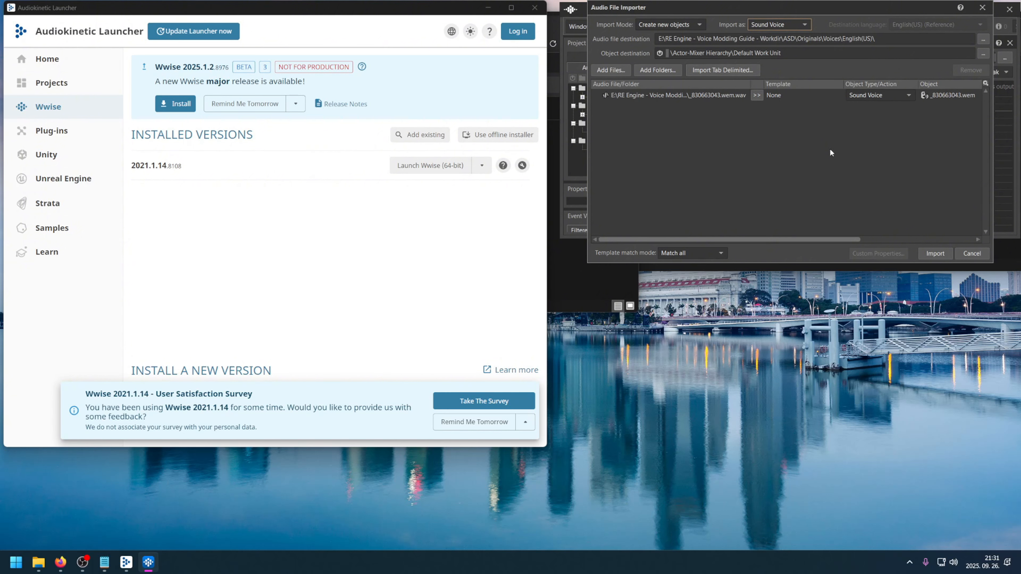
{"action": "left_click", "coordinate": [931, 254]}
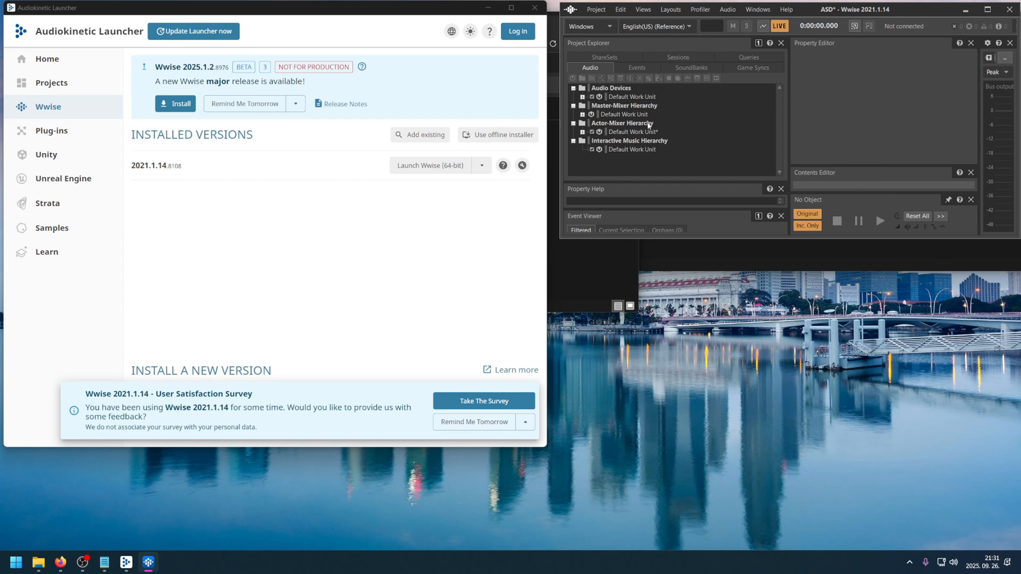
- Select the imported _830663043_wem sound in the Actor-Mixer Hierarchy's Default Work Unit and save the project
{"action": "left_click", "coordinate": [583, 133]}
{"action": "left_click", "coordinate": [644, 141]}
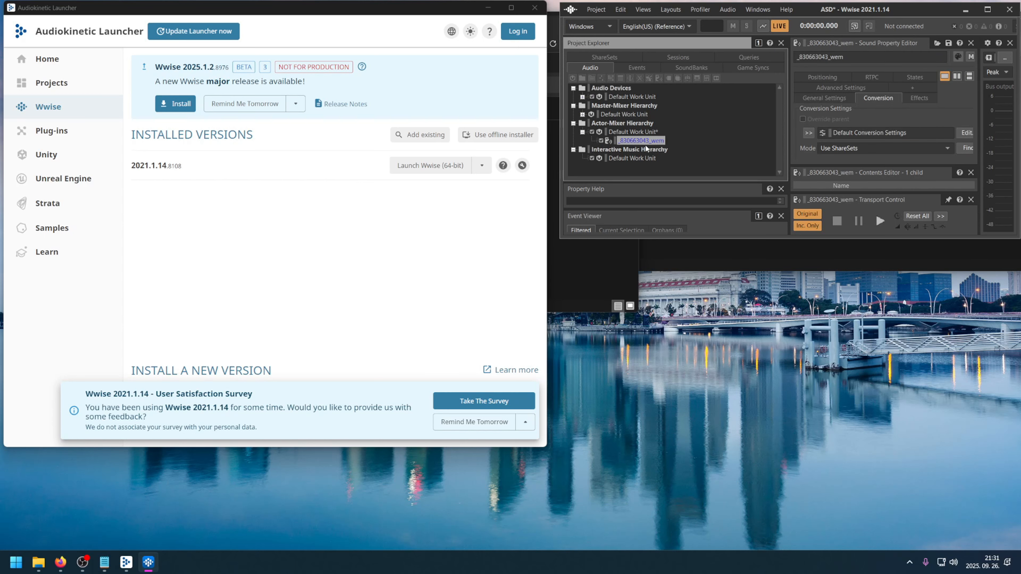
{"action": "key", "text": "ctrl+s"}
- Convert all audio files for the Windows platform, and close Wwise and the Audiokinetic Launcher
{"action": "left_click", "coordinate": [597, 10]}
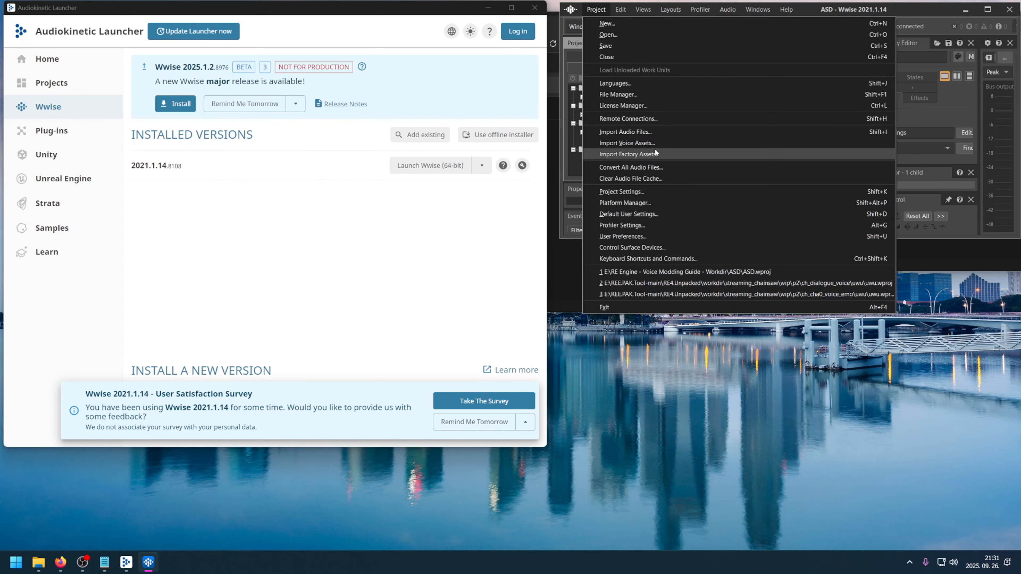
{"action": "left_click", "coordinate": [646, 167]}
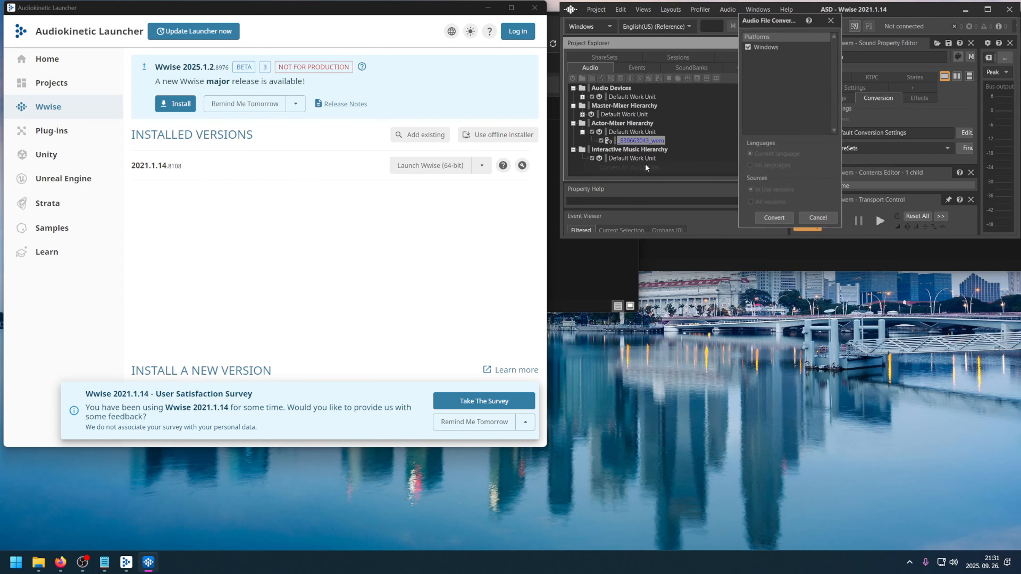
{"action": "left_click", "coordinate": [773, 217]}
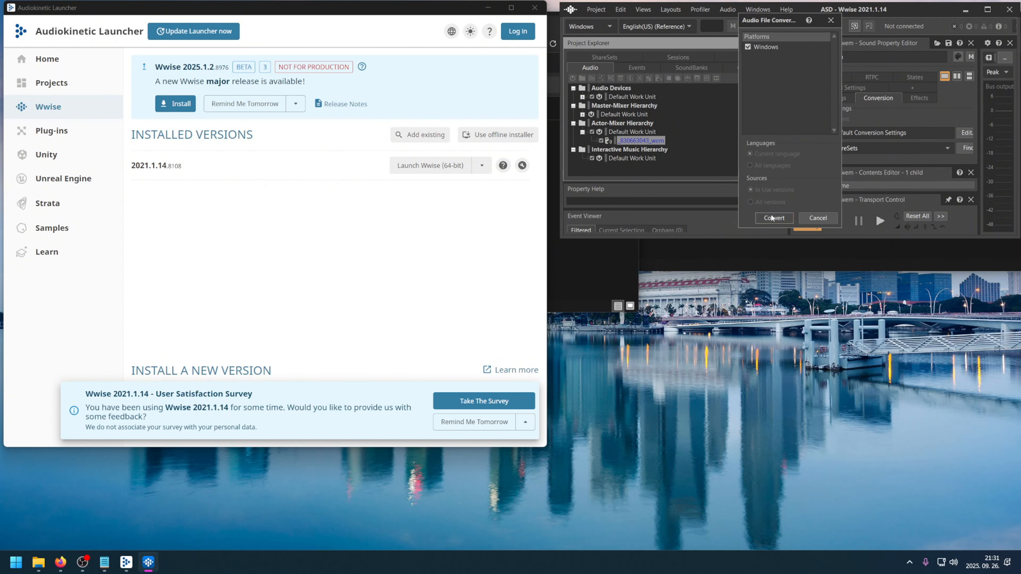
{"action": "left_click", "coordinate": [1009, 9]}
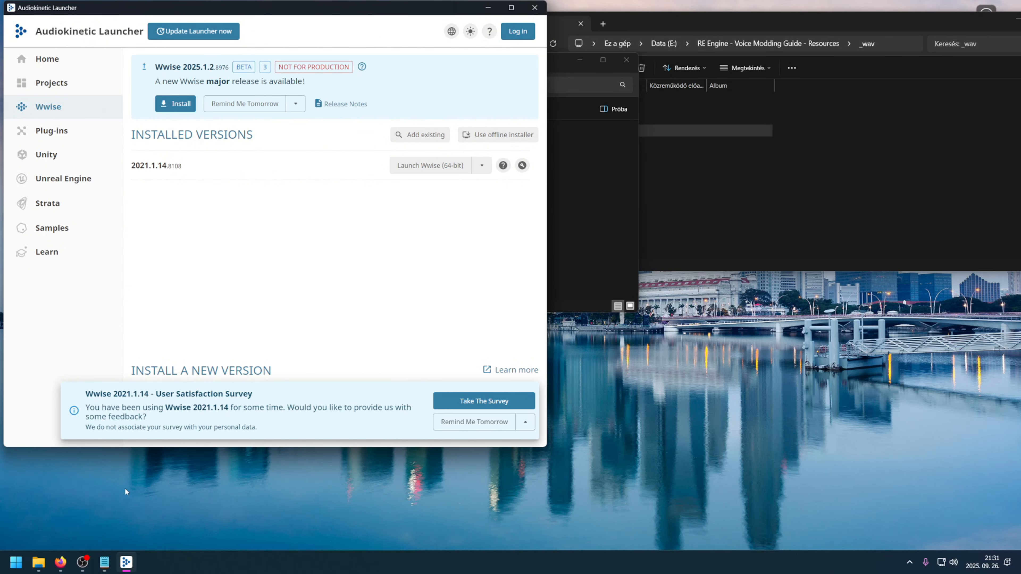
{"action": "left_click", "coordinate": [534, 7]}
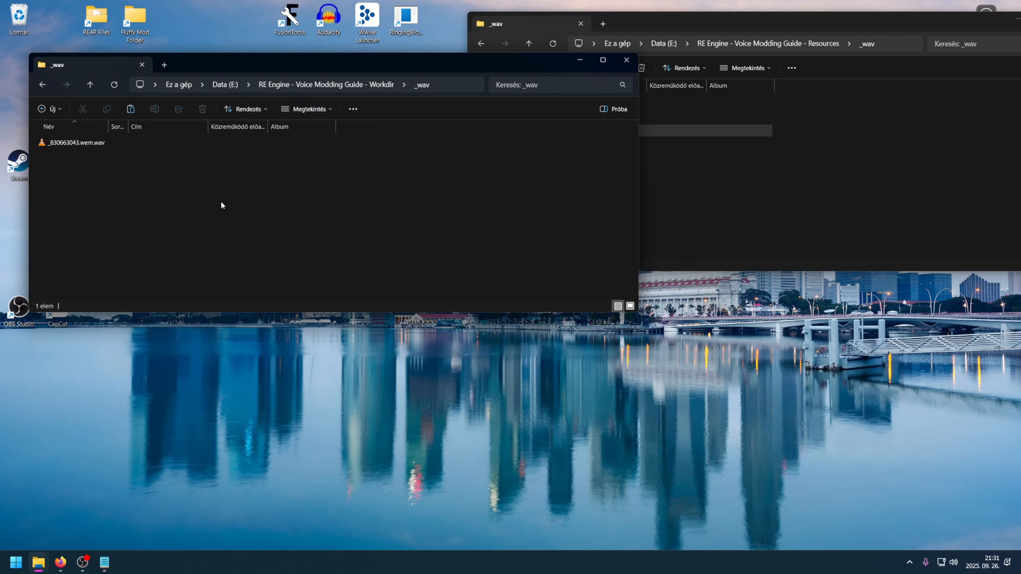
- Copy the converted _830663043.wem_10C4C929.wem from the ASD project's .cache\Windows\Voices\English(US) folder
{"action": "left_click", "coordinate": [322, 85]}
{"action": "left_click", "coordinate": [55, 189]}
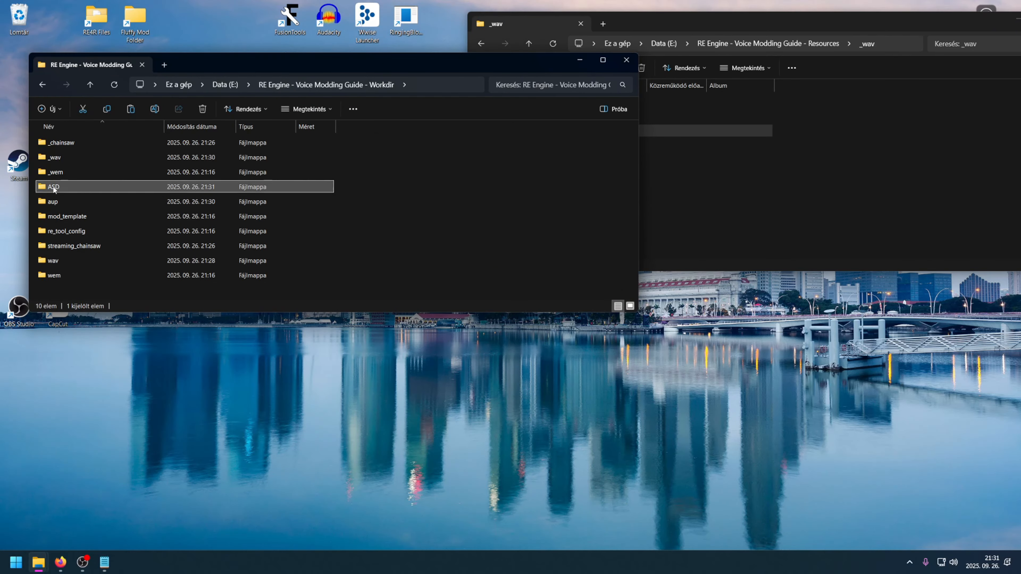
{"action": "double_click", "coordinate": [57, 187]}
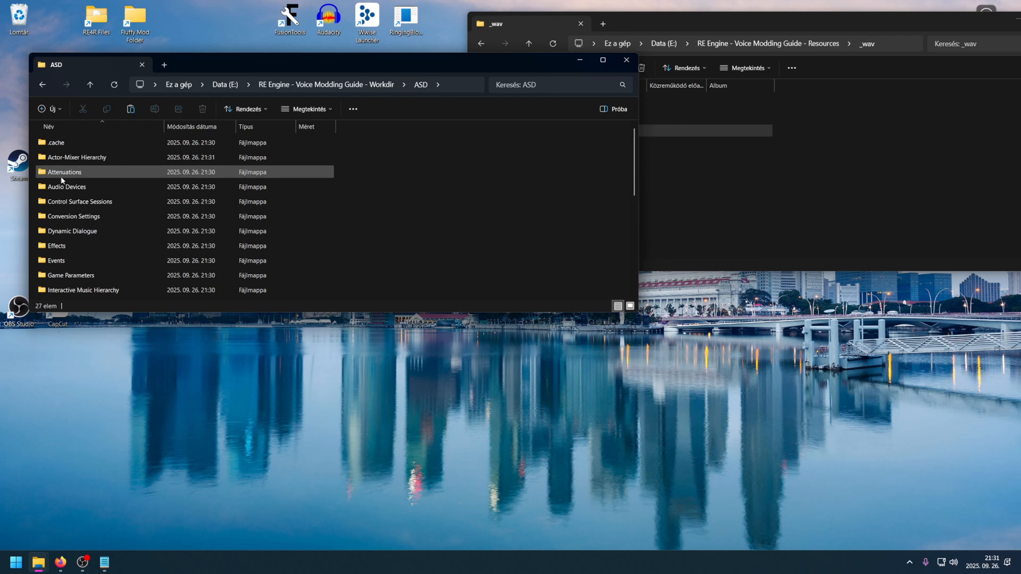
{"action": "double_click", "coordinate": [64, 142]}
{"action": "double_click", "coordinate": [64, 142]}
{"action": "double_click", "coordinate": [64, 142]}
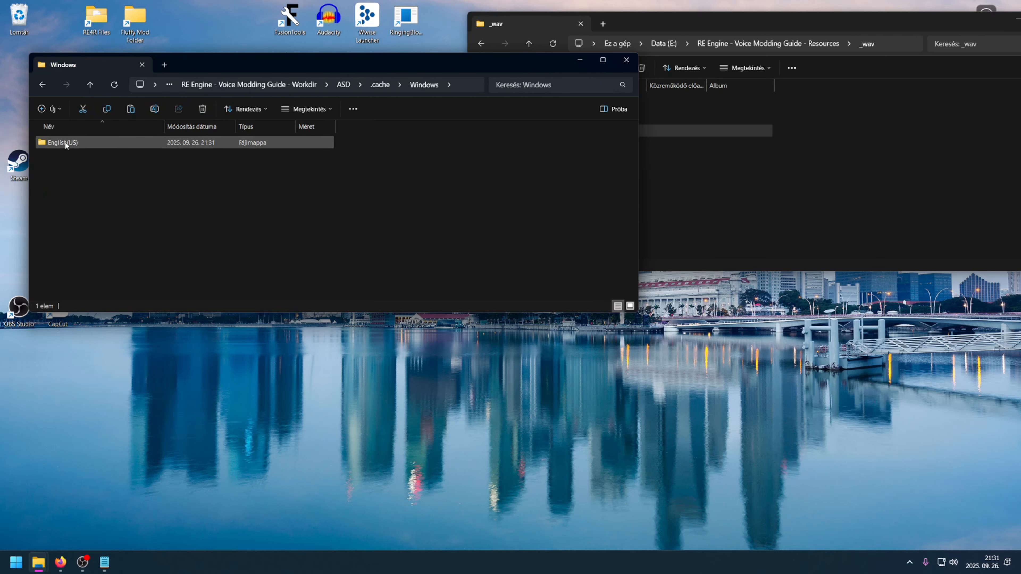
{"action": "double_click", "coordinate": [104, 142]}
{"action": "left_click", "coordinate": [79, 140]}
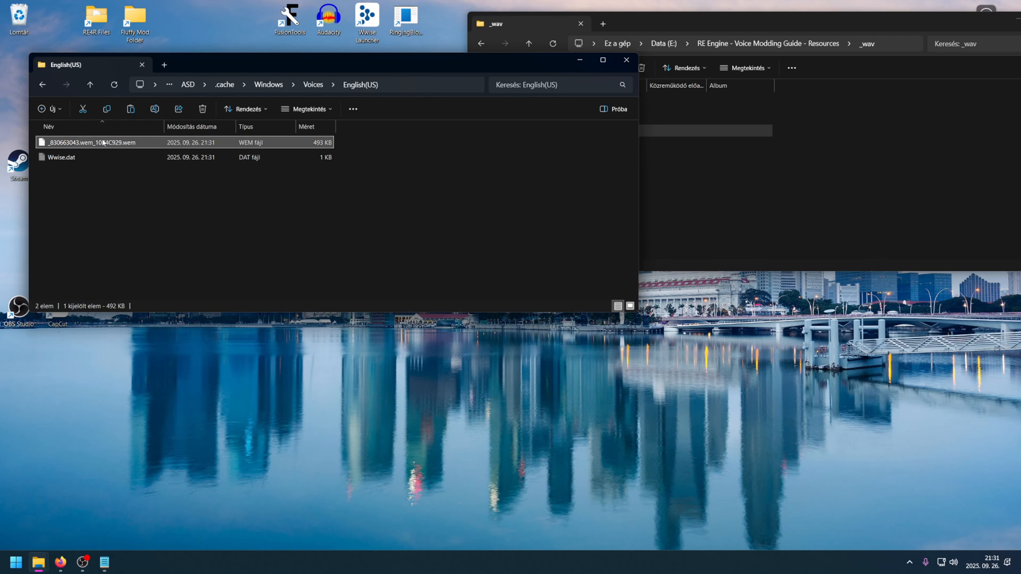
- Paste the converted wem file into Workdir's _wem folder
{"action": "left_click", "coordinate": [191, 84]}
{"action": "left_click", "coordinate": [323, 85]}
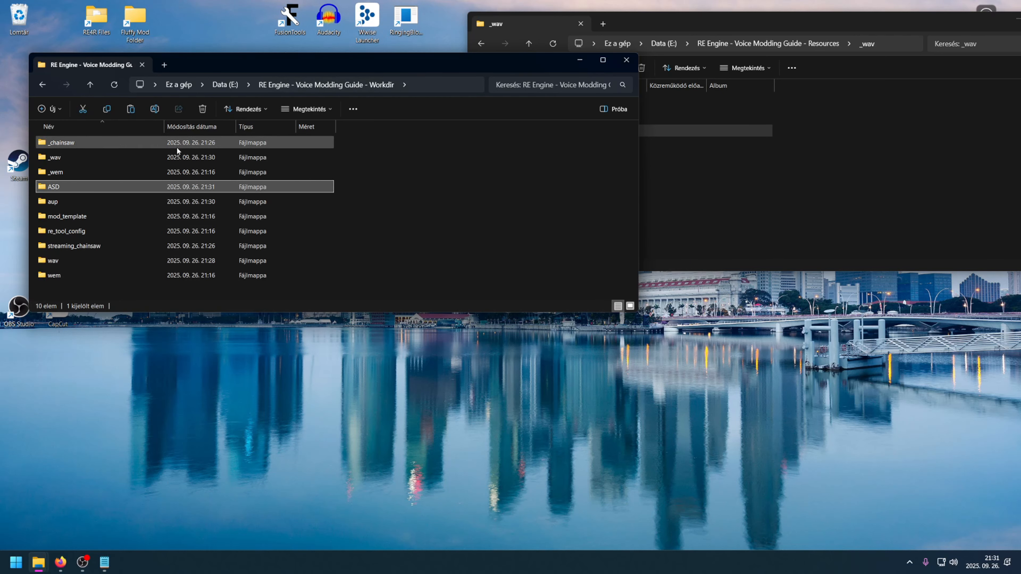
{"action": "double_click", "coordinate": [56, 172]}
{"action": "left_click", "coordinate": [212, 244]}
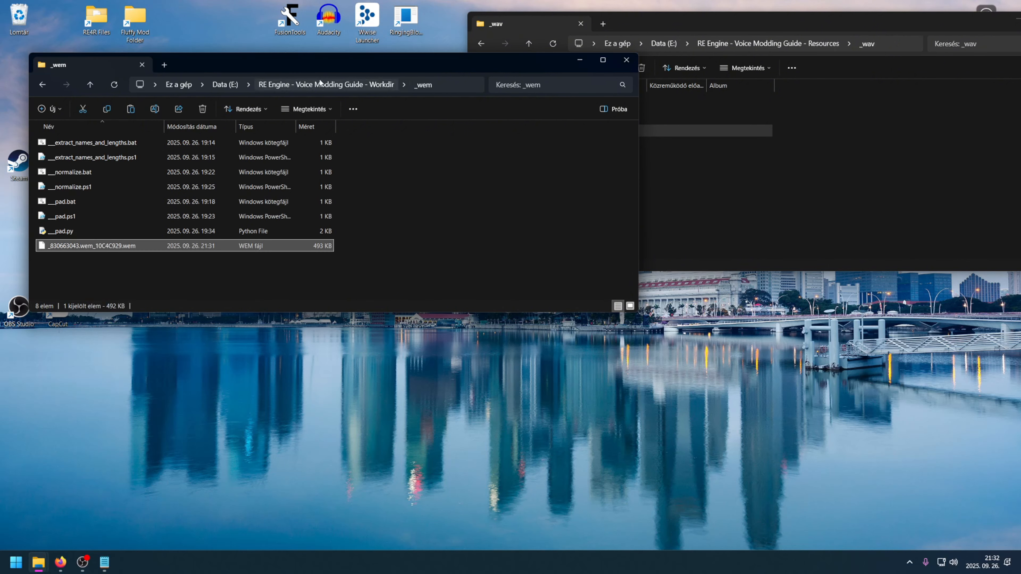
- Run __normalize.bat in Workdir's _wem folder to rename the converted file to 830663043.wem
{"action": "left_click_drag", "start_coordinate": [306, 64], "coordinate": [487, 79]}
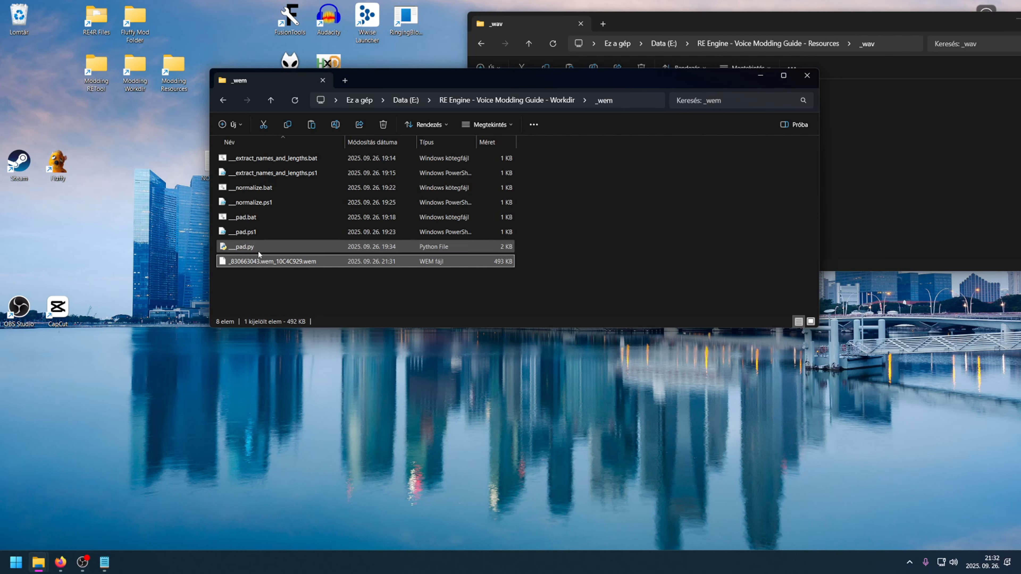
{"action": "left_click", "coordinate": [256, 187]}
{"action": "double_click", "coordinate": [256, 187]}
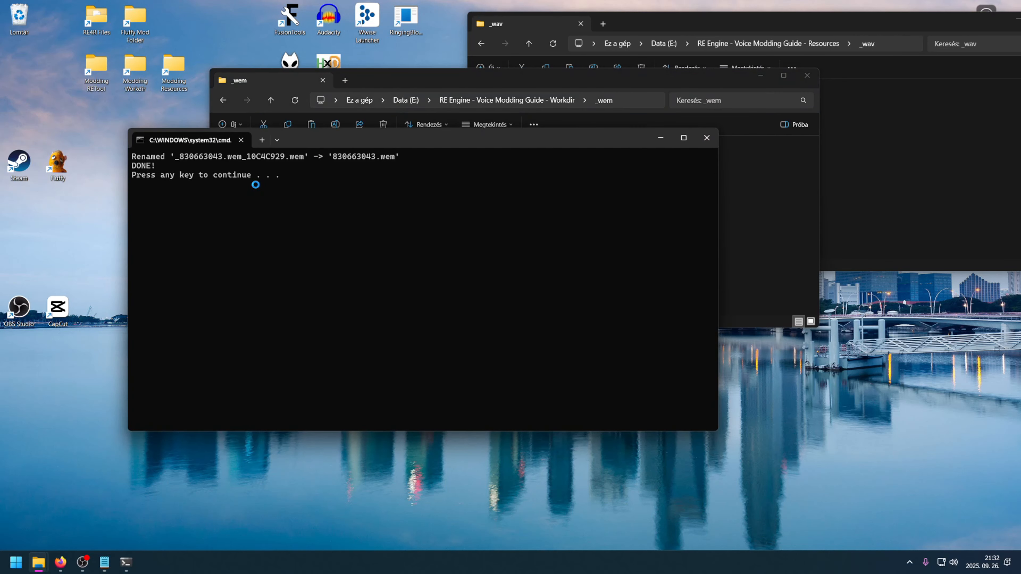
{"action": "key", "text": "Return"}
{"action": "left_click", "coordinate": [248, 262]}
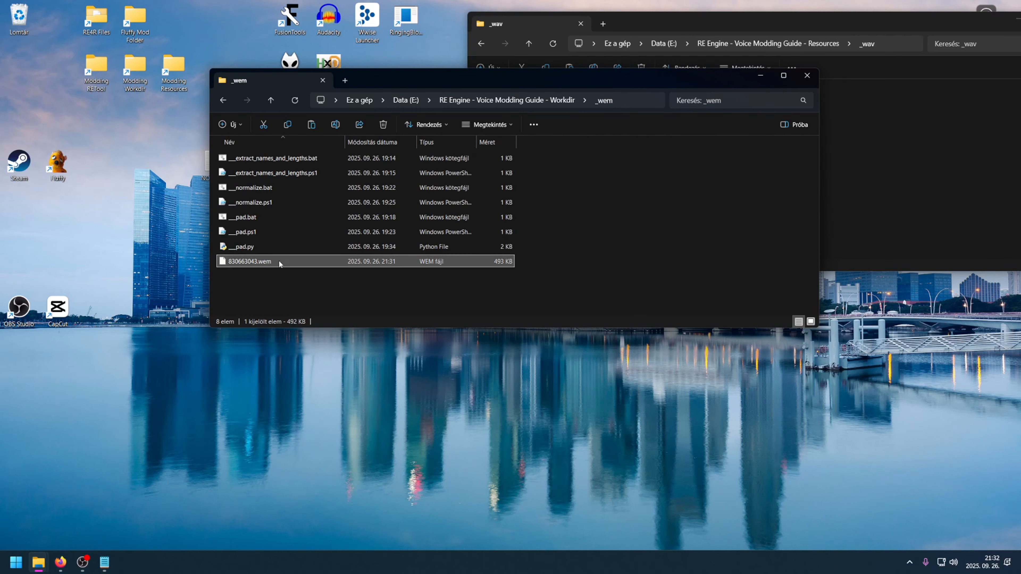
{"action": "left_click_drag", "start_coordinate": [480, 80], "coordinate": [426, 171]}
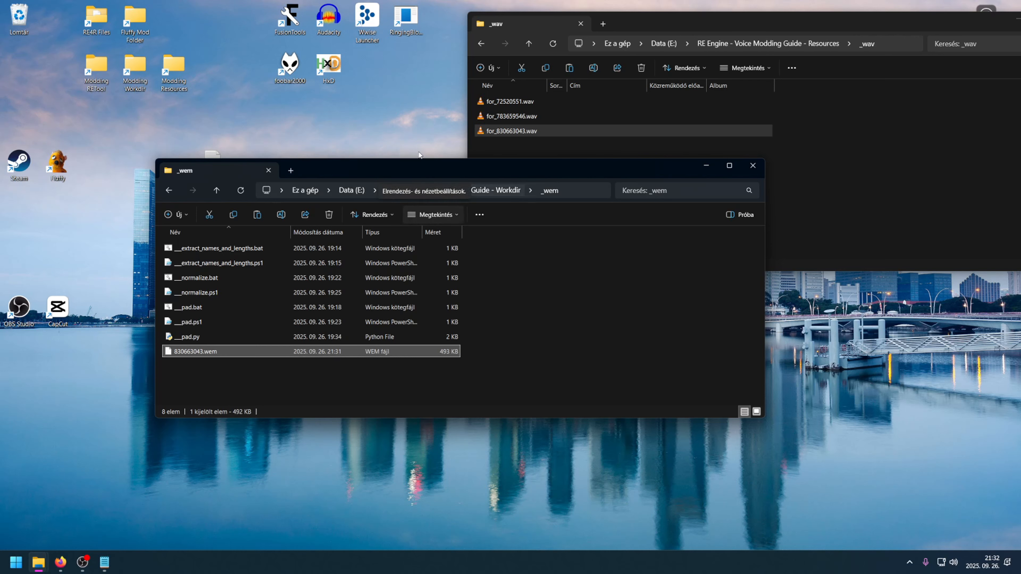
- Launch RingingBloom and set its game mode to RE2R/DMC5
{"action": "left_click", "coordinate": [408, 14]}
{"action": "double_click", "coordinate": [408, 10]}
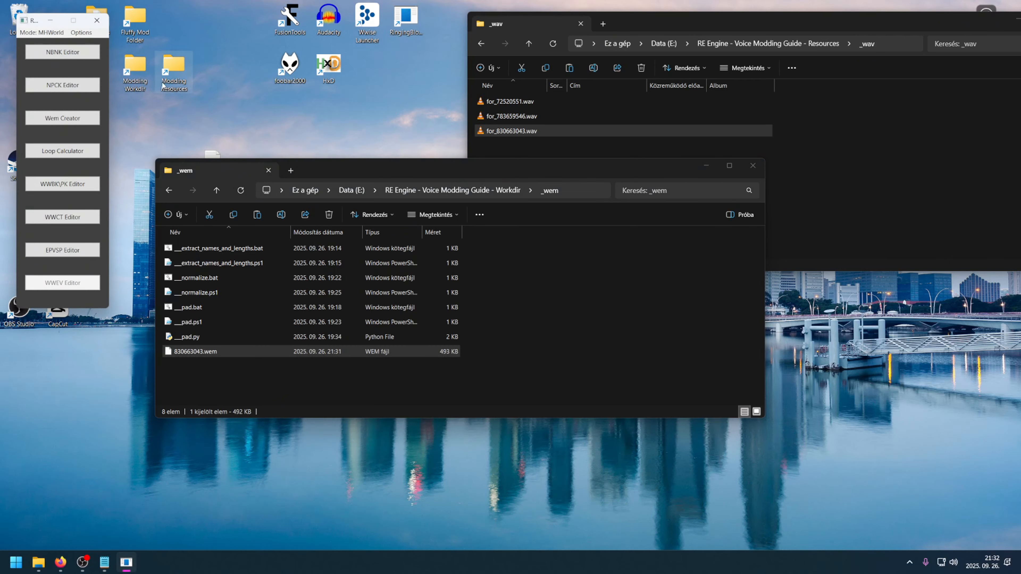
{"action": "left_click", "coordinate": [32, 32]}
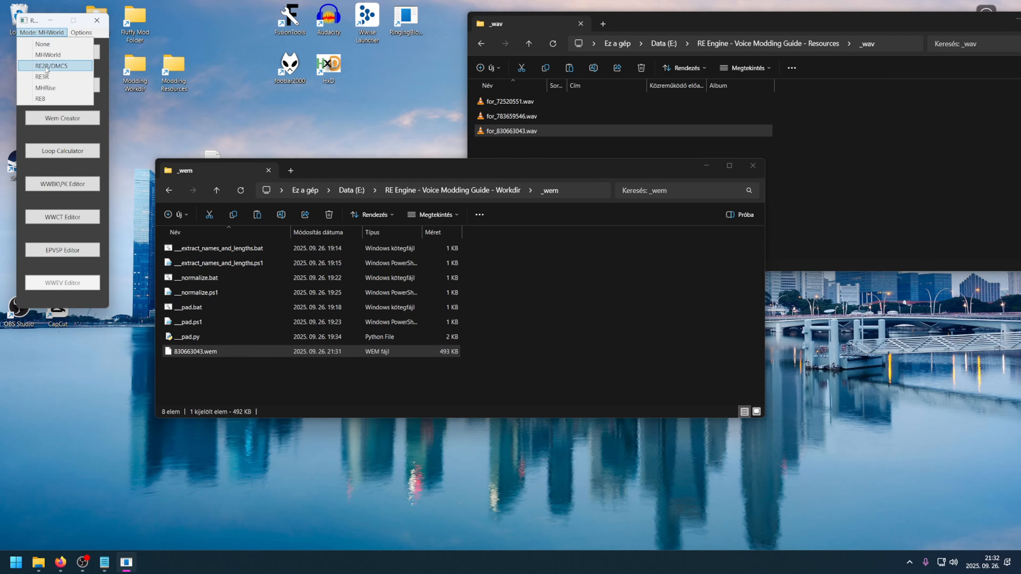
{"action": "left_click", "coordinate": [55, 67]}
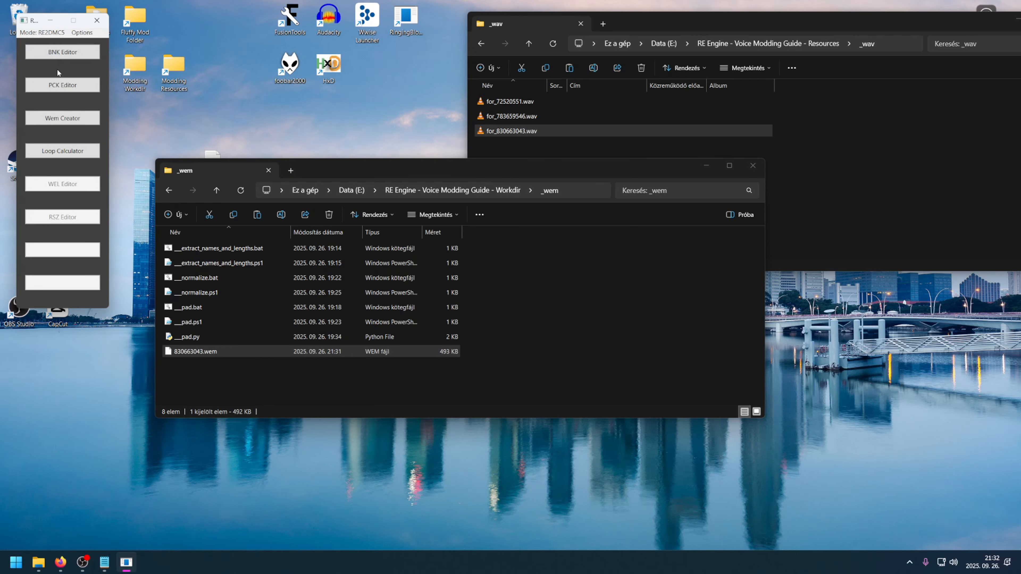
- Import ch_csb135_dialogue.bnk from Workdir's _chainsaw folder into the BNK Editor without reading its label file
{"action": "left_click", "coordinate": [65, 57]}
{"action": "left_click", "coordinate": [51, 46]}
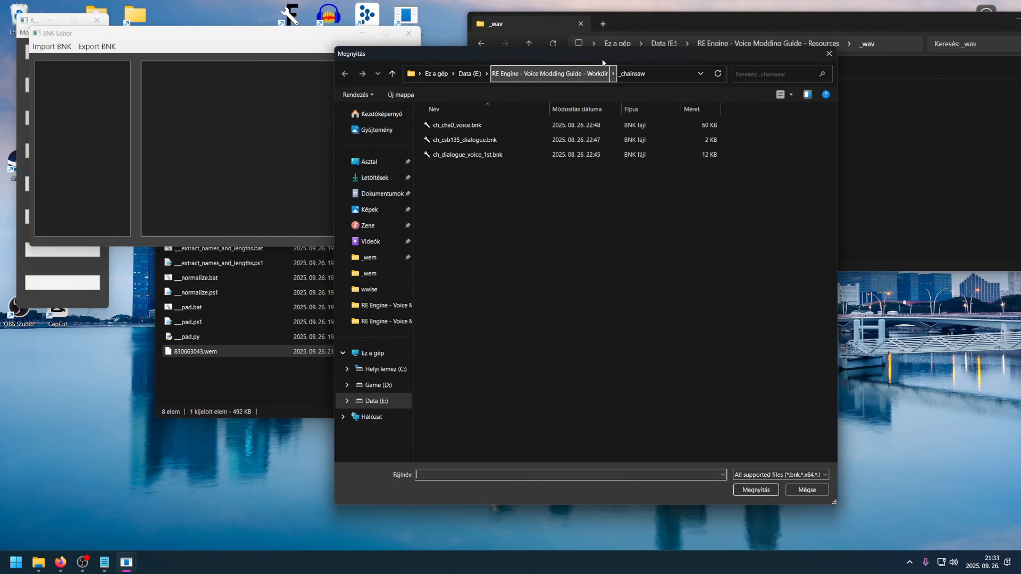
{"action": "left_click", "coordinate": [481, 140]}
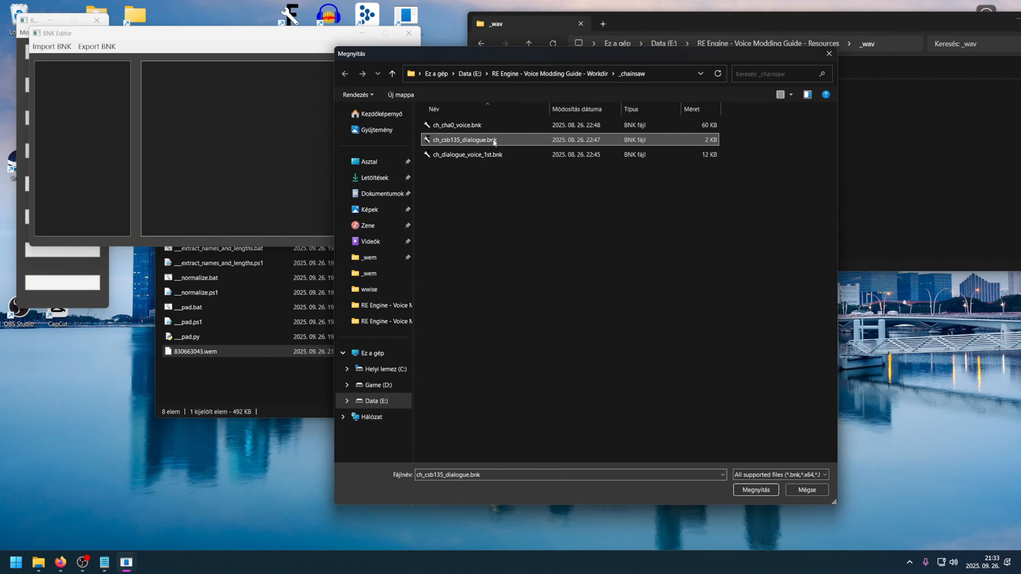
{"action": "left_click", "coordinate": [764, 488]}
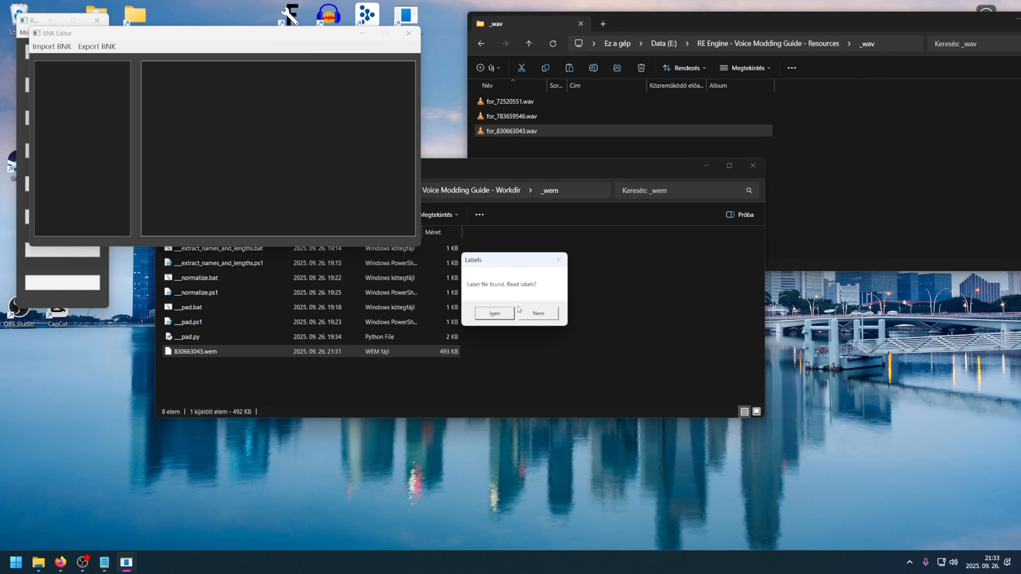
{"action": "left_click", "coordinate": [542, 313]}
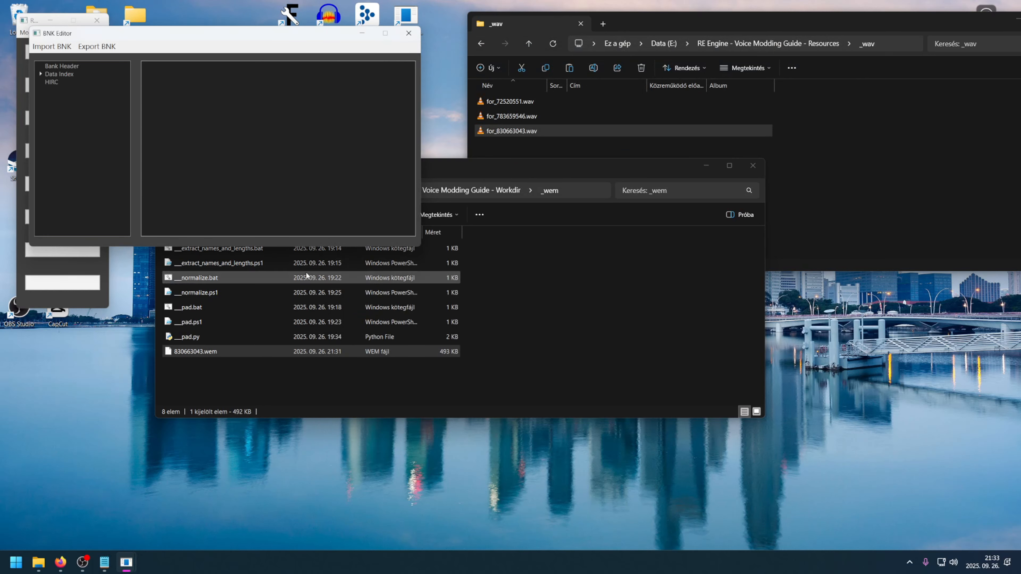
- Replace Imported Wem 0 in the bank's Data Index with 830663043.wem from Workdir's _wem folder and check the entry's ID
{"action": "left_click", "coordinate": [40, 74]}
{"action": "left_click", "coordinate": [82, 83]}
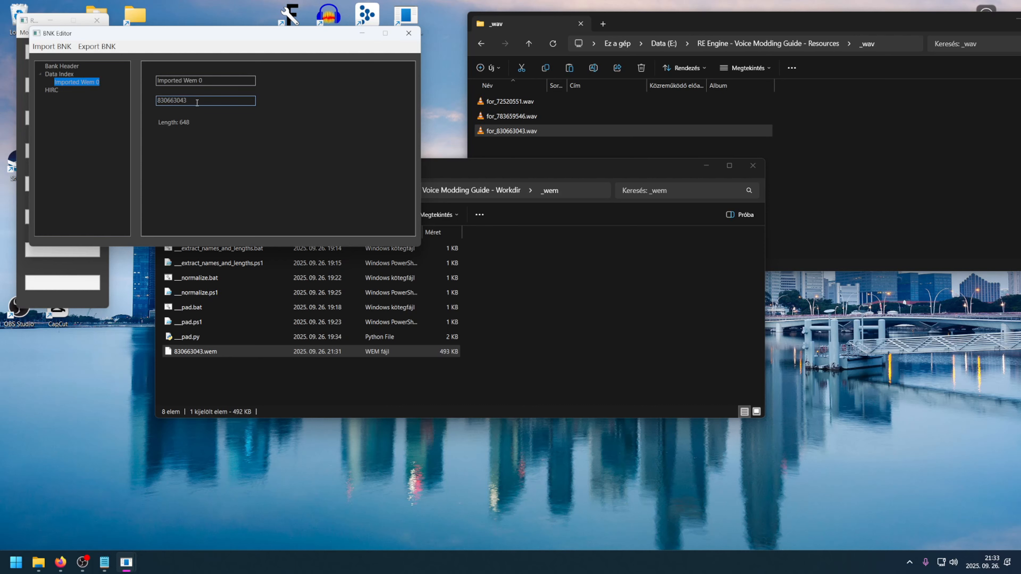
{"action": "left_click_drag", "start_coordinate": [197, 103], "coordinate": [100, 99]}
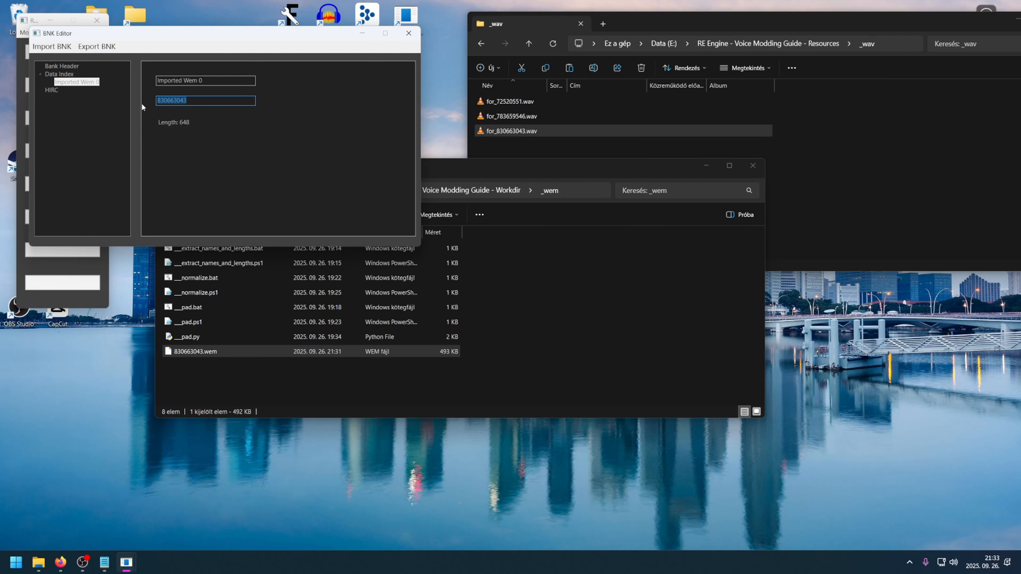
{"action": "right_click", "coordinate": [84, 82]}
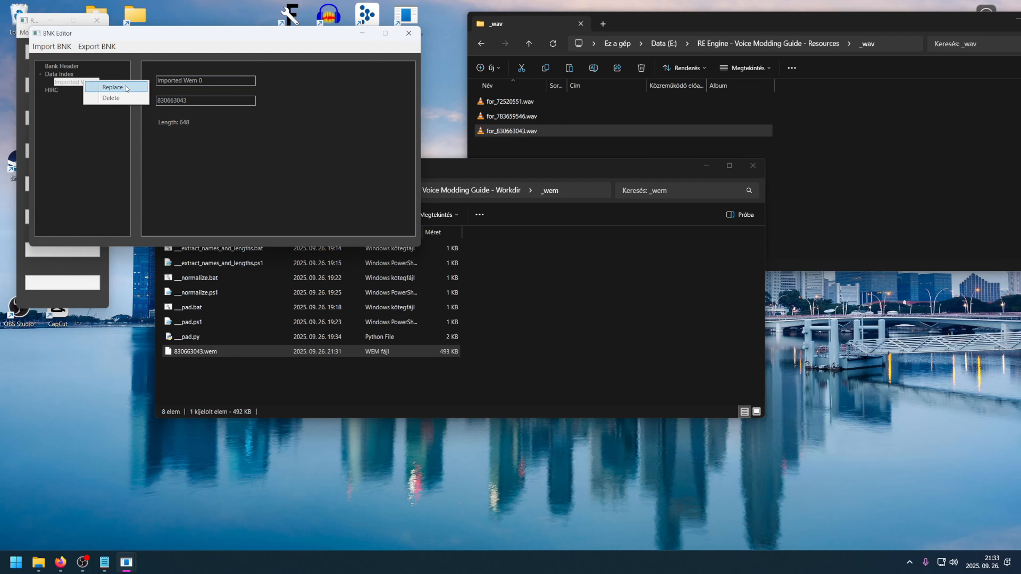
{"action": "left_click", "coordinate": [113, 87]}
{"action": "left_click", "coordinate": [591, 73]}
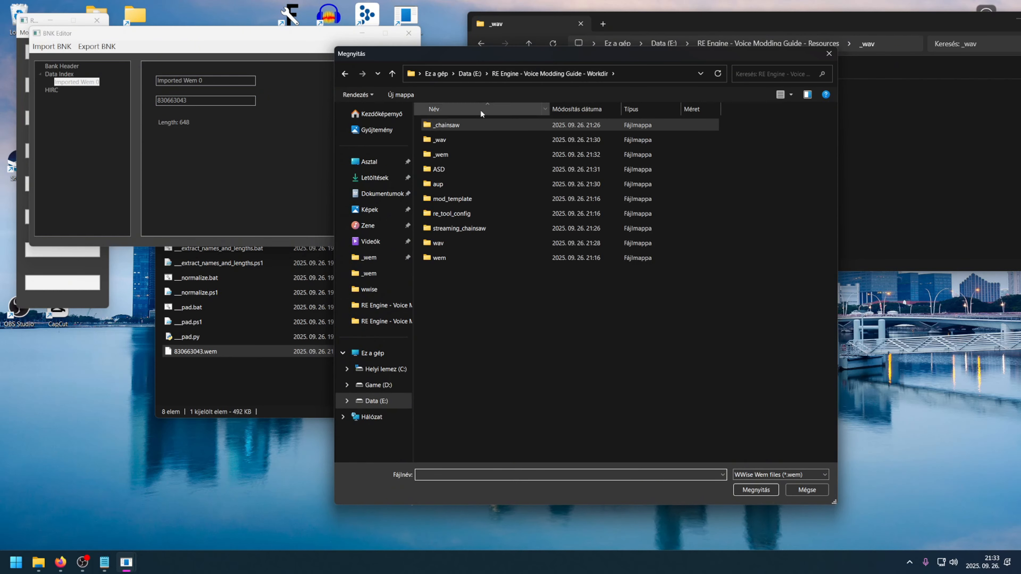
{"action": "double_click", "coordinate": [441, 156]}
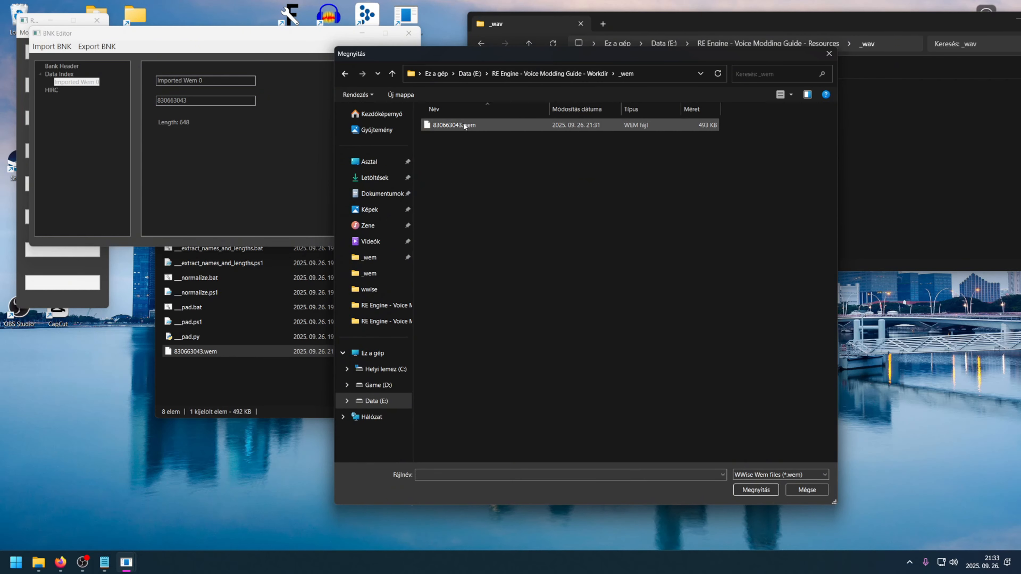
{"action": "left_click", "coordinate": [454, 125]}
{"action": "left_click", "coordinate": [756, 490]}
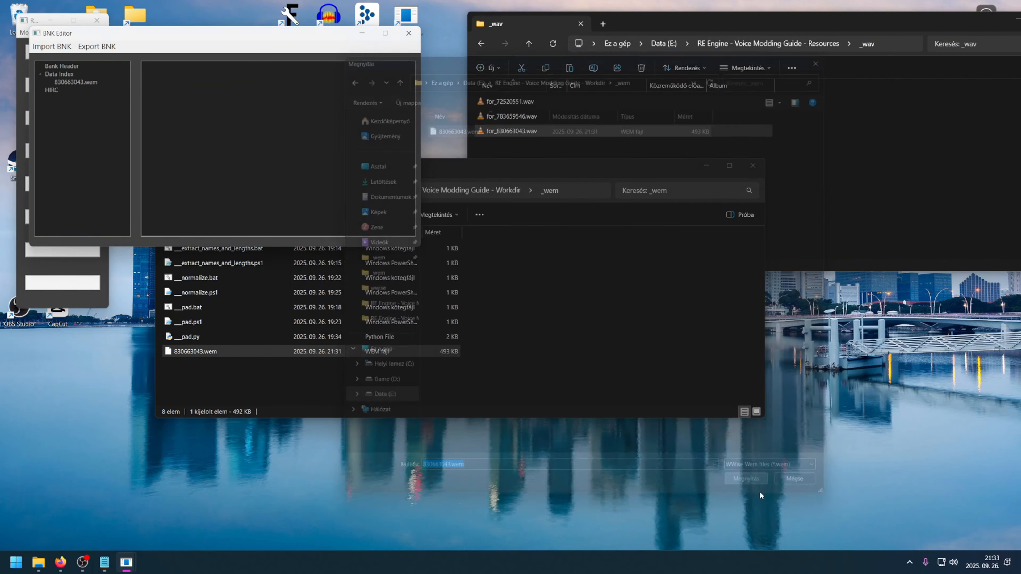
{"action": "left_click", "coordinate": [97, 84]}
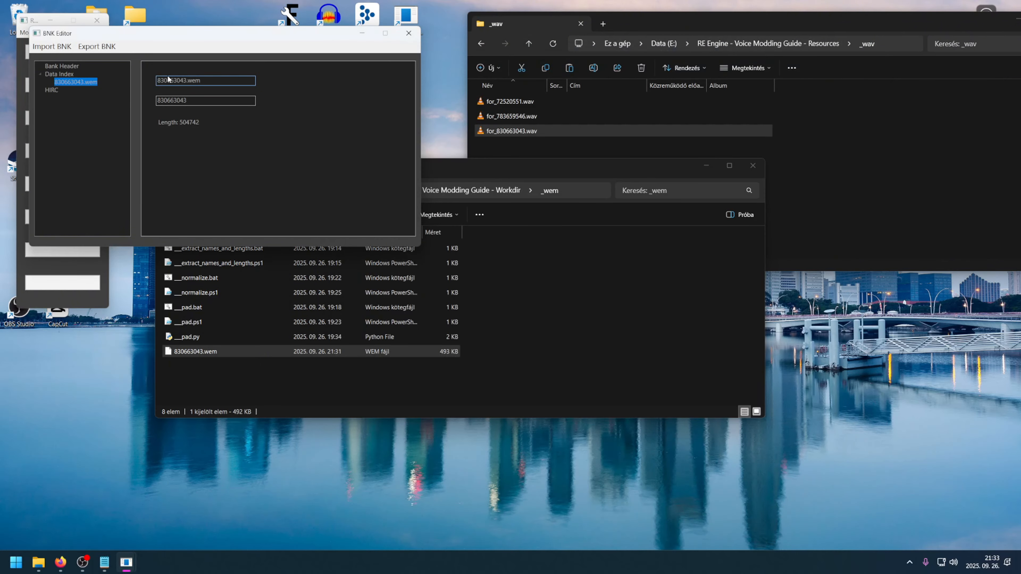
{"action": "key", "text": "Tab"}
- Export the bank over ch_csb135_dialogue.bnk in Workdir's _chainsaw folder, and close the BNK Editor and RingingBloom
{"action": "left_click", "coordinate": [97, 46]}
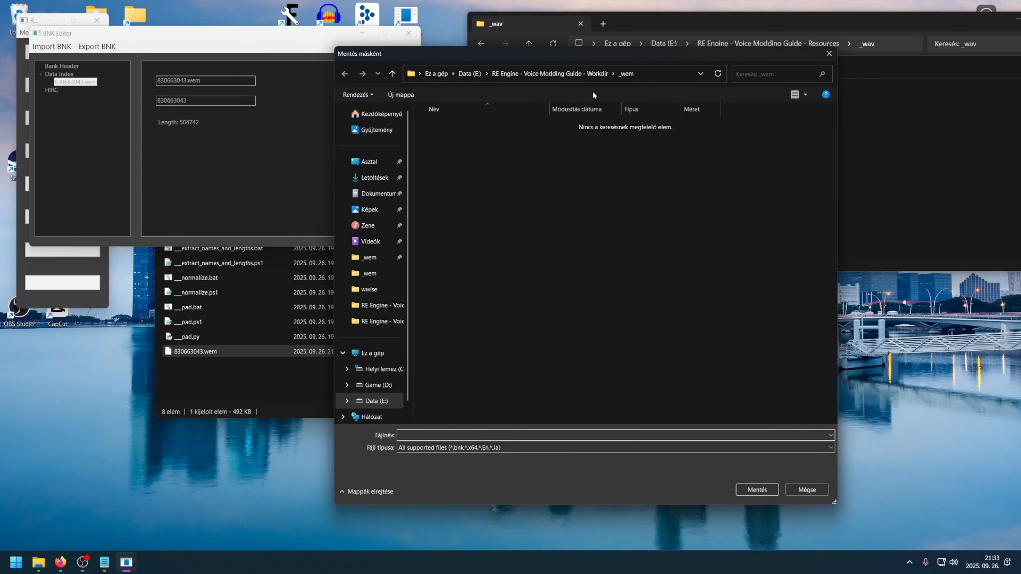
{"action": "left_click", "coordinate": [569, 73]}
{"action": "left_click", "coordinate": [466, 125]}
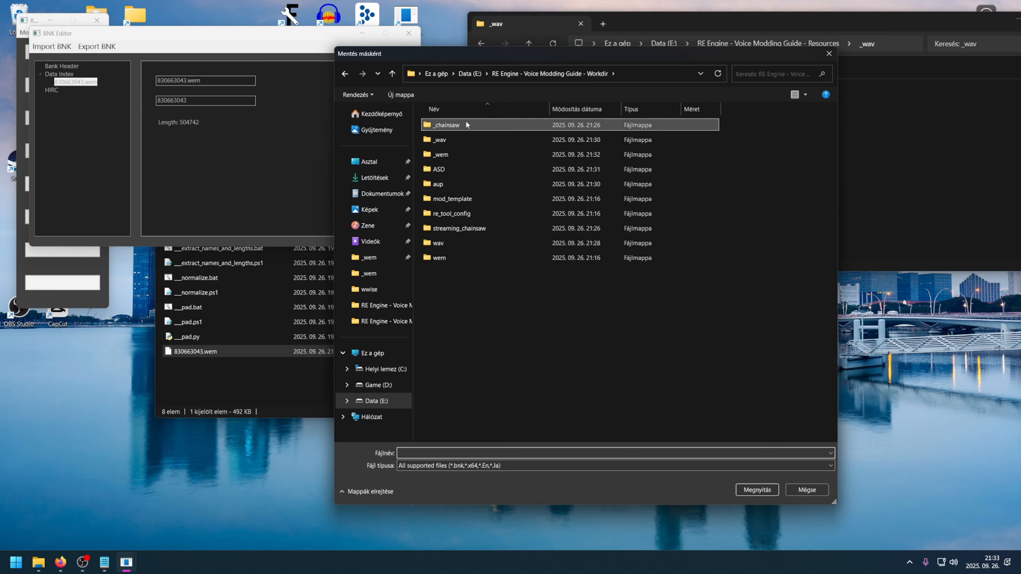
{"action": "double_click", "coordinate": [466, 125]}
{"action": "left_click", "coordinate": [458, 140]}
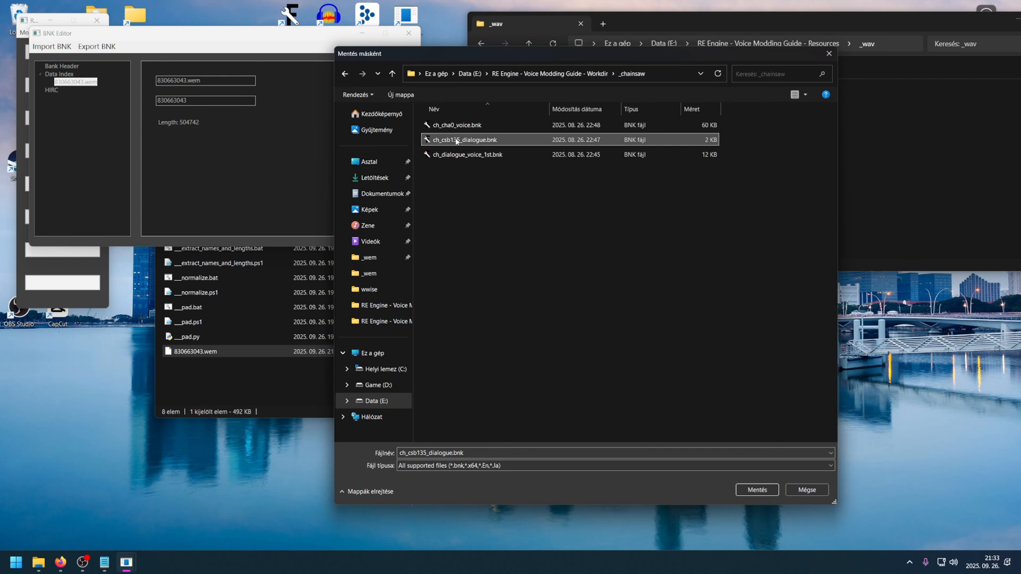
{"action": "left_click", "coordinate": [748, 490]}
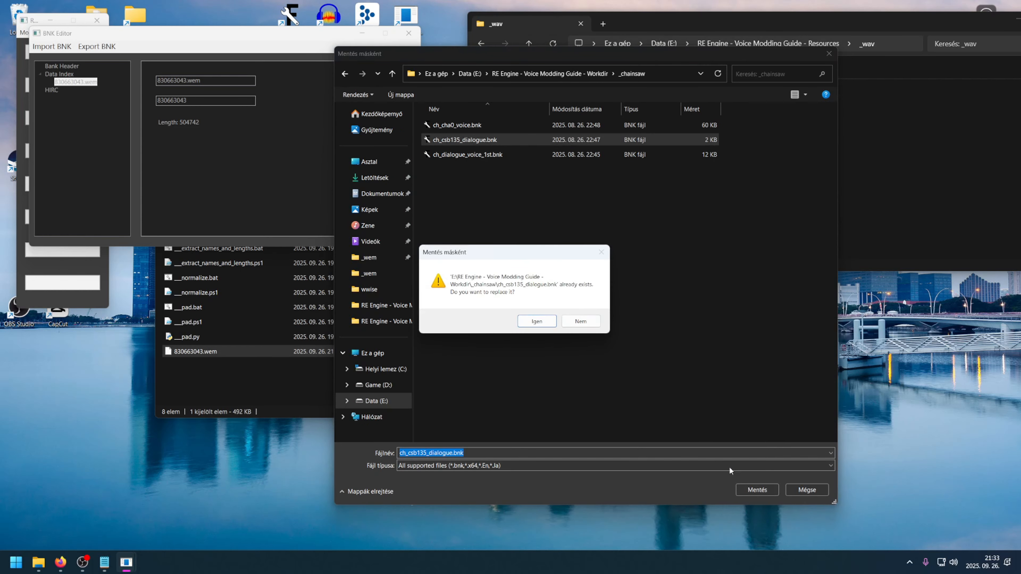
{"action": "left_click", "coordinate": [537, 321]}
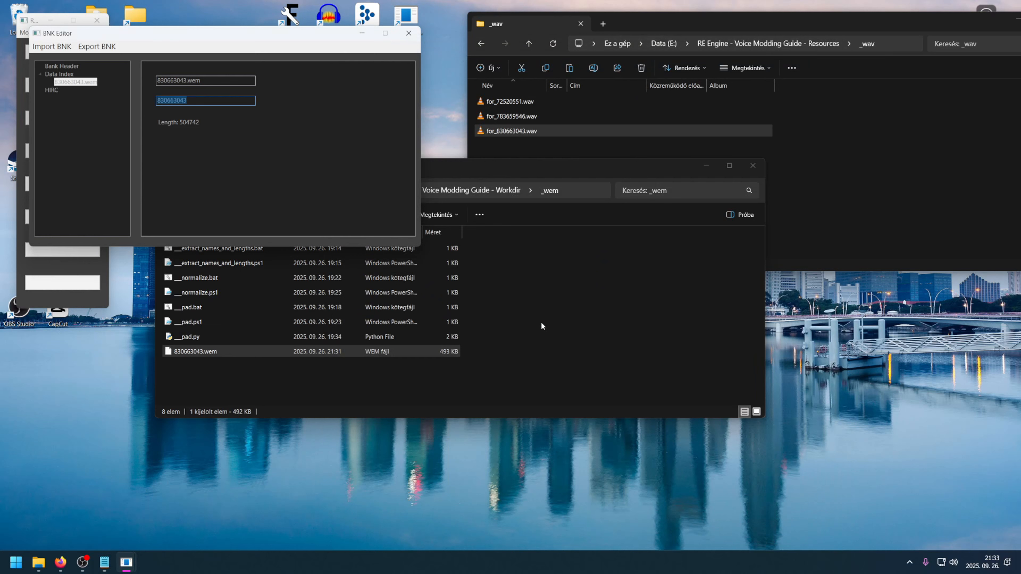
{"action": "left_click", "coordinate": [407, 39]}
{"action": "left_click", "coordinate": [496, 317]}
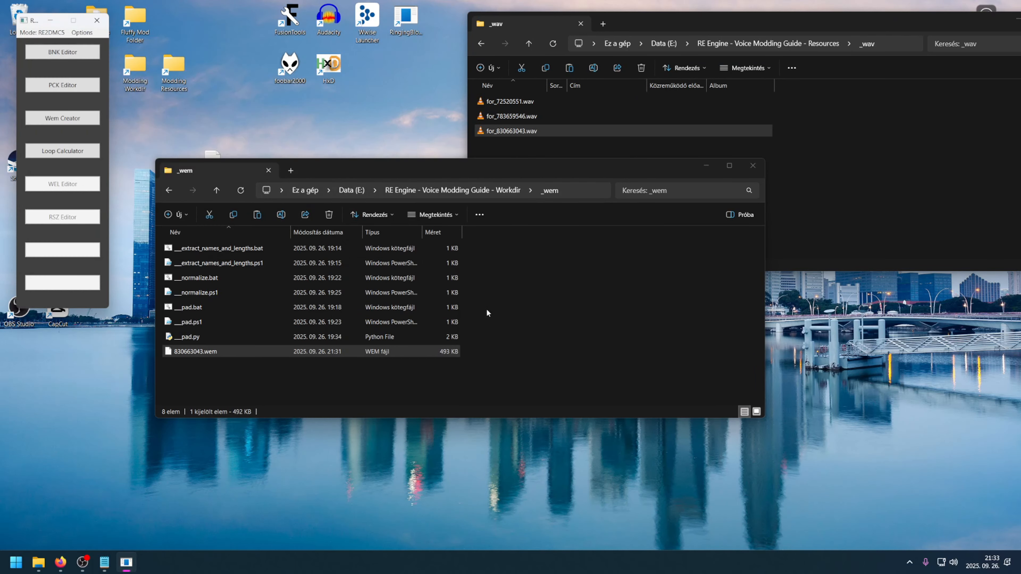
{"action": "left_click", "coordinate": [96, 20]}
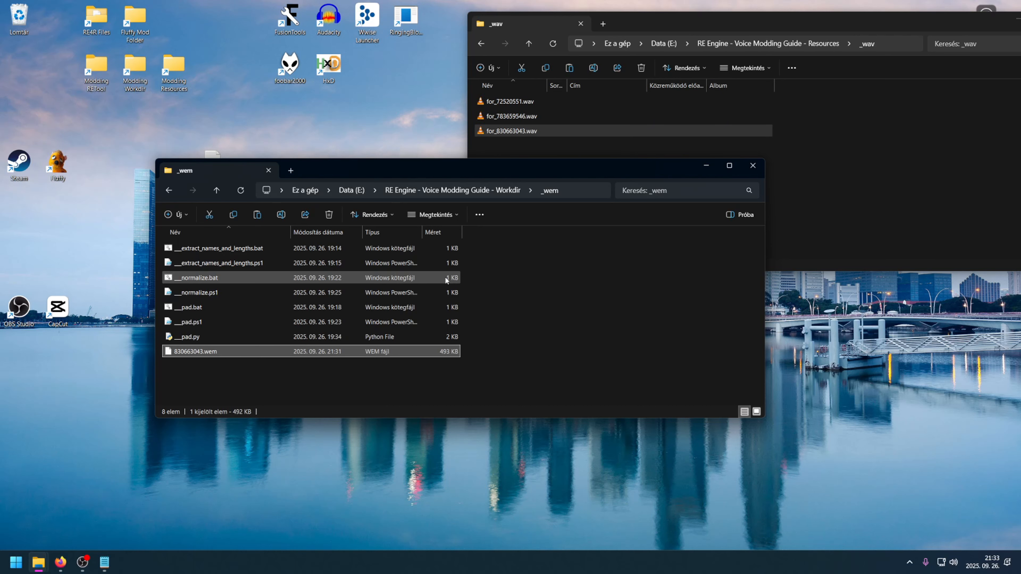
- Run __to_game_extension.bat in Workdir's _chainsaw folder to rename the bnk and pck files to their game extensions
{"action": "left_click", "coordinate": [471, 190]}
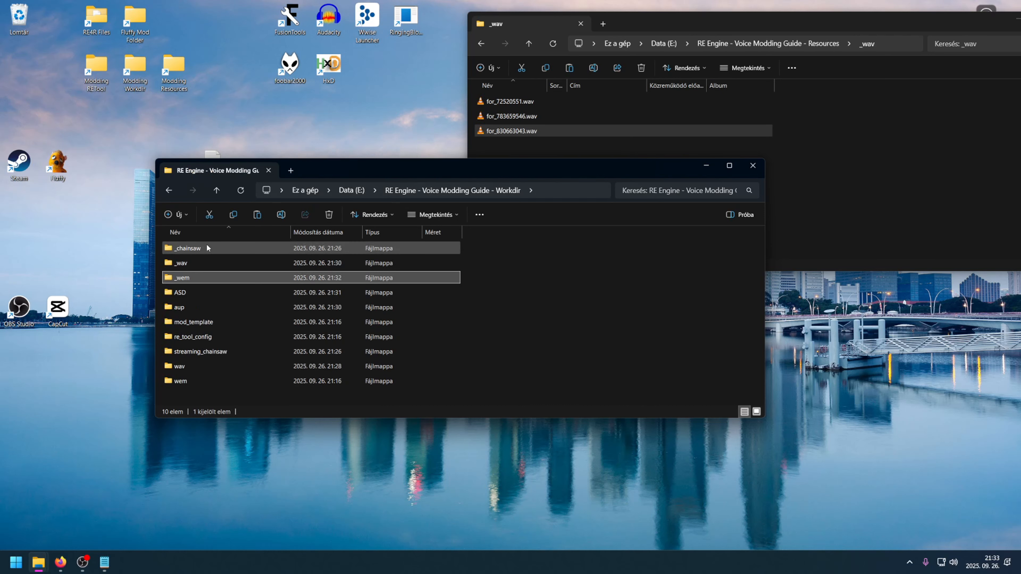
{"action": "double_click", "coordinate": [196, 248]}
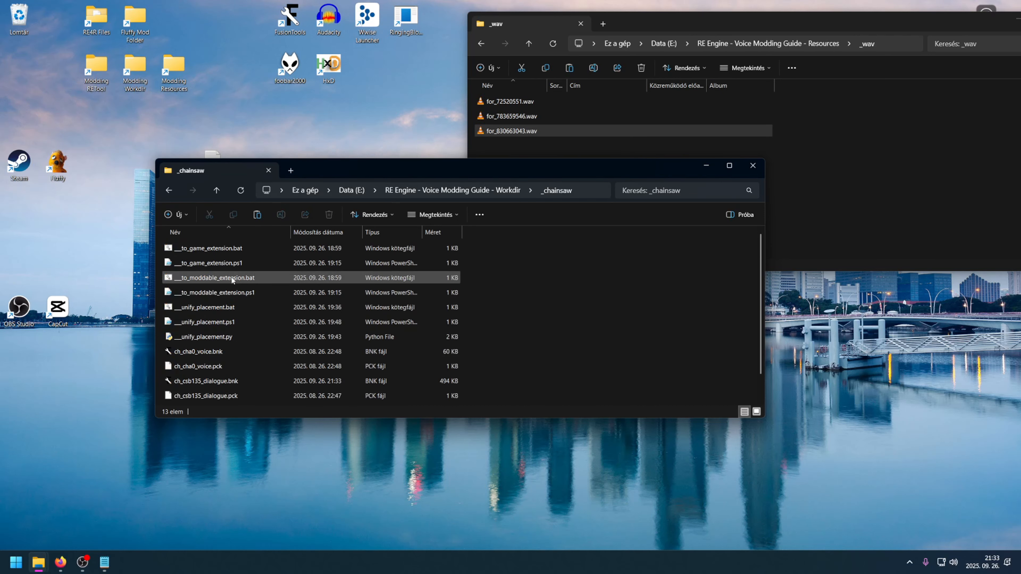
{"action": "scroll", "coordinate": [231, 277], "scroll_direction": "down", "scroll_amount": 1}
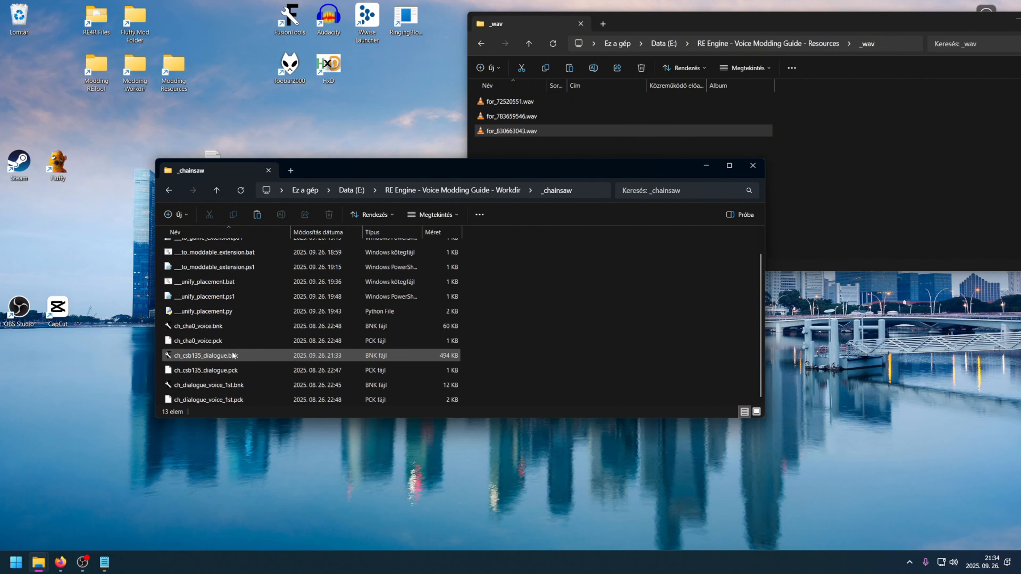
{"action": "scroll", "coordinate": [235, 338], "scroll_direction": "up", "scroll_amount": 1}
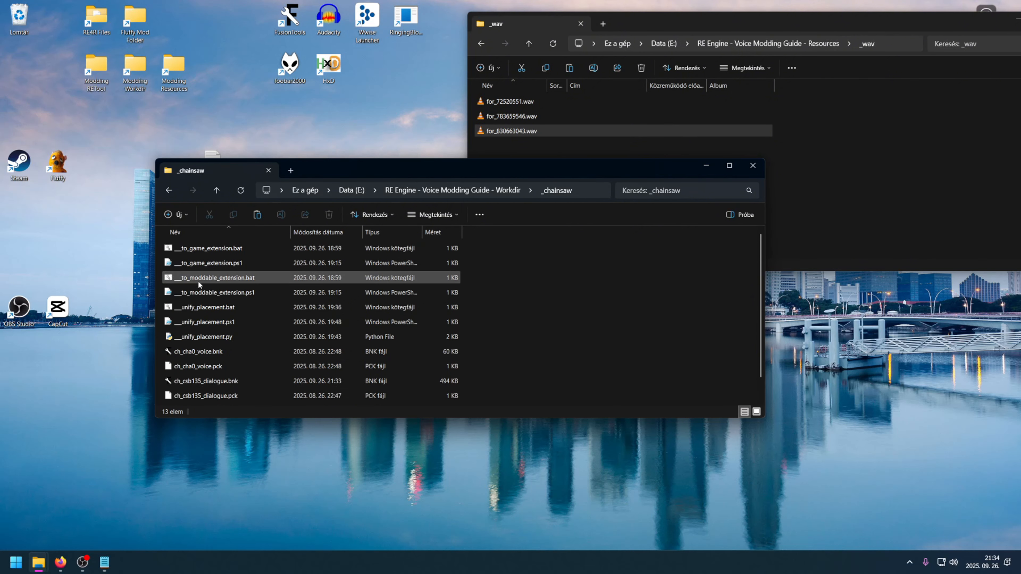
{"action": "scroll", "coordinate": [233, 285], "scroll_direction": "down", "scroll_amount": 1}
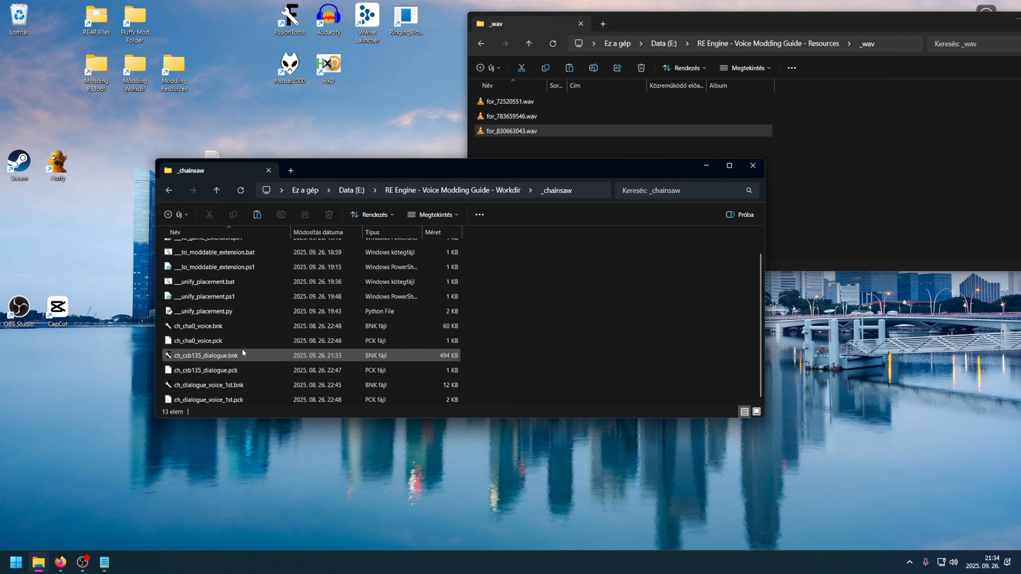
{"action": "scroll", "coordinate": [242, 353], "scroll_direction": "up", "scroll_amount": 1}
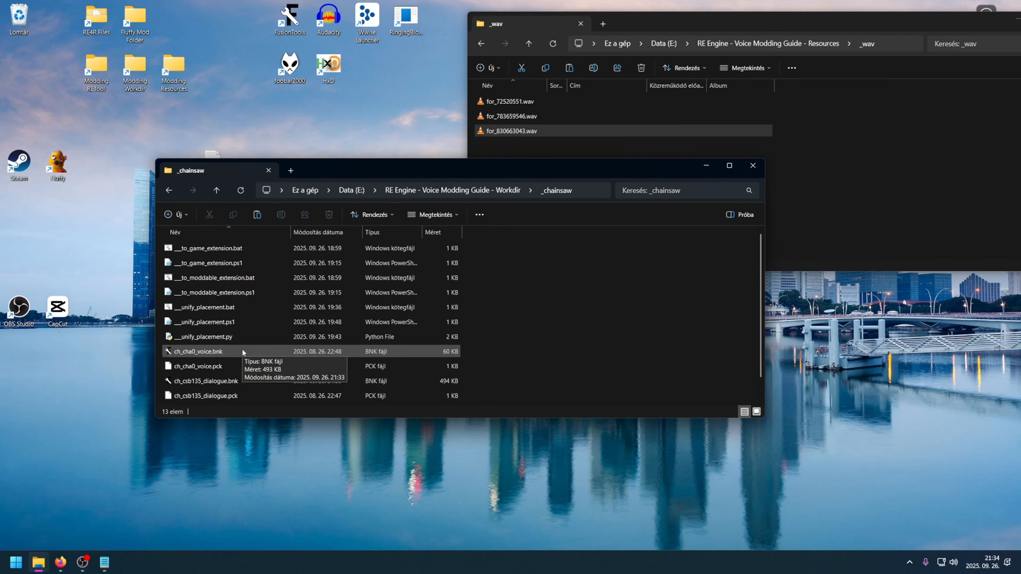
{"action": "left_click", "coordinate": [213, 248]}
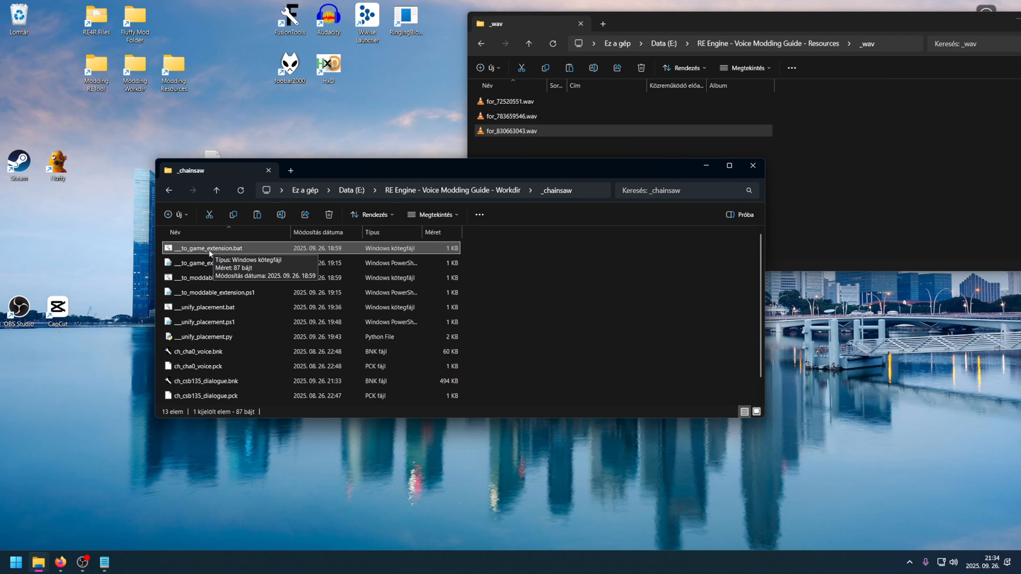
{"action": "double_click", "coordinate": [203, 247]}
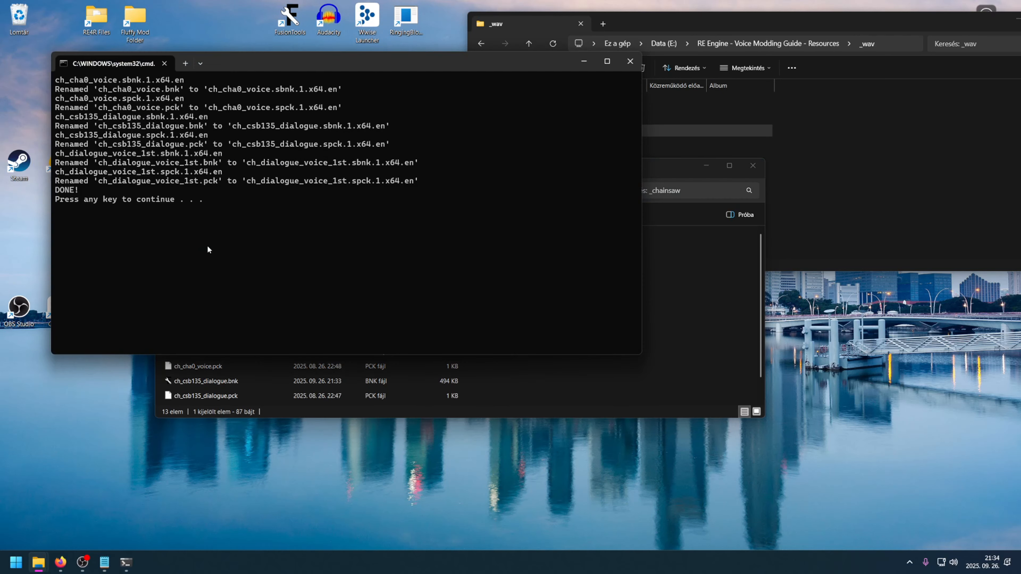
{"action": "key", "text": "Return"}
{"action": "left_click", "coordinate": [219, 380]}
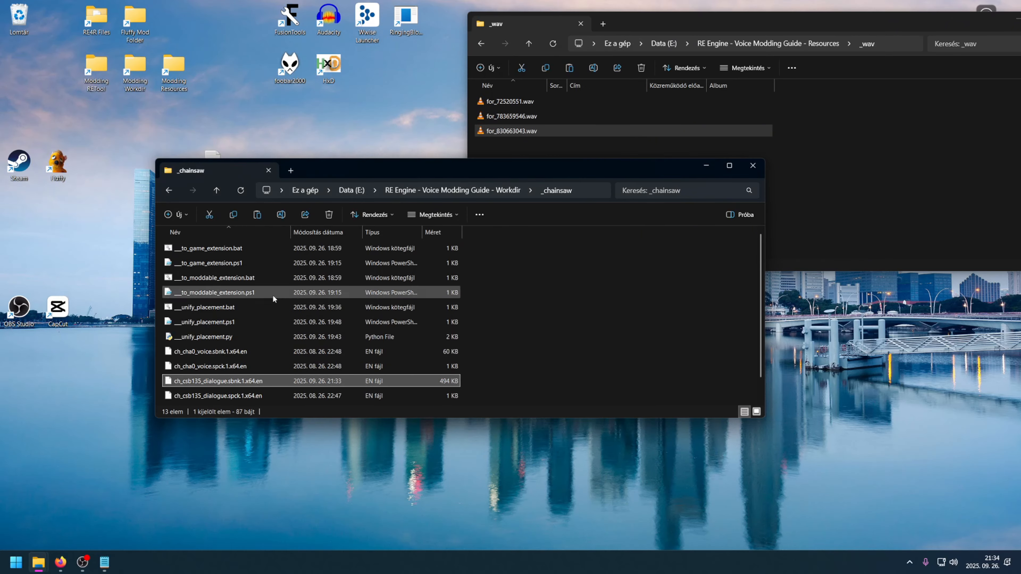
{"action": "scroll", "coordinate": [288, 319], "scroll_direction": "down", "scroll_amount": 1}
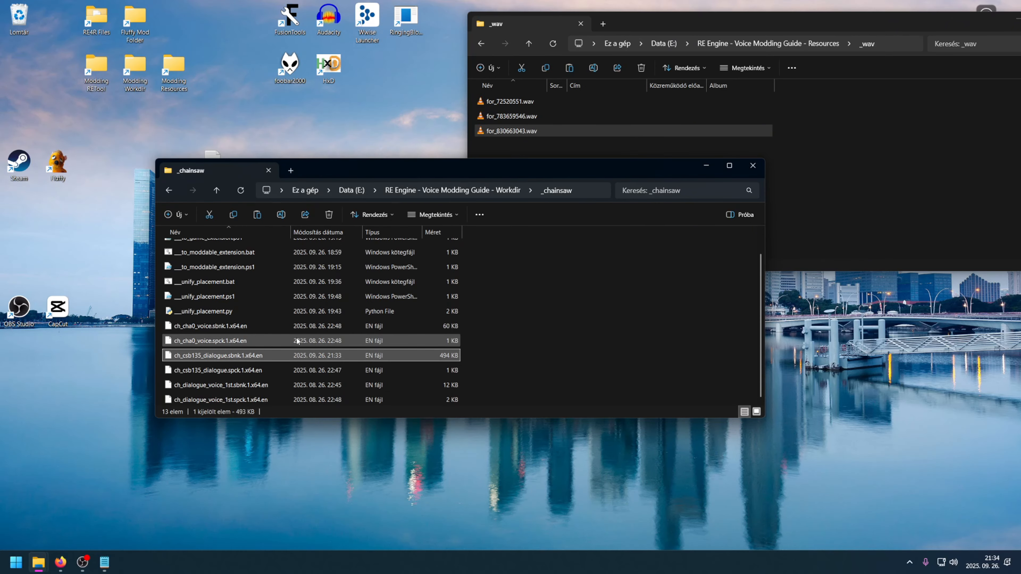
- Open Workdir's mod_template folder and view the fields in its modinfo.ini file
{"action": "left_click", "coordinate": [426, 191]}
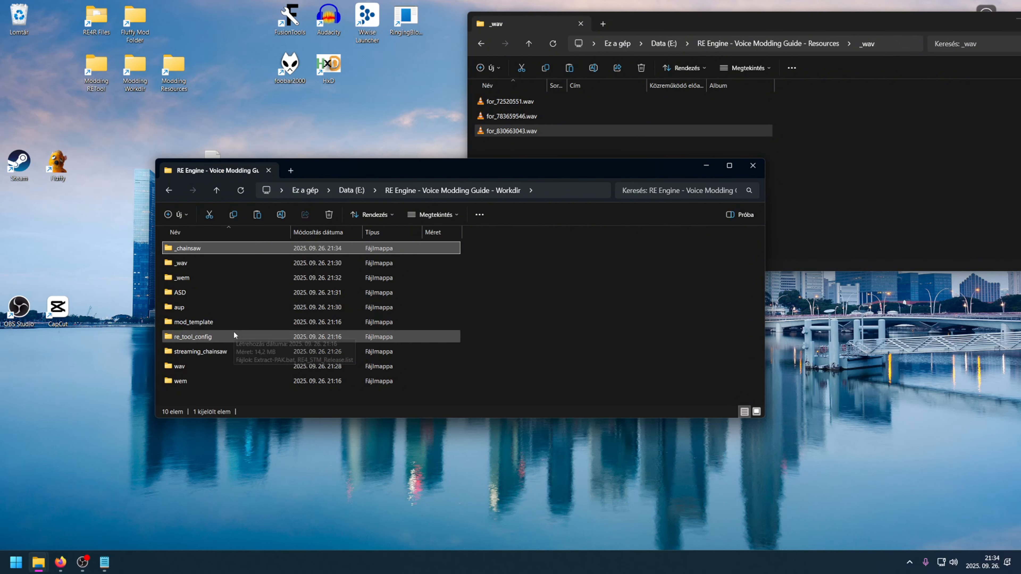
{"action": "left_click", "coordinate": [183, 322]}
{"action": "double_click", "coordinate": [183, 321]}
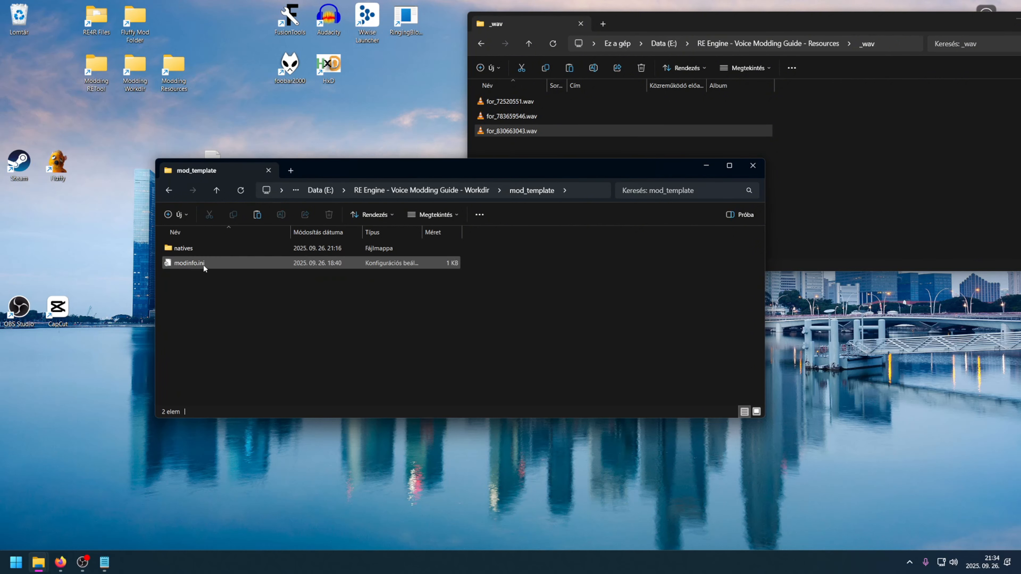
{"action": "double_click", "coordinate": [187, 263]}
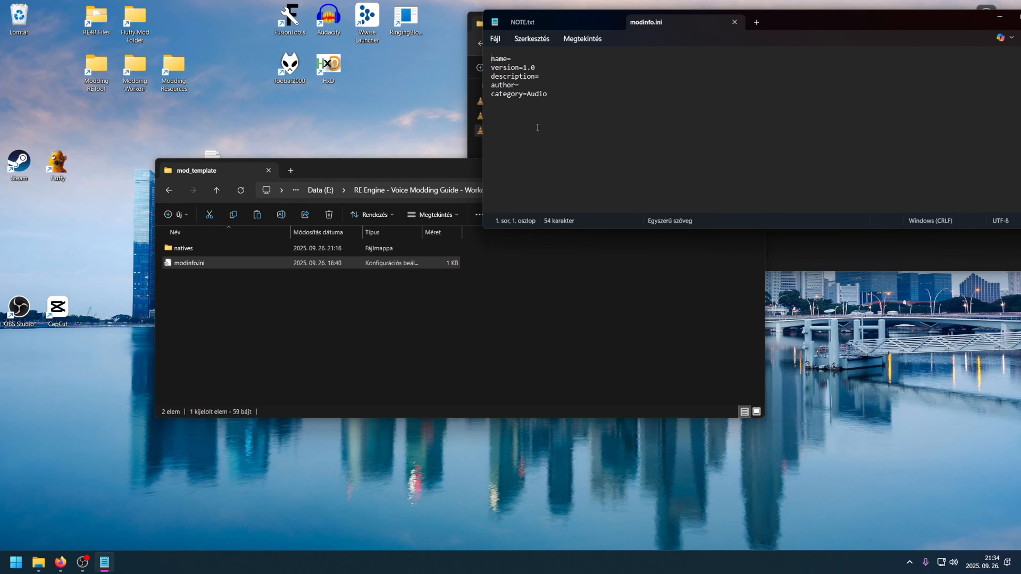
- Paste the copied ch_csb135_dialogue.sbnk.1.x64.en into mod_template's natives\stm\_chainsaw\sound\wwise folder
{"action": "left_click", "coordinate": [251, 290]}
{"action": "double_click", "coordinate": [177, 249]}
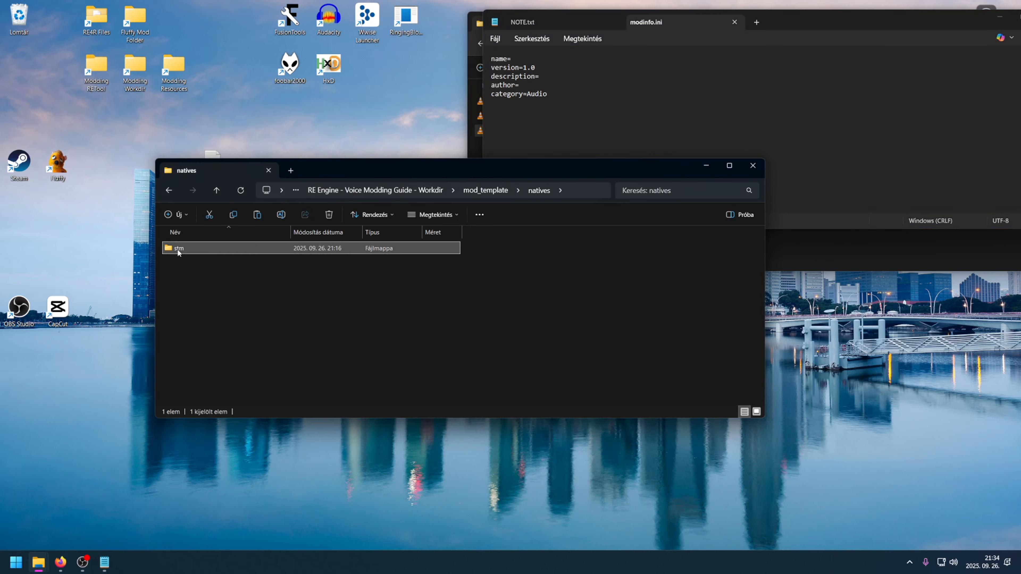
{"action": "double_click", "coordinate": [178, 249]}
{"action": "left_click", "coordinate": [189, 249]}
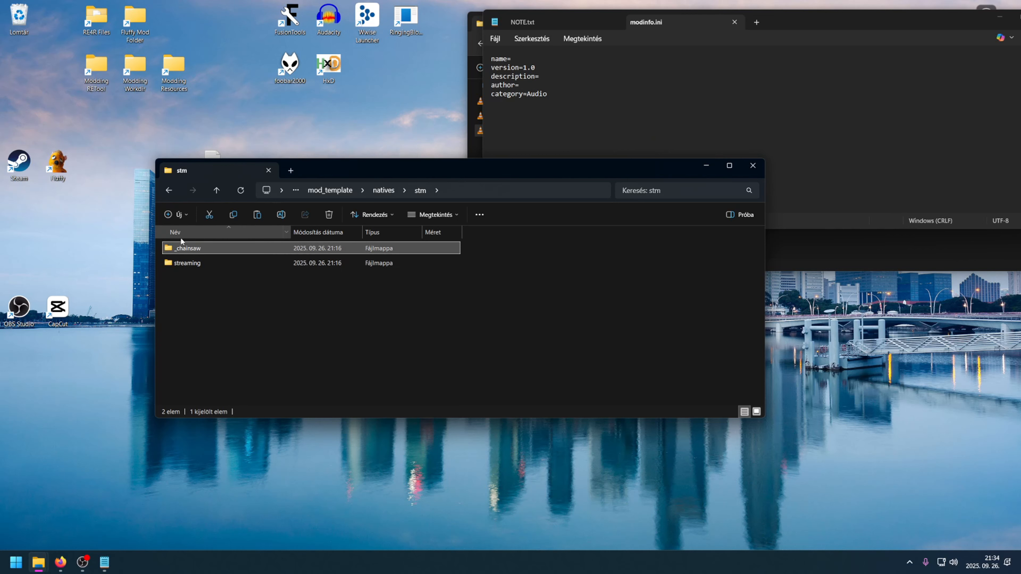
{"action": "double_click", "coordinate": [199, 249]}
{"action": "double_click", "coordinate": [193, 247]}
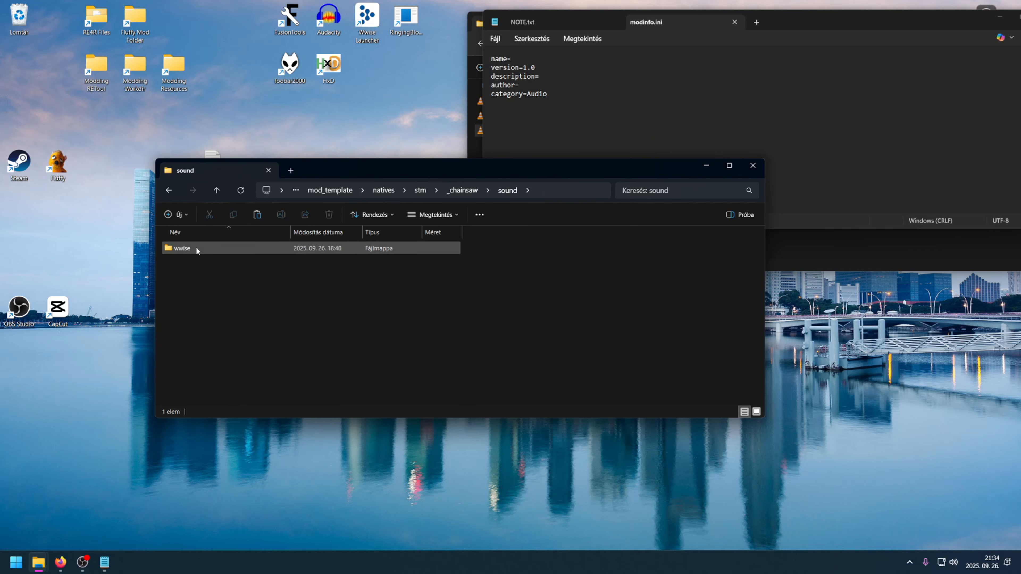
{"action": "double_click", "coordinate": [196, 246]}
{"action": "key", "text": "ctrl+v"}
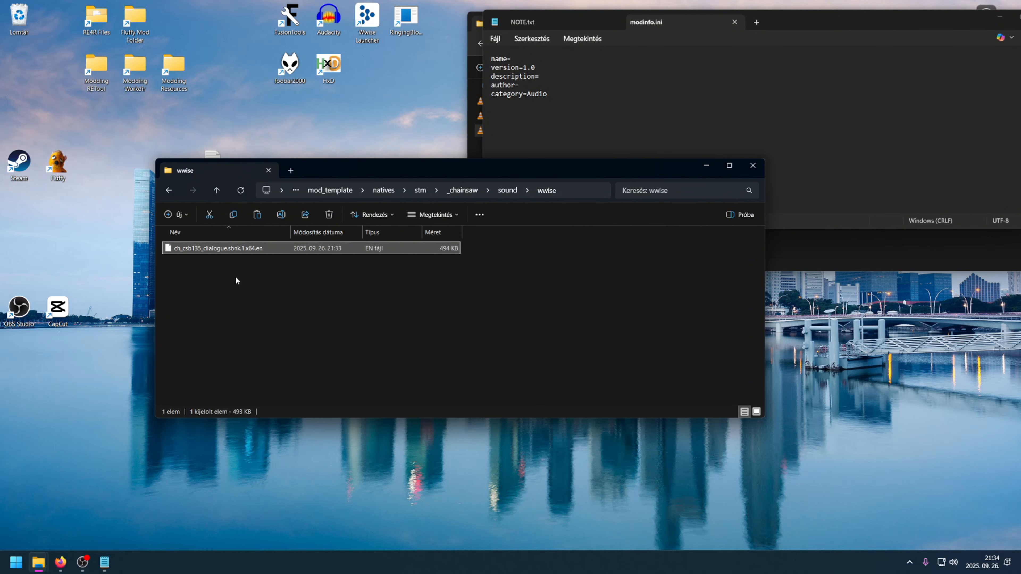
- Compress mod_template's natives folder and modinfo.ini together into a ZIP archive named qwe.zip
{"action": "left_click", "coordinate": [333, 190]}
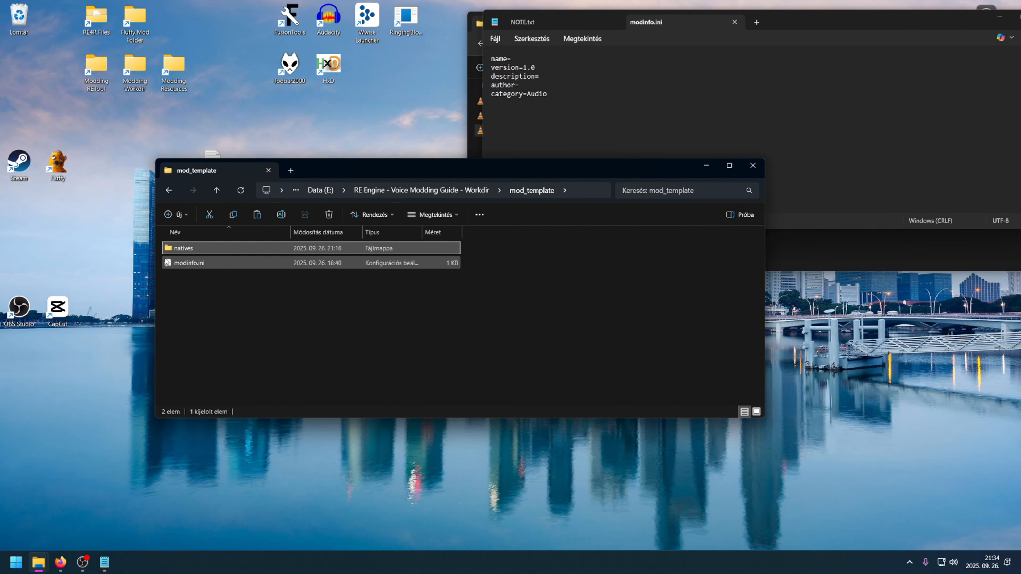
{"action": "left_click_drag", "start_coordinate": [188, 281], "coordinate": [186, 247]}
{"action": "right_click", "coordinate": [185, 248]}
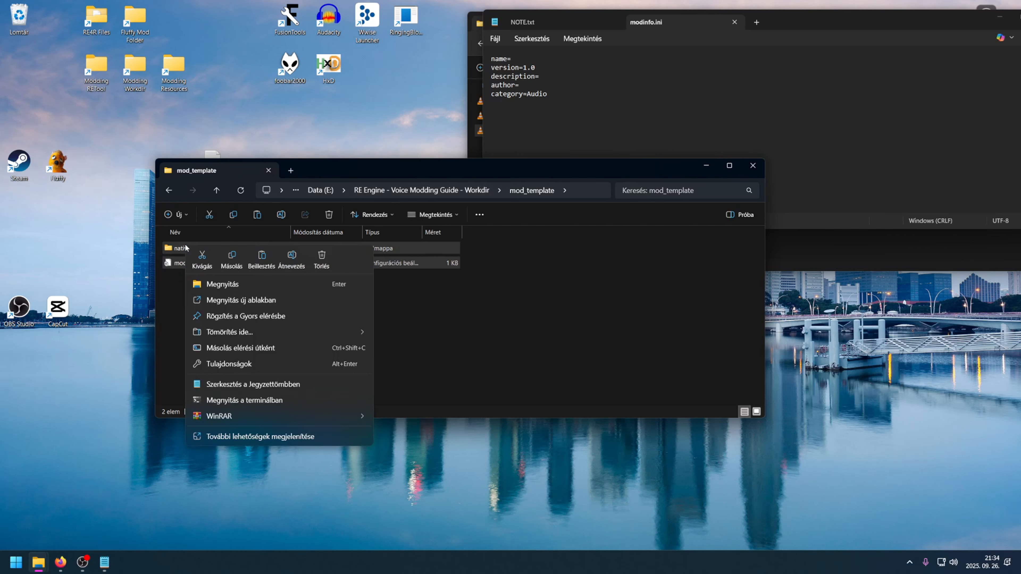
{"action": "mouse_move", "coordinate": [285, 332]}
{"action": "left_click", "coordinate": [404, 334]}
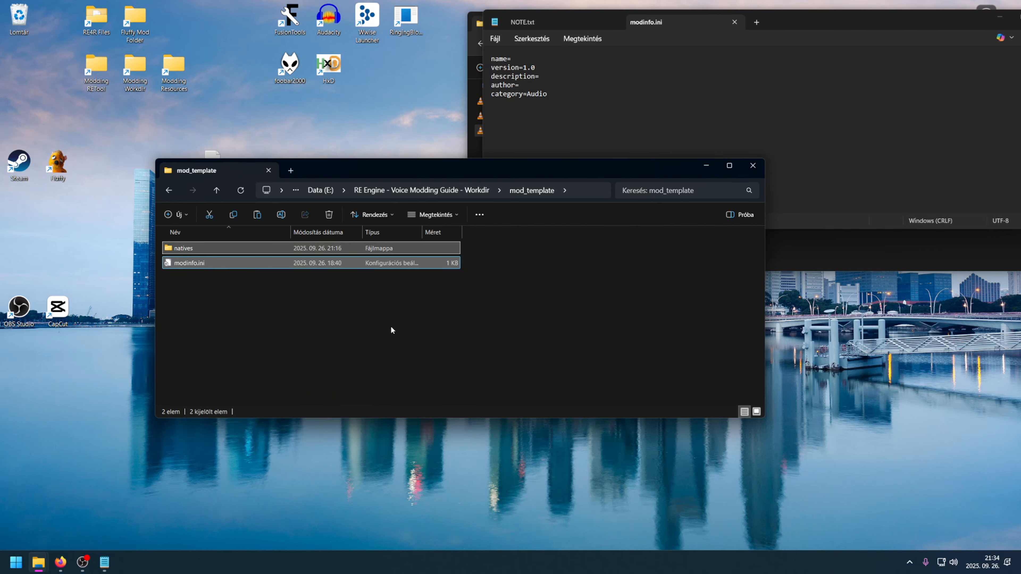
{"action": "type", "text": "qwe.zip"}
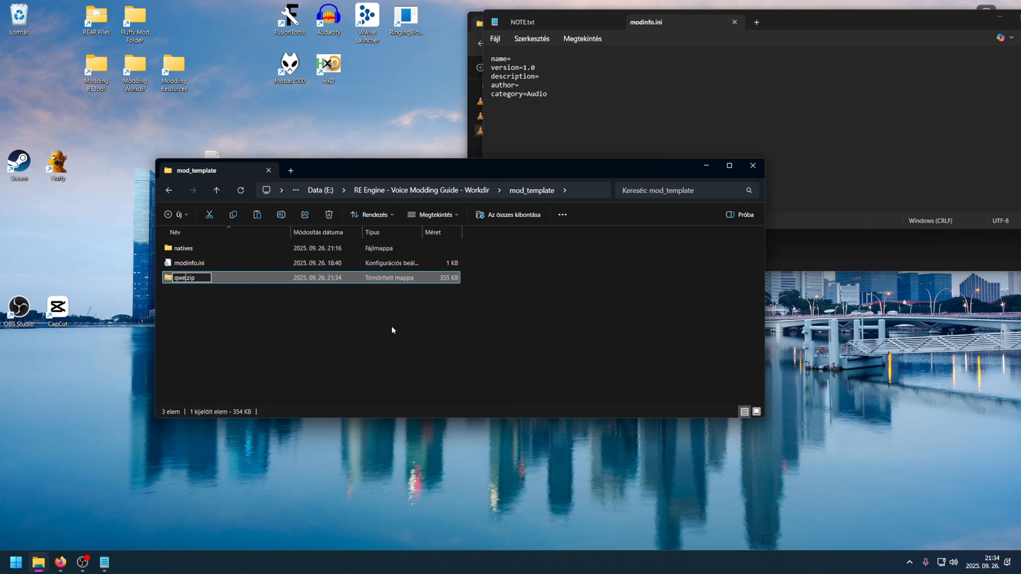
{"action": "key", "text": "Return"}
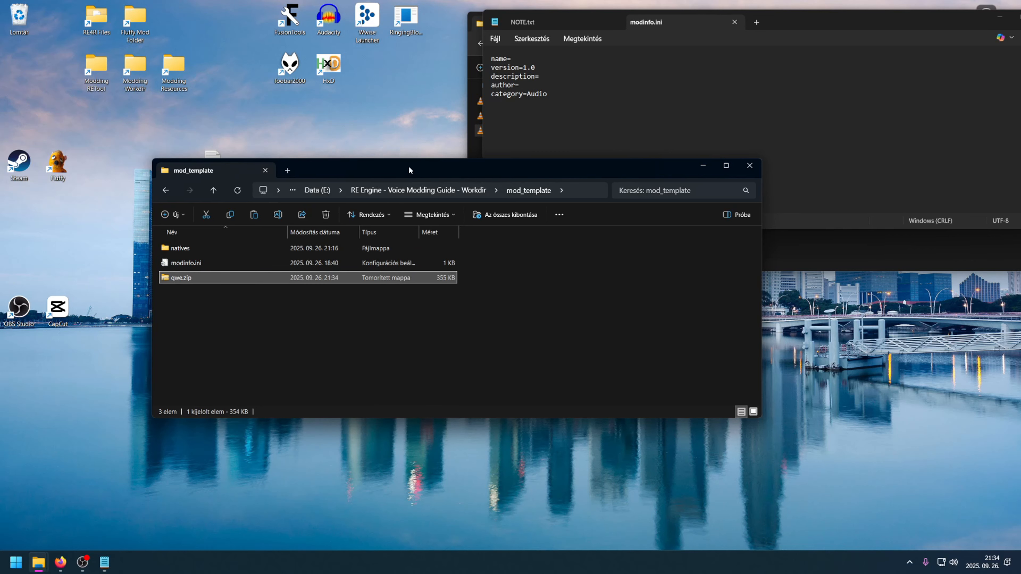
- Move qwe.zip from mod_template into Fluffy Mod Manager's Games\RE4R\Mods folder
{"action": "left_click_drag", "start_coordinate": [408, 166], "coordinate": [382, 171]}
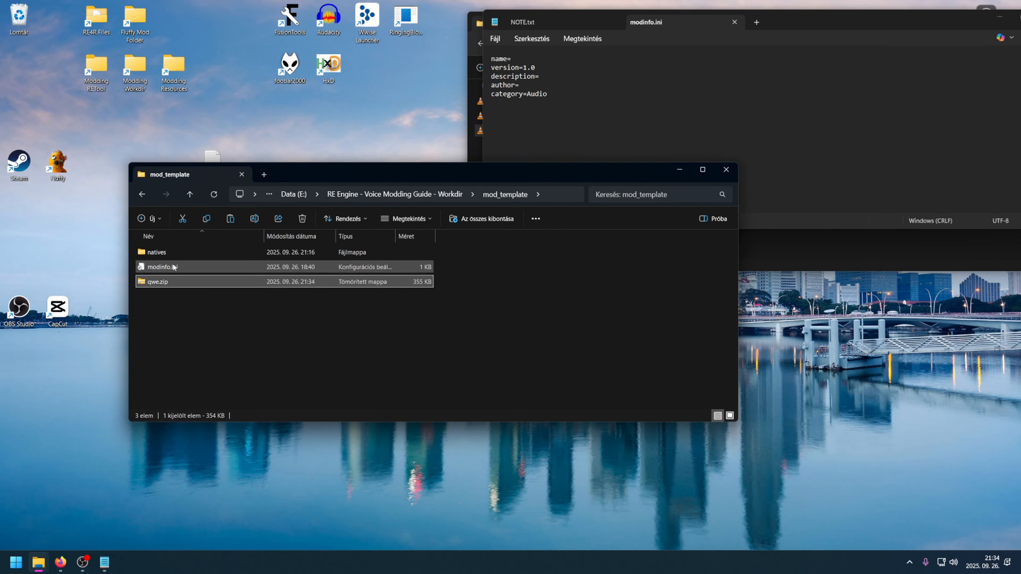
{"action": "left_click_drag", "start_coordinate": [327, 177], "coordinate": [247, 200]}
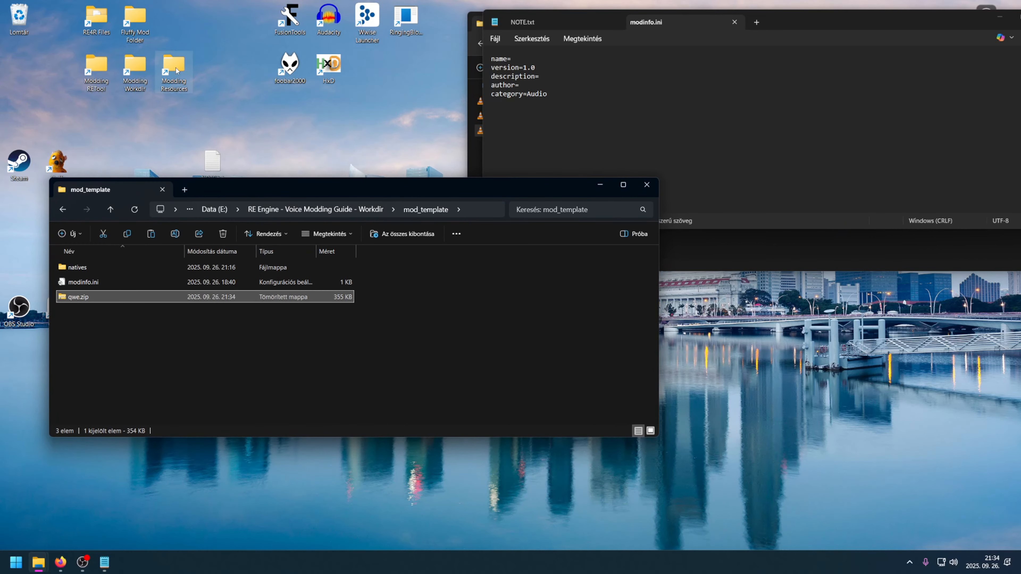
{"action": "double_click", "coordinate": [140, 25]}
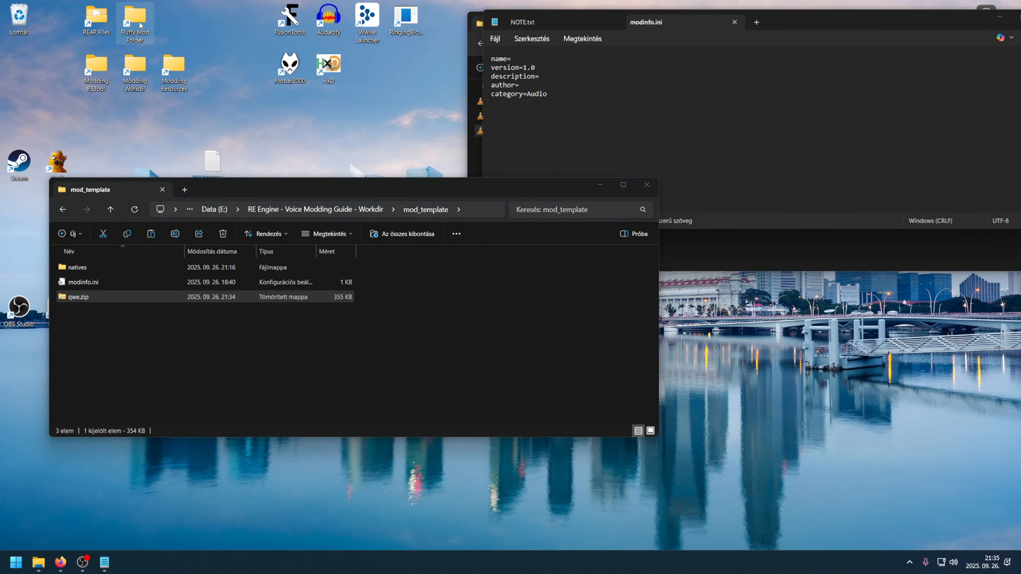
{"action": "left_click_drag", "start_coordinate": [274, 203], "coordinate": [685, 178]}
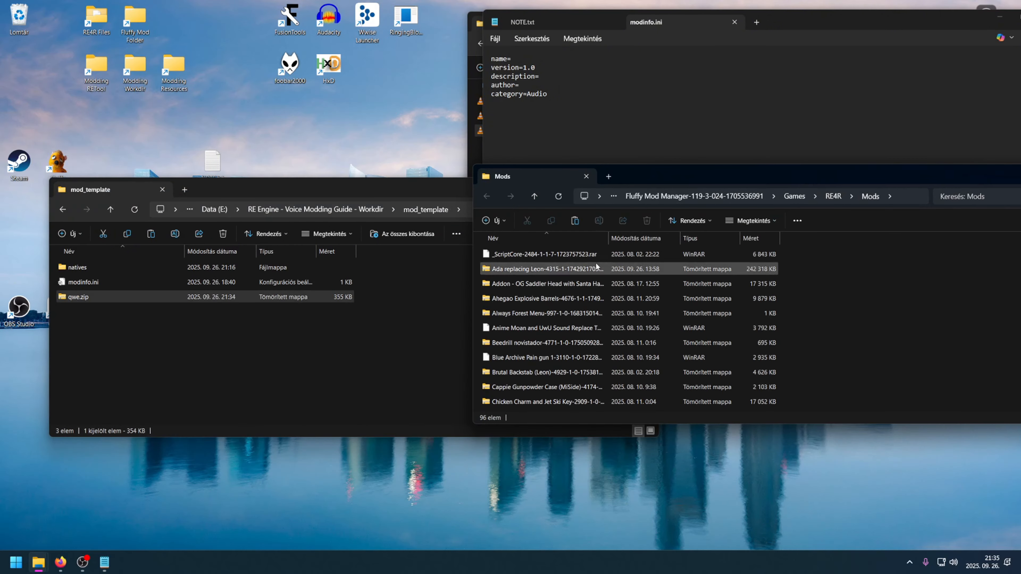
{"action": "left_click_drag", "start_coordinate": [117, 297], "coordinate": [928, 337]}
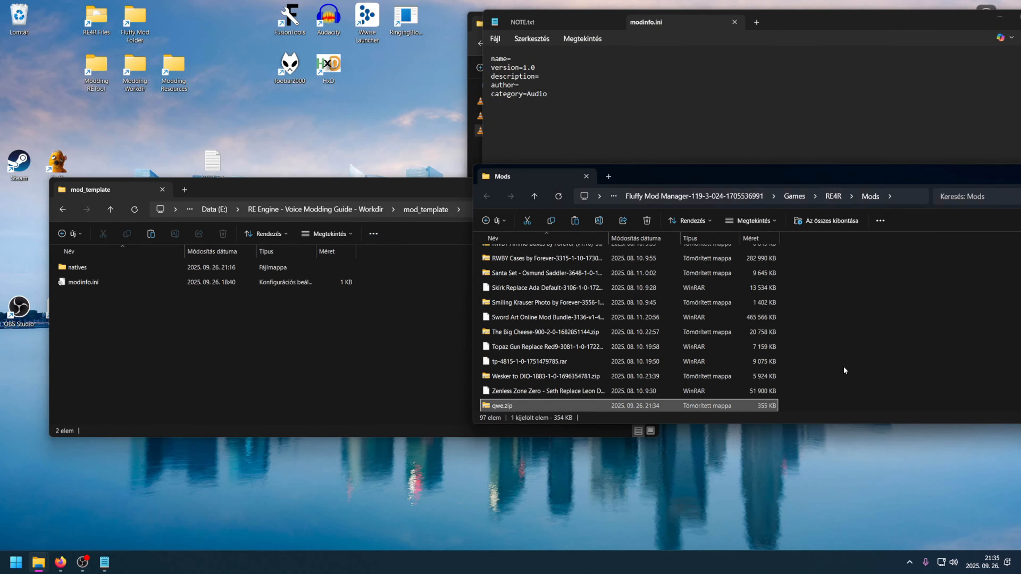
- Switch to Fluffy Mod Manager and open the Misc category of the Resident Evil 4 mod list
{"action": "double_click", "coordinate": [57, 160]}
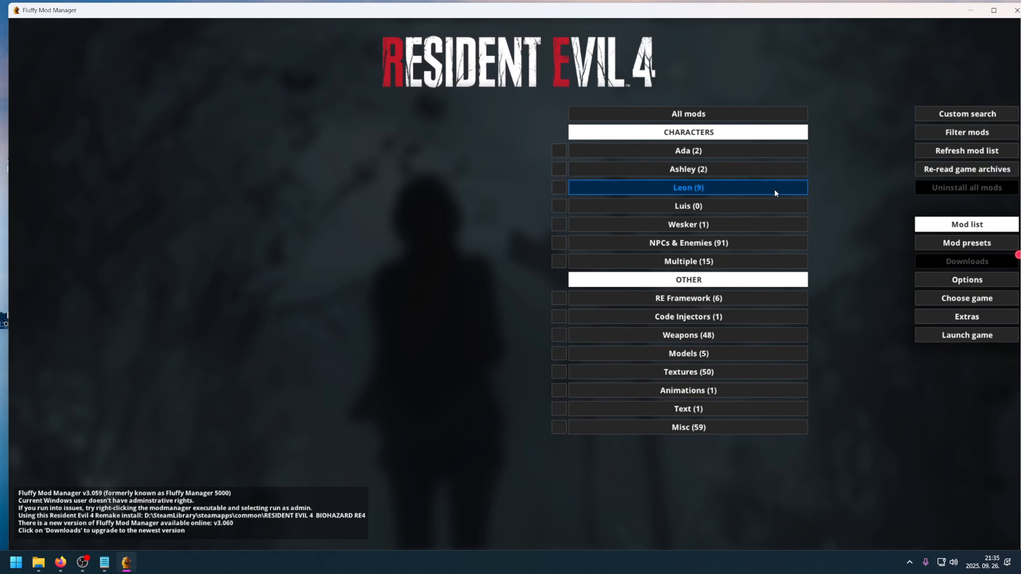
{"action": "left_click", "coordinate": [765, 428]}
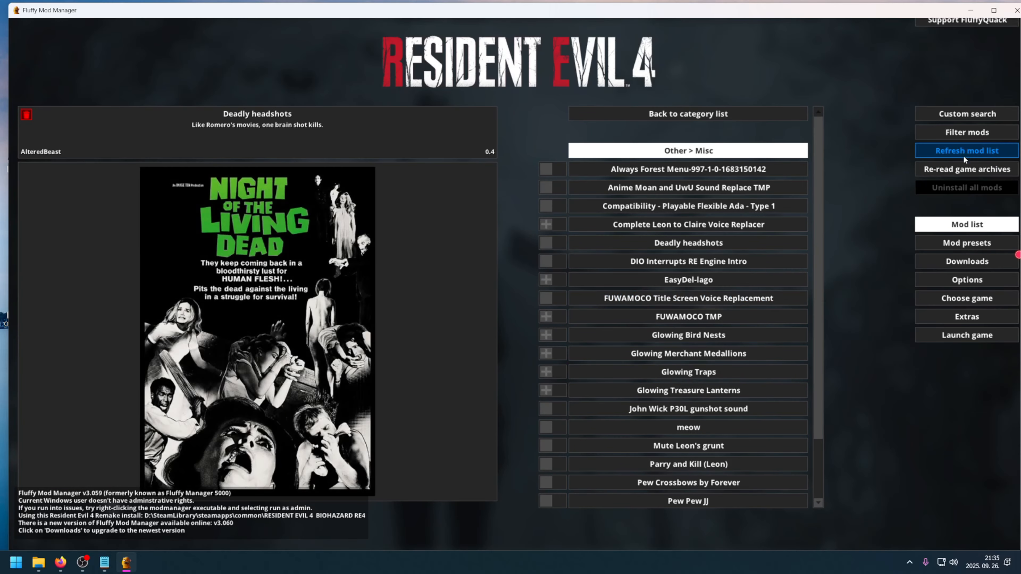
- Install the qwe mod from the Other > Misc category
{"action": "scroll", "coordinate": [744, 266], "scroll_direction": "down", "scroll_amount": 4}
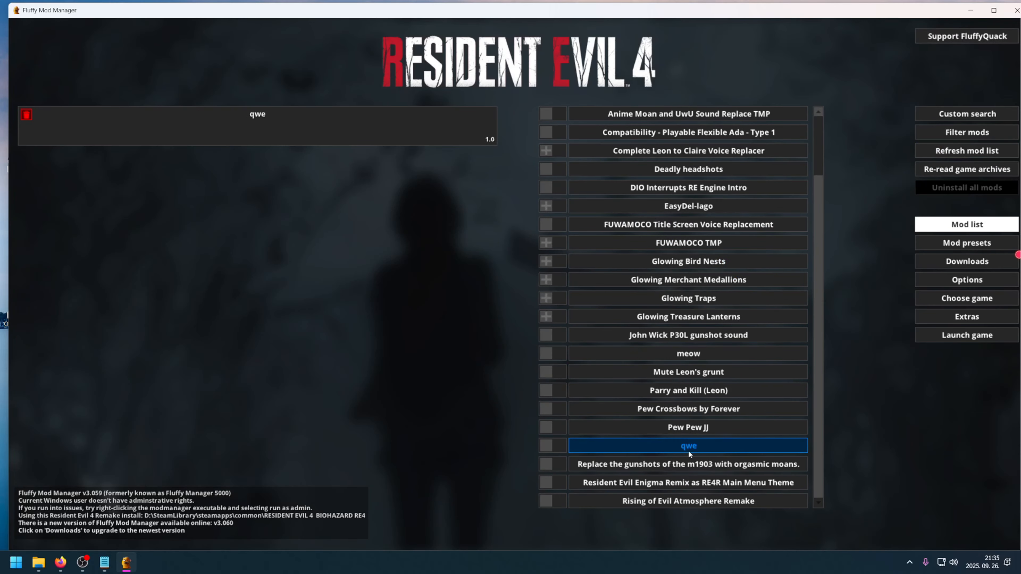
{"action": "left_click", "coordinate": [690, 444]}
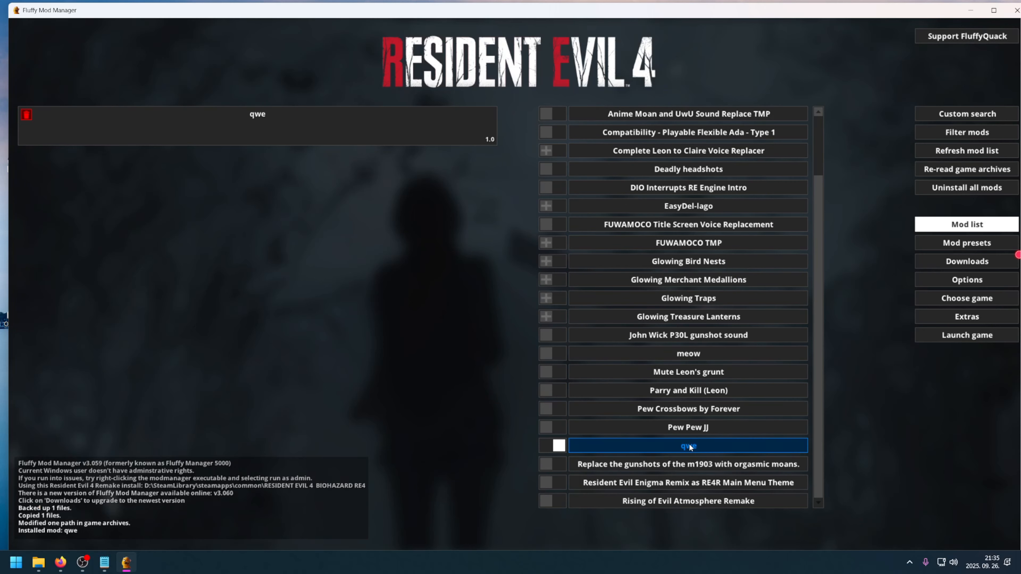
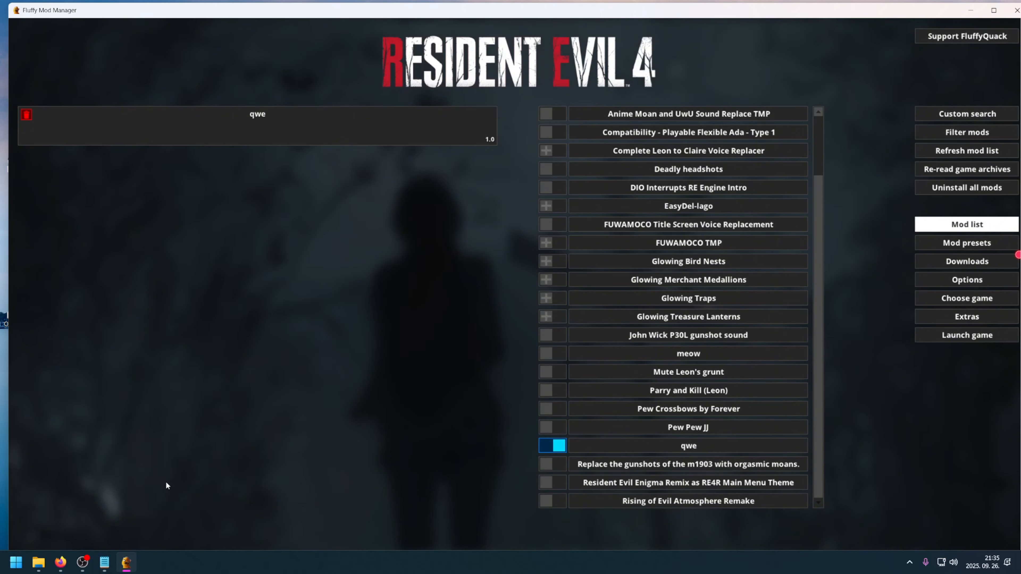
- Switch to the Nexus Mods article in Firefox and highlight the "Type 2 - PCK without BNK link" section
{"action": "left_click", "coordinate": [61, 562]}
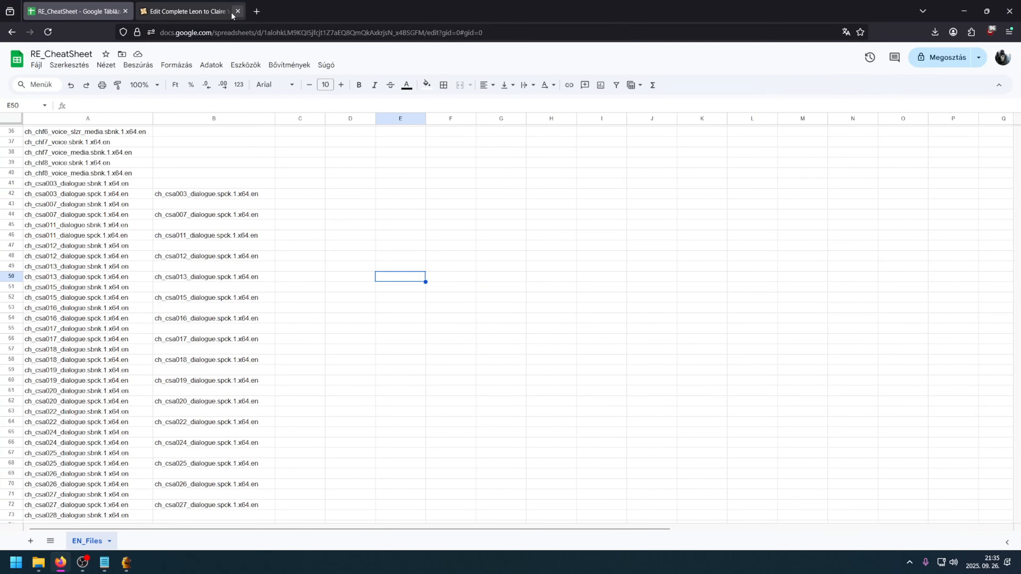
{"action": "left_click", "coordinate": [189, 11]}
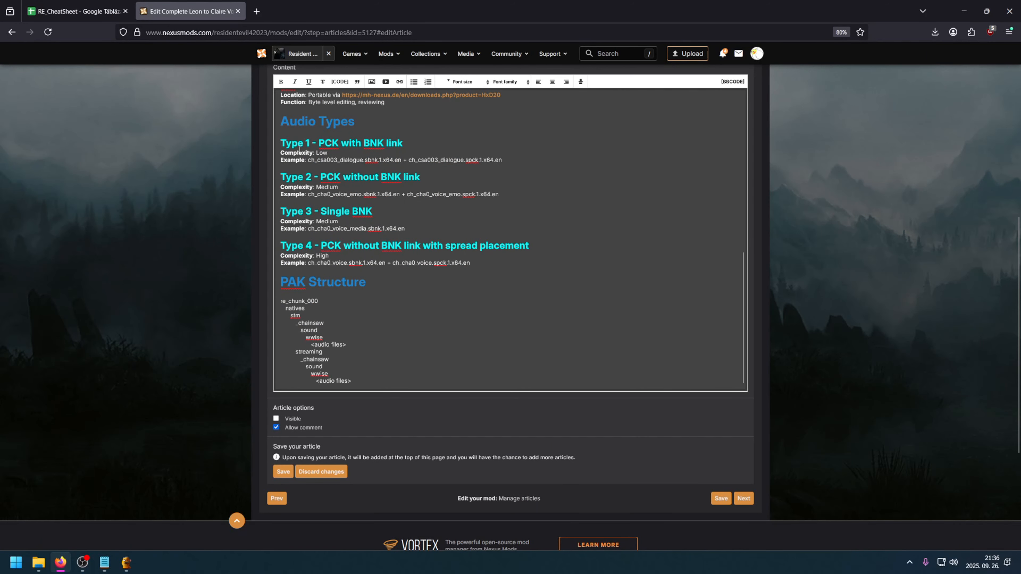
{"action": "left_click_drag", "start_coordinate": [282, 176], "coordinate": [513, 194]}
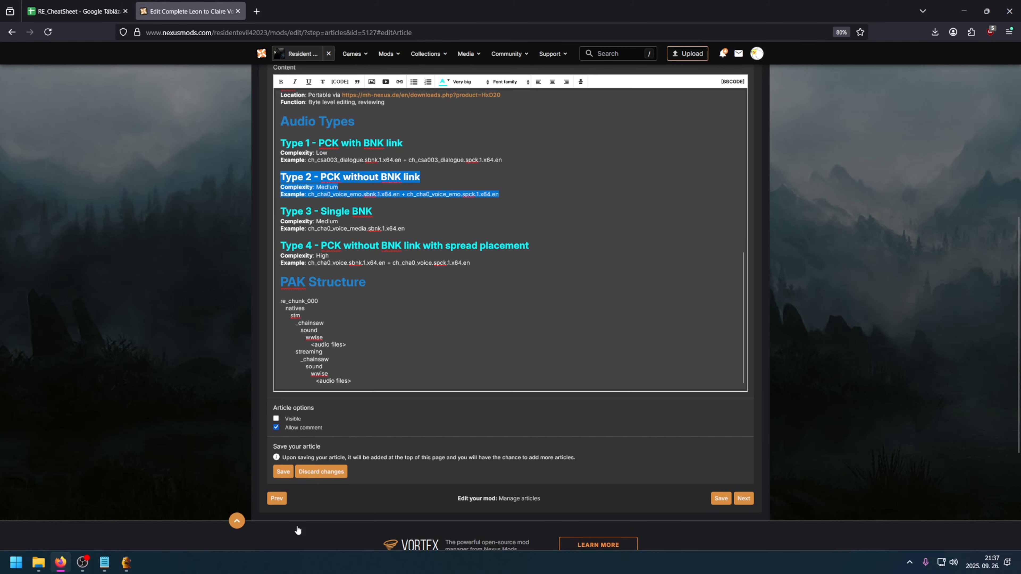
- Show the desktop and launch the Wwise Editor from the Fusion tools shortcut
{"action": "key", "text": "super+d"}
{"action": "double_click", "coordinate": [289, 18]}
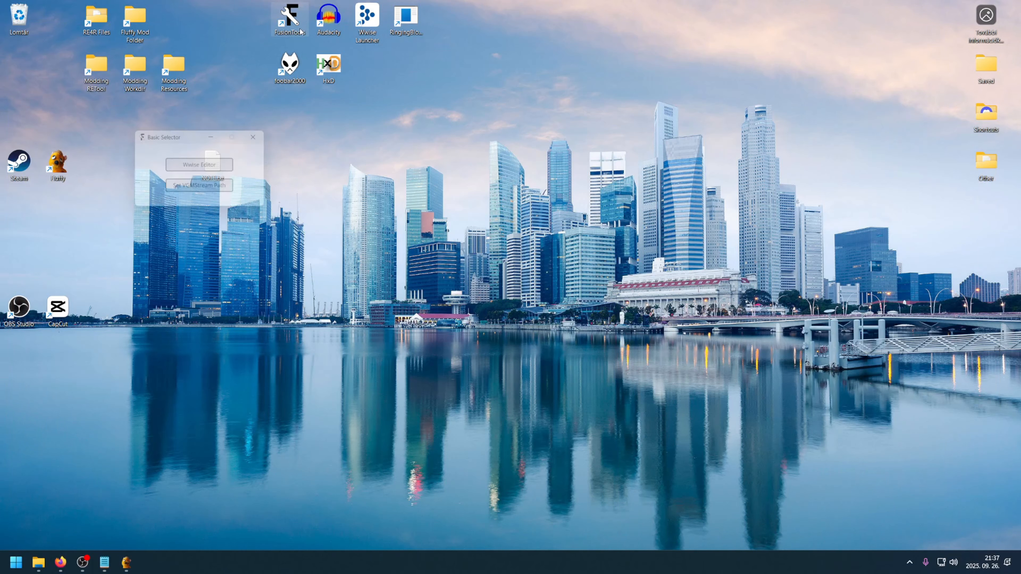
{"action": "left_click", "coordinate": [215, 163]}
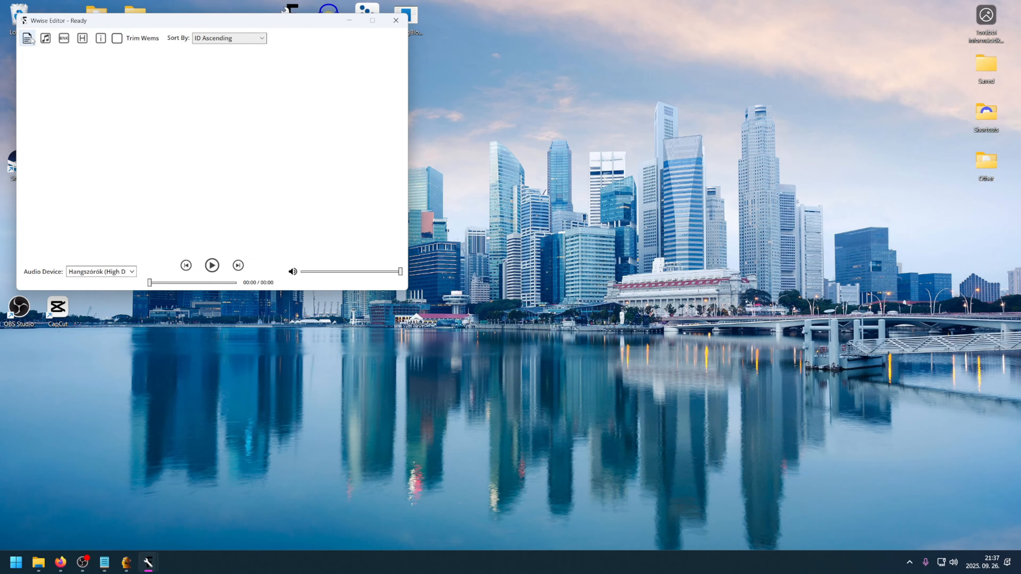
- Check the soundbank ch_dialogue_voice_1st.bnk from the Workdir's _chainsaw folder for Wems and dismiss the information dialog
{"action": "left_click", "coordinate": [28, 39]}
{"action": "left_click", "coordinate": [44, 51]}
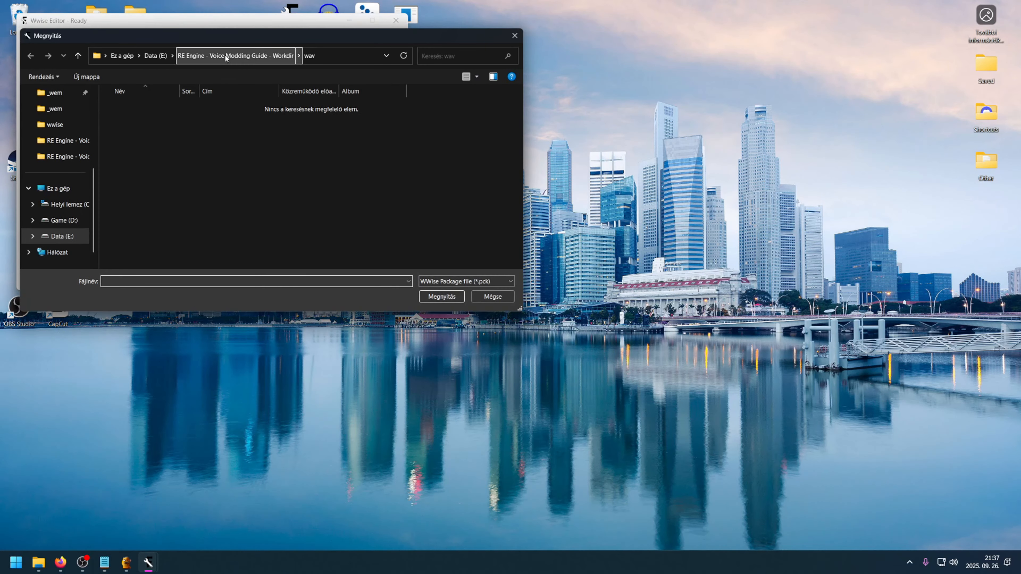
{"action": "left_click", "coordinate": [225, 55]}
{"action": "left_click", "coordinate": [146, 107]}
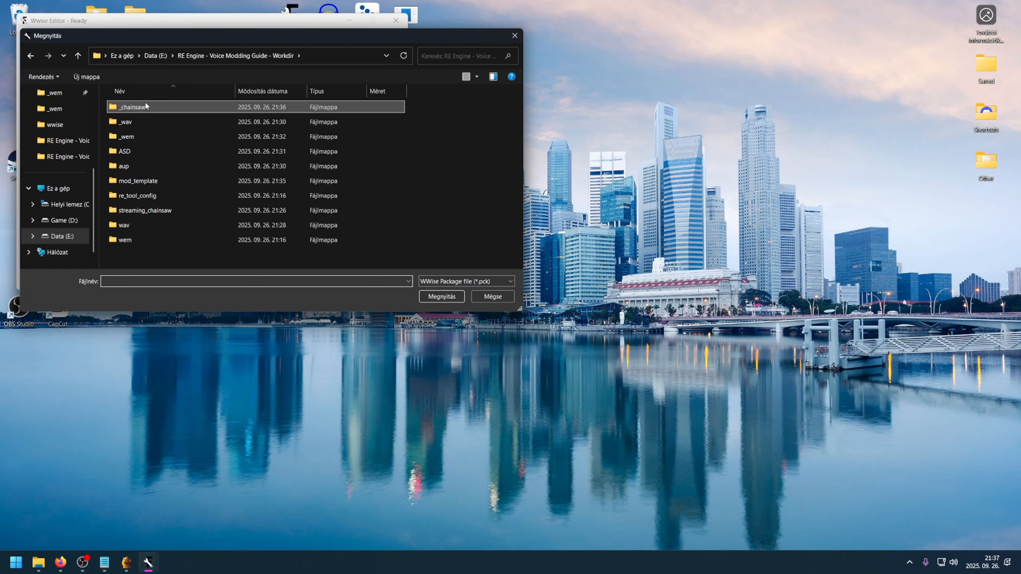
{"action": "double_click", "coordinate": [147, 107]}
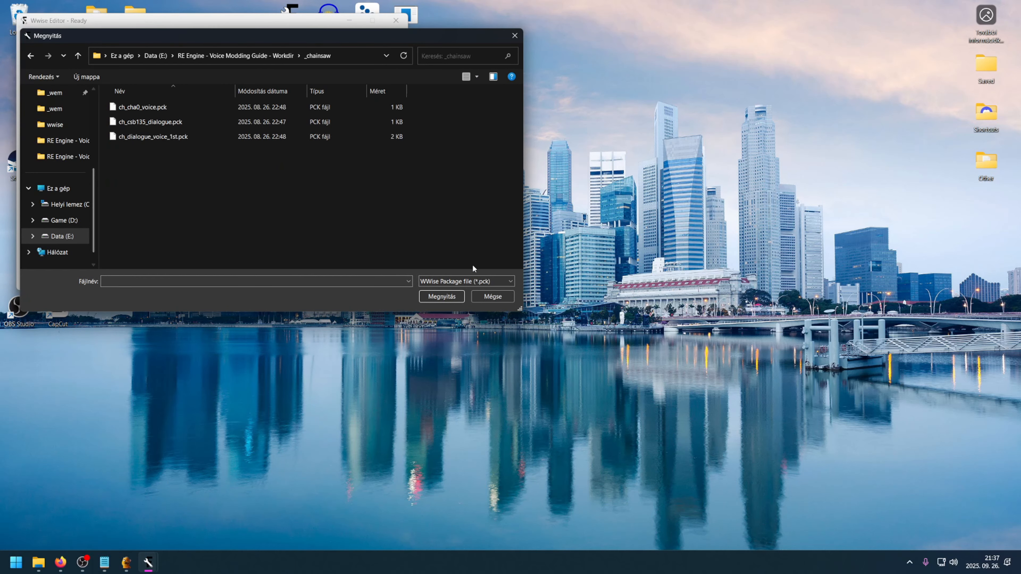
{"action": "left_click", "coordinate": [464, 281]}
{"action": "left_click", "coordinate": [462, 298]}
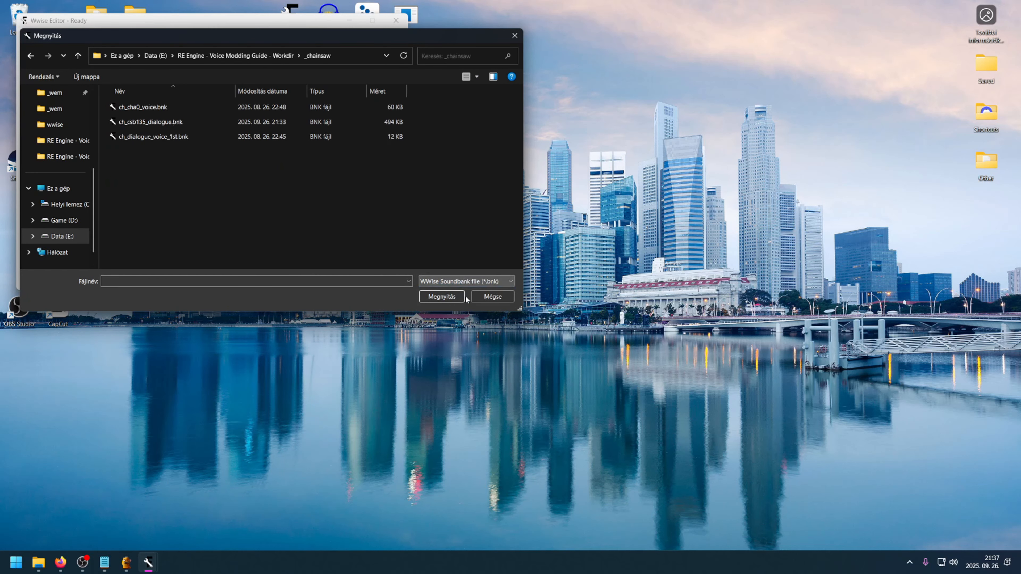
{"action": "left_click", "coordinate": [165, 137]}
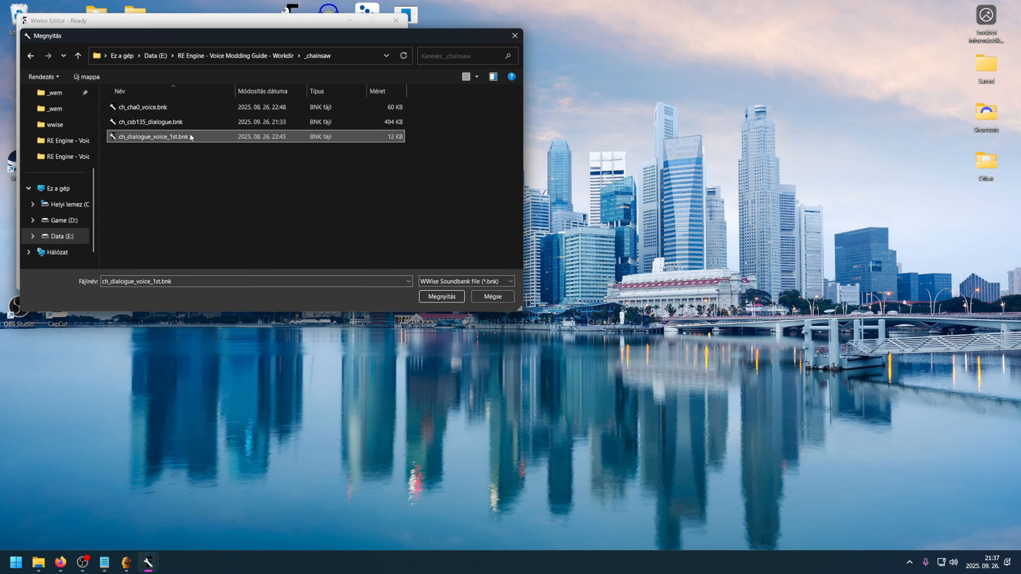
{"action": "double_click", "coordinate": [171, 139]}
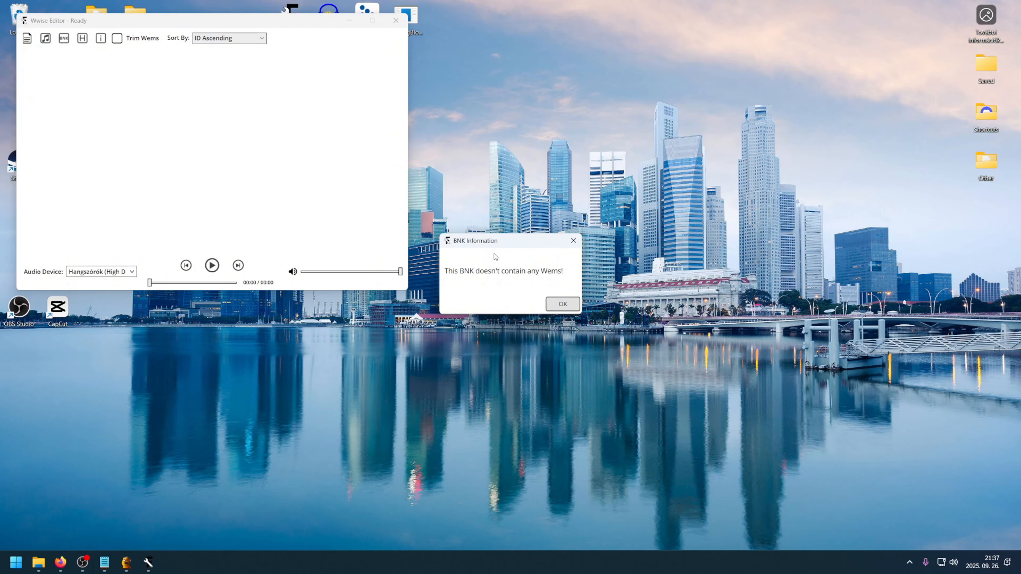
{"action": "left_click_drag", "start_coordinate": [498, 241], "coordinate": [261, 131]}
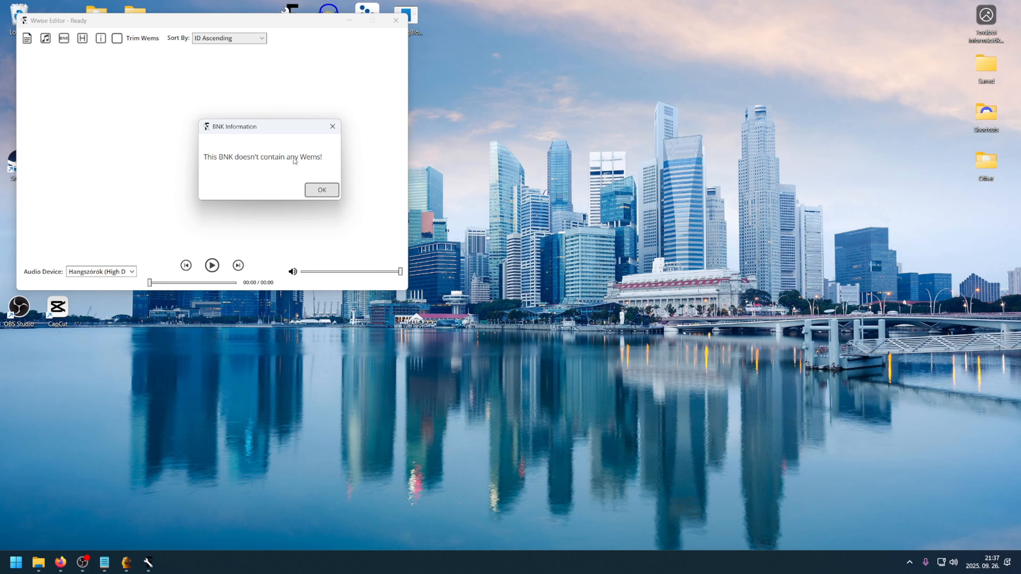
{"action": "left_click", "coordinate": [328, 192]}
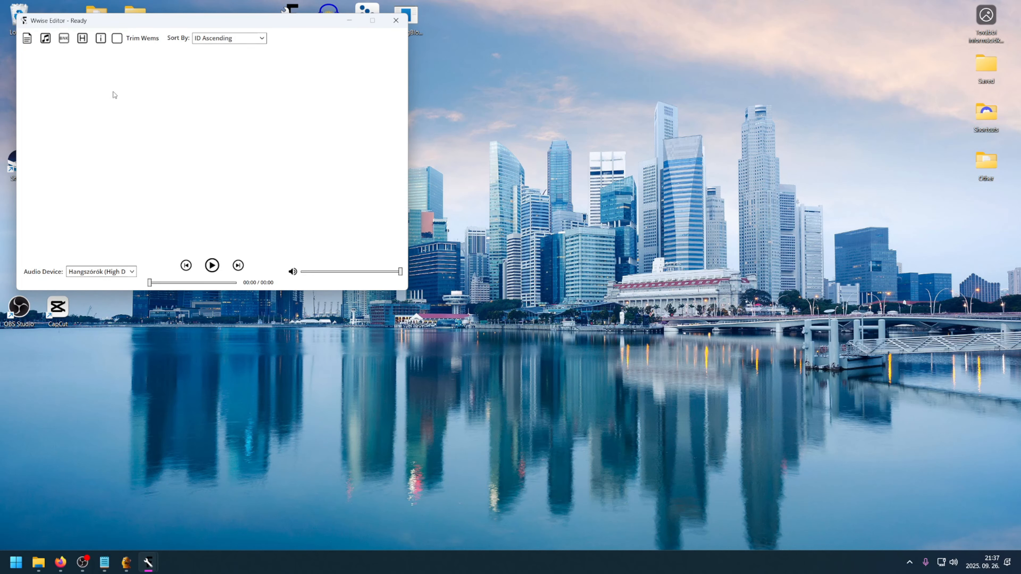
- Open the package ch_dialogue_voice_1st.pck from the _chainsaw folder and review the lengths of its Wem entries
{"action": "left_click", "coordinate": [27, 38]}
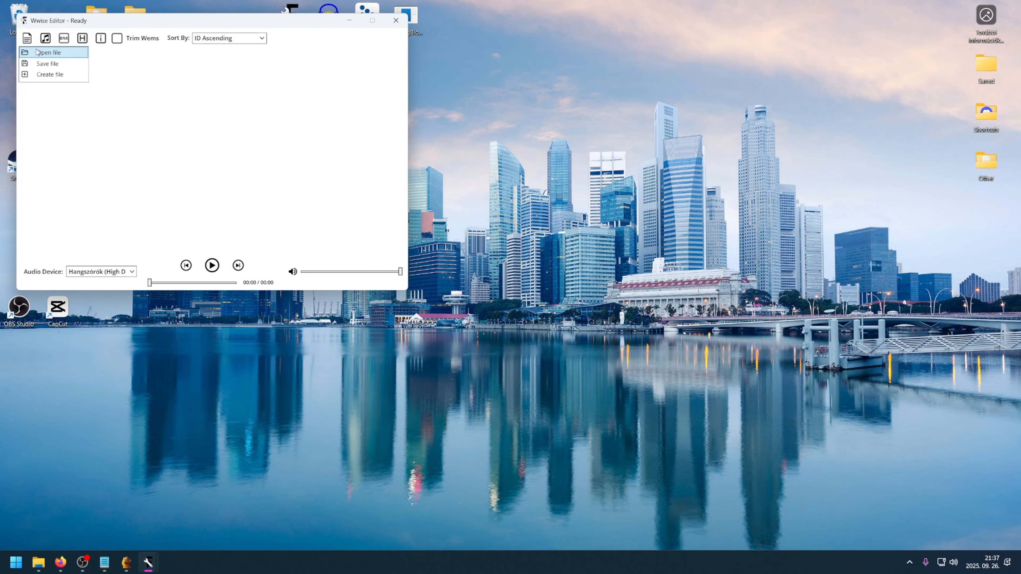
{"action": "left_click", "coordinate": [36, 52]}
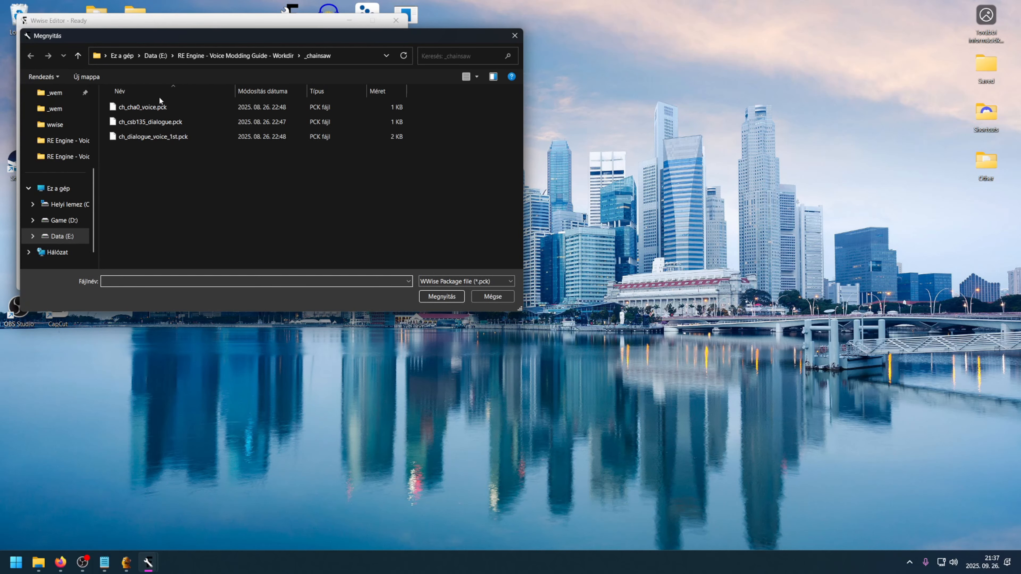
{"action": "double_click", "coordinate": [153, 136]}
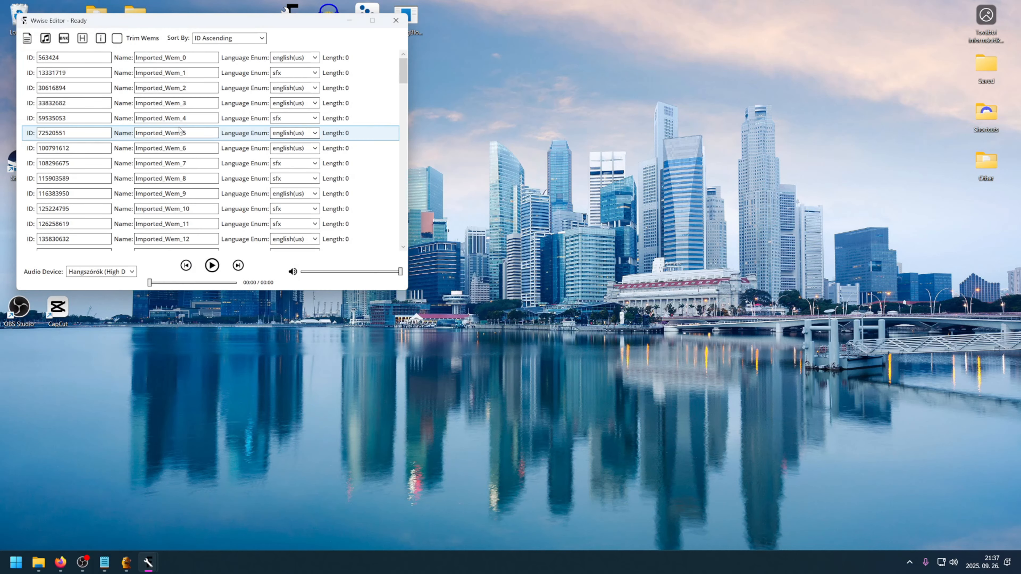
{"action": "scroll", "coordinate": [220, 111], "scroll_direction": "down", "scroll_amount": 20}
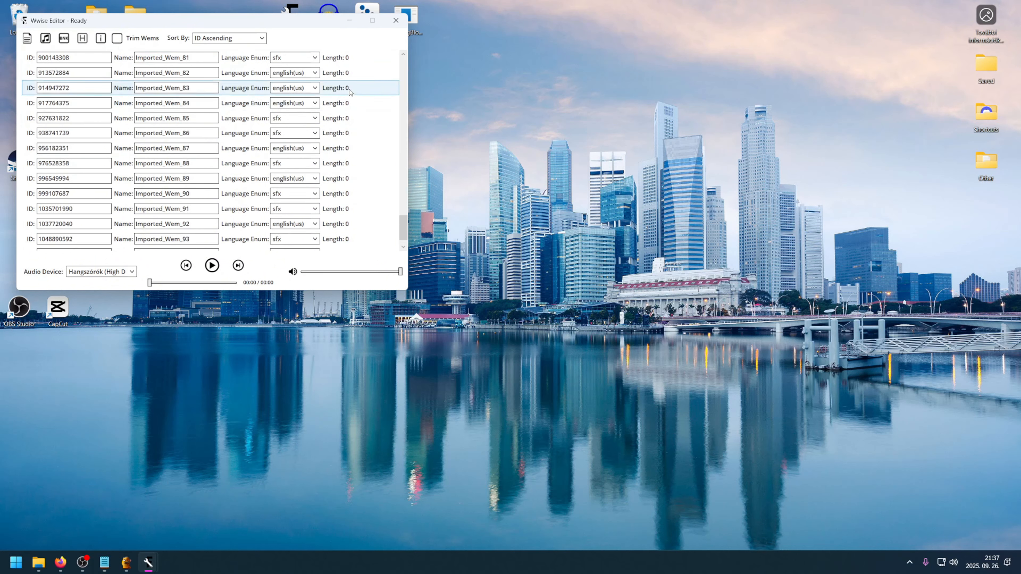
{"action": "scroll", "coordinate": [346, 210], "scroll_direction": "down", "scroll_amount": 2}
{"action": "scroll", "coordinate": [353, 210], "scroll_direction": "up", "scroll_amount": 20}
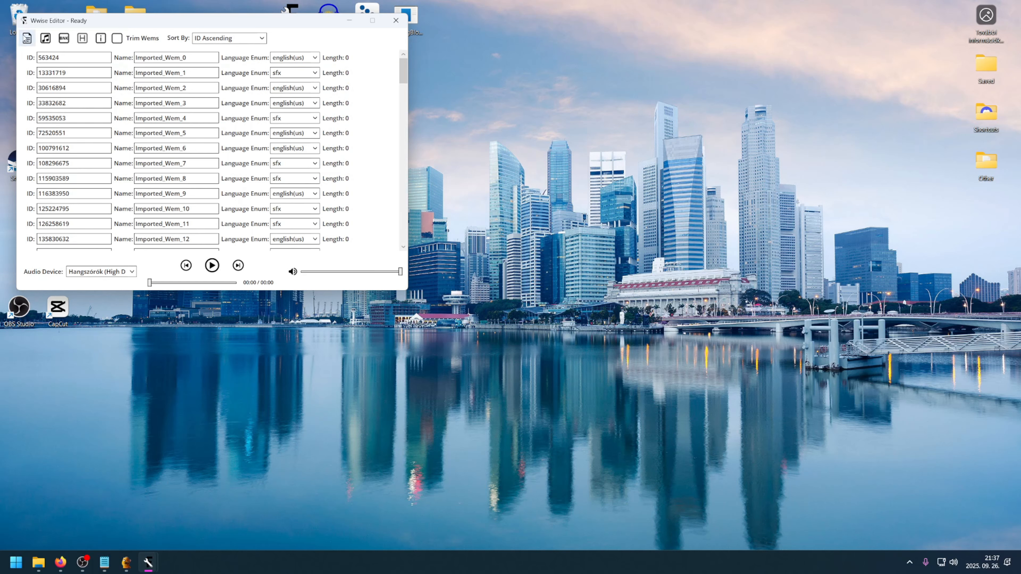
- Open the package ch_dialogue_voice_1st.pck from the Workdir's streaming_chainsaw folder
{"action": "left_click", "coordinate": [27, 38]}
{"action": "left_click", "coordinate": [36, 52]}
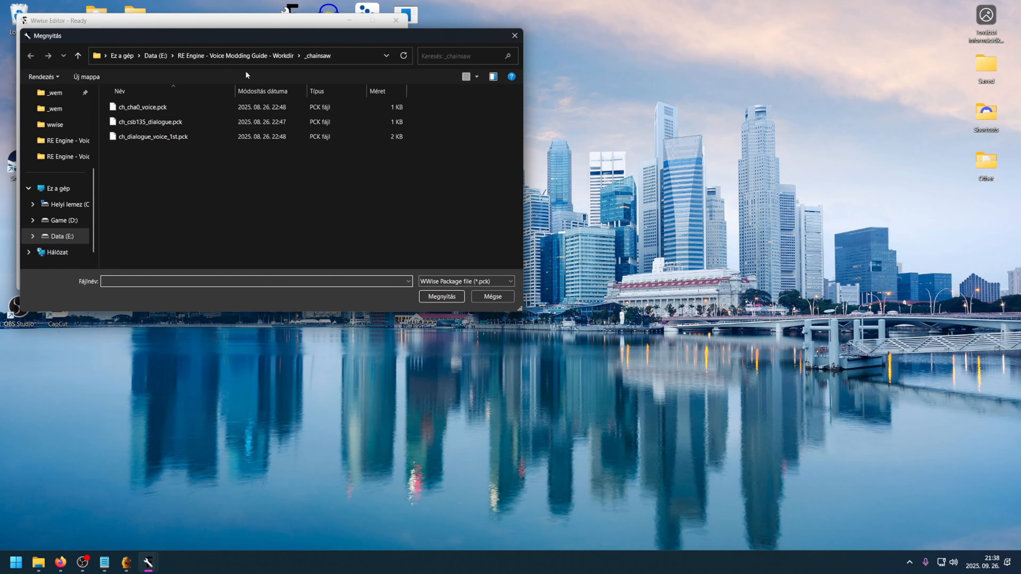
{"action": "left_click", "coordinate": [240, 56]}
{"action": "double_click", "coordinate": [149, 211]}
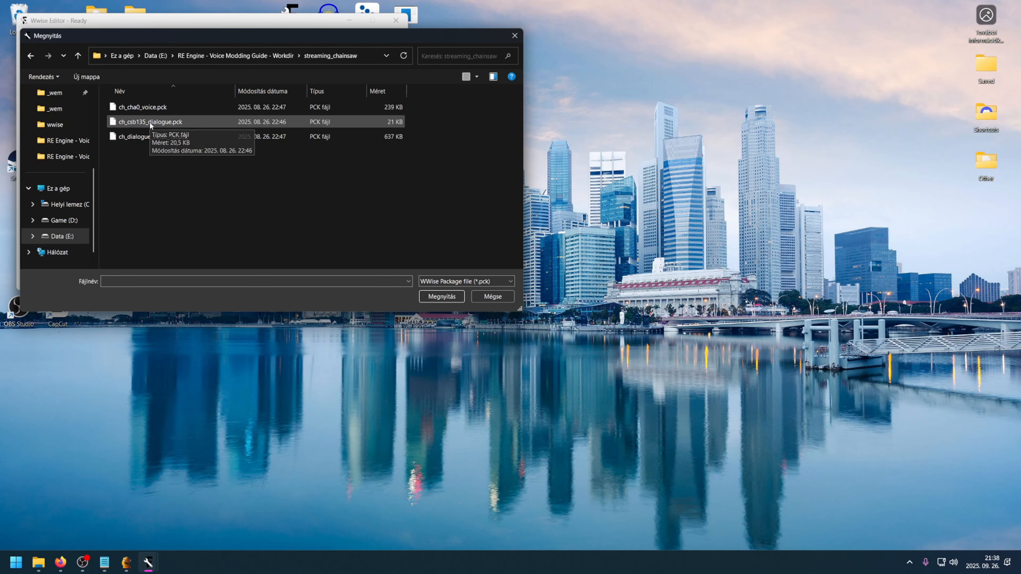
{"action": "double_click", "coordinate": [152, 137]}
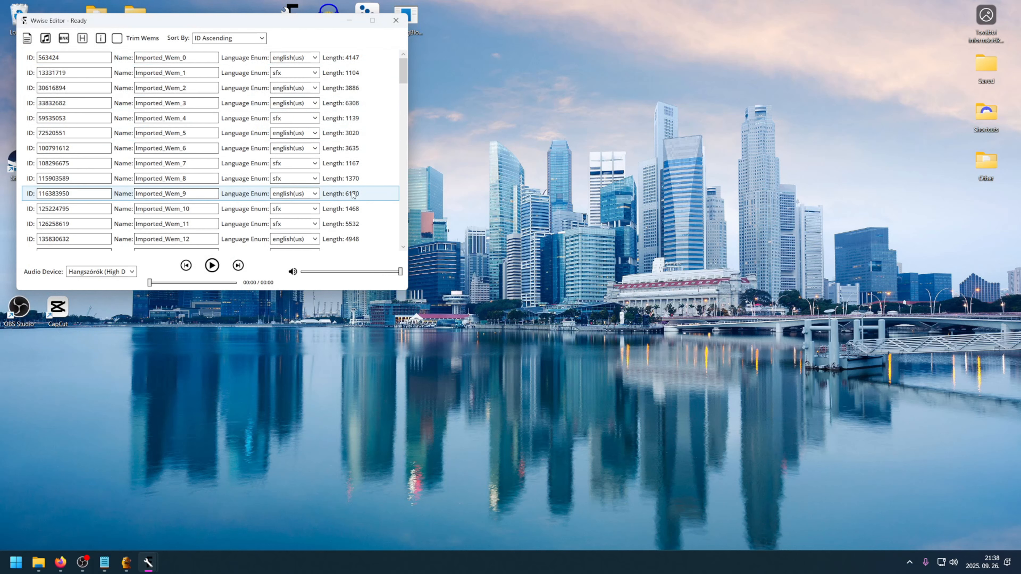
- Look up the "Anyone home?" Wem ID in NOTE.txt and play the matching entry 72520551 in the Wwise Editor
{"action": "key", "text": "alt+Tab"}
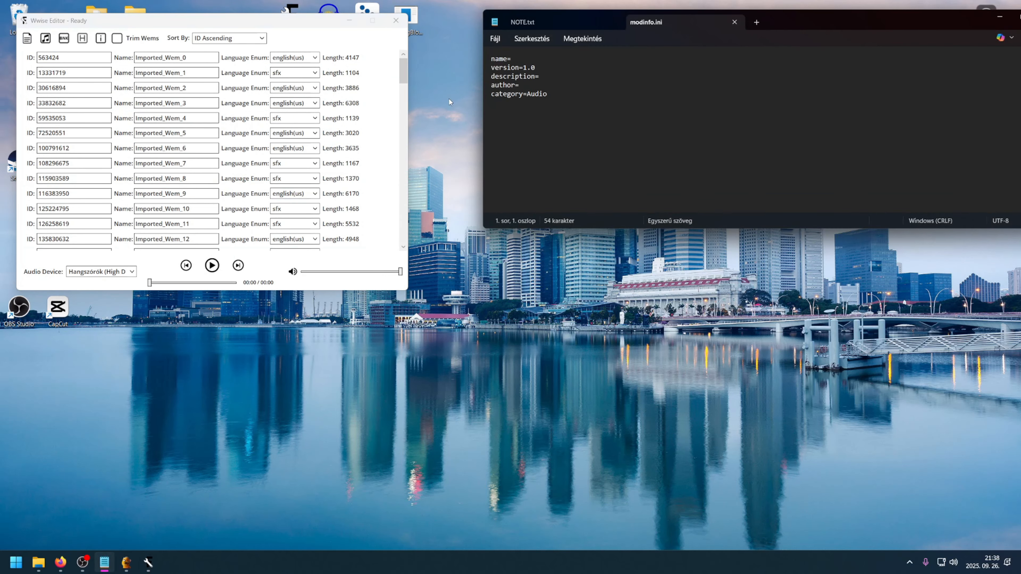
{"action": "left_click", "coordinate": [541, 23]}
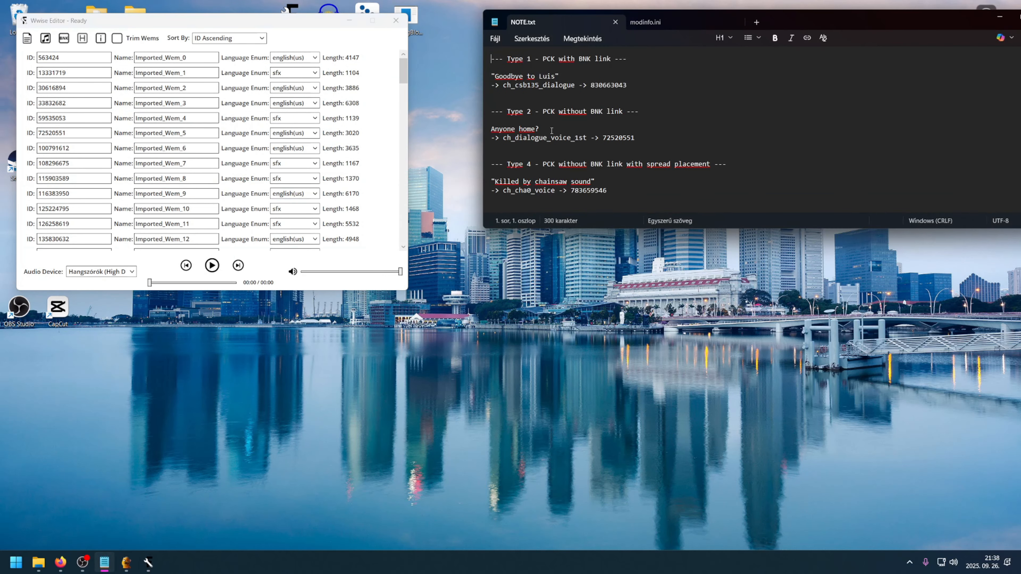
{"action": "left_click_drag", "start_coordinate": [602, 138], "coordinate": [626, 147]}
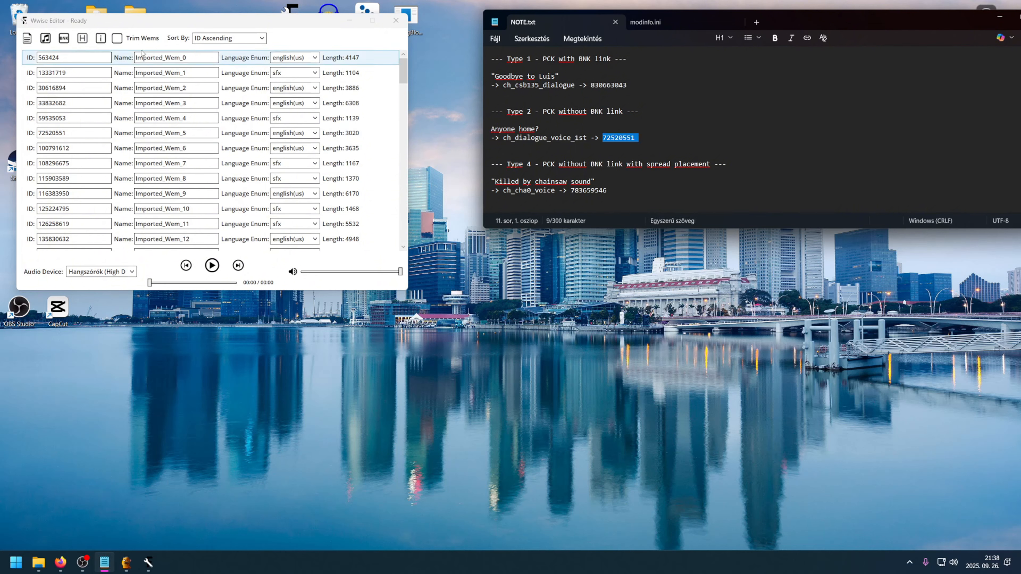
{"action": "left_click", "coordinate": [236, 132]}
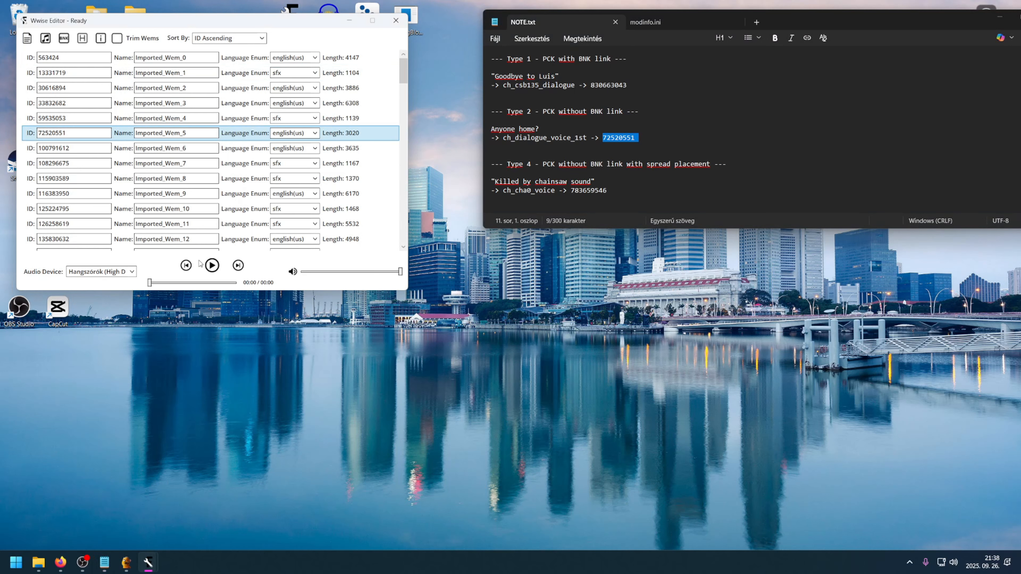
{"action": "left_click", "coordinate": [213, 265]}
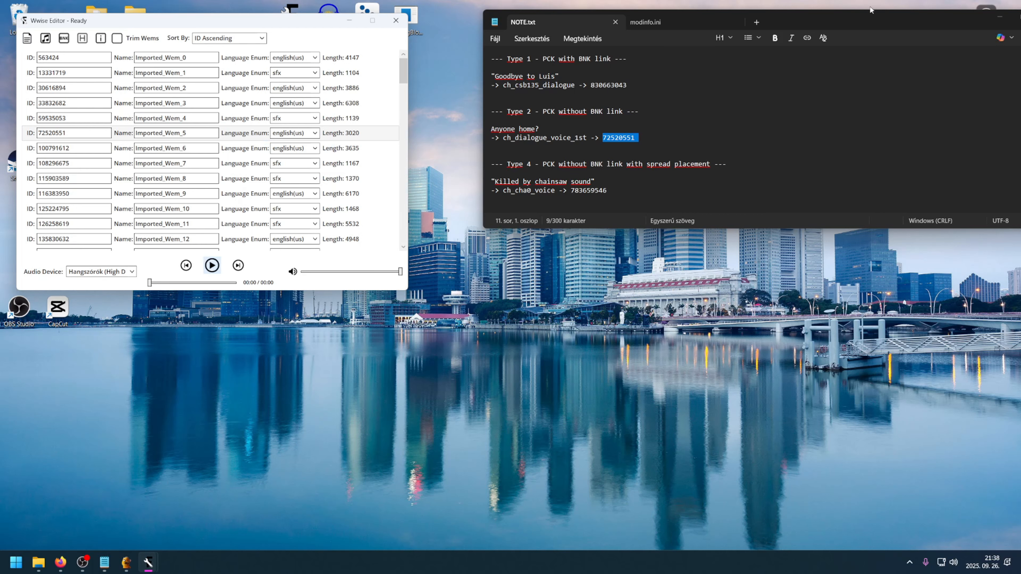
{"action": "left_click_drag", "start_coordinate": [966, 27], "coordinate": [940, 41]}
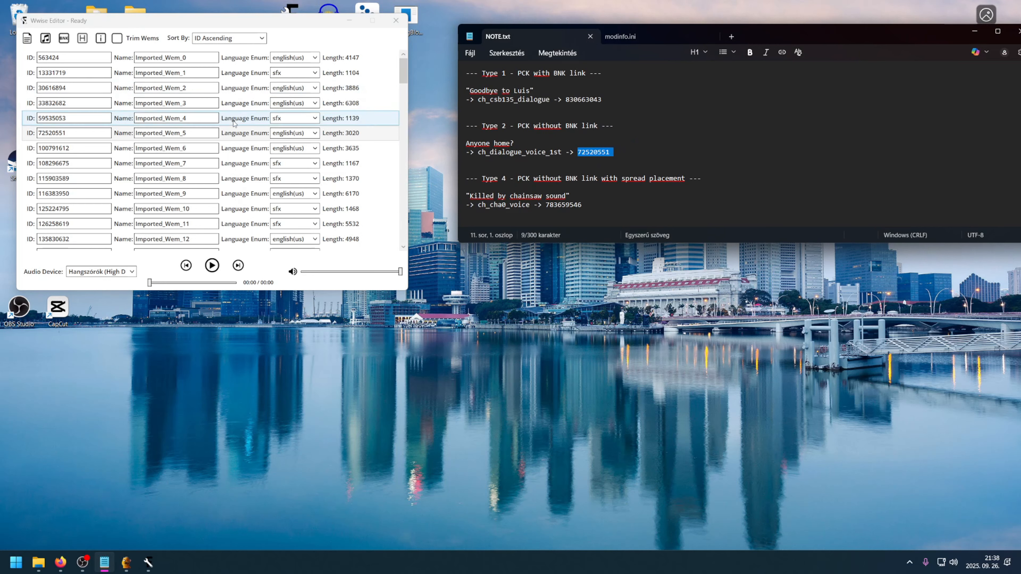
- Export Wem 72520551 as a WAV into the Workdir's wav folder, declining to export with name
{"action": "right_click", "coordinate": [255, 133]}
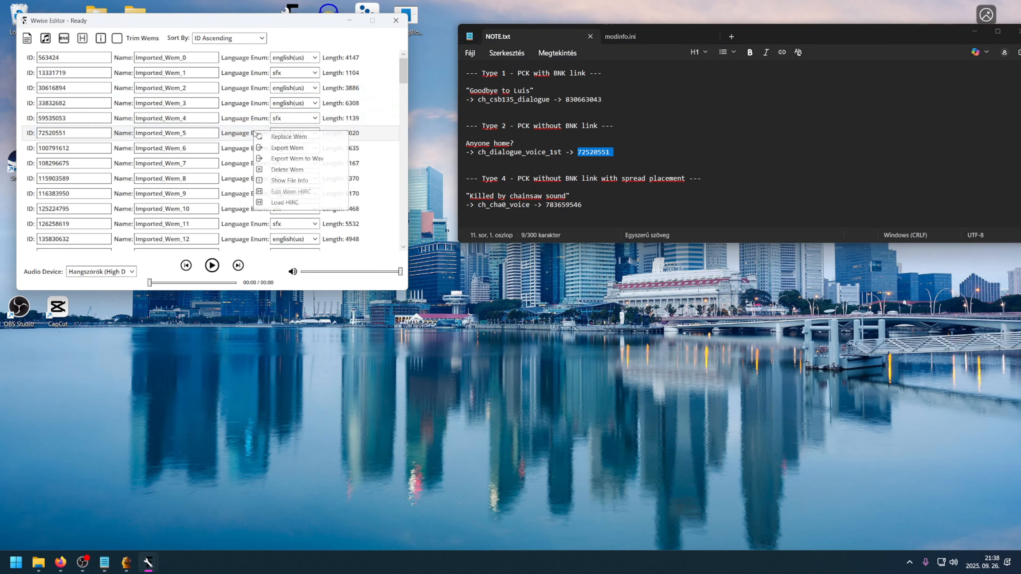
{"action": "left_click", "coordinate": [318, 159]}
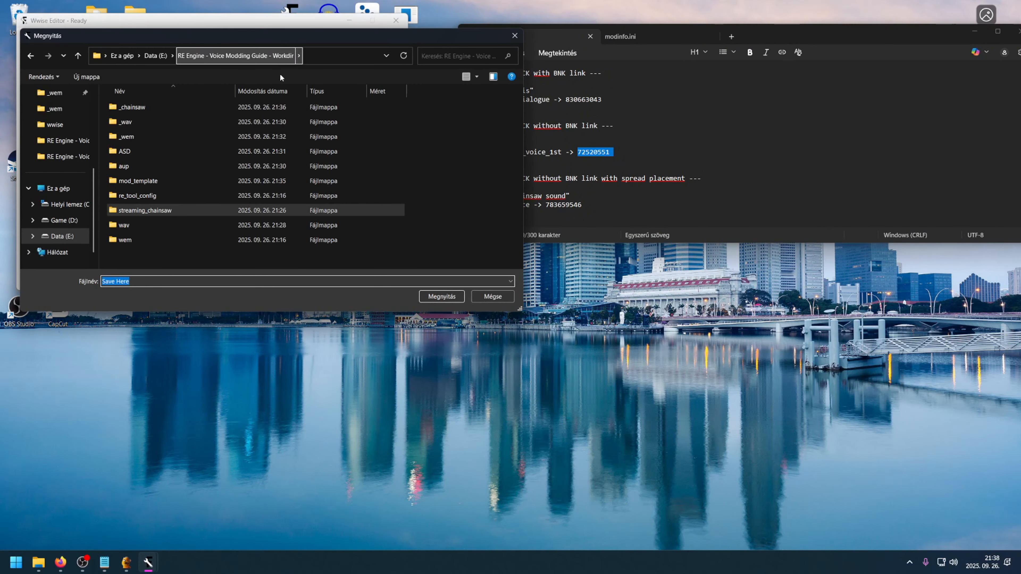
{"action": "double_click", "coordinate": [137, 225]}
{"action": "left_click", "coordinate": [450, 297]}
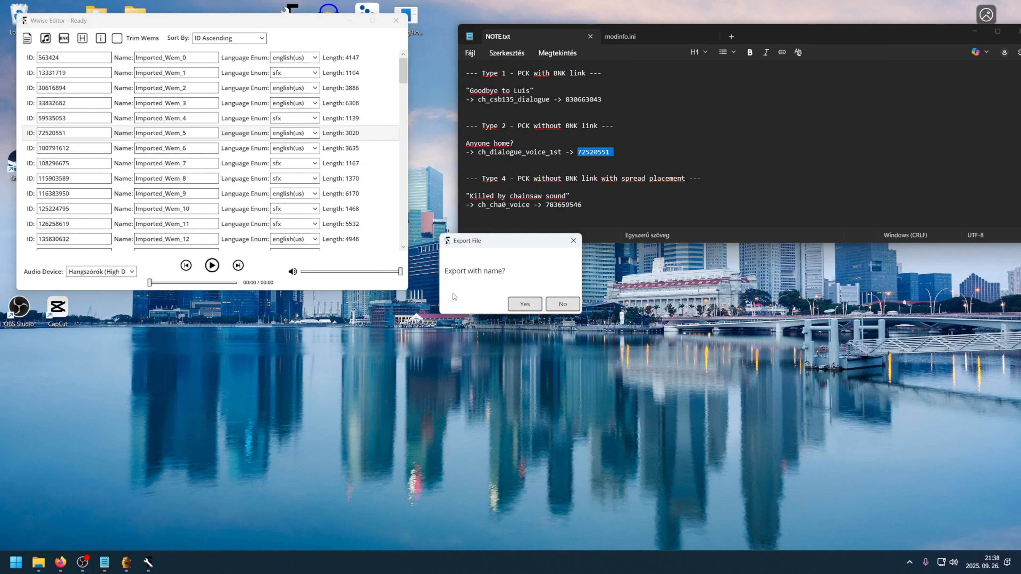
{"action": "left_click", "coordinate": [563, 304]}
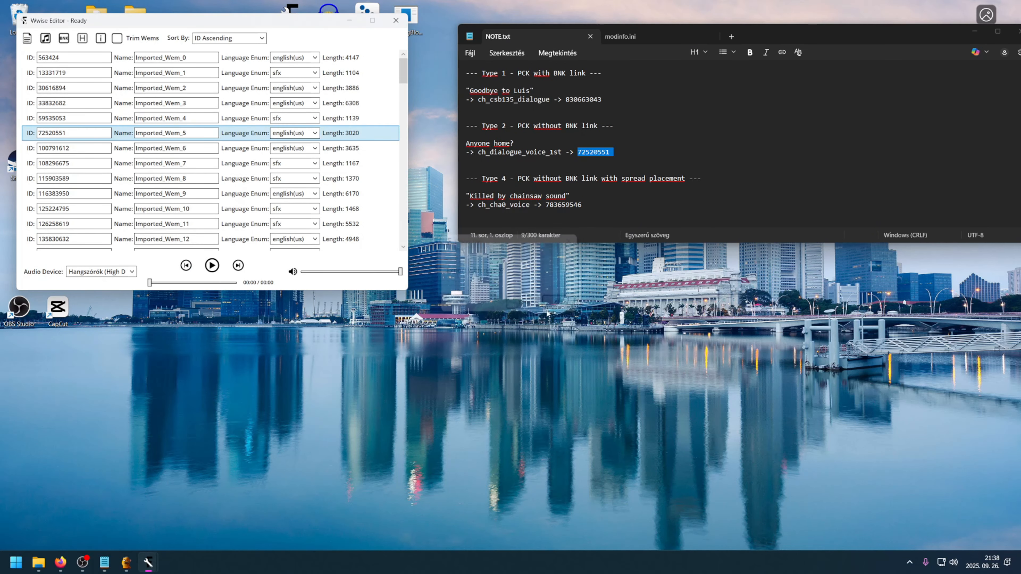
- Export Wem 72520551 in its original Wem format into the Workdir's wem folder, declining to export with name
{"action": "right_click", "coordinate": [252, 134]}
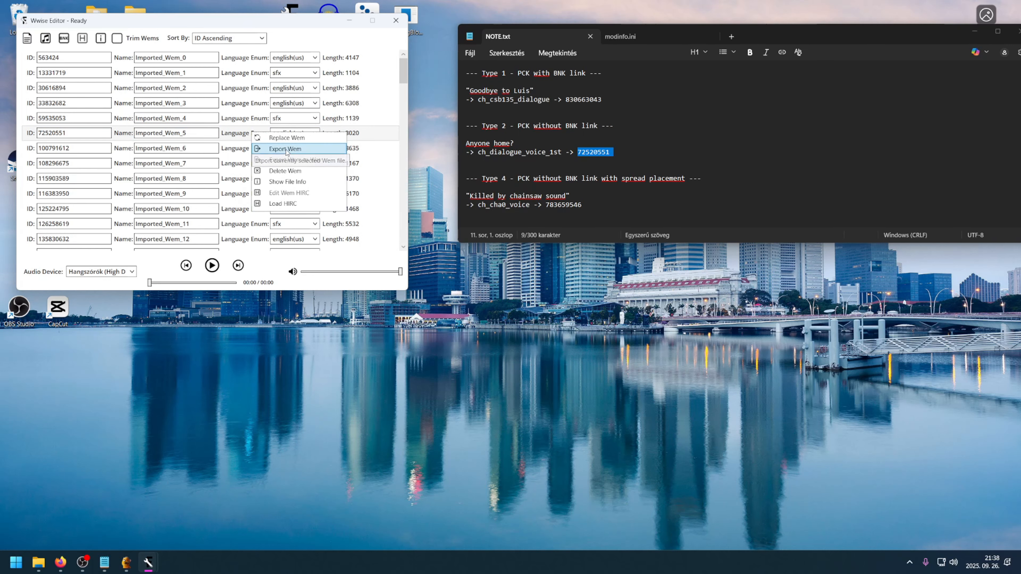
{"action": "left_click", "coordinate": [286, 149]}
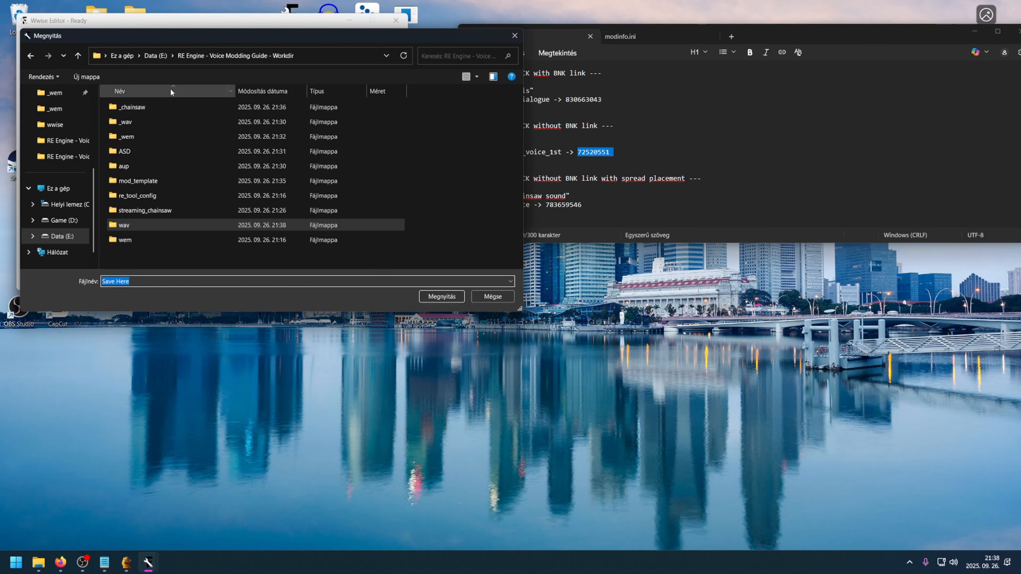
{"action": "double_click", "coordinate": [132, 238]}
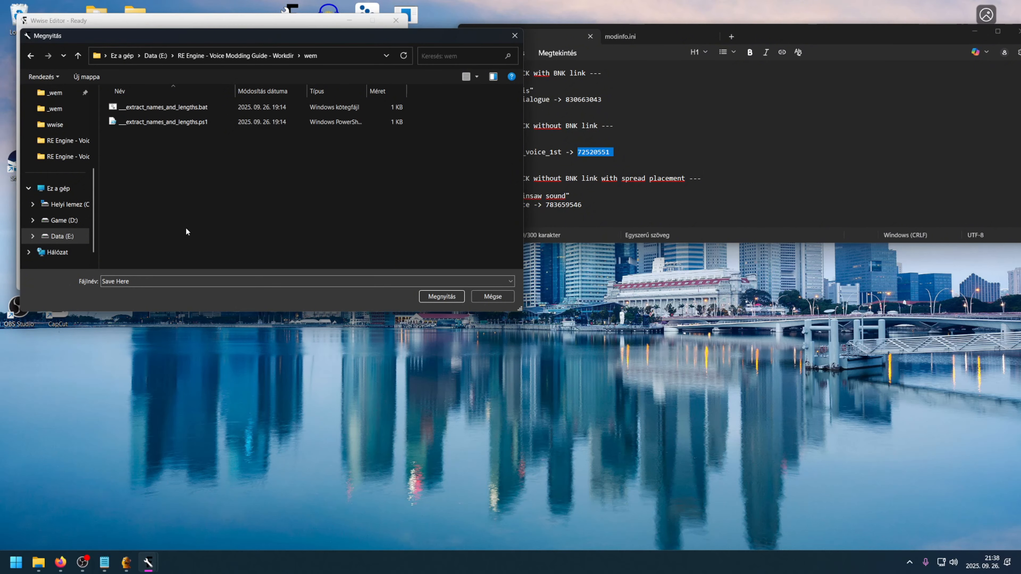
{"action": "left_click", "coordinate": [444, 295]}
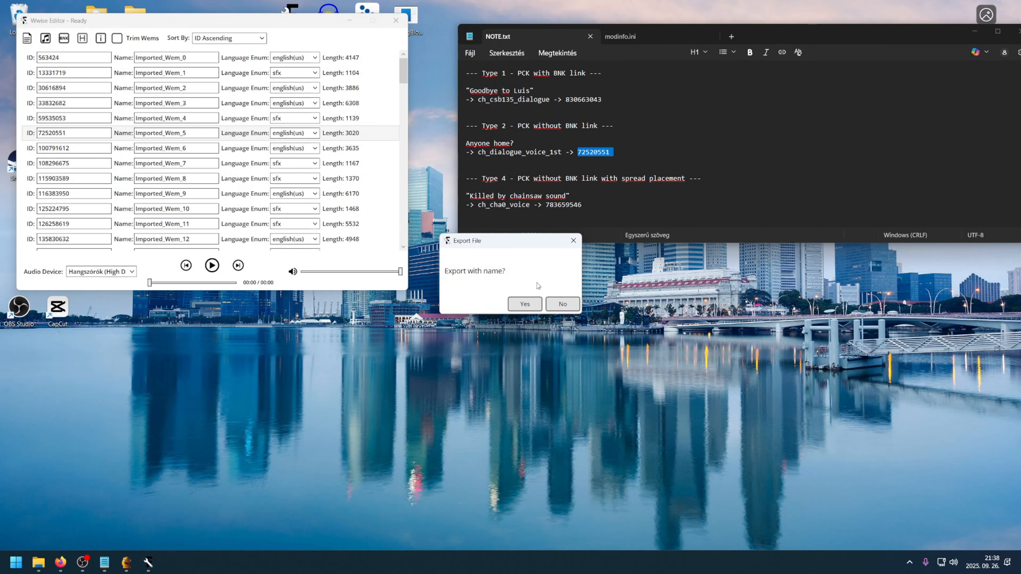
{"action": "left_click", "coordinate": [560, 304]}
- Look over the options for exporting all sound files, and close the Wwise Editor and its Basic Selector
{"action": "left_click_drag", "start_coordinate": [296, 22], "coordinate": [328, 111]}
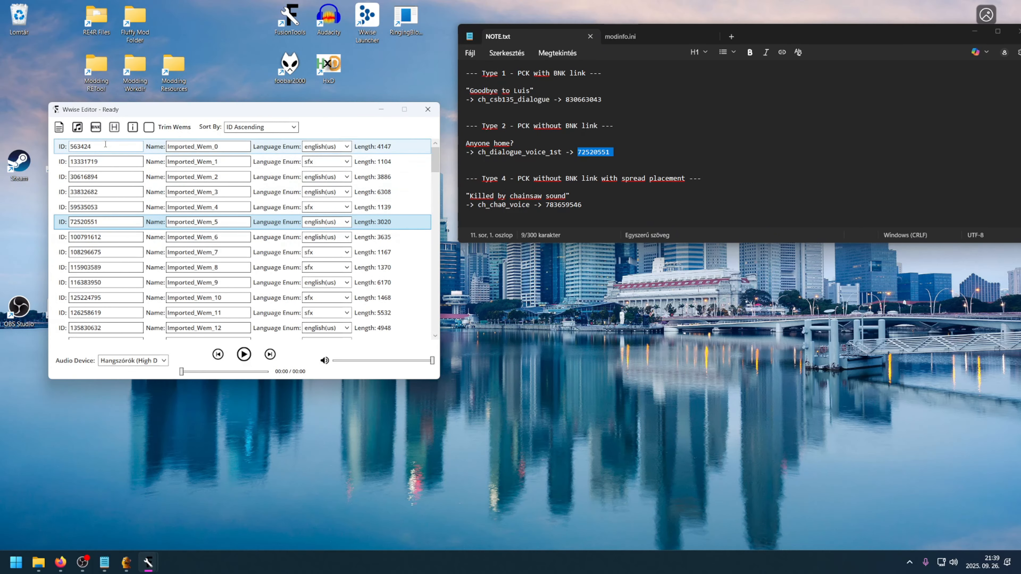
{"action": "left_click", "coordinate": [77, 127]}
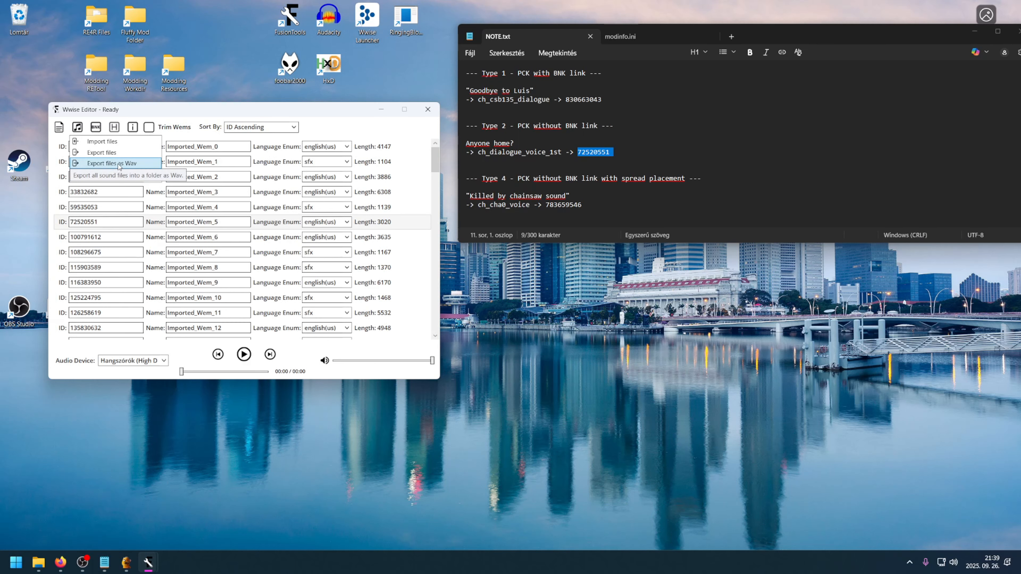
{"action": "left_click", "coordinate": [348, 121]}
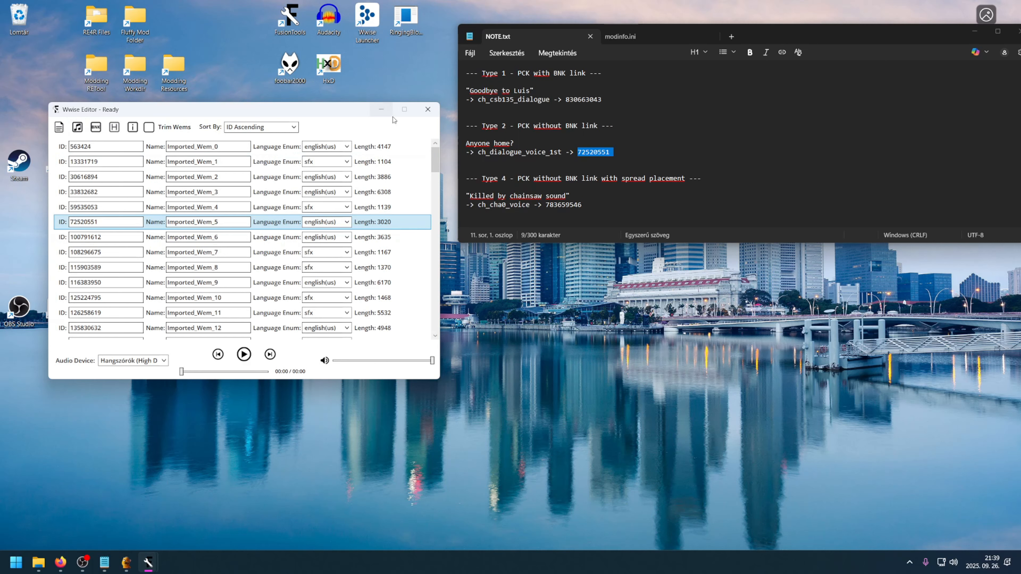
{"action": "left_click", "coordinate": [427, 109]}
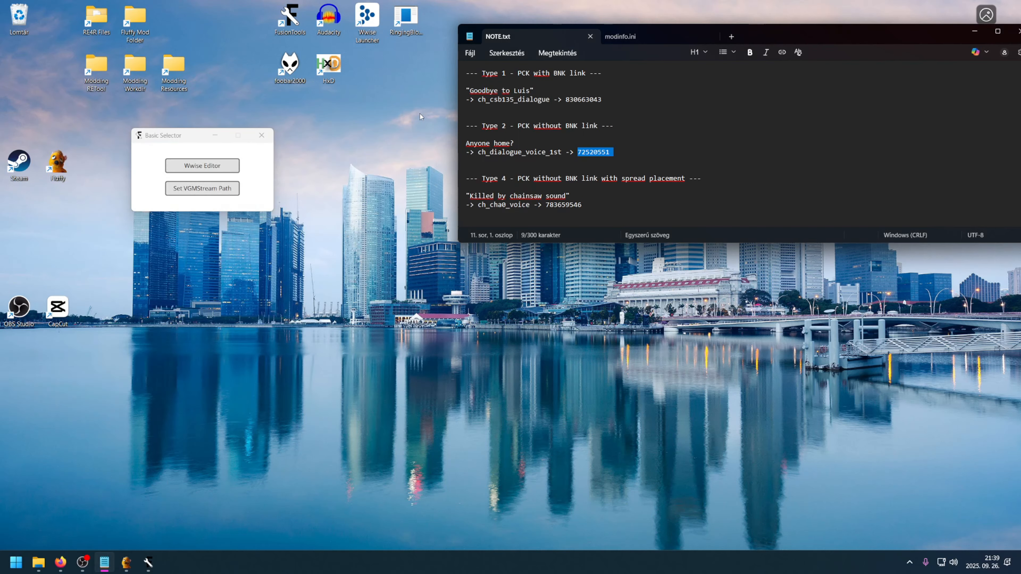
{"action": "left_click", "coordinate": [262, 135]}
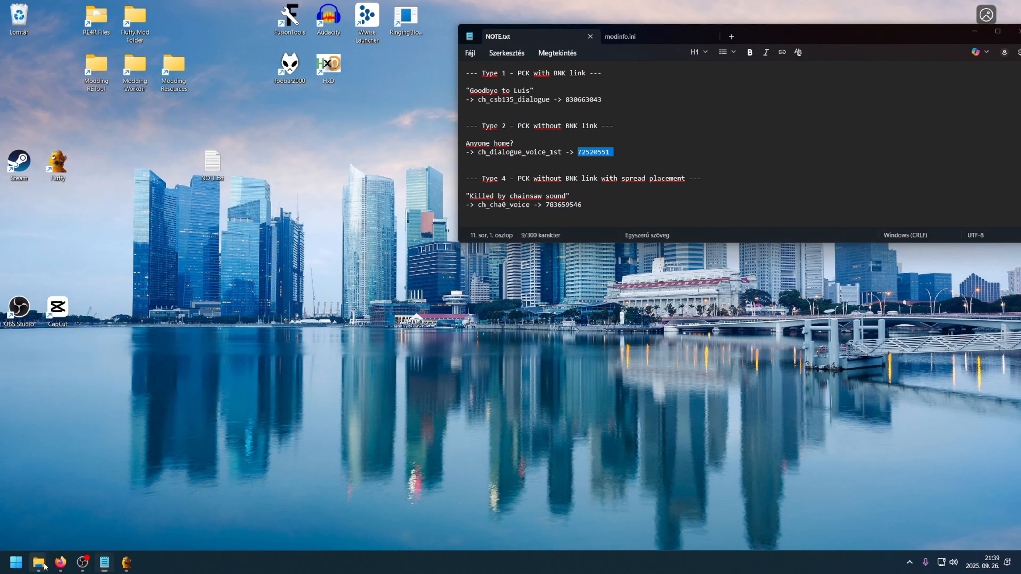
- Close the open _chainsaw, _wav and Mods folder windows
{"action": "left_click", "coordinate": [38, 563]}
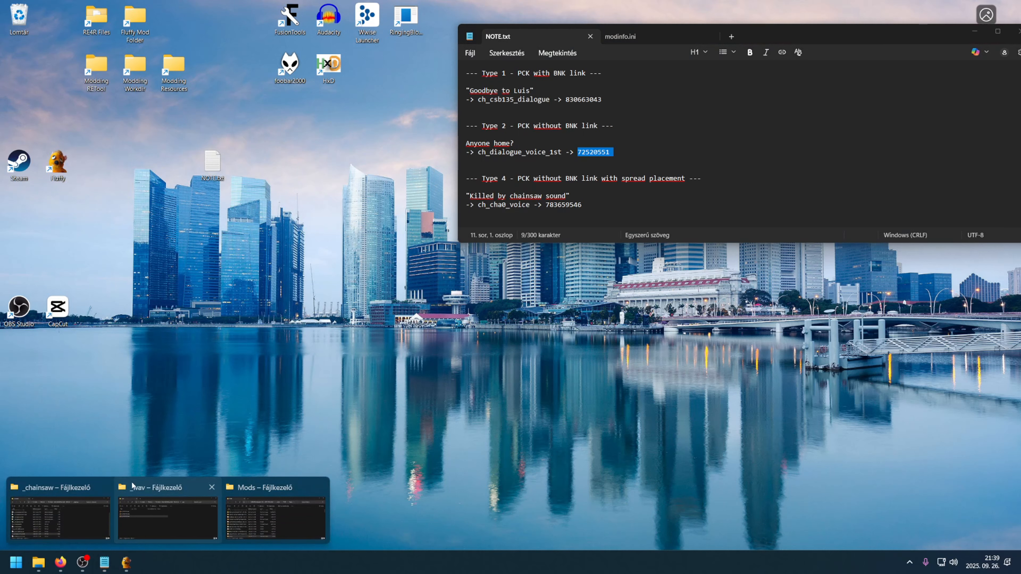
{"action": "left_click", "coordinate": [106, 488]}
{"action": "left_click", "coordinate": [106, 488]}
{"action": "left_click", "coordinate": [105, 487]}
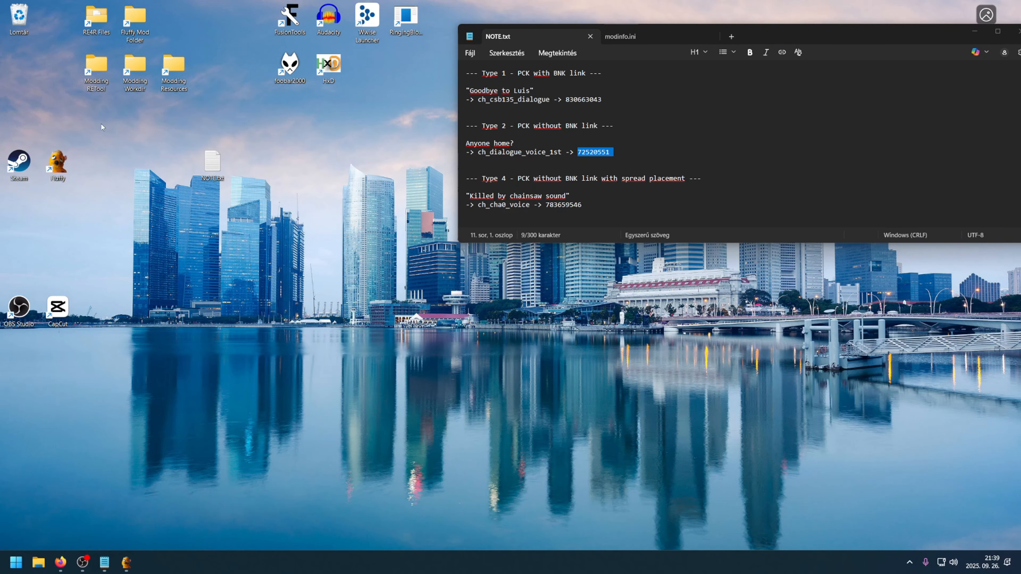
- Open the Modding Workdir folder, leaving no RETool folder window open
{"action": "double_click", "coordinate": [96, 69]}
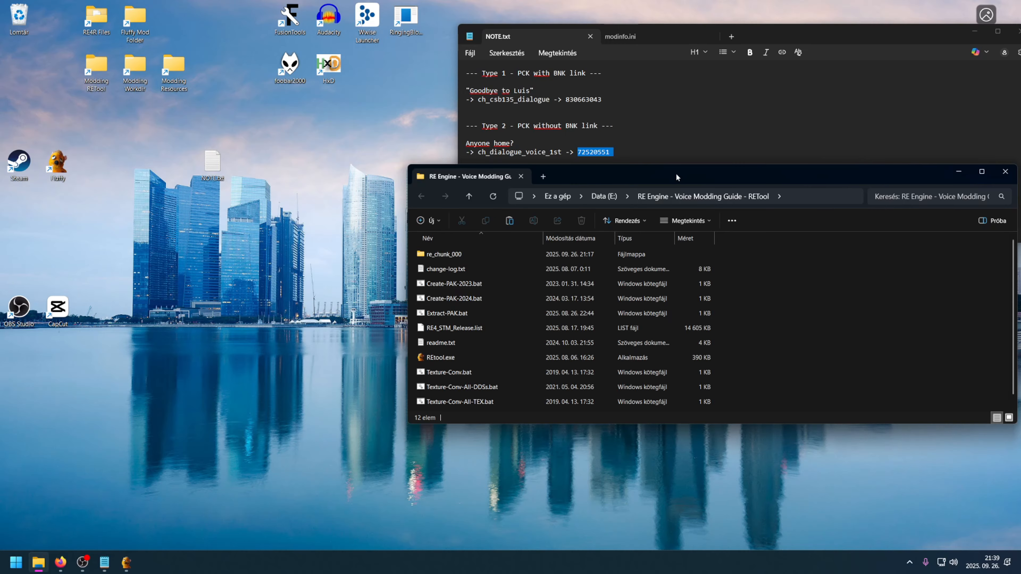
{"action": "left_click_drag", "start_coordinate": [677, 177], "coordinate": [337, 171]}
{"action": "double_click", "coordinate": [135, 68]}
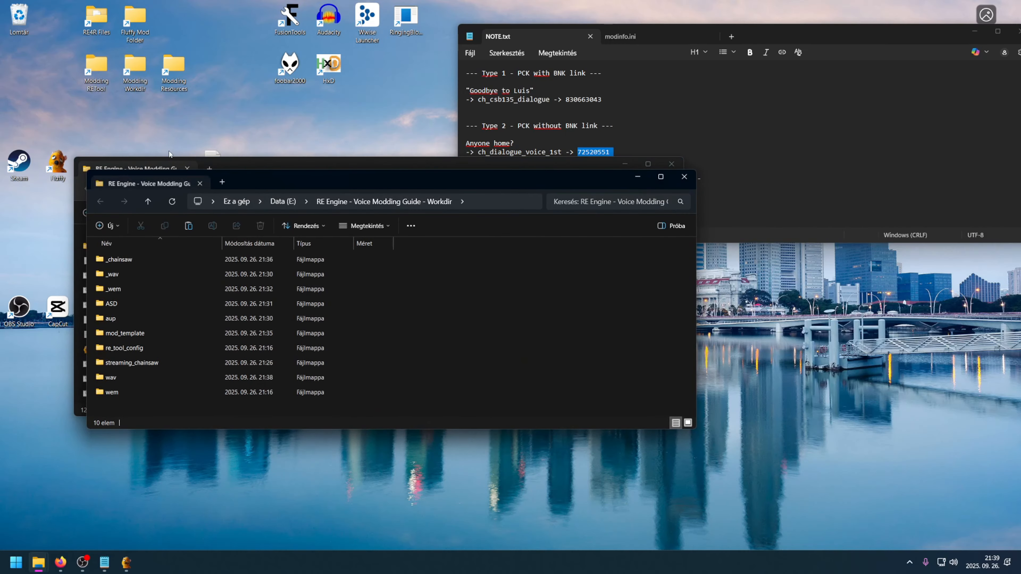
{"action": "left_click", "coordinate": [187, 168]}
{"action": "left_click_drag", "start_coordinate": [269, 177], "coordinate": [229, 125]}
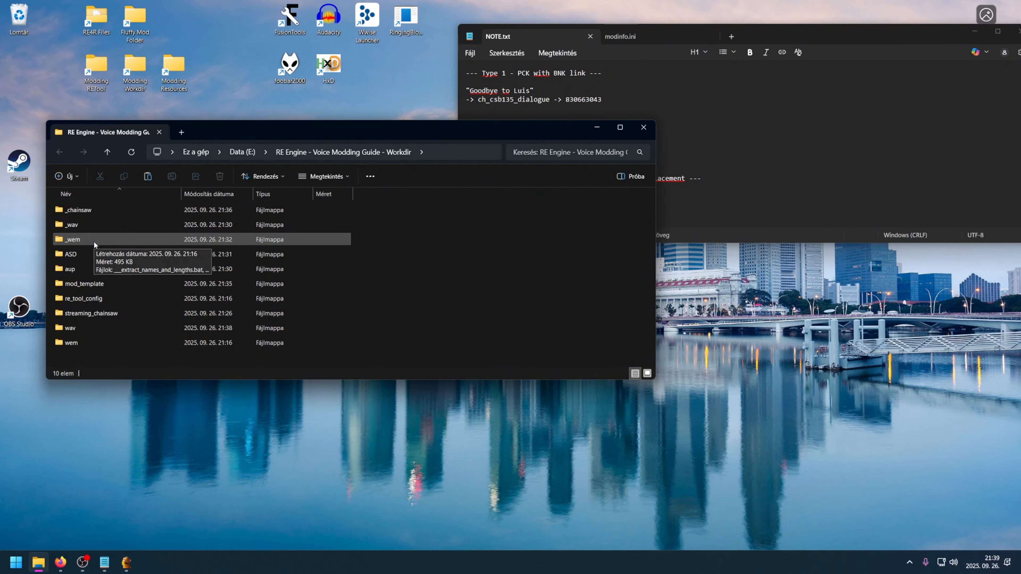
- Launch Audacity and import 72520551.wem.wav from the Workdir's wav folder
{"action": "double_click", "coordinate": [329, 18]}
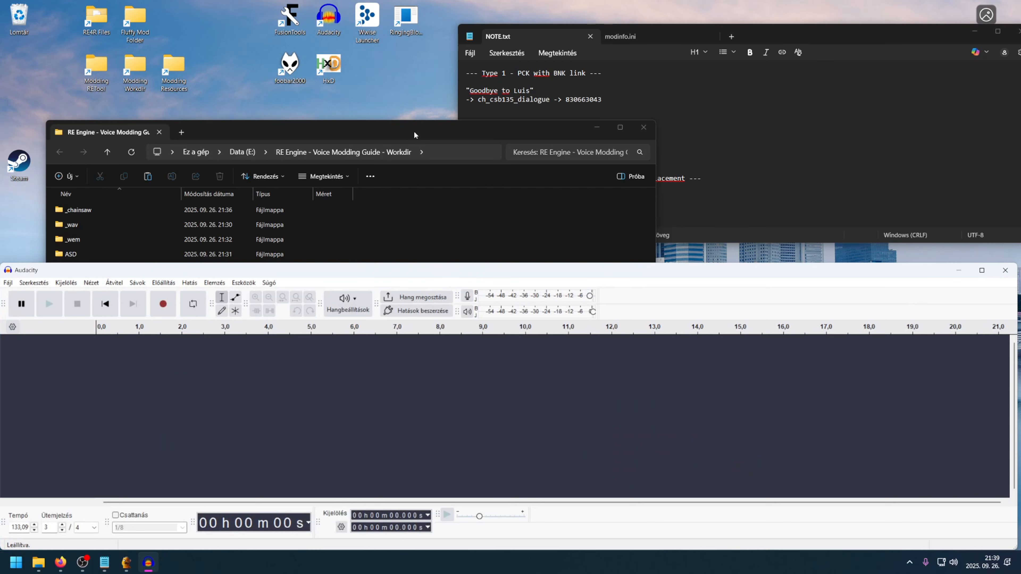
{"action": "left_click_drag", "start_coordinate": [414, 129], "coordinate": [430, 17]}
{"action": "double_click", "coordinate": [98, 216]}
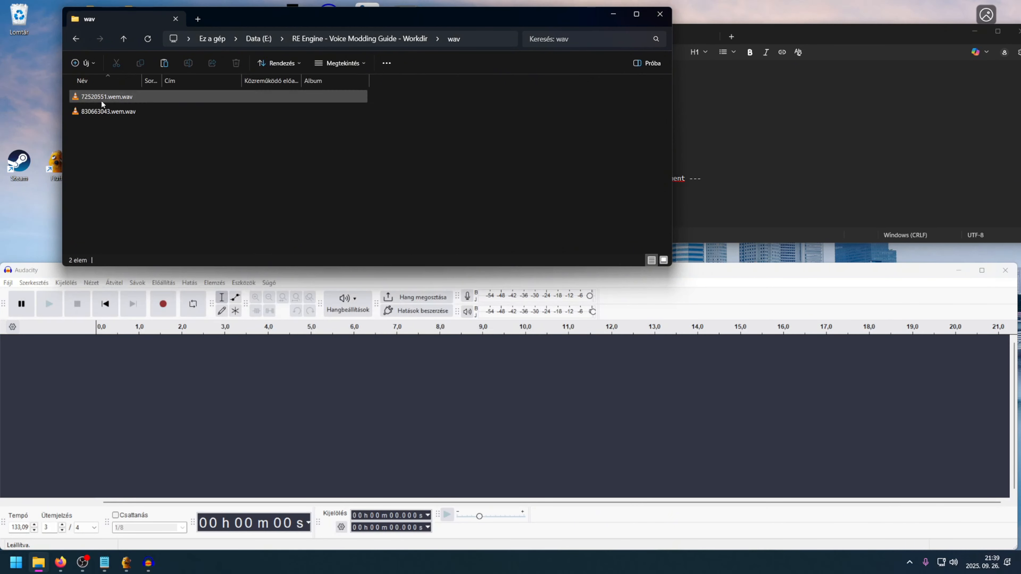
{"action": "left_click_drag", "start_coordinate": [102, 100], "coordinate": [161, 394]}
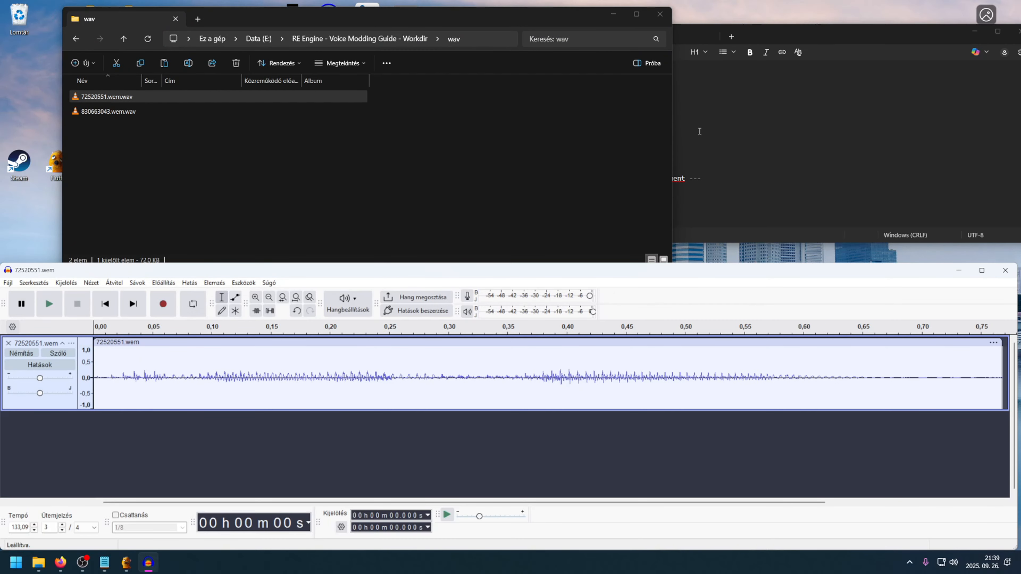
- Import for_72520551.wav from the Modding Resources _wav folder as a second track beneath the original voice line
{"action": "left_click_drag", "start_coordinate": [489, 18], "coordinate": [438, 167]}
{"action": "double_click", "coordinate": [173, 68]}
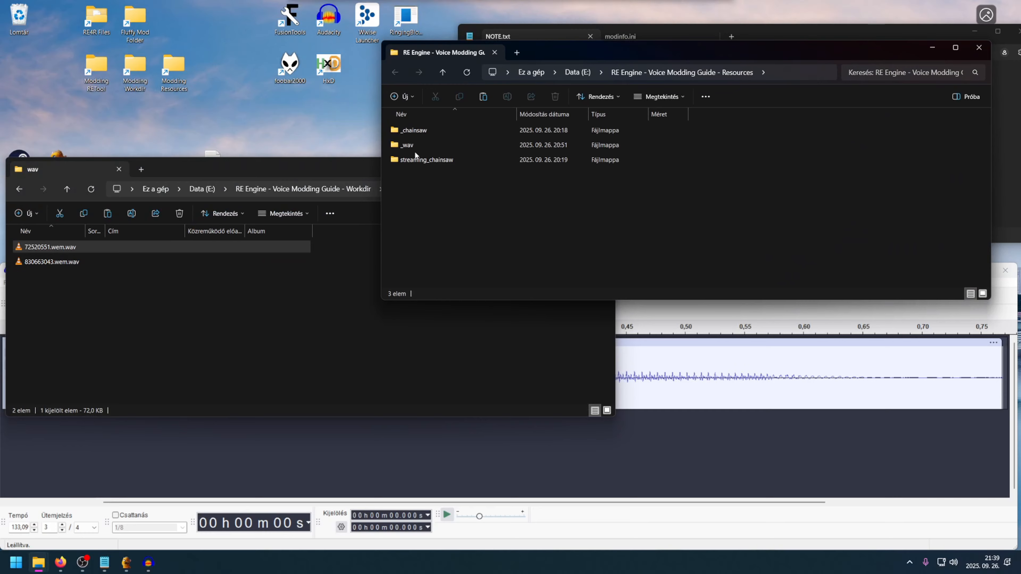
{"action": "left_click_drag", "start_coordinate": [316, 169], "coordinate": [309, 19]}
{"action": "left_click", "coordinate": [766, 169]}
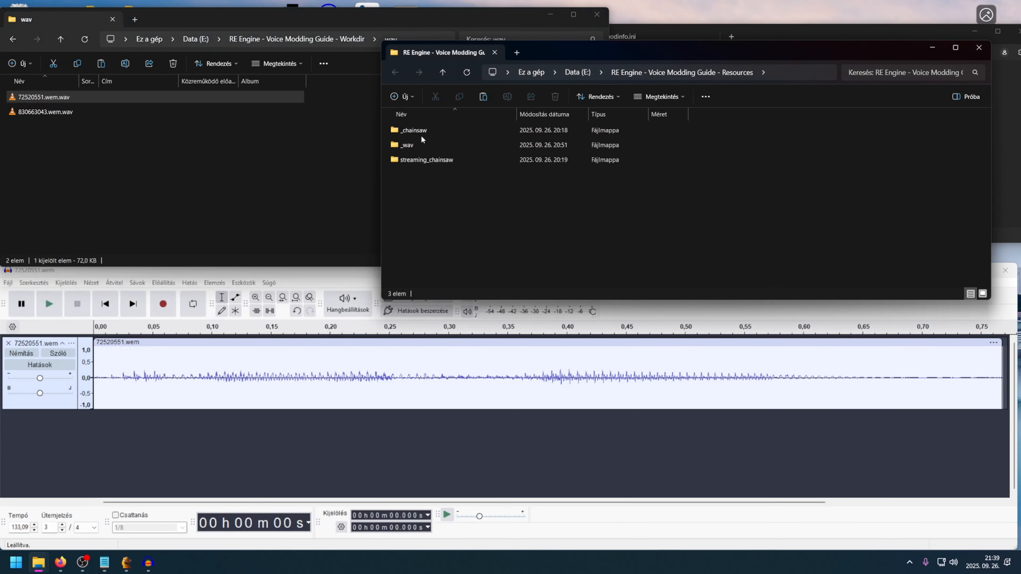
{"action": "double_click", "coordinate": [418, 146]}
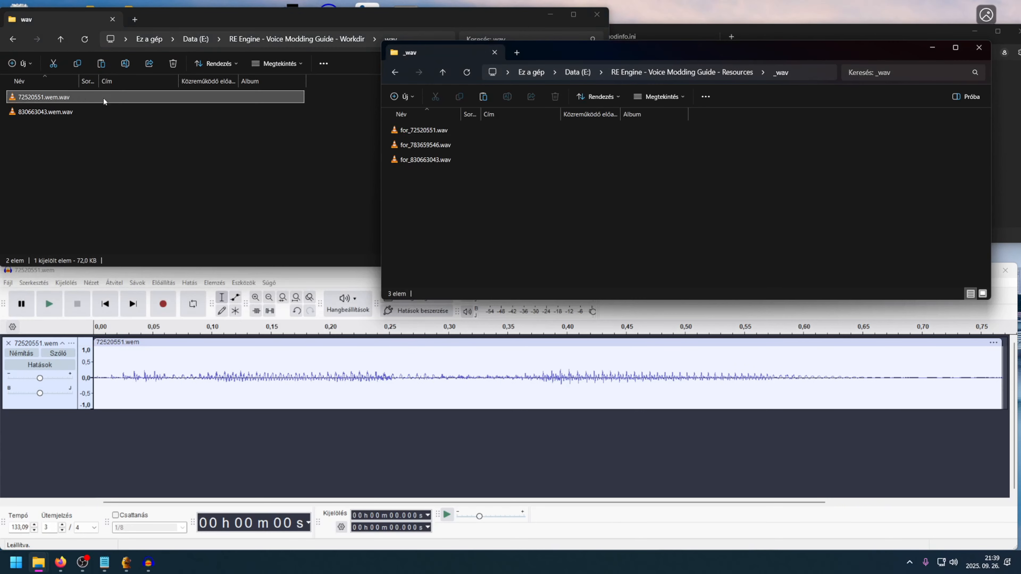
{"action": "left_click_drag", "start_coordinate": [421, 128], "coordinate": [402, 421]}
{"action": "key", "text": "ctrl+f"}
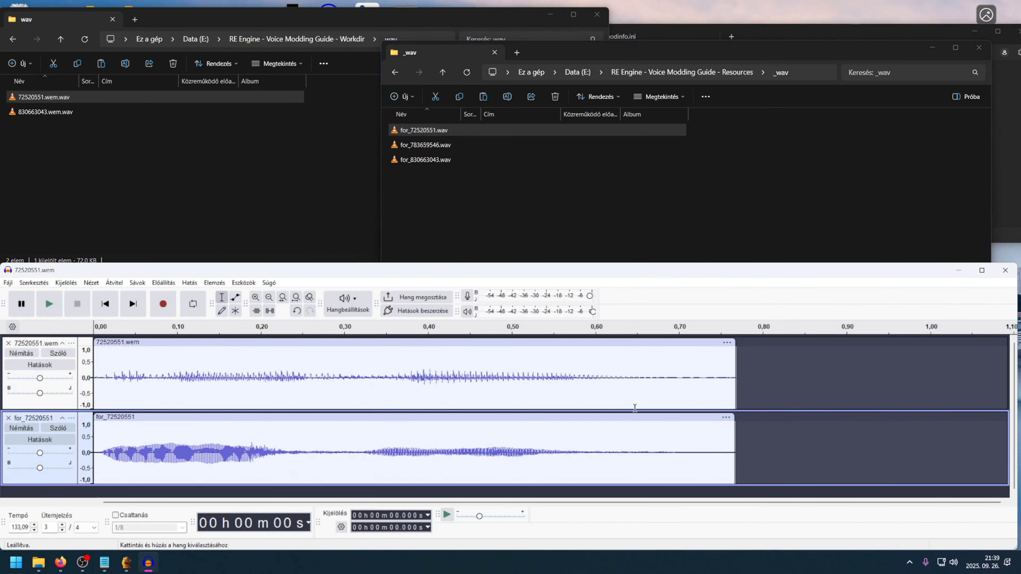
- Play both tracks and shift the for_72520551 clip slightly so its end lines up with the original clip's end
{"action": "key", "text": "space"}
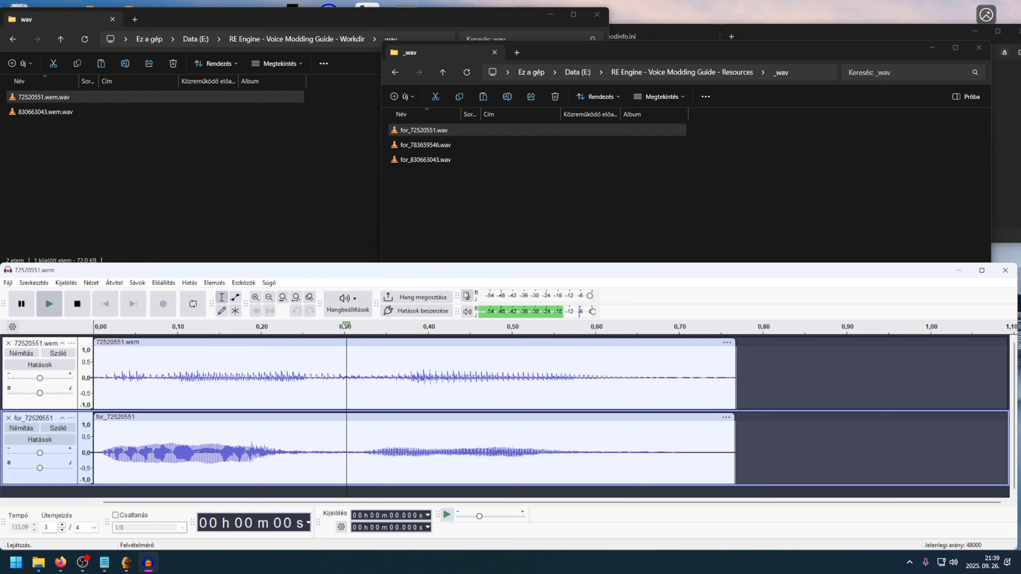
{"action": "scroll", "coordinate": [747, 429], "scroll_direction": "up", "scroll_amount": 4}
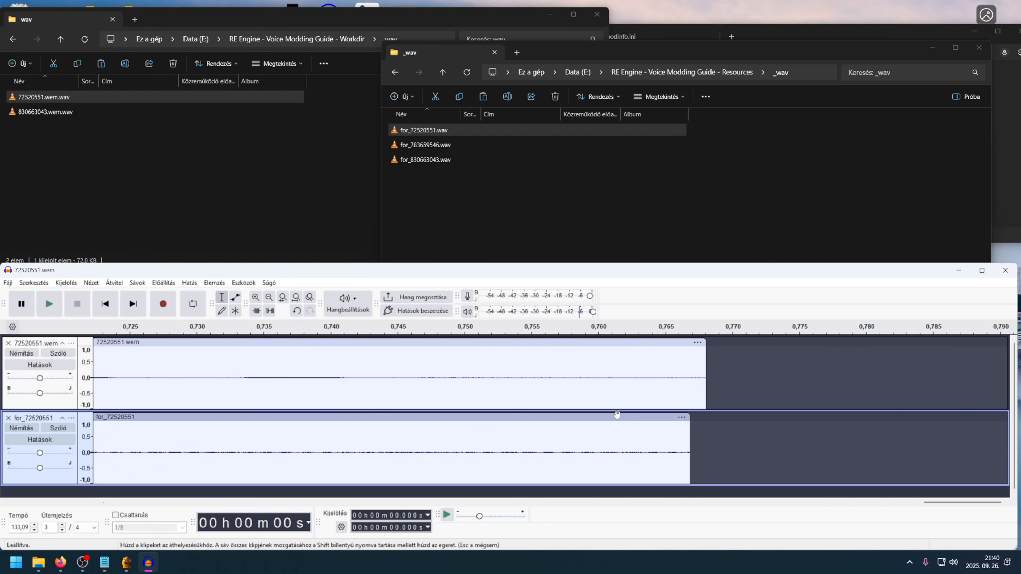
{"action": "left_click_drag", "start_coordinate": [617, 415], "coordinate": [632, 417]}
{"action": "scroll", "coordinate": [757, 402], "scroll_direction": "down", "scroll_amount": 1}
{"action": "scroll", "coordinate": [328, 402], "scroll_direction": "left", "scroll_amount": 10}
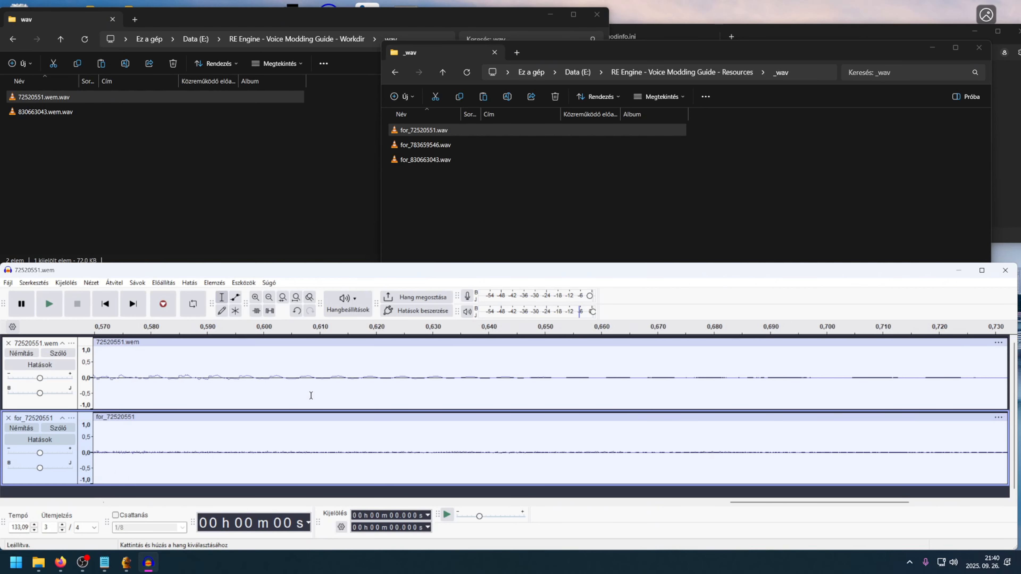
{"action": "scroll", "coordinate": [310, 393], "scroll_direction": "down", "scroll_amount": 3}
{"action": "scroll", "coordinate": [309, 393], "scroll_direction": "left", "scroll_amount": 5}
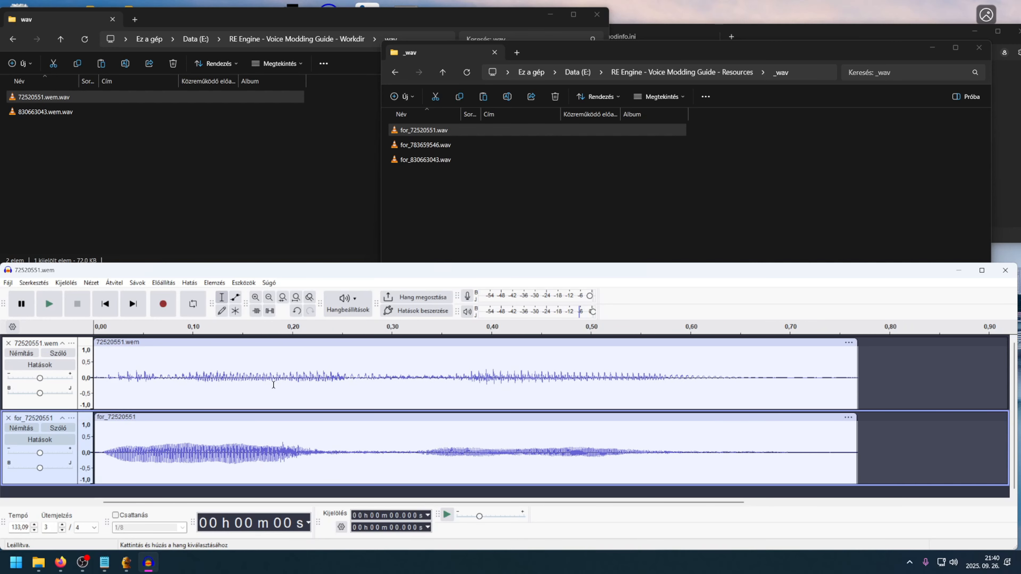
- Lower the for_72520551 clip's volume evenly to about 0.4 with the Envelope tool and play both tracks to compare
{"action": "left_click", "coordinate": [235, 297]}
{"action": "left_click_drag", "start_coordinate": [368, 422], "coordinate": [368, 441]}
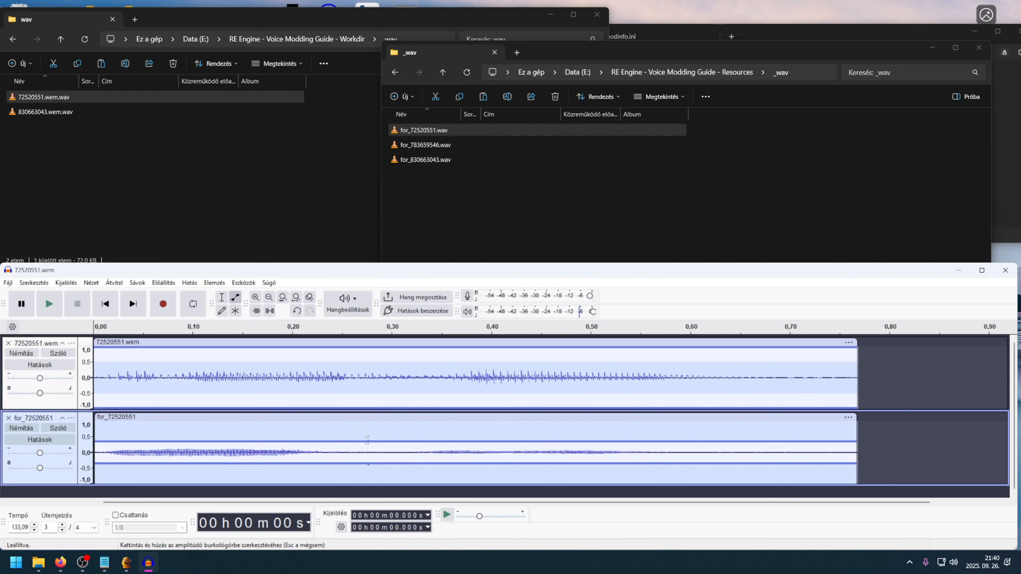
{"action": "key", "text": "space"}
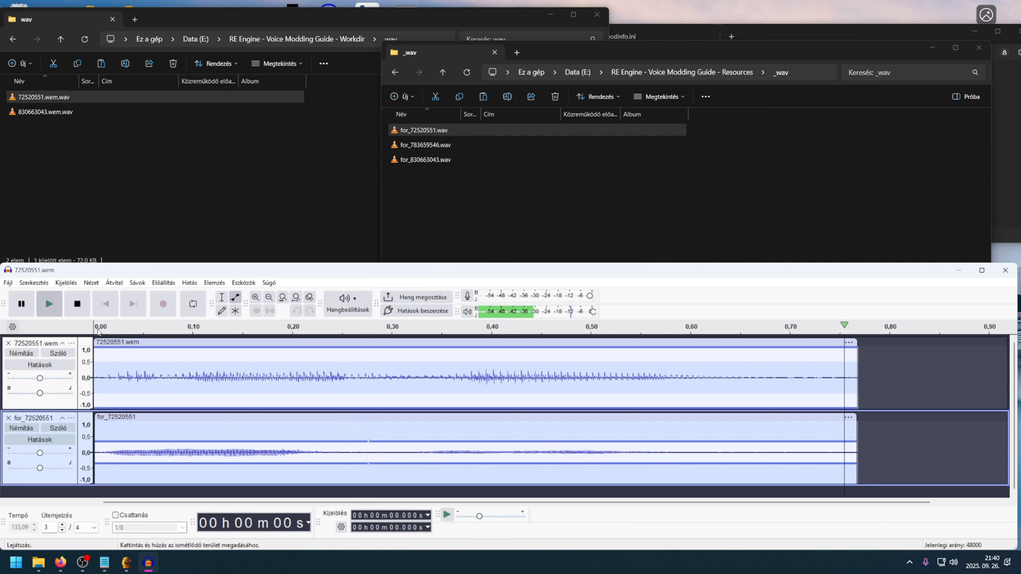
{"action": "scroll", "coordinate": [173, 408], "scroll_direction": "up", "scroll_amount": 1}
{"action": "scroll", "coordinate": [173, 408], "scroll_direction": "down", "scroll_amount": 2}
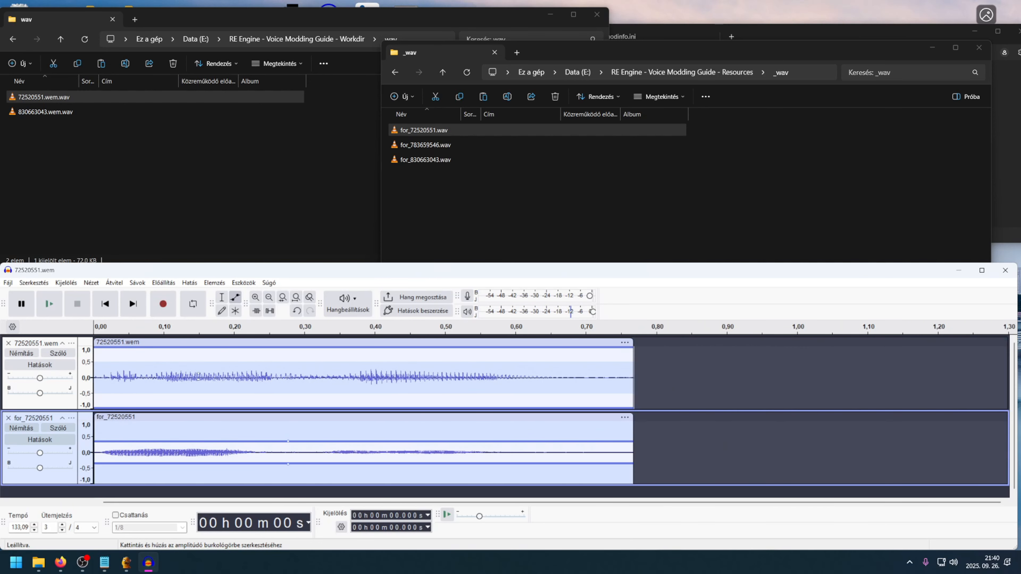
- Silence the entire original 72520551.wem clip and delete its audio from 0.001 s onward
{"action": "left_click", "coordinate": [221, 297]}
{"action": "double_click", "coordinate": [203, 388]}
{"action": "key", "text": "ctrl+l"}
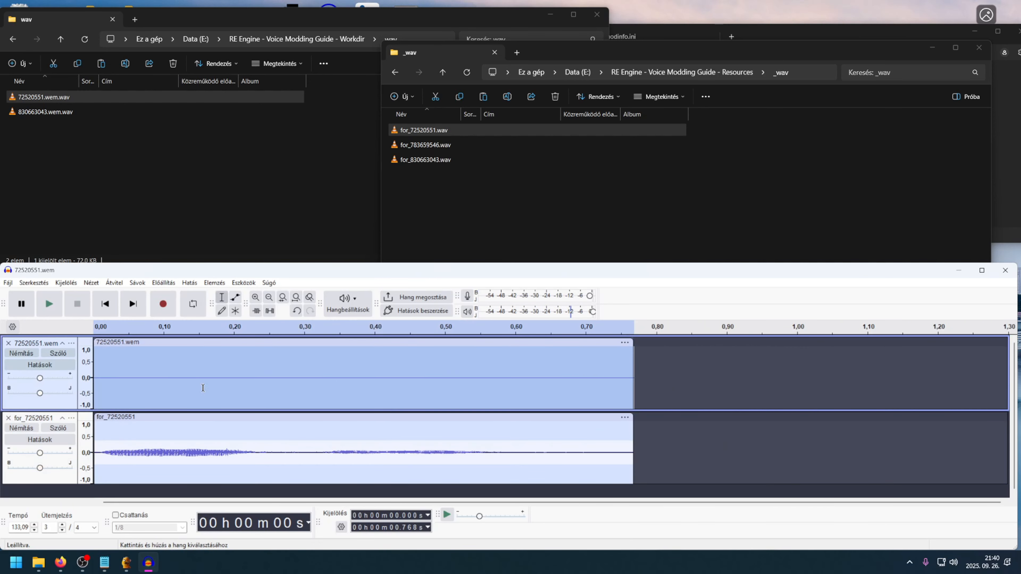
{"action": "scroll", "coordinate": [102, 394], "scroll_direction": "up", "scroll_amount": 2}
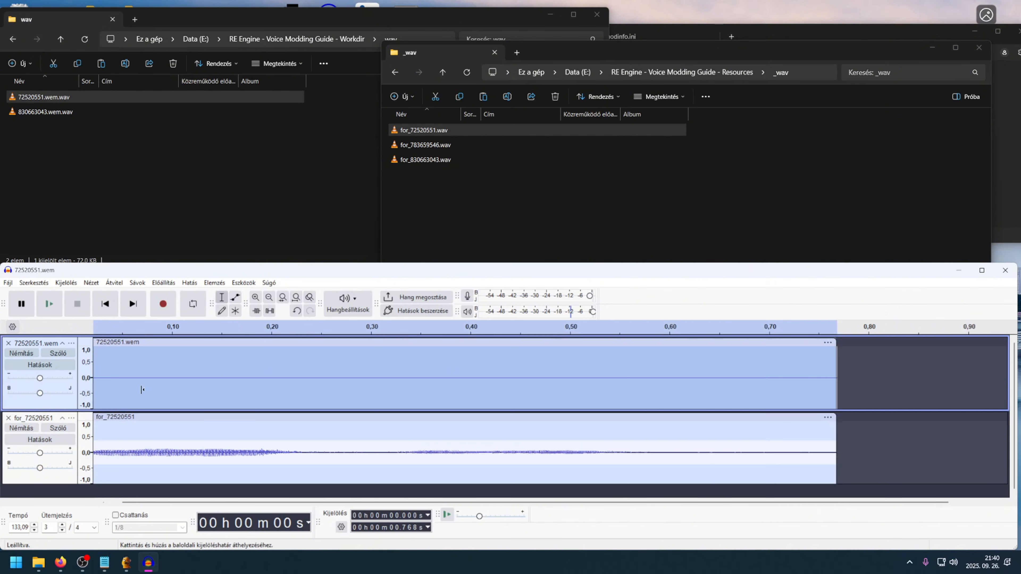
{"action": "left_click", "coordinate": [96, 403]}
{"action": "left_click_drag", "start_coordinate": [370, 501], "coordinate": [892, 502]}
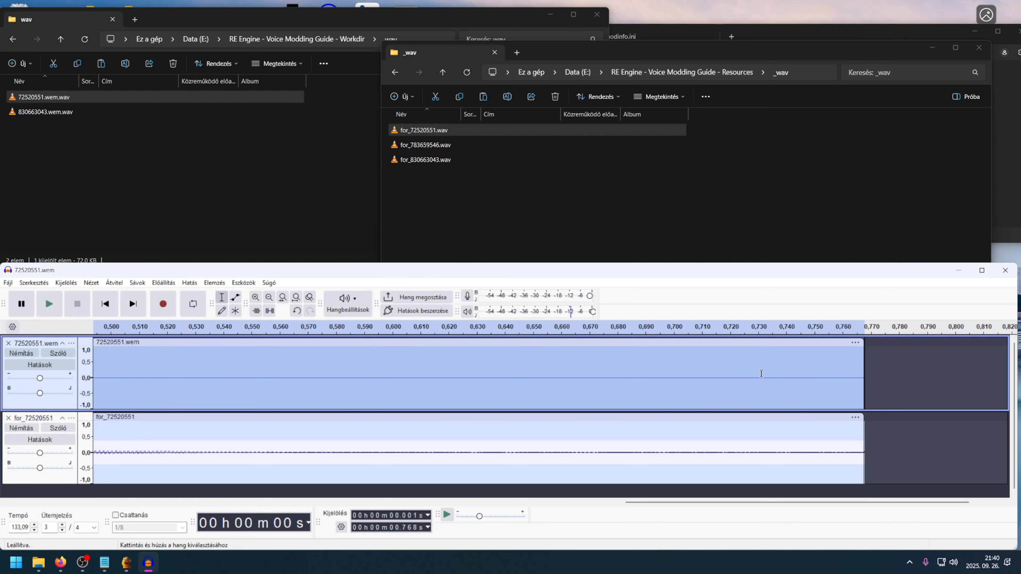
{"action": "key", "text": "Delete"}
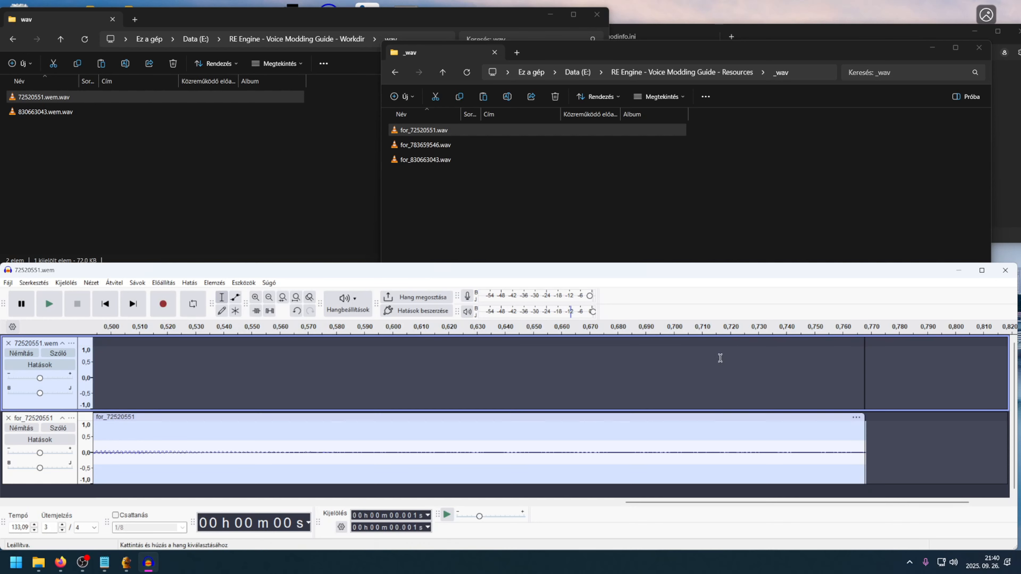
- Move the for_72520551 clip up into the 72520551.wem track and remove the emptied second track
{"action": "left_click_drag", "start_coordinate": [670, 419], "coordinate": [672, 371]}
{"action": "scroll", "coordinate": [458, 424], "scroll_direction": "down", "scroll_amount": 1}
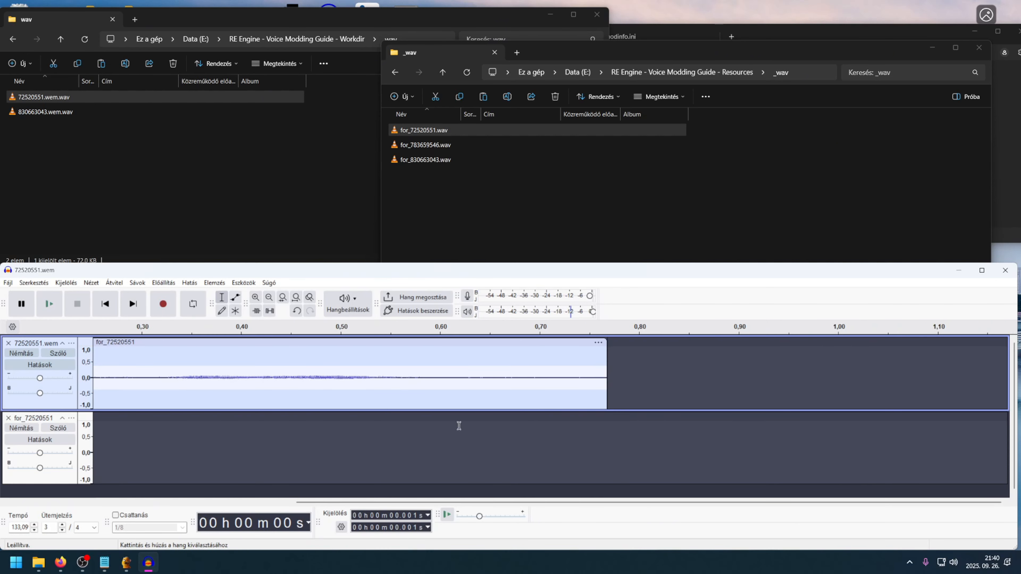
{"action": "left_click", "coordinate": [8, 418]}
{"action": "scroll", "coordinate": [196, 451], "scroll_direction": "down", "scroll_amount": 2}
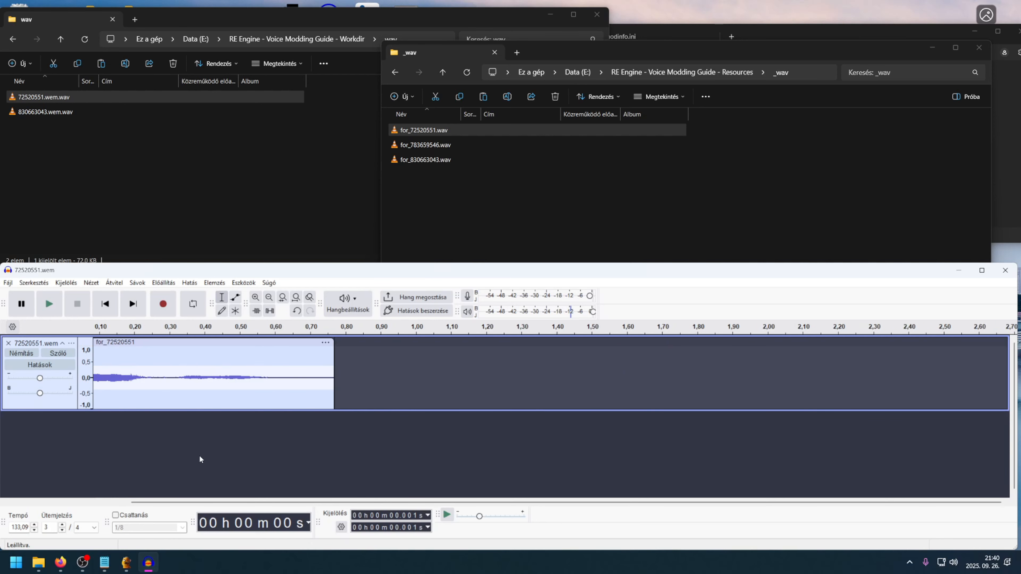
- Save the project as 72520551.wem.aup3, export it as _72520551.wem.wav into the Workdir's _wav folder, and close Audacity
{"action": "key", "text": "ctrl+shift+s"}
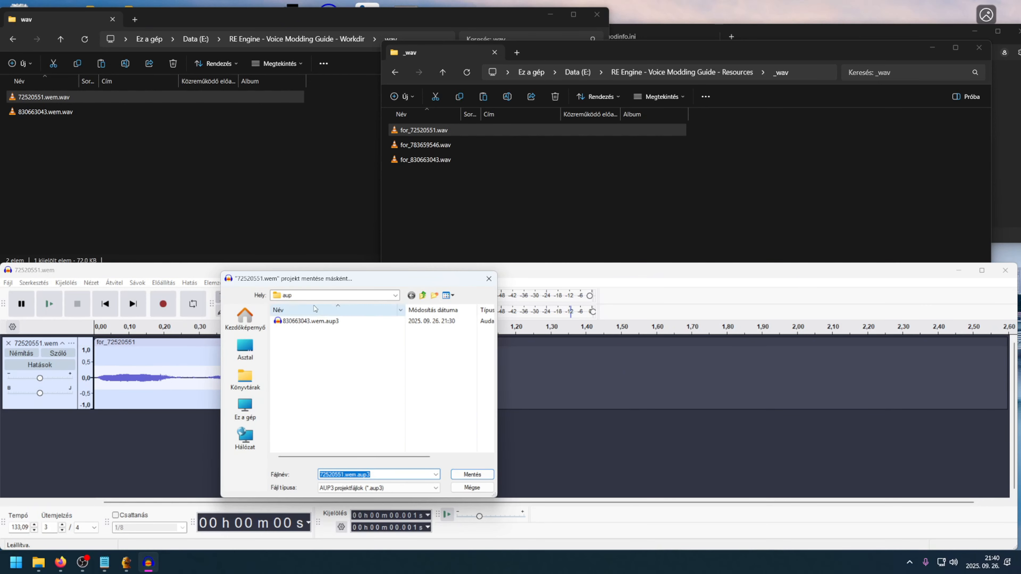
{"action": "left_click", "coordinate": [471, 476]}
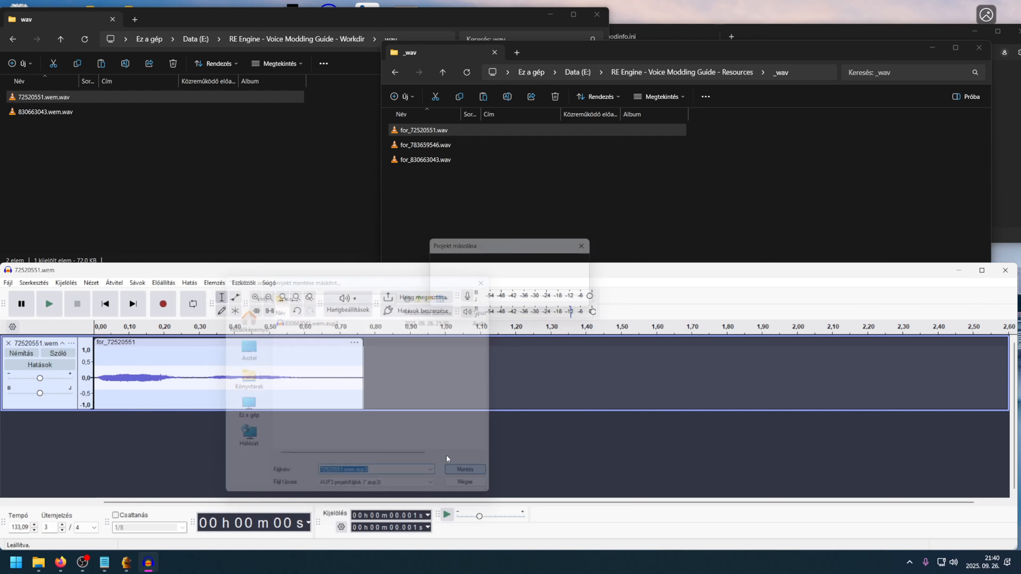
{"action": "key", "text": "ctrl+shift+e"}
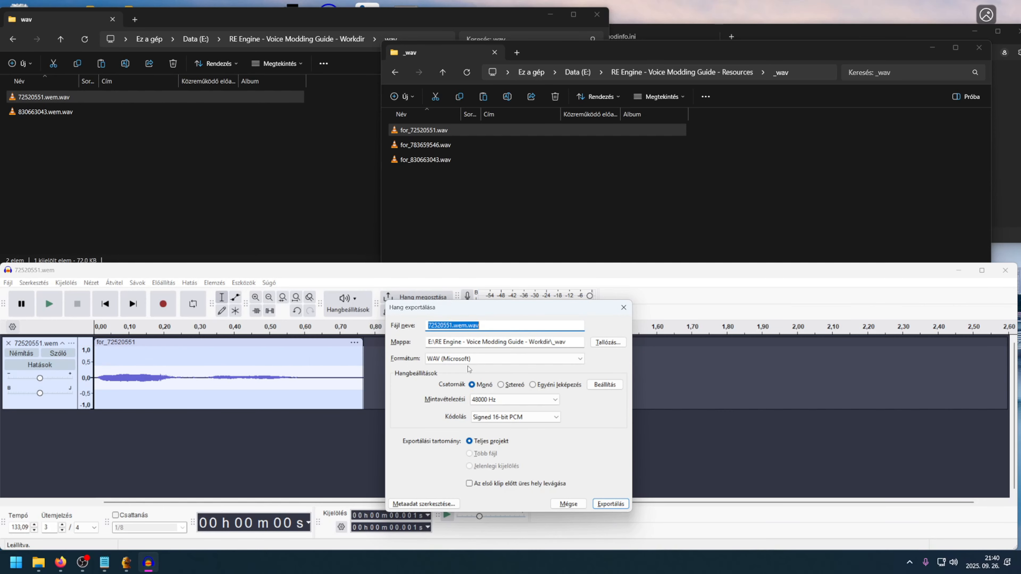
{"action": "double_click", "coordinate": [556, 342]}
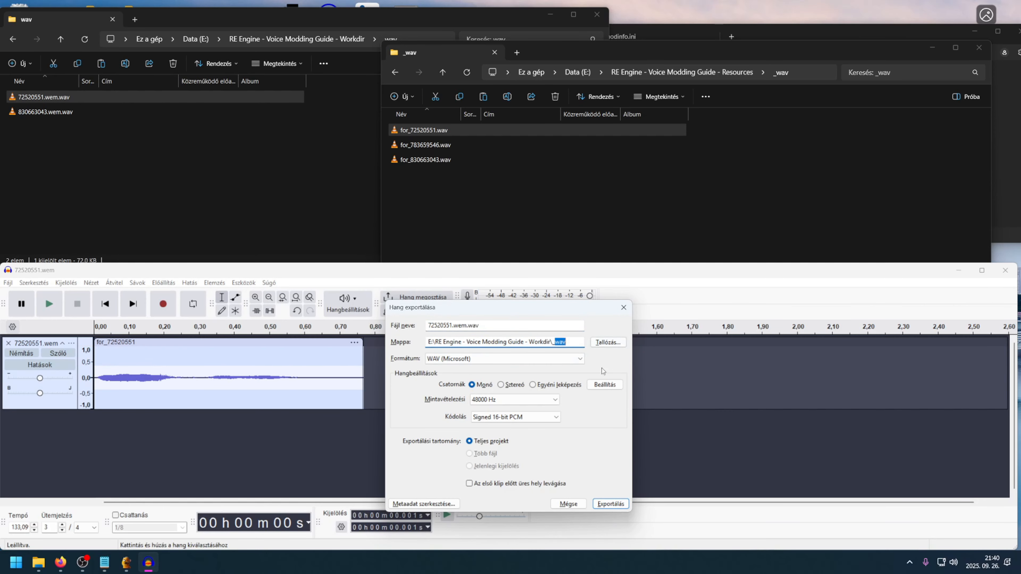
{"action": "left_click", "coordinate": [436, 325]}
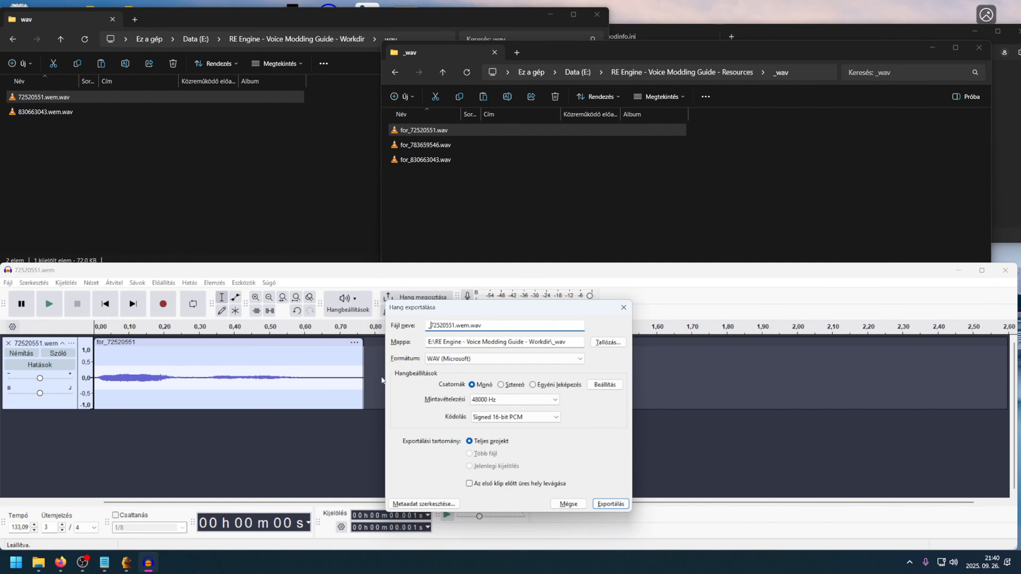
{"action": "left_click", "coordinate": [611, 504]}
{"action": "left_click", "coordinate": [1005, 270]}
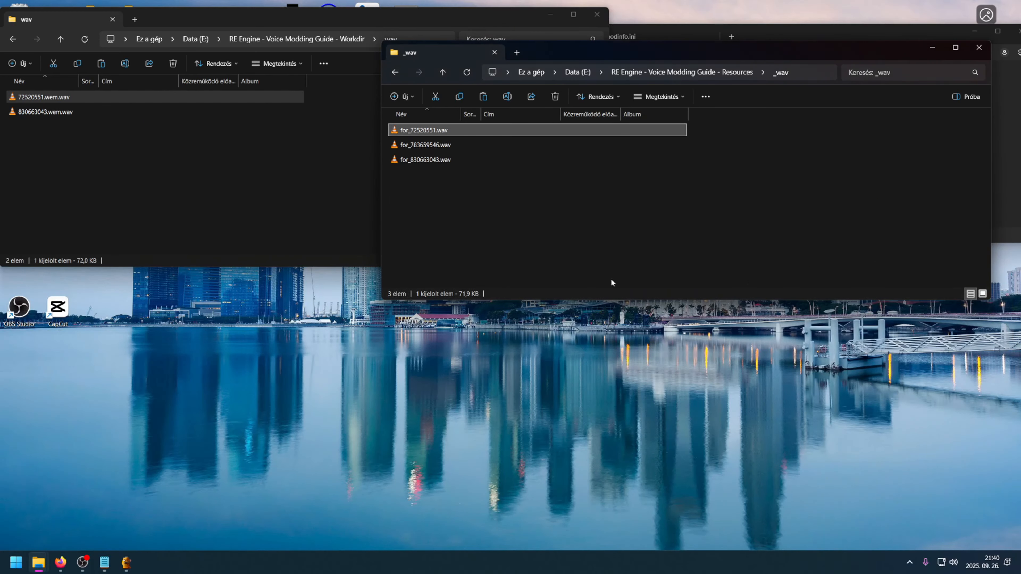
- Open the Audiokinetic Launcher from the desktop and launch Wwise 2021.1.14 (64-bit)
{"action": "left_click_drag", "start_coordinate": [595, 56], "coordinate": [604, 263]}
{"action": "left_click_drag", "start_coordinate": [334, 17], "coordinate": [356, 185]}
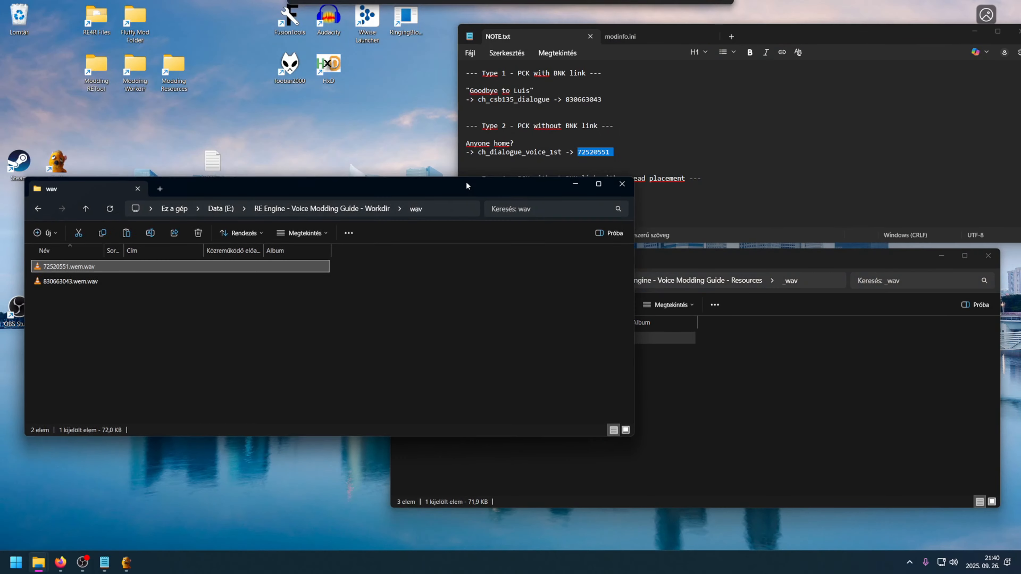
{"action": "double_click", "coordinate": [367, 18]}
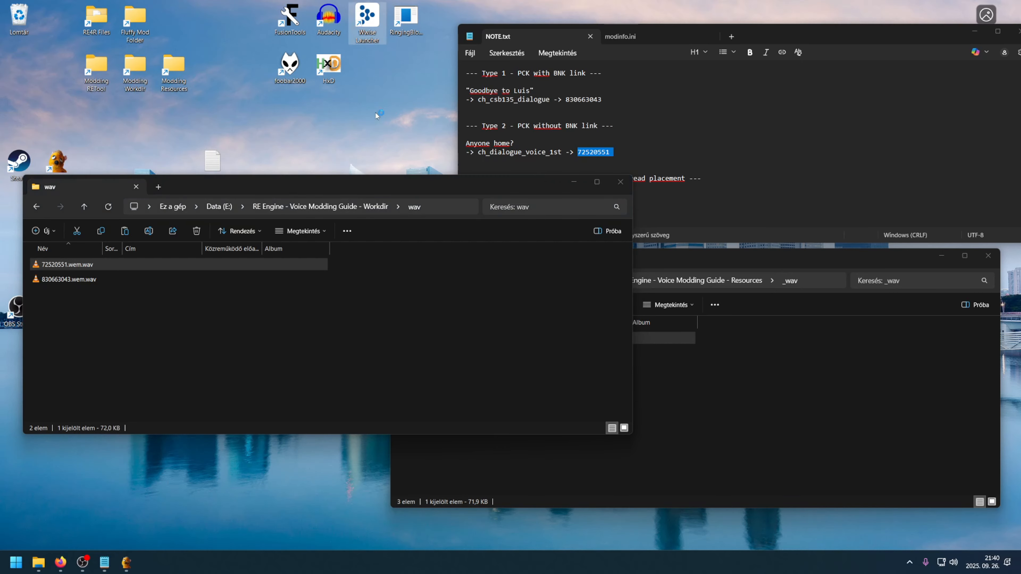
{"action": "left_click", "coordinate": [49, 107]}
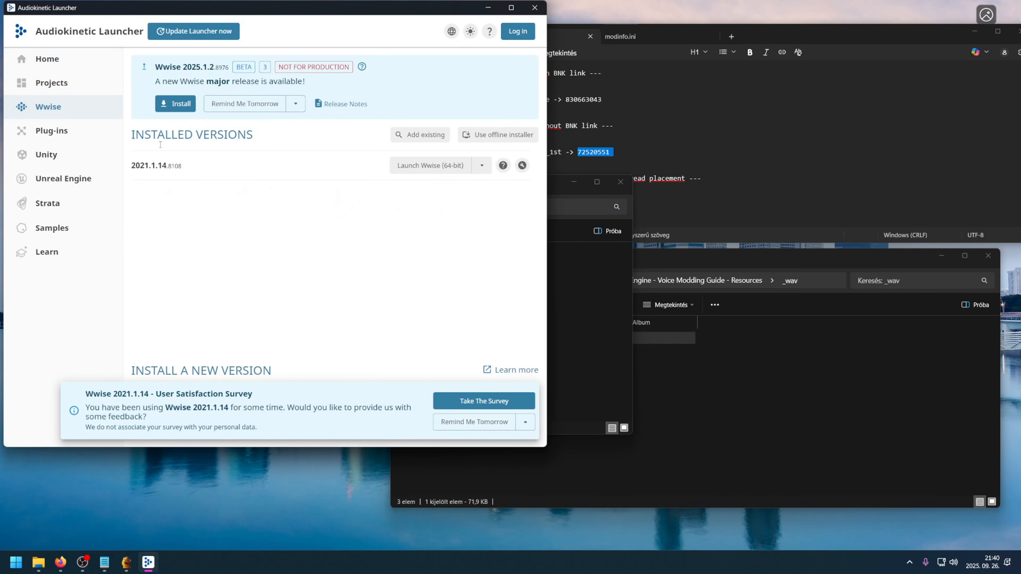
{"action": "left_click", "coordinate": [402, 167]}
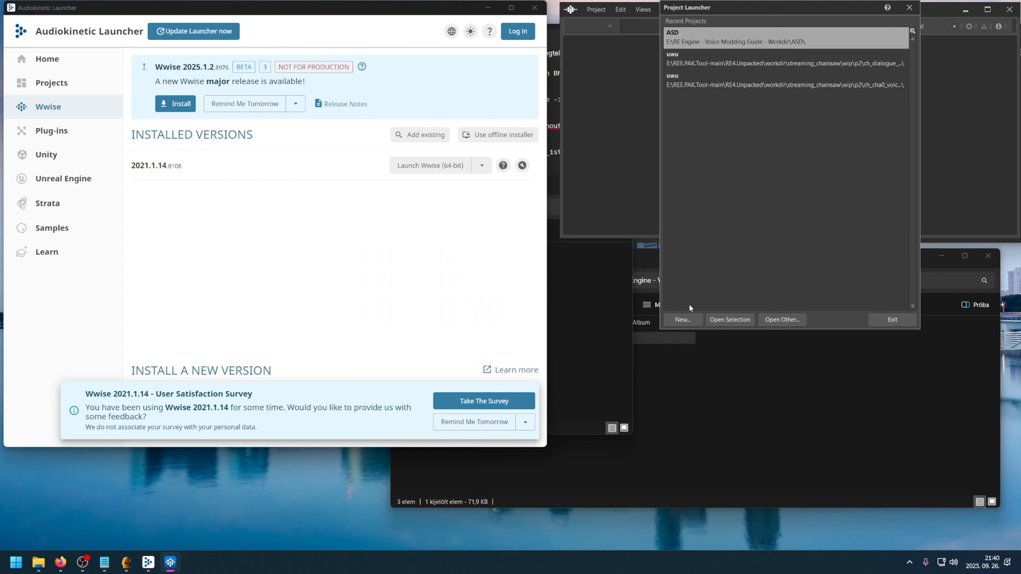
- Create a new Wwise project named asd2 in the Voice Modding Guide - Workdir folder and dismiss the License Manager
{"action": "left_click", "coordinate": [684, 319]}
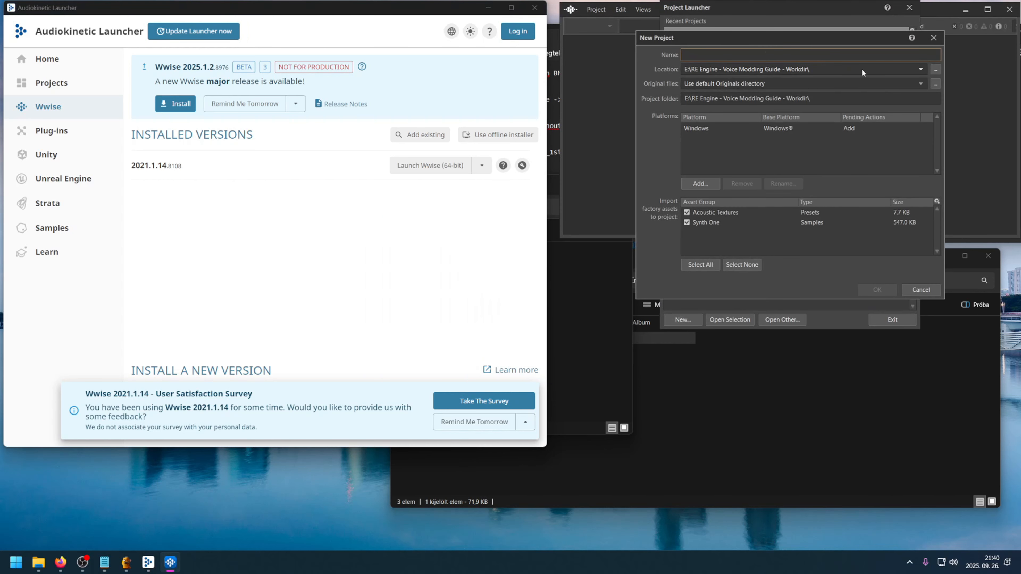
{"action": "type", "text": "asd2"}
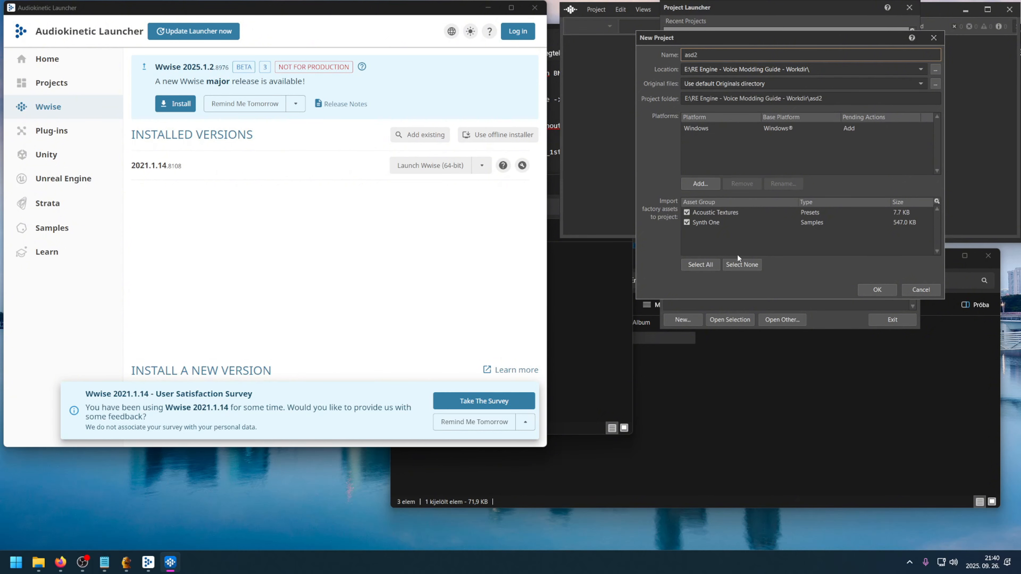
{"action": "left_click", "coordinate": [877, 289]}
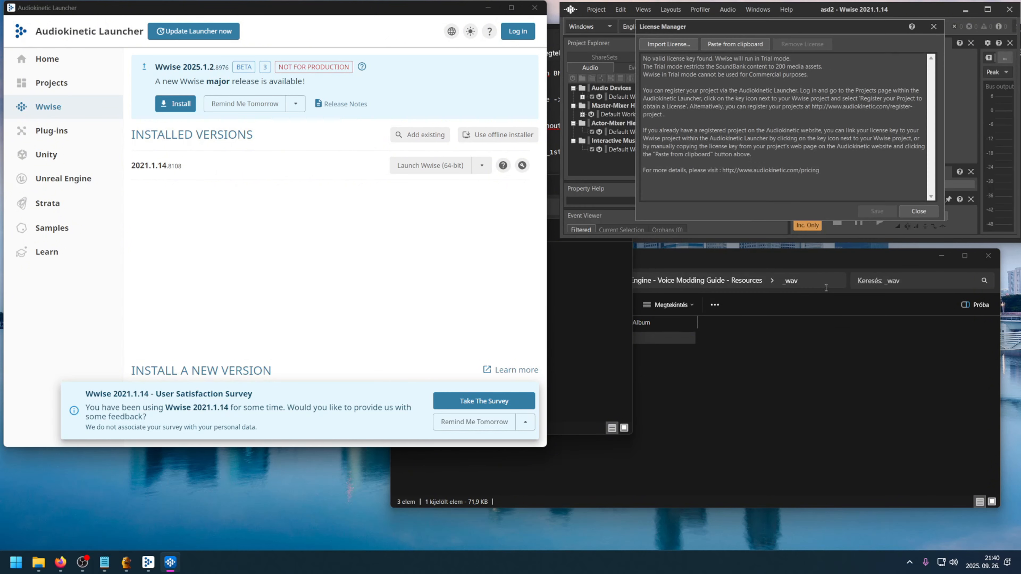
{"action": "left_click", "coordinate": [918, 211]}
- Set the project's default conversion settings to Vorbis Quality Medium and save the project
{"action": "left_click_drag", "start_coordinate": [861, 9], "coordinate": [625, 166]}
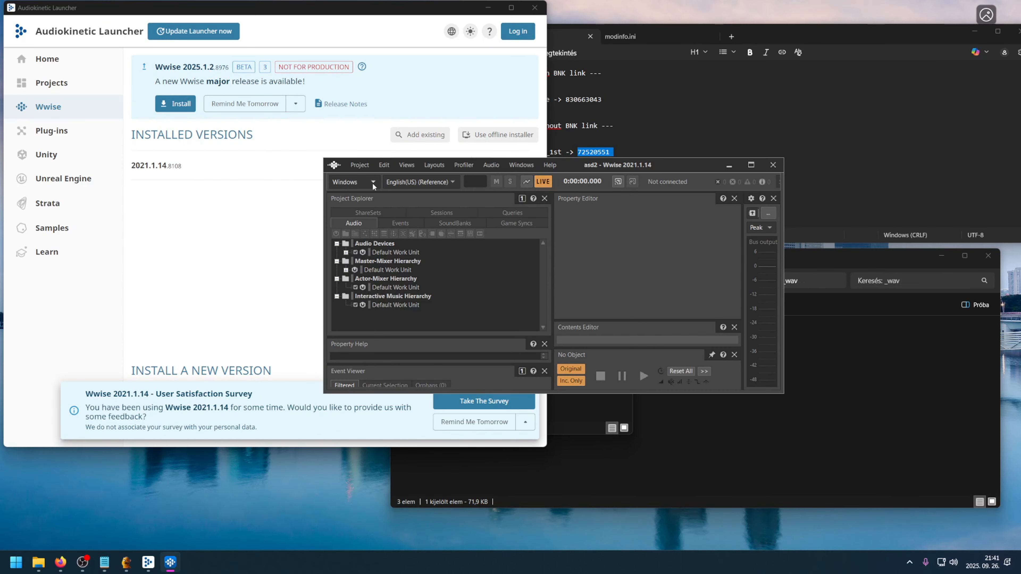
{"action": "left_click", "coordinate": [359, 165]}
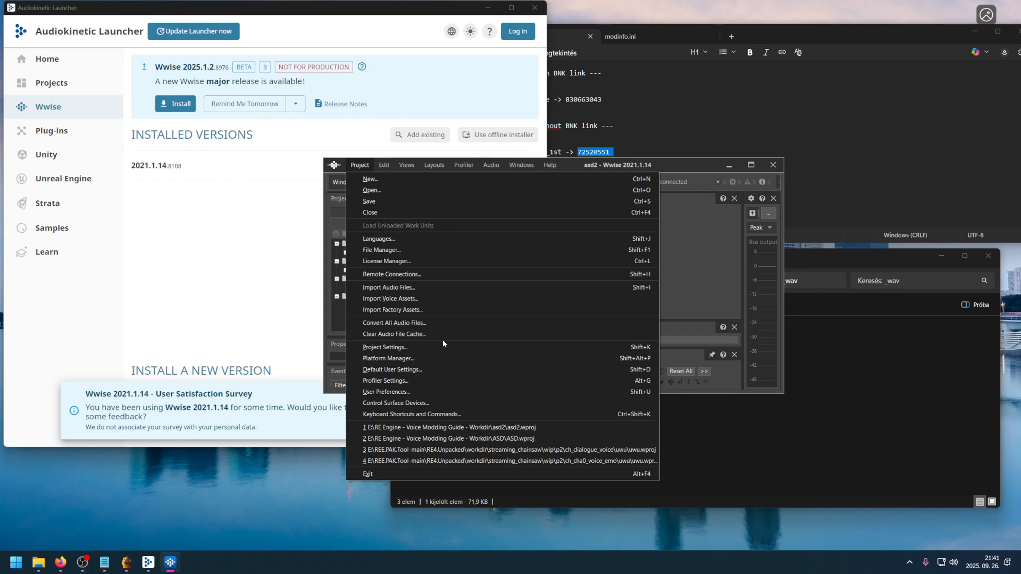
{"action": "left_click", "coordinate": [420, 345]}
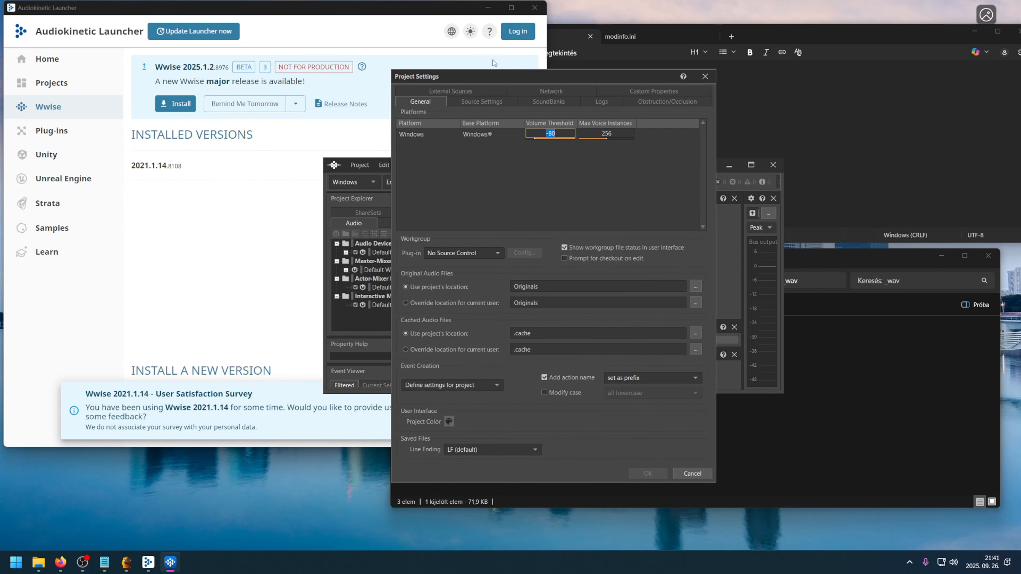
{"action": "left_click", "coordinate": [475, 103]}
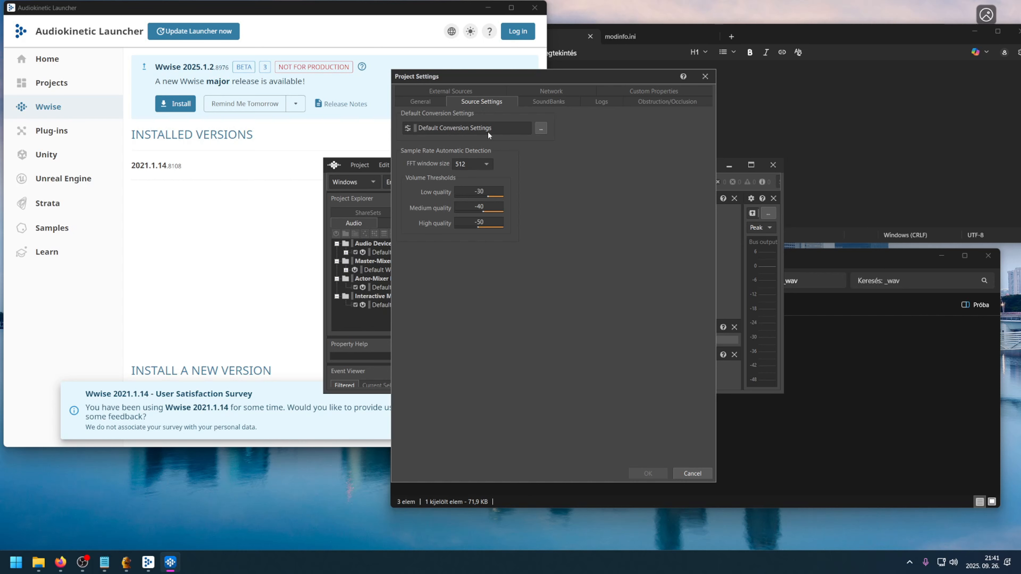
{"action": "left_click", "coordinate": [541, 127]}
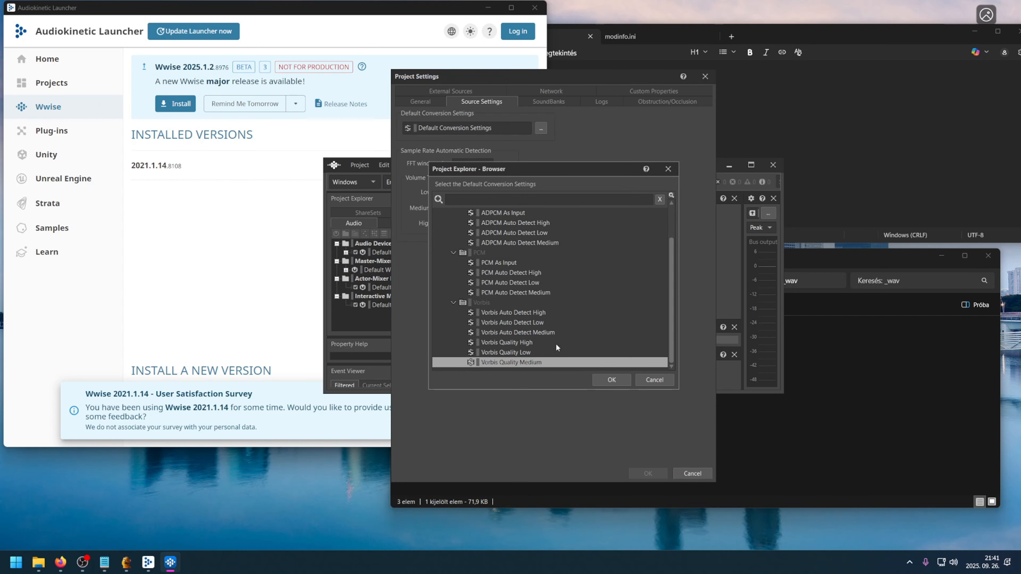
{"action": "double_click", "coordinate": [517, 362]}
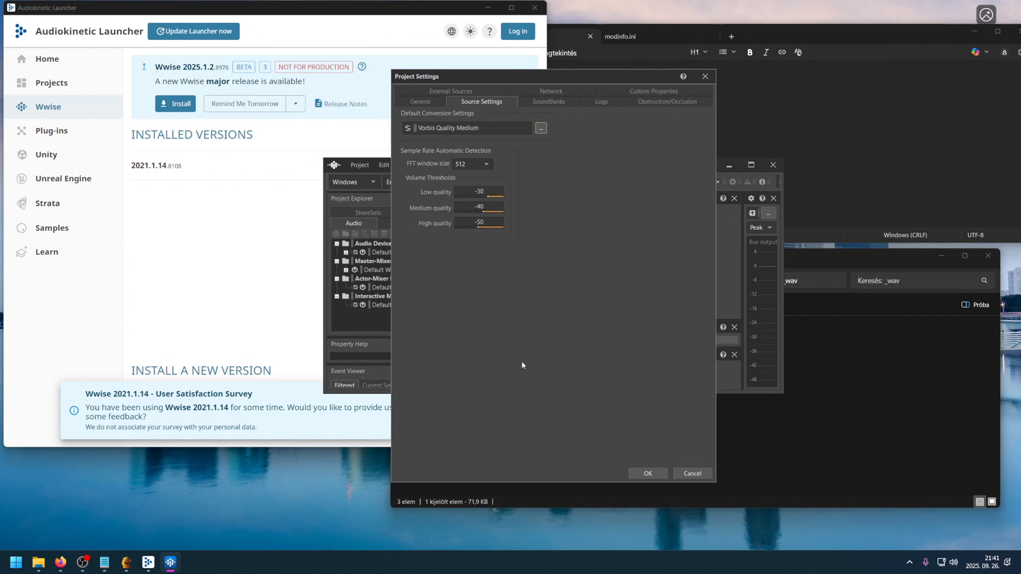
{"action": "left_click", "coordinate": [658, 475]}
{"action": "key", "text": "ctrl+s"}
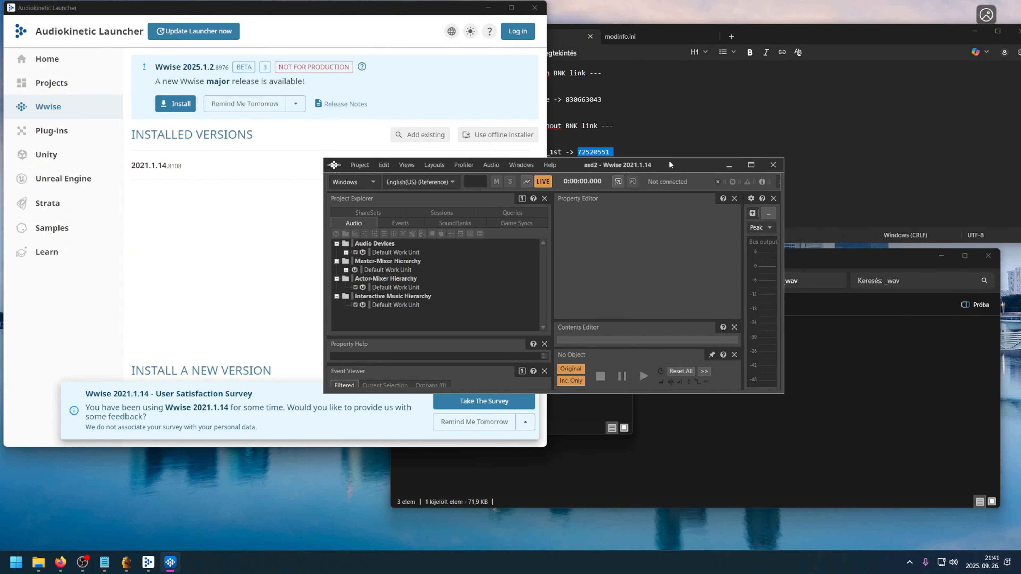
- Import _72520551.wem.wav from the Workdir's _wav folder as a Sound Voice object and save the project
{"action": "left_click_drag", "start_coordinate": [670, 162], "coordinate": [720, 93]}
{"action": "left_click", "coordinate": [409, 97]}
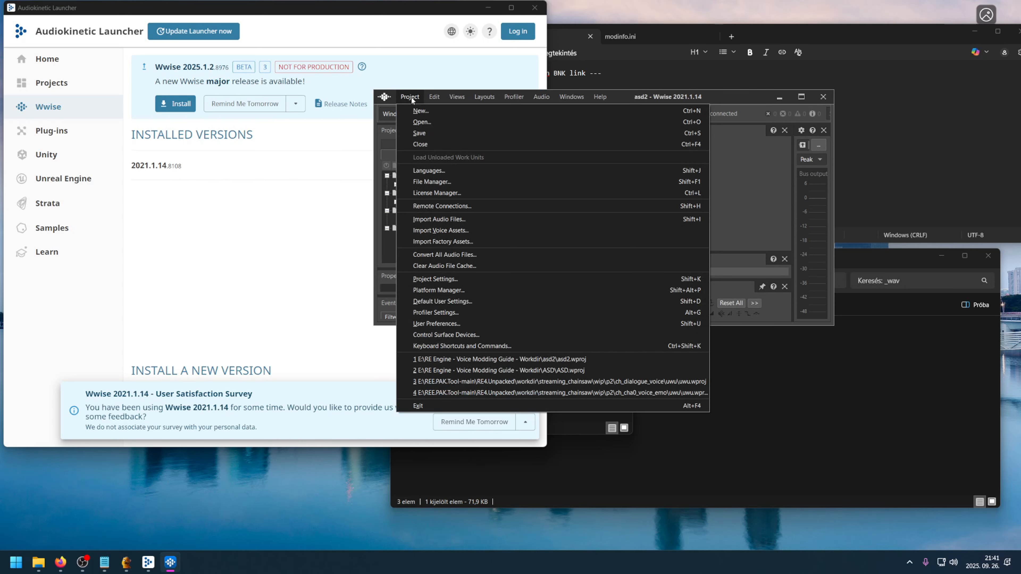
{"action": "left_click", "coordinate": [435, 218]}
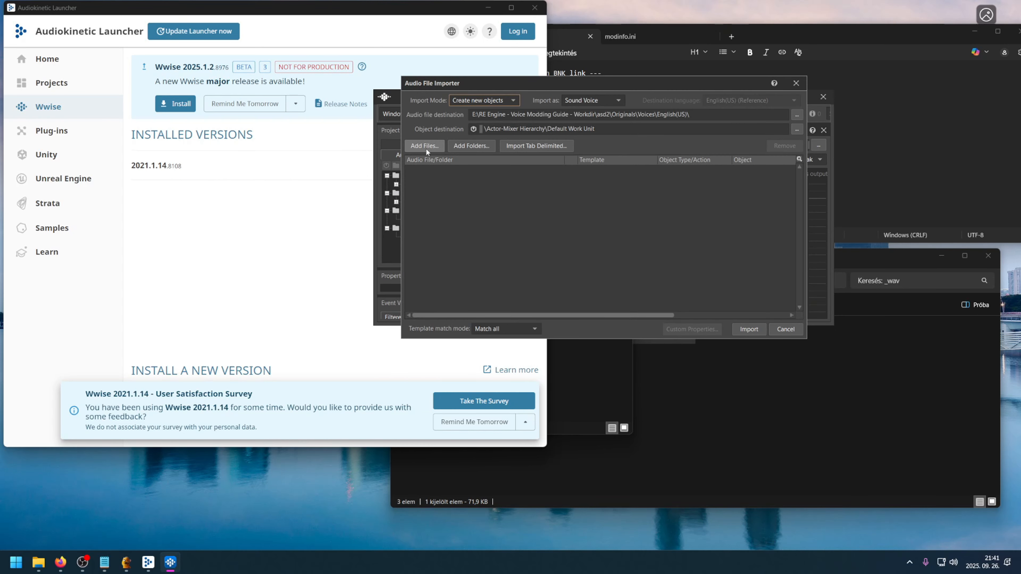
{"action": "left_click", "coordinate": [425, 146]}
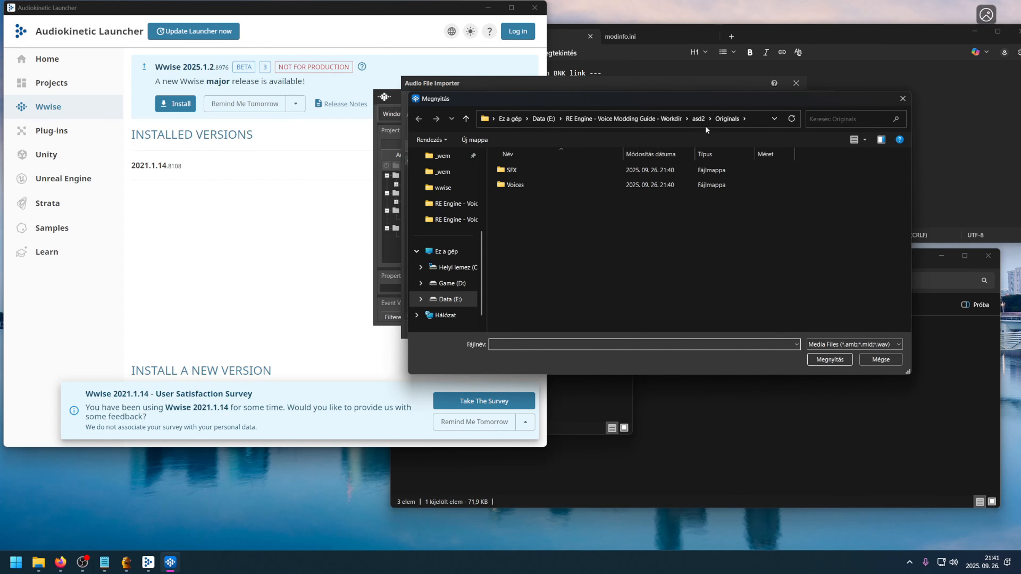
{"action": "left_click", "coordinate": [624, 118]}
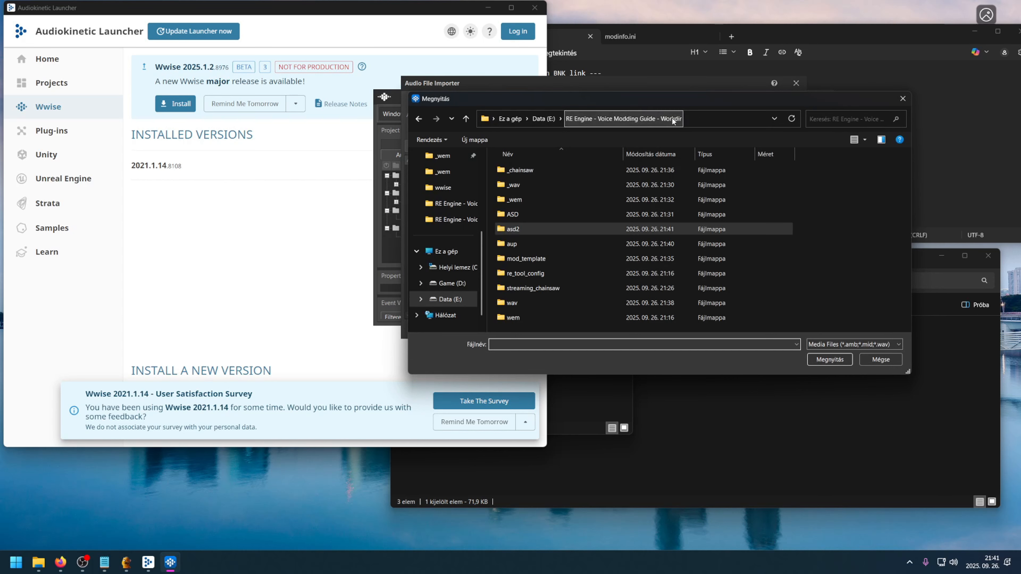
{"action": "double_click", "coordinate": [521, 185]}
{"action": "left_click", "coordinate": [528, 173]}
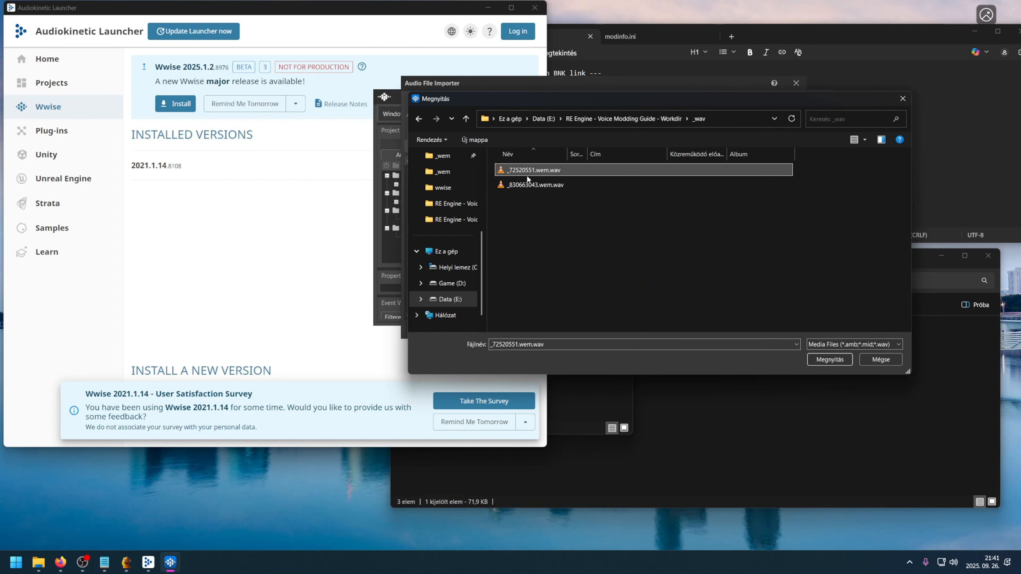
{"action": "left_click", "coordinate": [829, 360]}
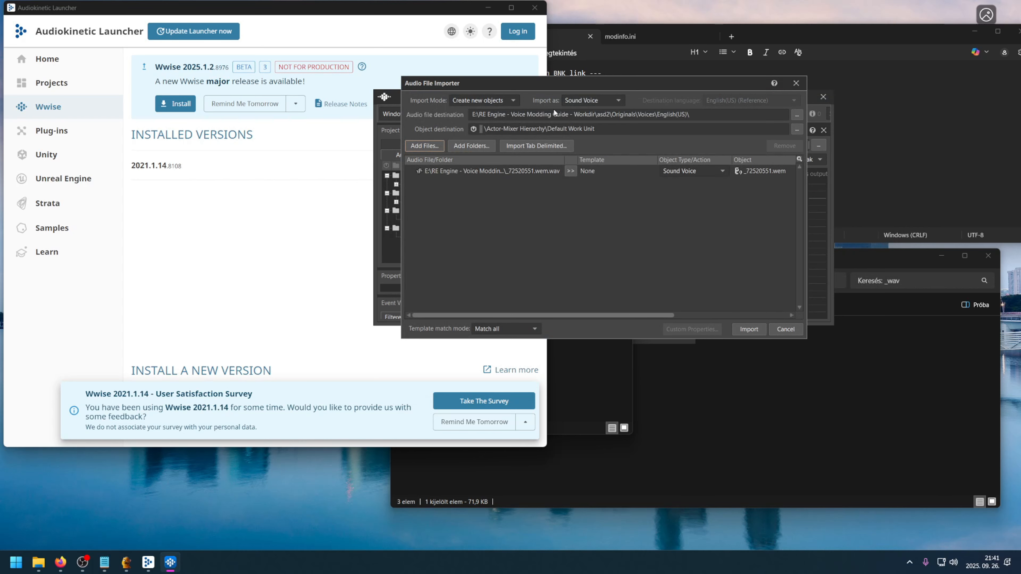
{"action": "left_click", "coordinate": [744, 328]}
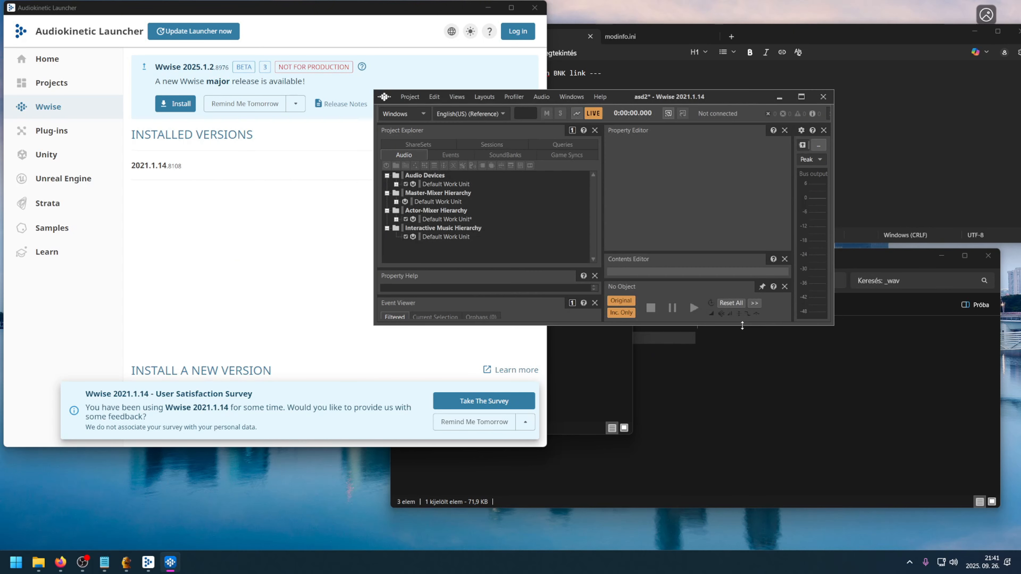
{"action": "key", "text": "ctrl+s"}
- Select the _72520551_wem sound under the Actor-Mixer Hierarchy's Default Work Unit and open its Vorbis Quality Medium conversion settings for editing
{"action": "left_click_drag", "start_coordinate": [647, 97], "coordinate": [825, 18]}
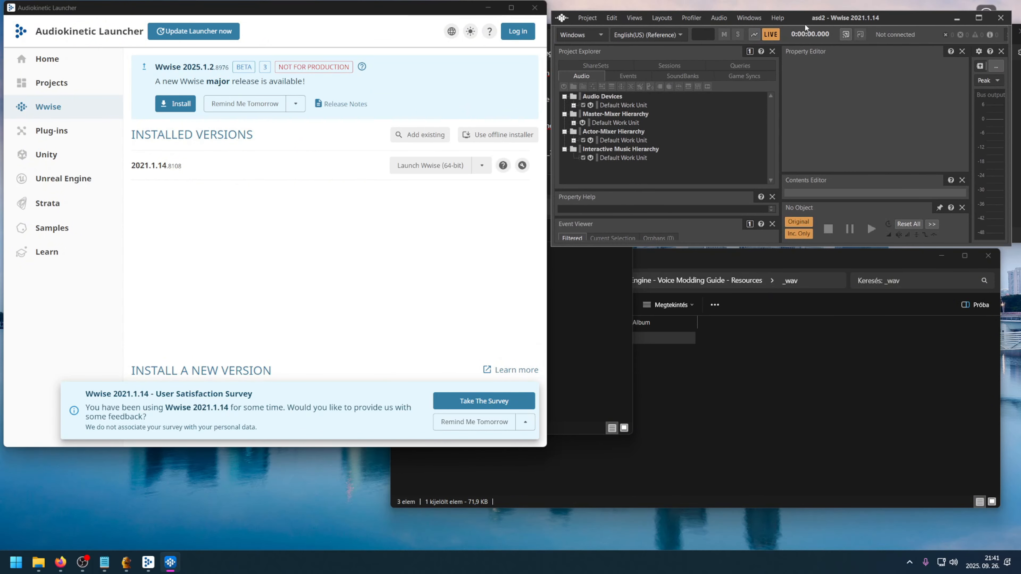
{"action": "left_click", "coordinate": [574, 141]}
{"action": "left_click_drag", "start_coordinate": [732, 246], "coordinate": [739, 277]}
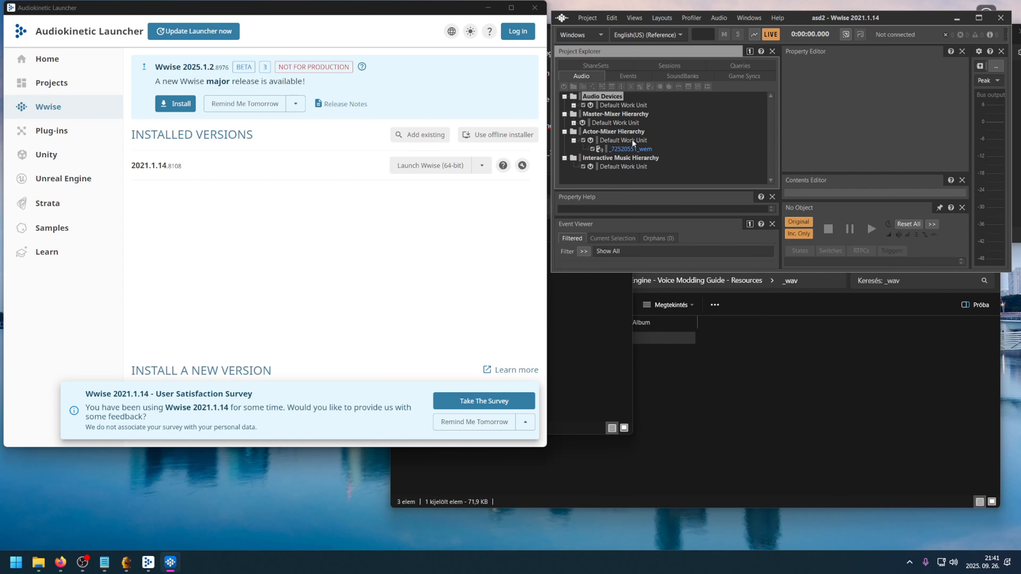
{"action": "left_click", "coordinate": [628, 149]}
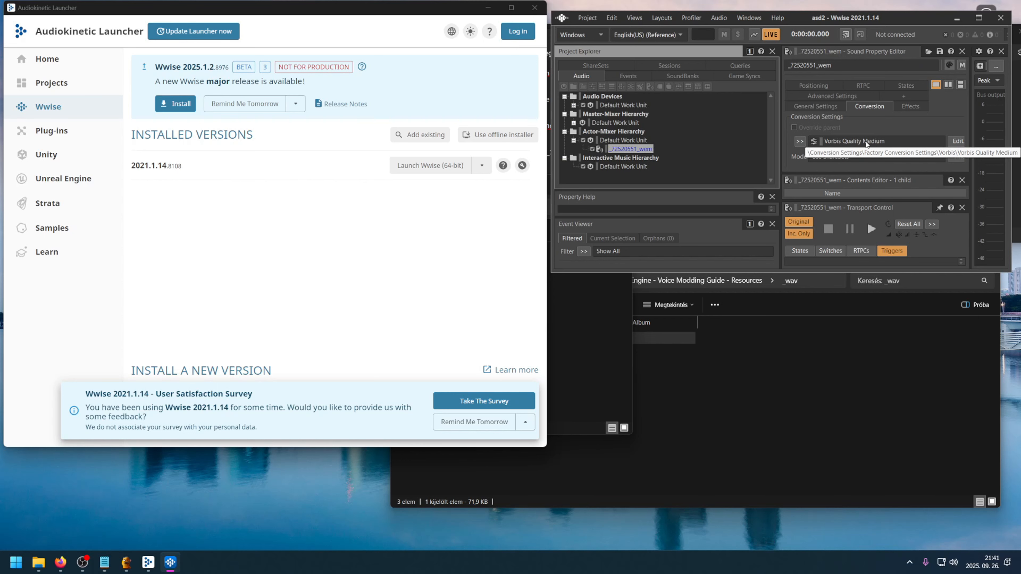
{"action": "left_click", "coordinate": [956, 141]}
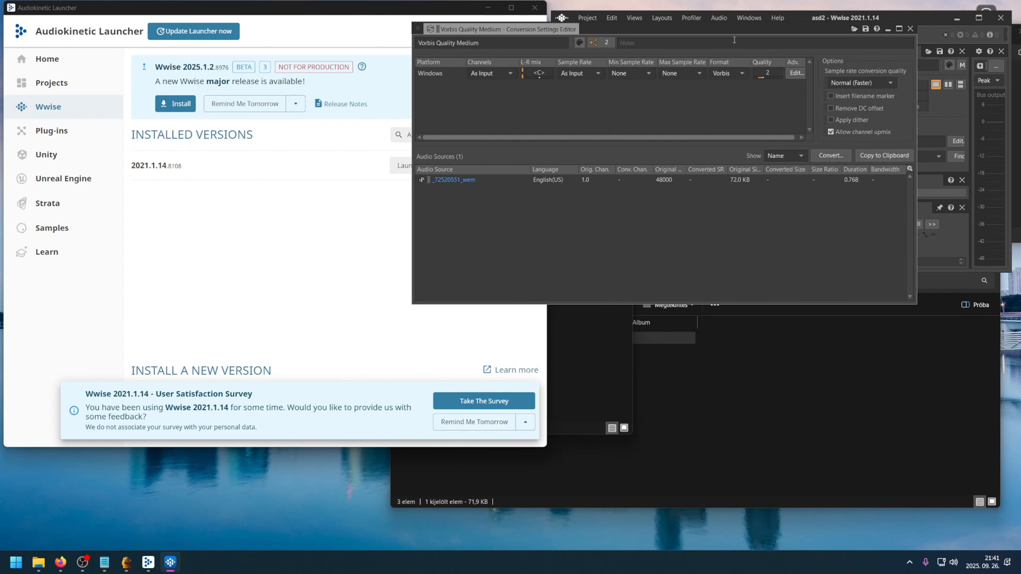
{"action": "left_click_drag", "start_coordinate": [627, 36], "coordinate": [717, 27]}
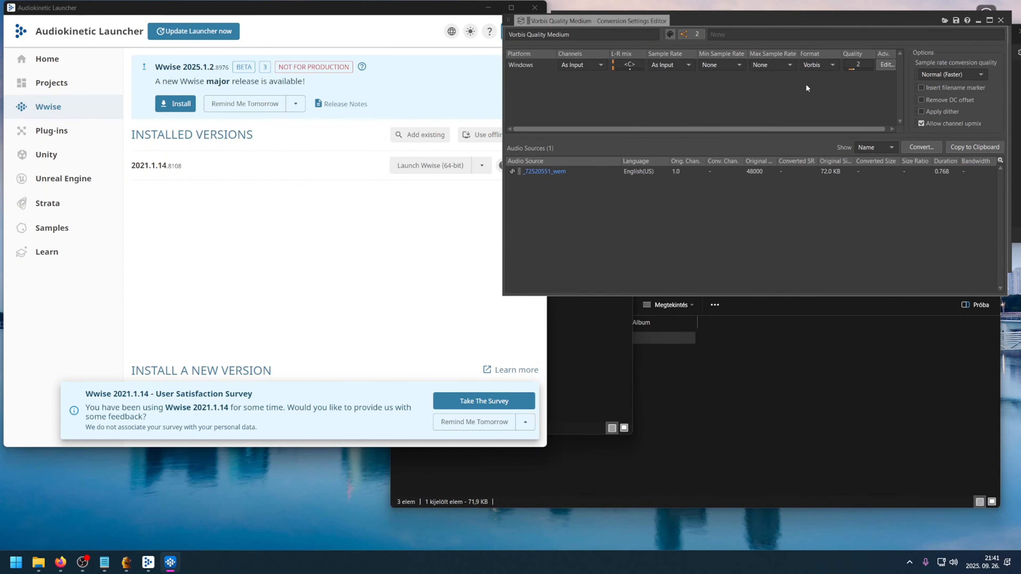
- Set the Windows conversion to sample rate 48000, format WEM Opus and quality 30, and select the _72520551_wem audio source
{"action": "left_click", "coordinate": [680, 65]}
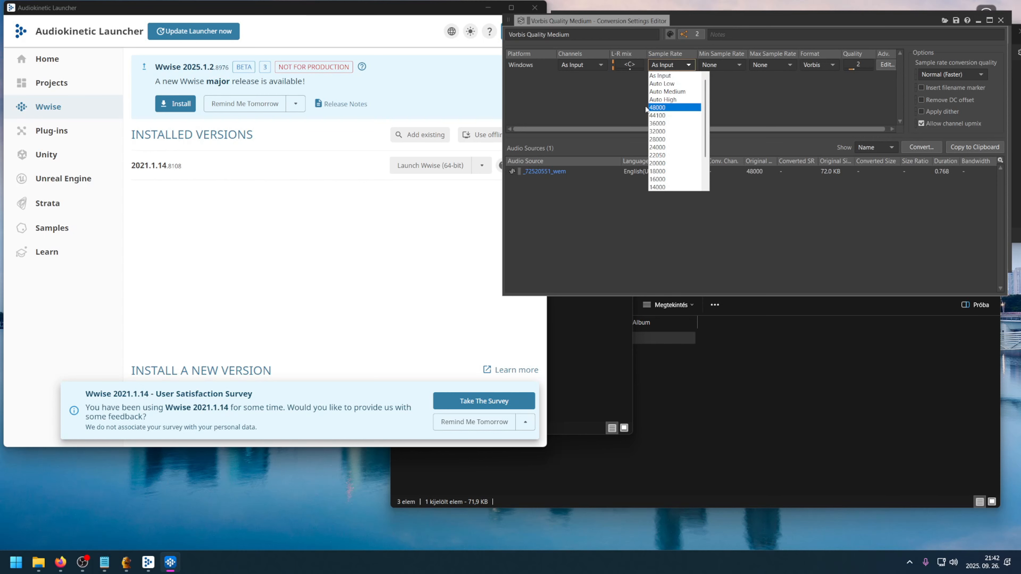
{"action": "left_click", "coordinate": [669, 108]}
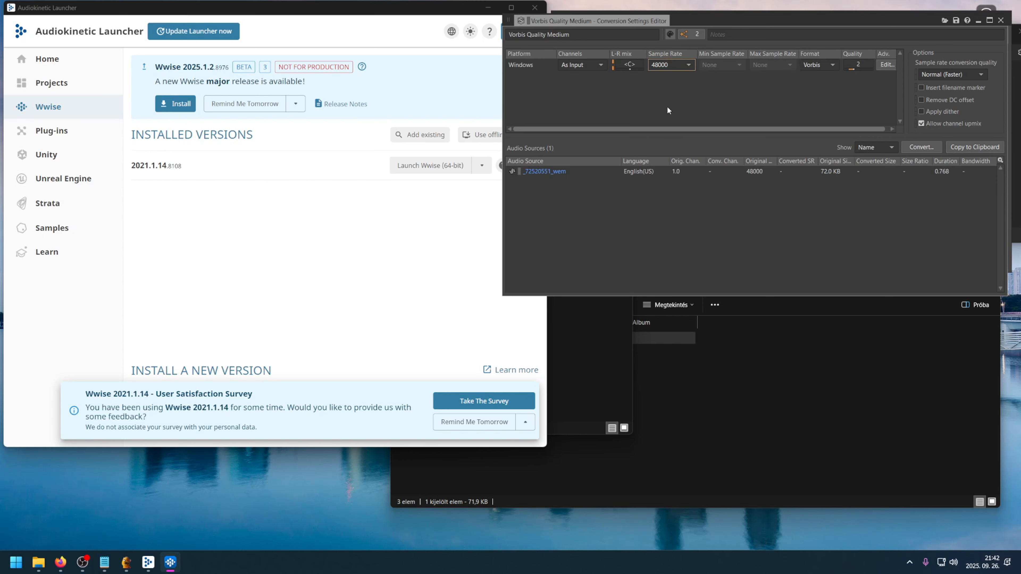
{"action": "left_click", "coordinate": [819, 65]}
{"action": "left_click", "coordinate": [810, 101]}
{"action": "key", "text": "Tab"}
{"action": "type", "text": "30"}
{"action": "left_click", "coordinate": [550, 171]}
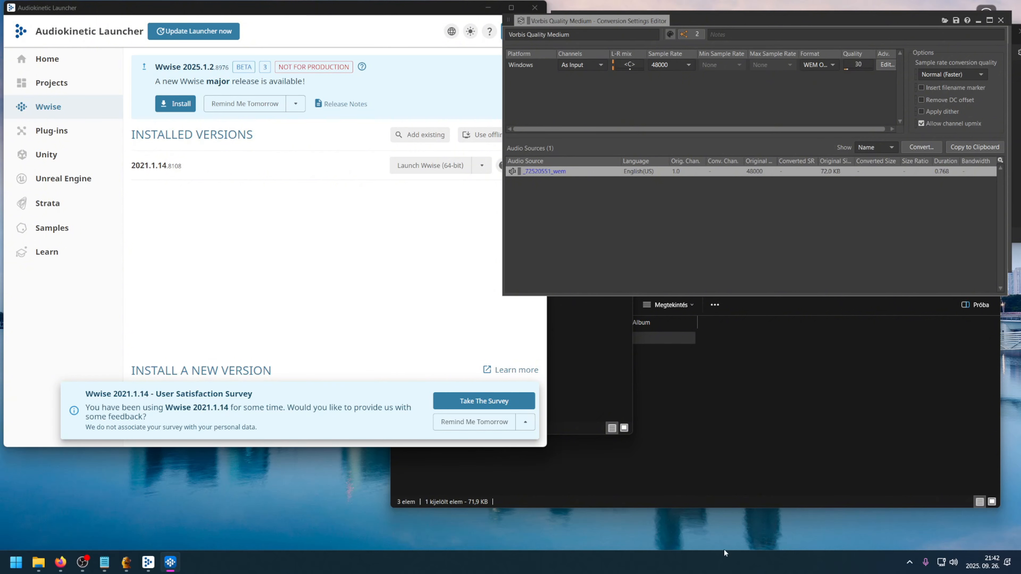
- Open foobar2000 and load the original 72520551.wem from the Workdir's wem folder to check its bitrate
{"action": "key", "text": "super+d"}
{"action": "double_click", "coordinate": [289, 64]}
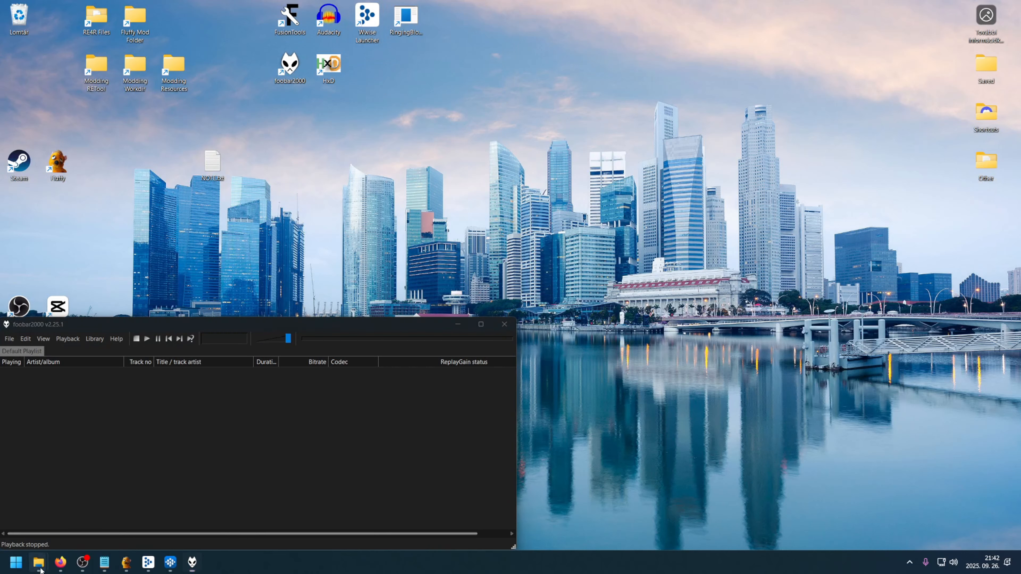
{"action": "left_click", "coordinate": [38, 562]}
{"action": "left_click", "coordinate": [39, 533]}
{"action": "left_click", "coordinate": [321, 206]}
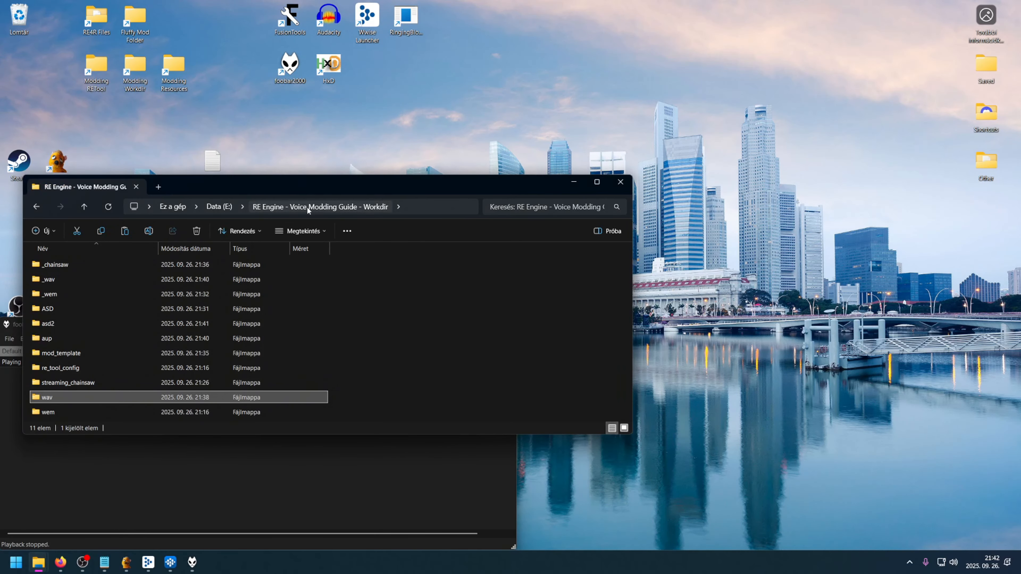
{"action": "left_click_drag", "start_coordinate": [333, 183], "coordinate": [610, 95]}
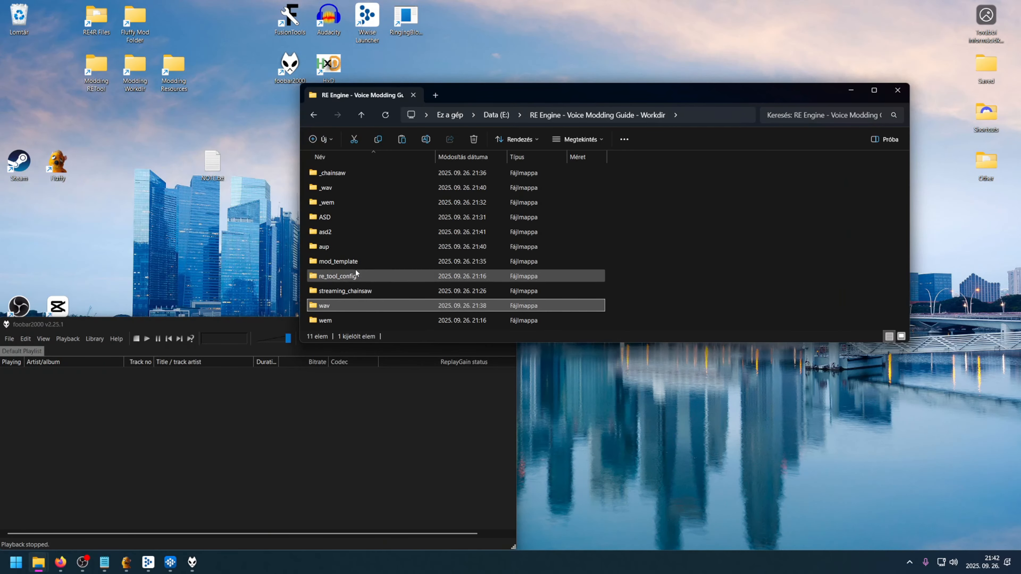
{"action": "double_click", "coordinate": [329, 321]}
{"action": "left_click", "coordinate": [358, 201]}
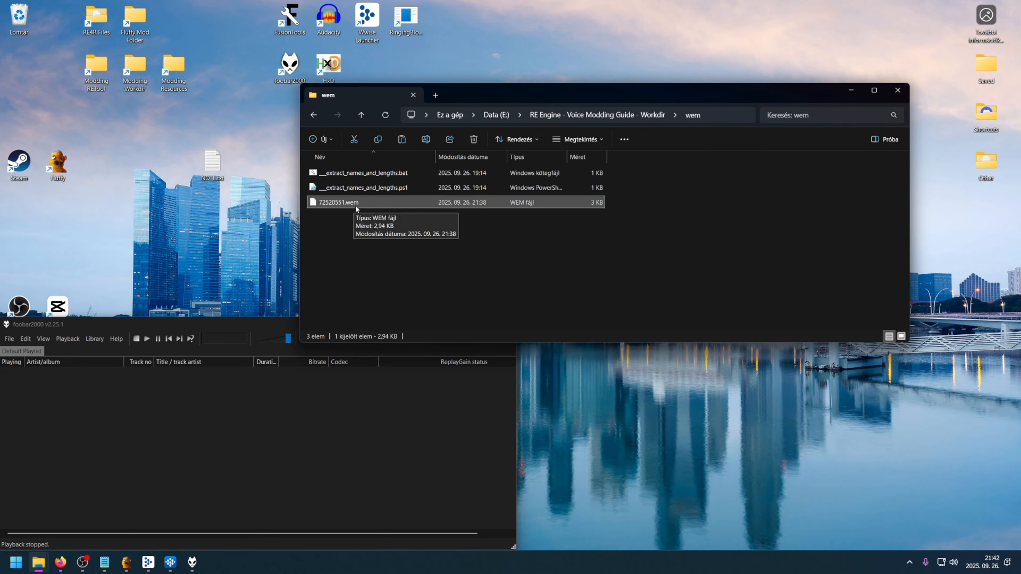
{"action": "left_click_drag", "start_coordinate": [355, 205], "coordinate": [241, 382]}
{"action": "left_click_drag", "start_coordinate": [230, 326], "coordinate": [367, 301]}
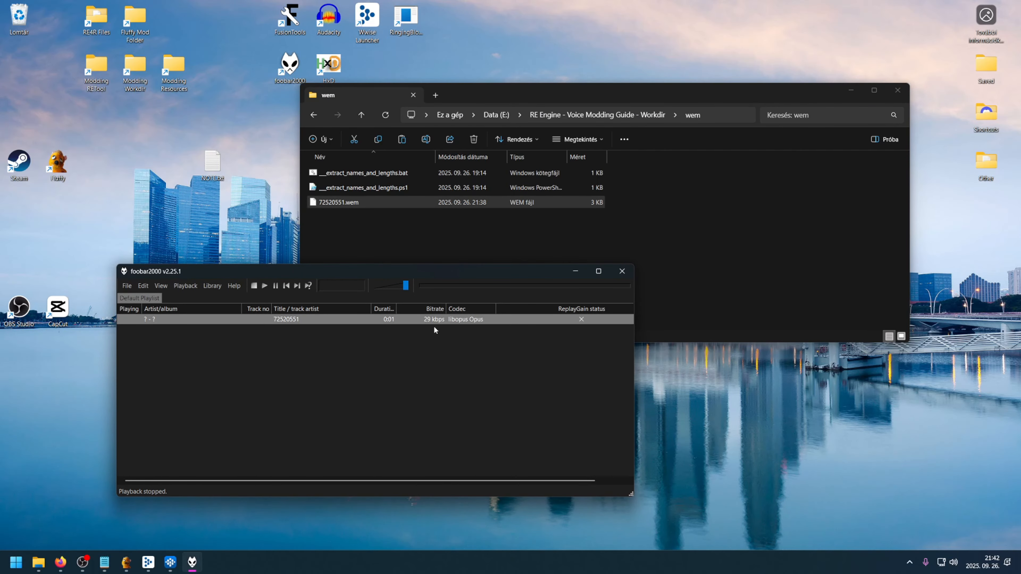
{"action": "left_click_drag", "start_coordinate": [435, 274], "coordinate": [338, 271]}
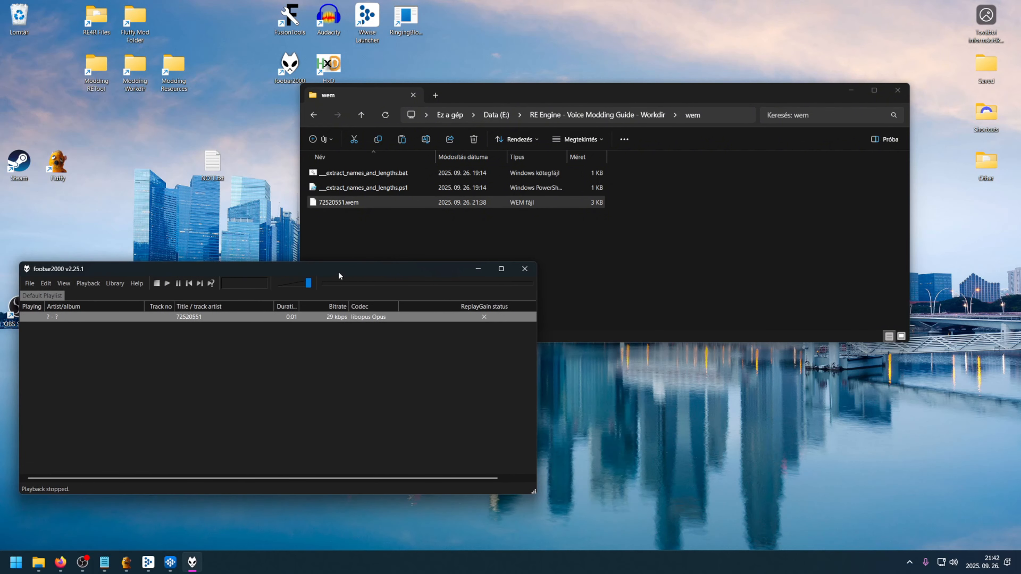
{"action": "left_click_drag", "start_coordinate": [489, 92], "coordinate": [358, 36]}
- Switch to Wwise, set the Windows conversion quality to 29 and convert the _72520551_wem audio source
{"action": "left_click", "coordinate": [170, 562]}
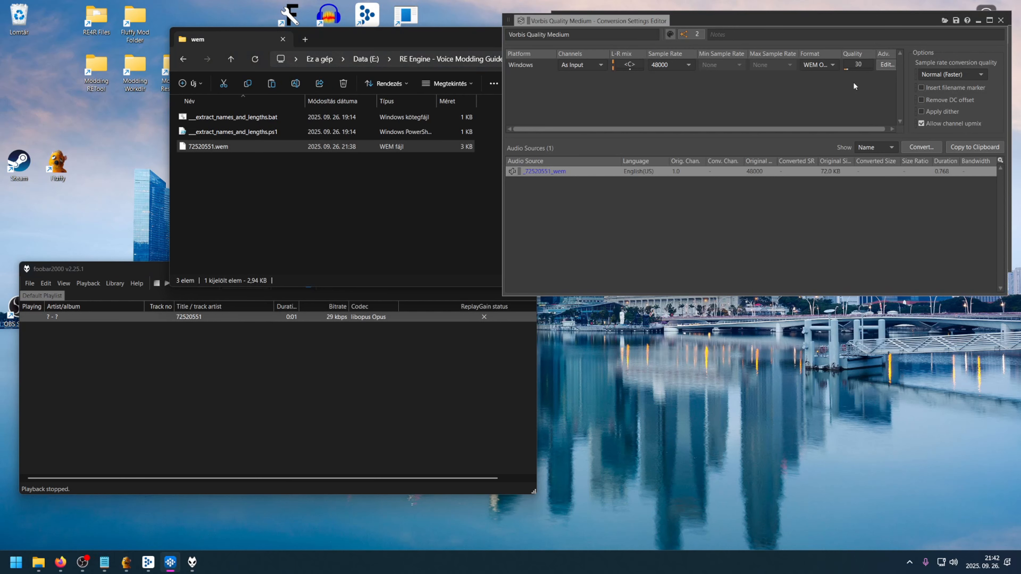
{"action": "left_click", "coordinate": [867, 65]}
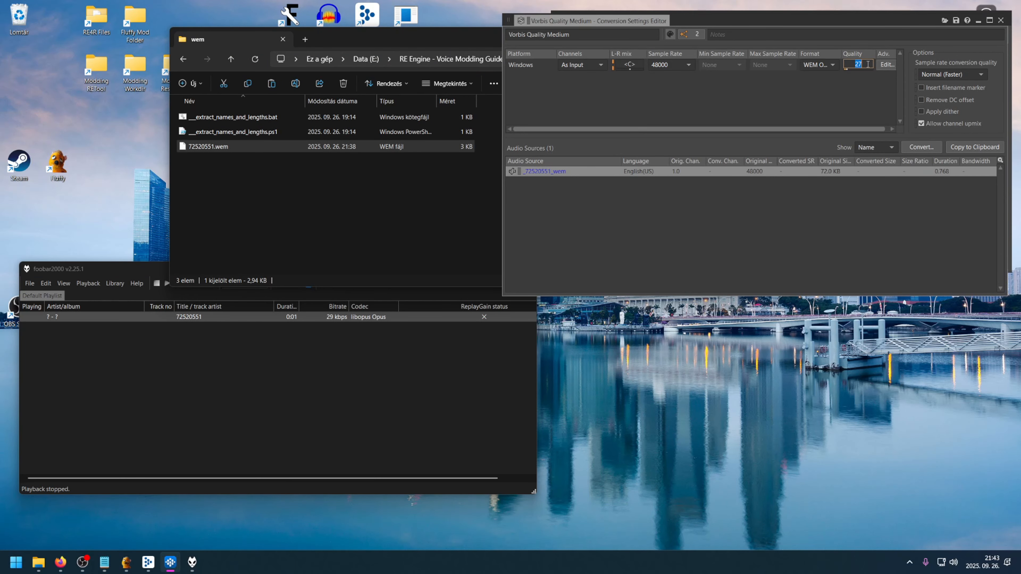
{"action": "type", "text": "29"}
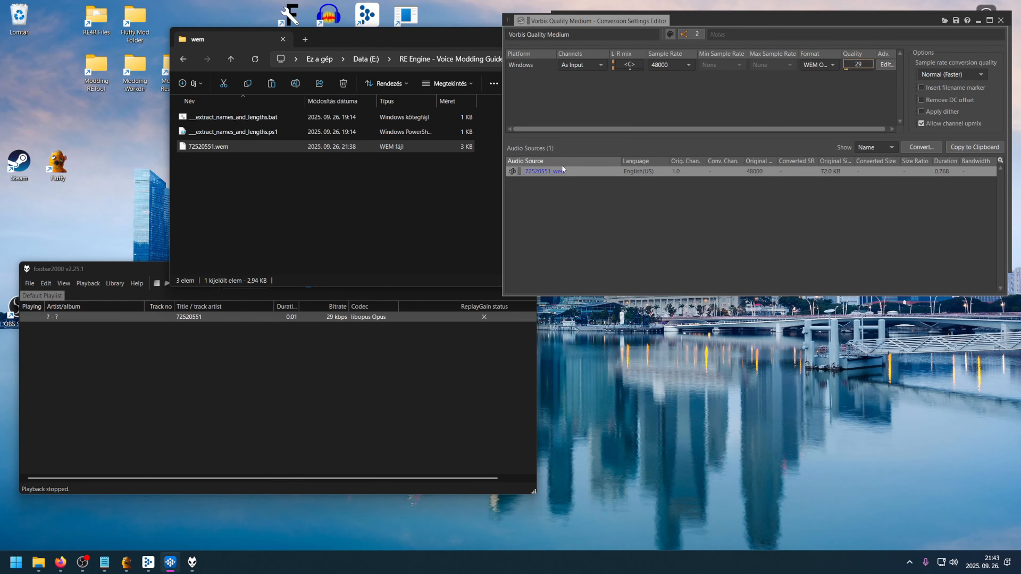
{"action": "left_click", "coordinate": [685, 172]}
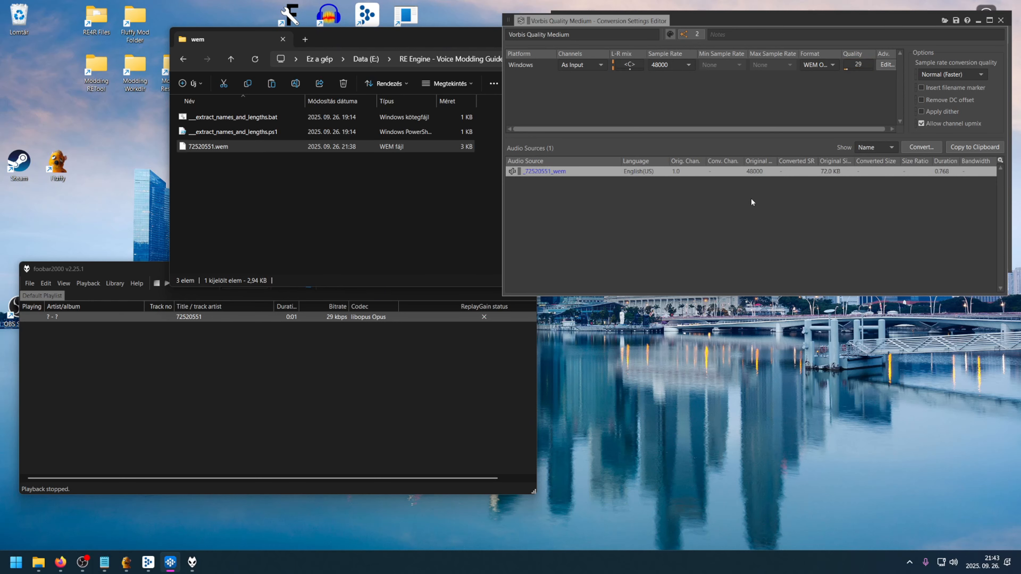
{"action": "key", "text": "shift+c"}
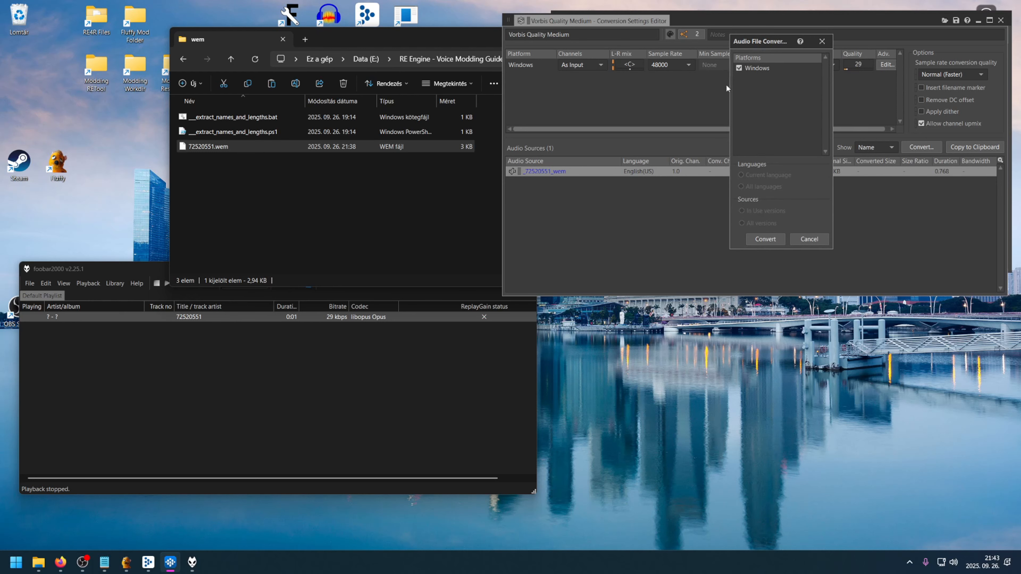
{"action": "left_click", "coordinate": [765, 239]}
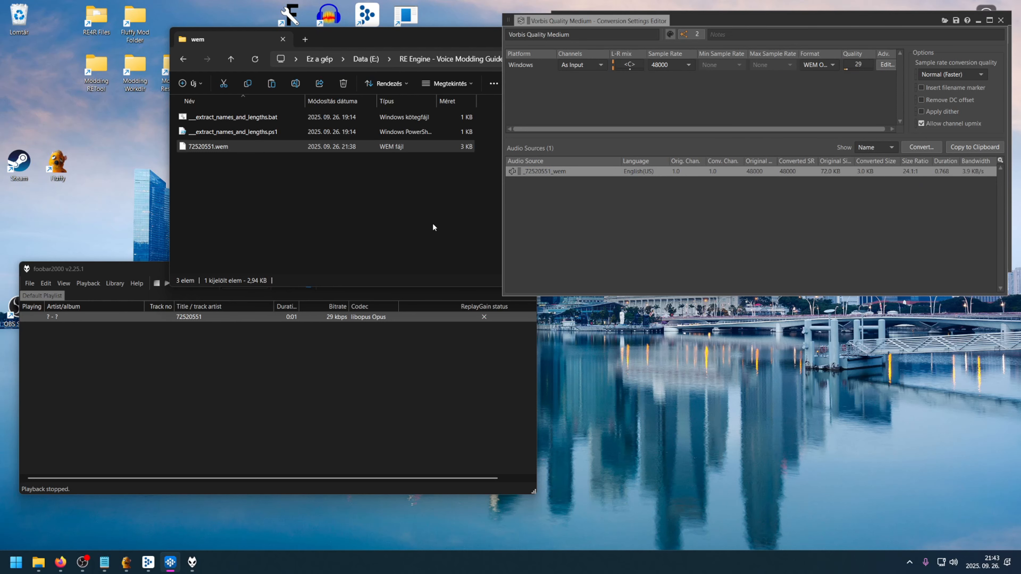
- Open the RE Engine - Voice Modding Guide - Workdir folder in a second File Explorer tab beside the wem folder
{"action": "left_click_drag", "start_coordinate": [423, 36], "coordinate": [356, 38]}
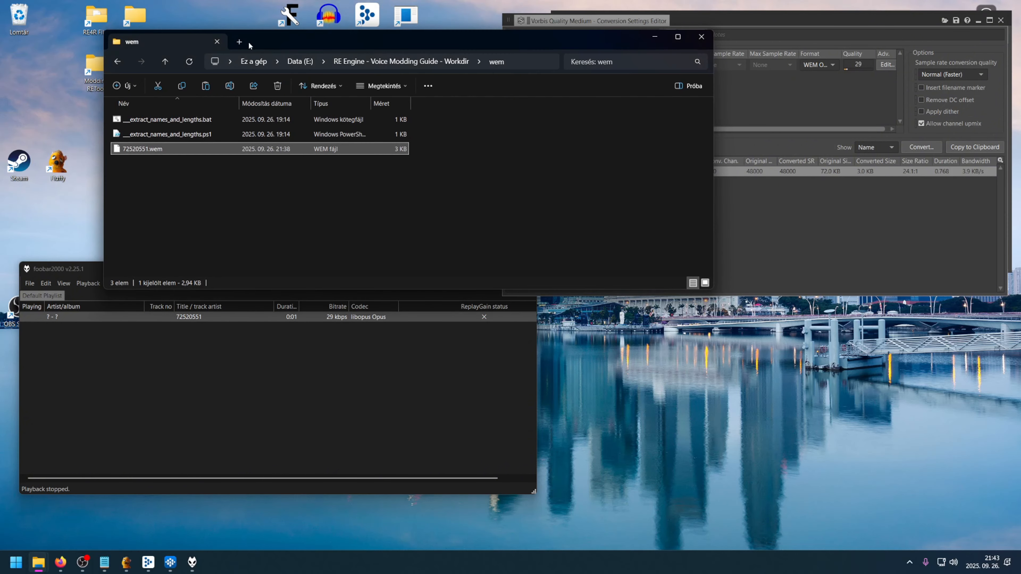
{"action": "left_click", "coordinate": [517, 61]}
{"action": "key", "text": "ctrl+c"}
{"action": "left_click", "coordinate": [239, 41]}
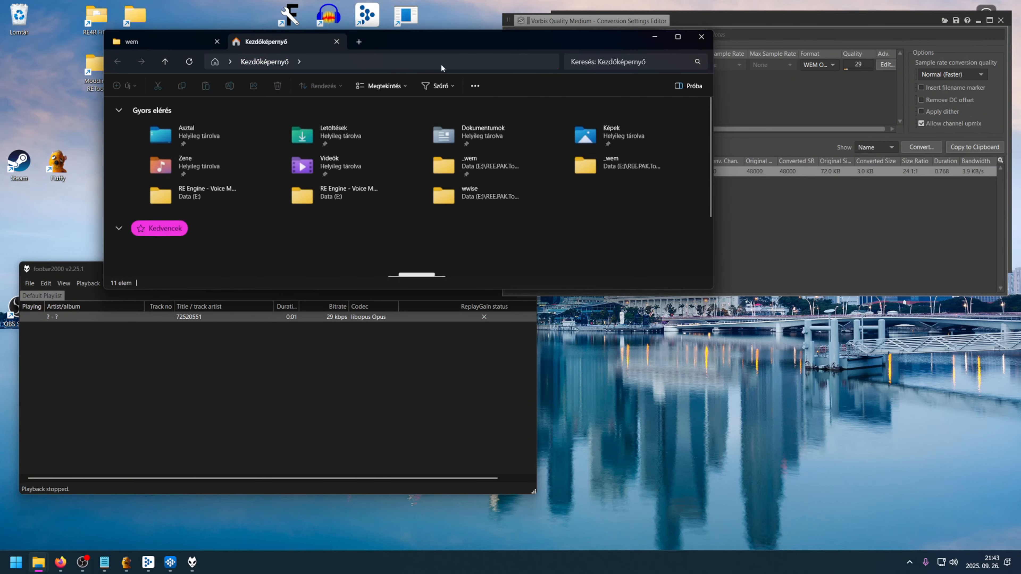
{"action": "left_click", "coordinate": [441, 64]}
{"action": "key", "text": "ctrl+v"}
{"action": "type", "text": ","}
{"action": "key", "text": "Return"}
{"action": "key", "text": "Return"}
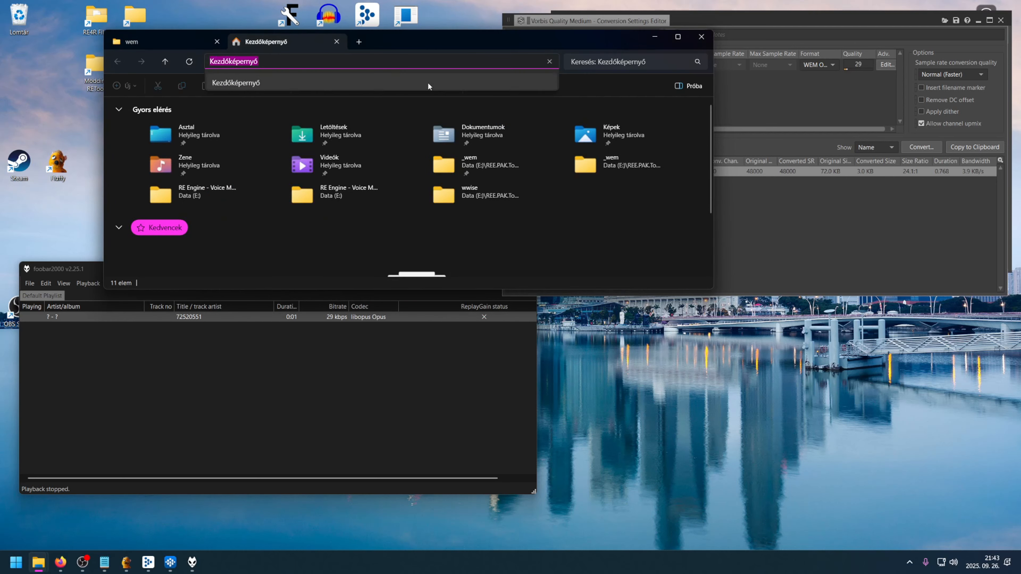
{"action": "key", "text": "ctrl+v"}
{"action": "key", "text": "Return"}
{"action": "key", "text": "alt+Up"}
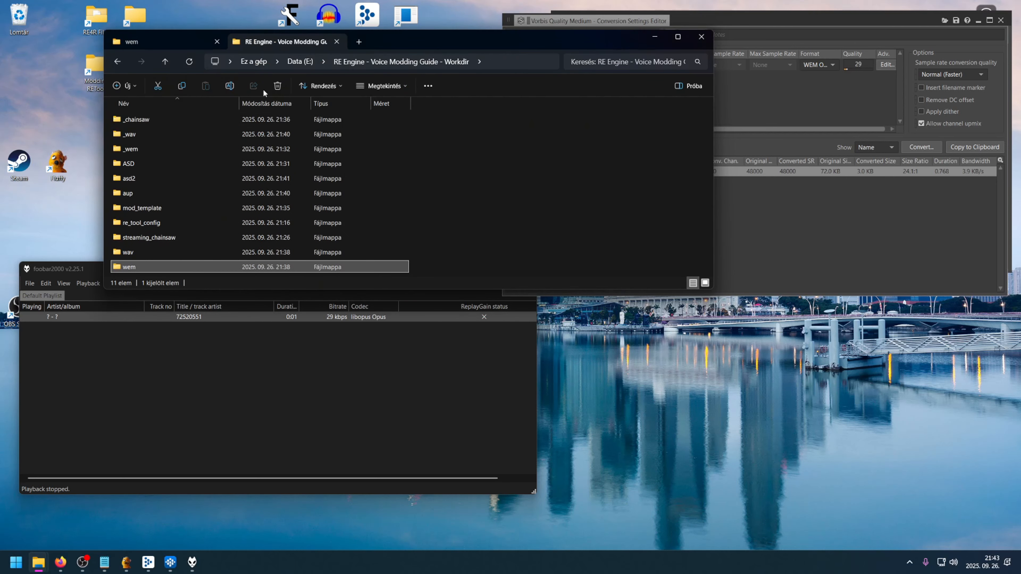
- Go to asd2\.cache\Windows\Voices\English(US) and select the converted _72520551 wem file
{"action": "double_click", "coordinate": [132, 172]}
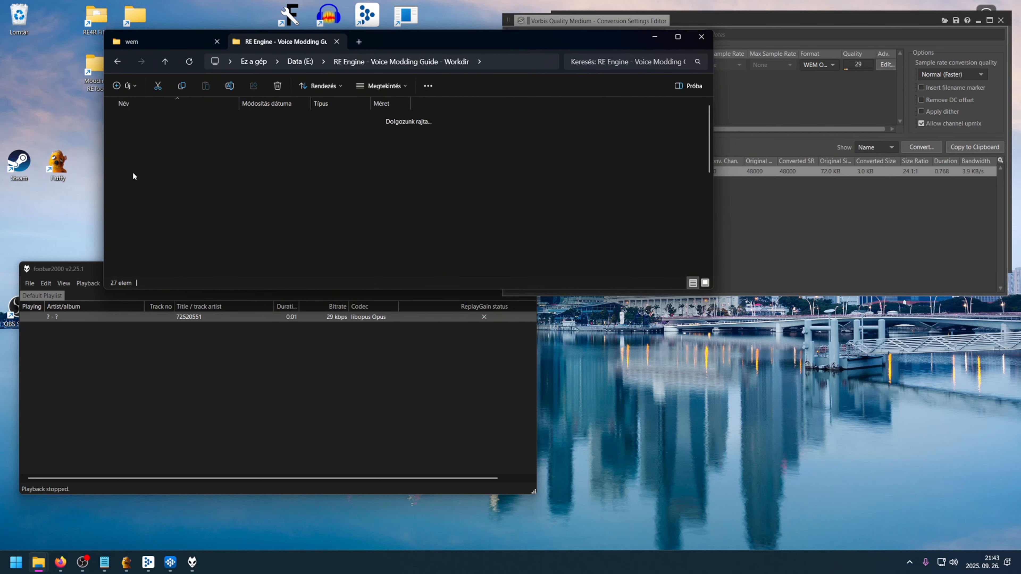
{"action": "double_click", "coordinate": [148, 116]}
{"action": "double_click", "coordinate": [148, 115]}
{"action": "double_click", "coordinate": [148, 115]}
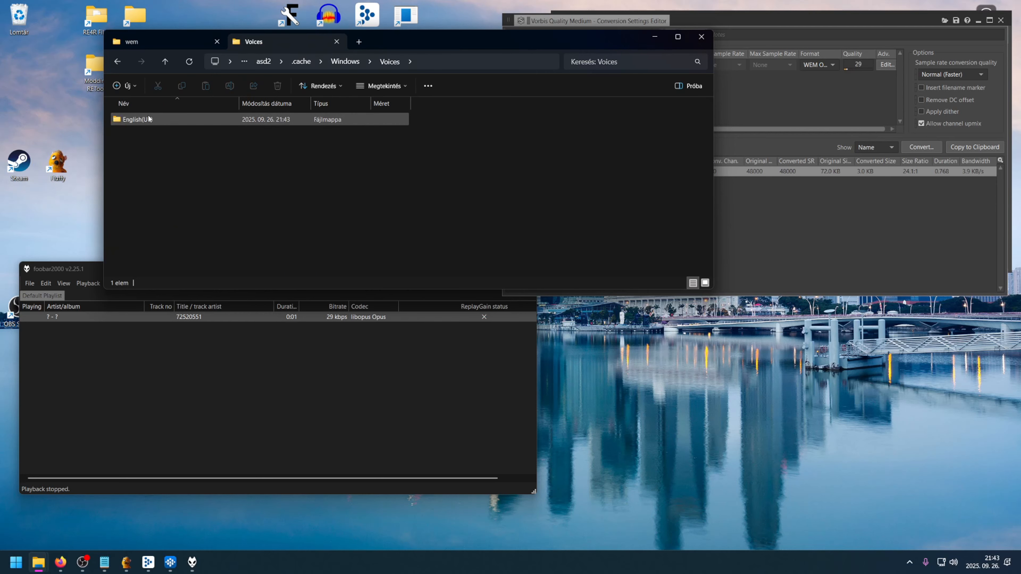
{"action": "double_click", "coordinate": [147, 117]}
{"action": "left_click", "coordinate": [158, 119]}
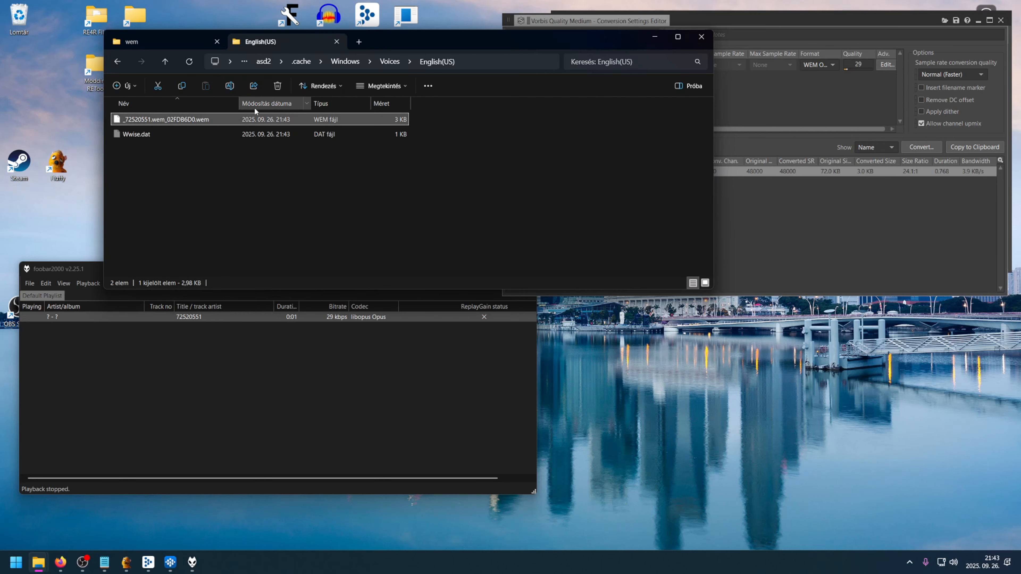
- Open the properties of the original 72520551.wem in the wem folder and check its exact size in bytes
{"action": "left_click", "coordinate": [167, 42]}
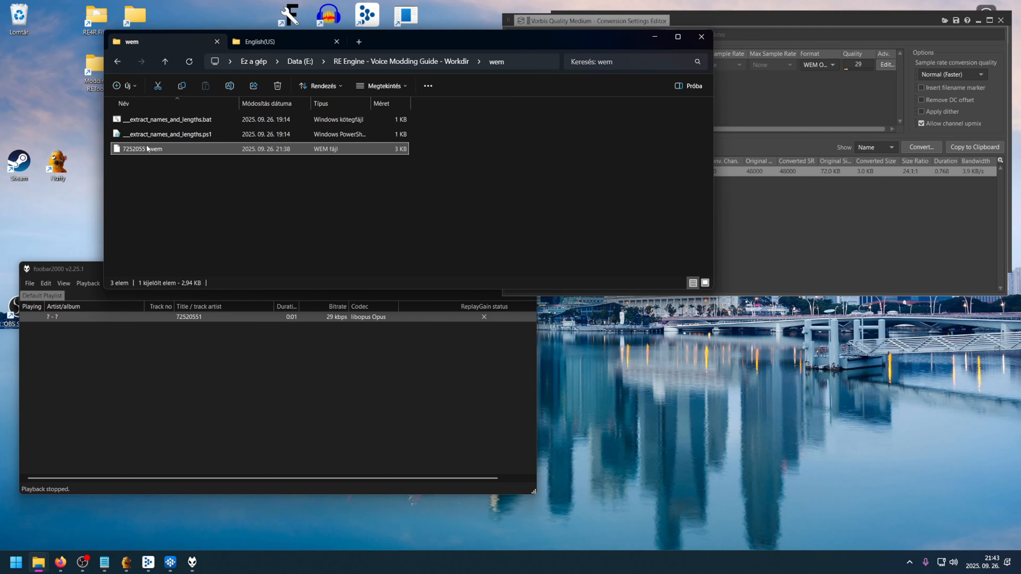
{"action": "right_click", "coordinate": [127, 149]}
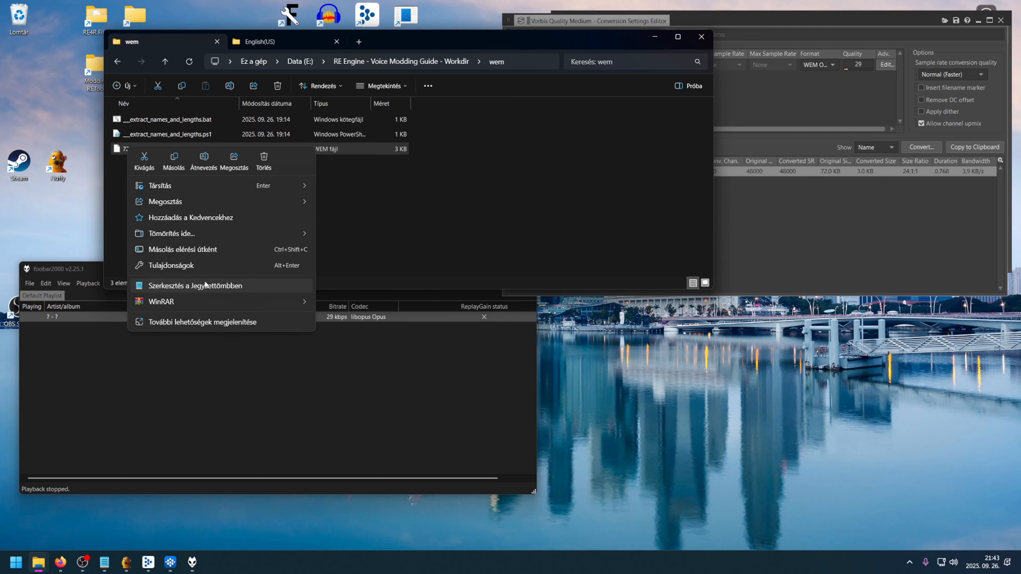
{"action": "left_click", "coordinate": [203, 265]}
{"action": "left_click_drag", "start_coordinate": [235, 153], "coordinate": [150, 149]}
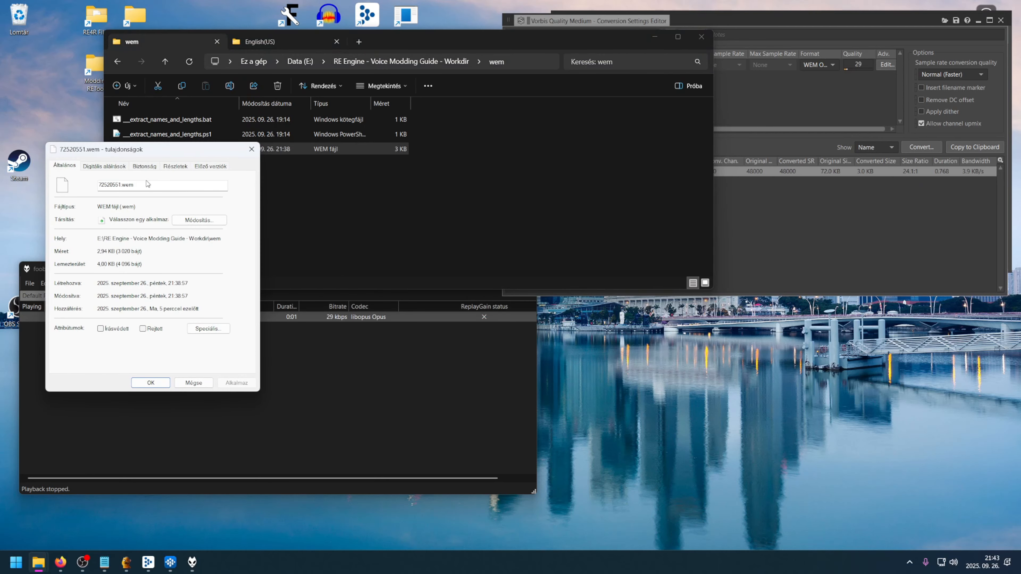
{"action": "left_click_drag", "start_coordinate": [117, 251], "coordinate": [131, 252]}
- Open the converted wem file's properties beside the original's, compare their exact byte sizes and close the converted file's properties
{"action": "left_click", "coordinate": [305, 41]}
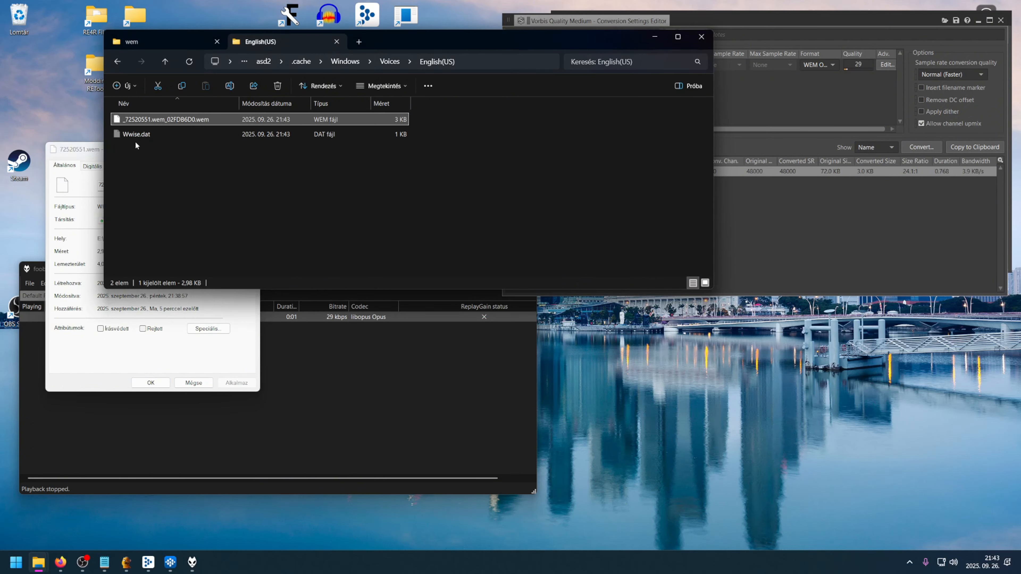
{"action": "right_click", "coordinate": [138, 119]}
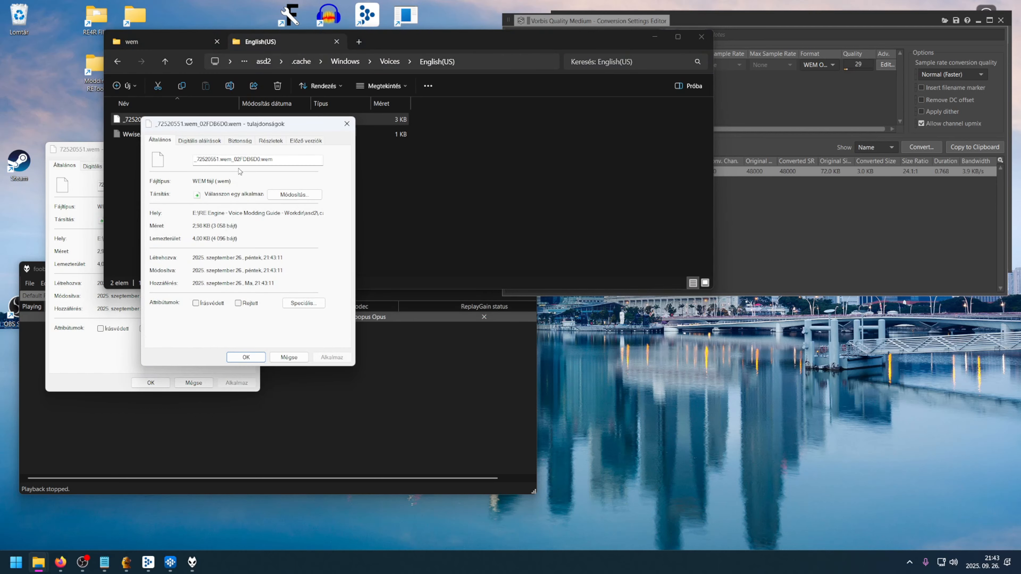
{"action": "left_click_drag", "start_coordinate": [213, 226], "coordinate": [226, 226]}
{"action": "left_click_drag", "start_coordinate": [403, 38], "coordinate": [710, 107]}
{"action": "left_click_drag", "start_coordinate": [285, 125], "coordinate": [381, 144]}
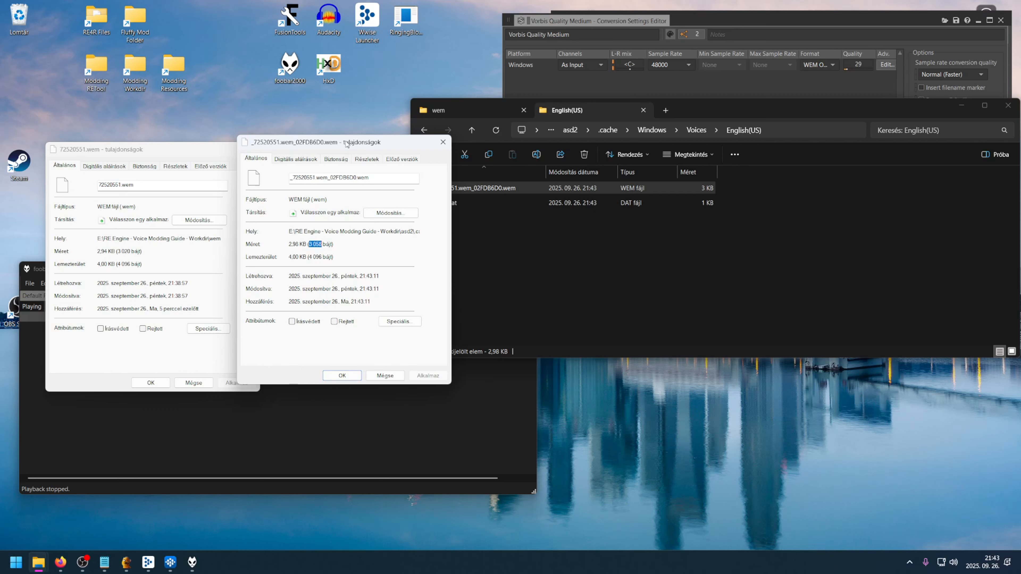
{"action": "left_click", "coordinate": [171, 257]}
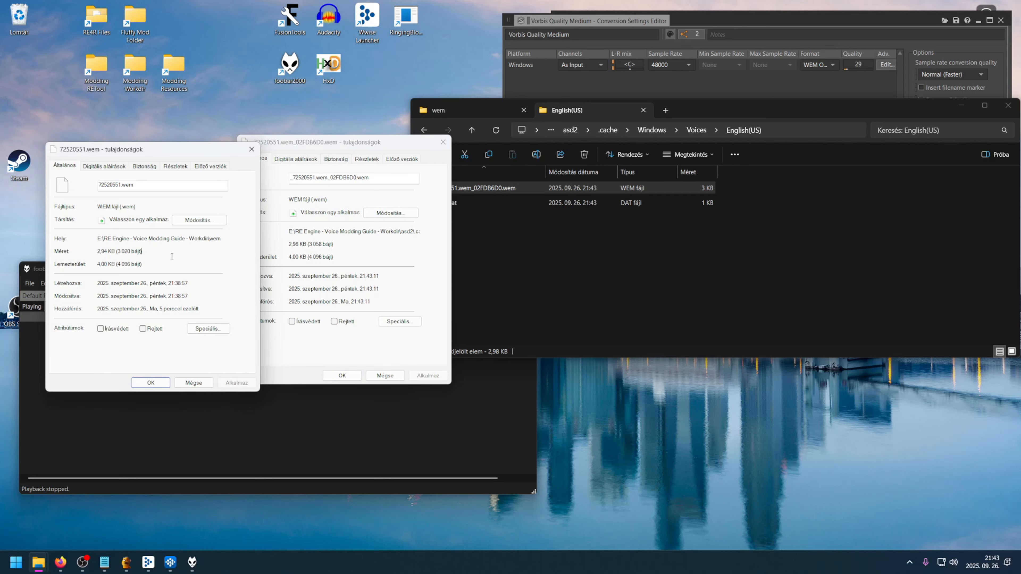
{"action": "left_click_drag", "start_coordinate": [115, 250], "coordinate": [178, 268]}
{"action": "left_click_drag", "start_coordinate": [307, 245], "coordinate": [347, 257]}
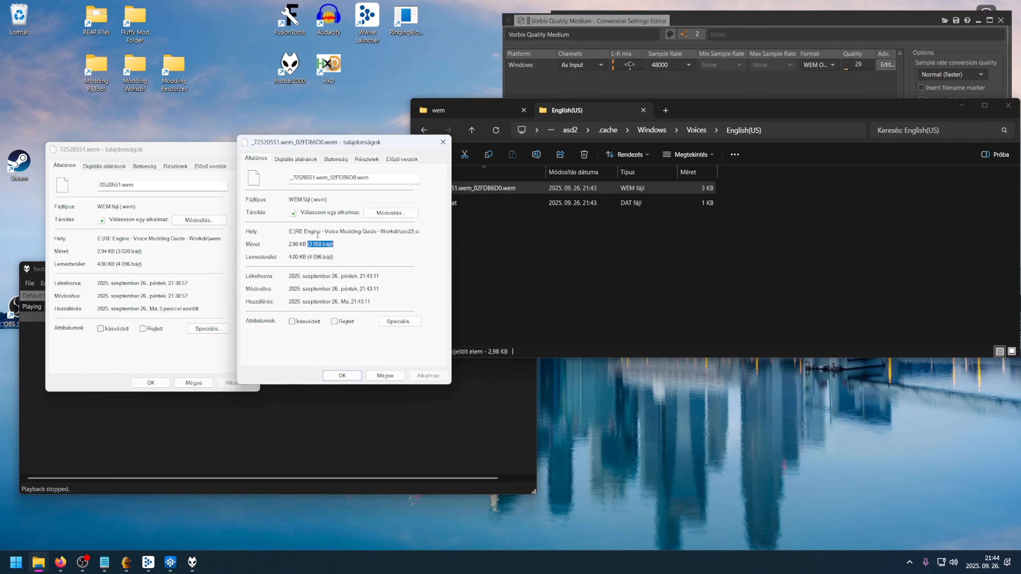
{"action": "left_click", "coordinate": [443, 142]}
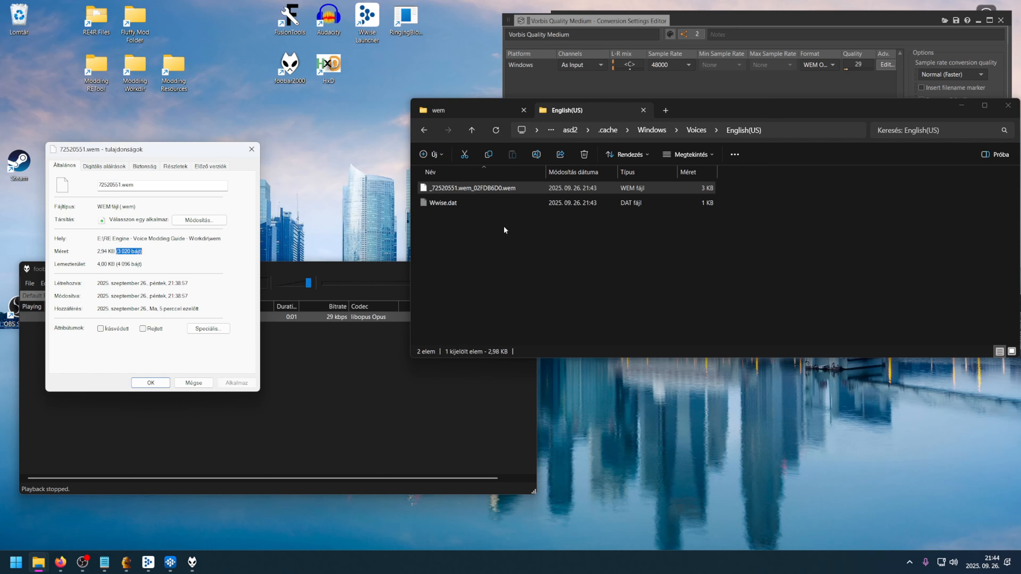
- Delete the converted _72520551 wem file from the English(US) cache folder
{"action": "left_click", "coordinate": [822, 35]}
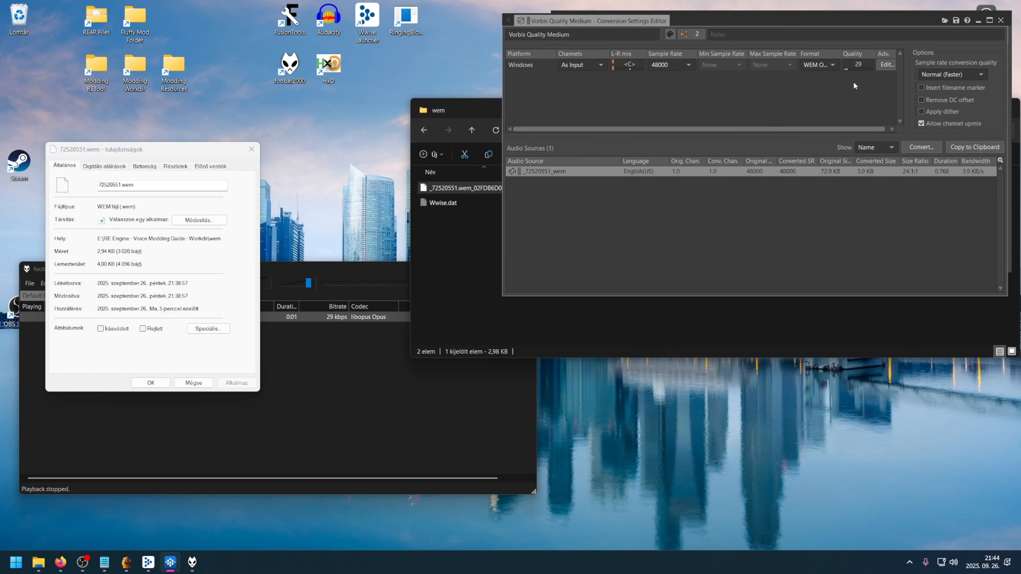
{"action": "left_click", "coordinate": [436, 228]}
{"action": "left_click", "coordinate": [484, 190]}
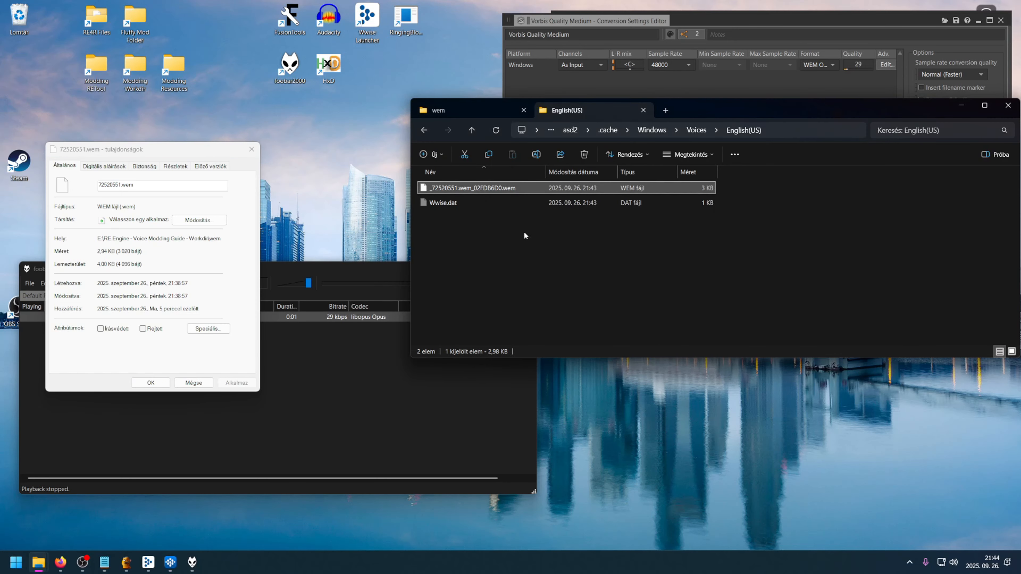
{"action": "key", "text": "Delete"}
{"action": "left_click_drag", "start_coordinate": [707, 100], "coordinate": [652, 194]}
- Set the Windows conversion quality to 28 in Wwise and convert the _72520551_wem audio source
{"action": "left_click", "coordinate": [831, 77]}
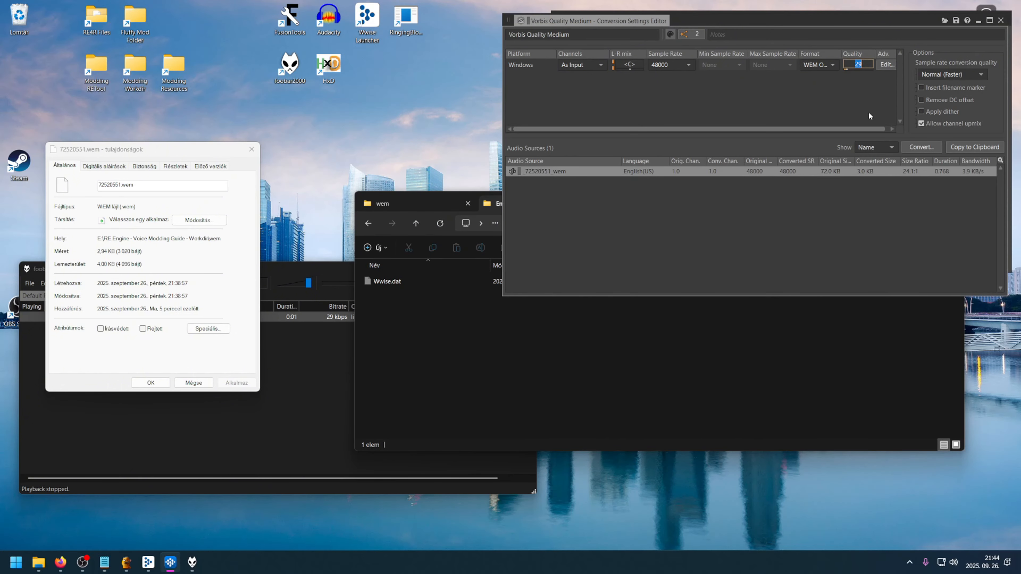
{"action": "type", "text": "28"}
{"action": "left_click", "coordinate": [727, 172]}
{"action": "key", "text": "shift+c"}
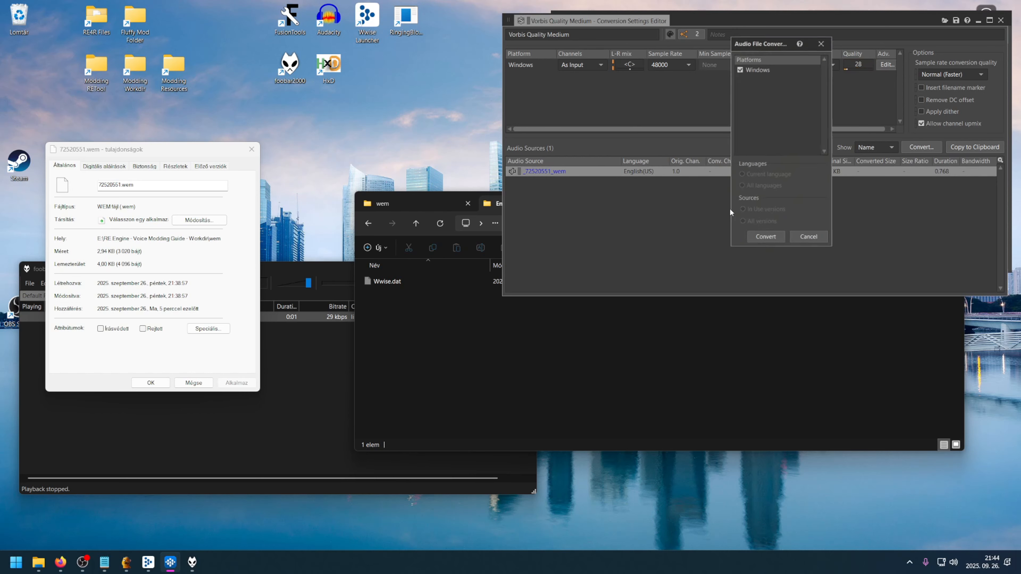
{"action": "left_click", "coordinate": [766, 235]}
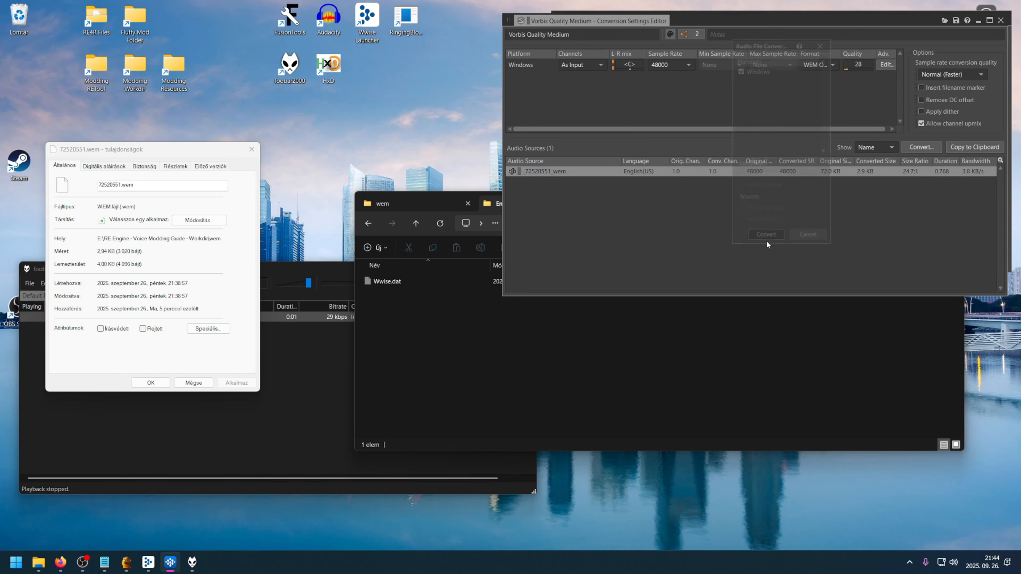
- Open the properties of the newly converted wem in the English(US) folder beside the original's to compare sizes
{"action": "left_click", "coordinate": [492, 345]}
{"action": "left_click", "coordinate": [397, 296]}
{"action": "right_click", "coordinate": [397, 296]}
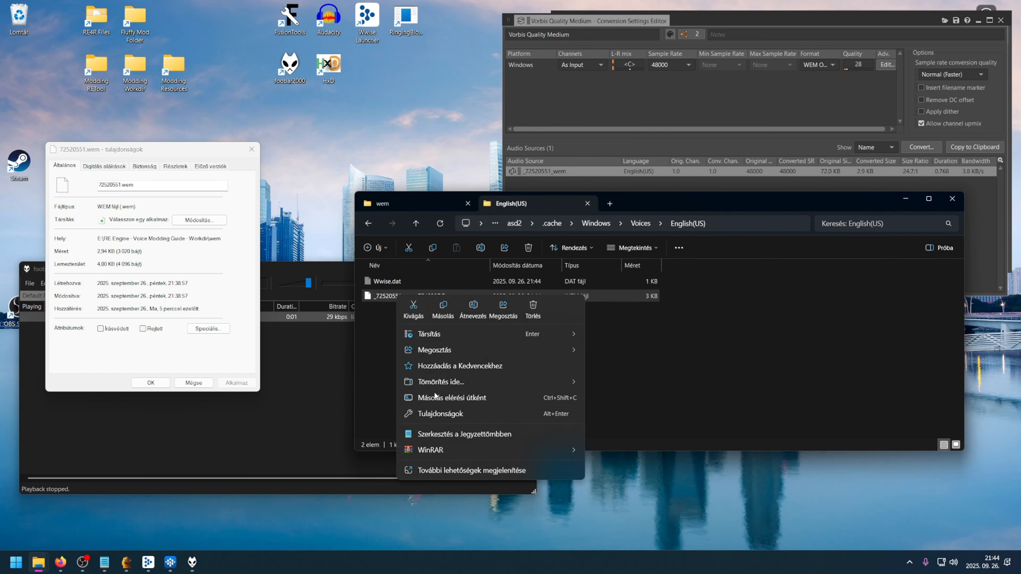
{"action": "left_click", "coordinate": [437, 416]}
{"action": "left_click_drag", "start_coordinate": [494, 301], "coordinate": [414, 129]}
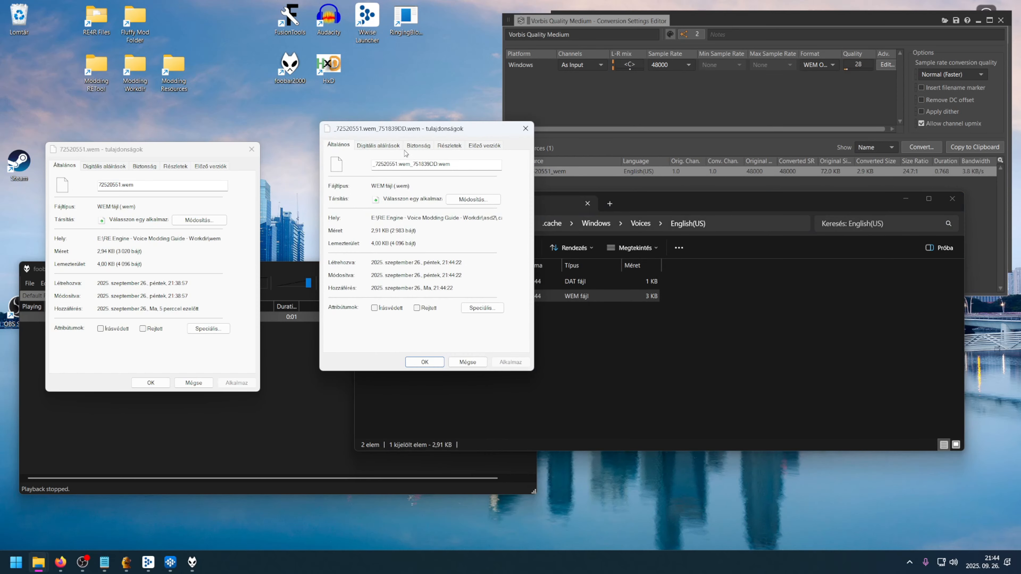
- Compare the exact byte sizes of the converted and original wem files, and close both properties windows
{"action": "left_click_drag", "start_coordinate": [392, 230], "coordinate": [421, 262]}
{"action": "left_click", "coordinate": [475, 362]}
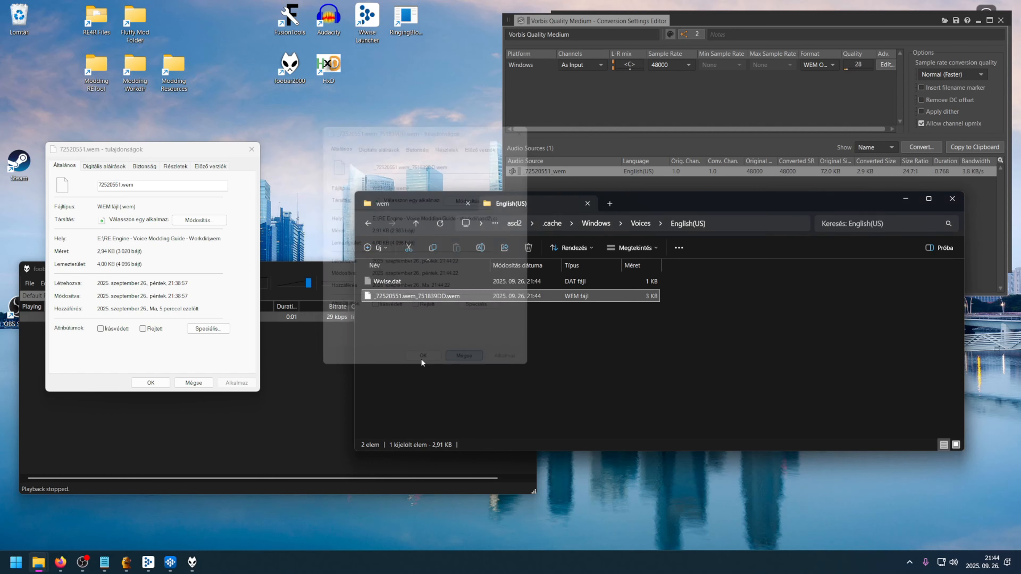
{"action": "left_click", "coordinate": [193, 383]}
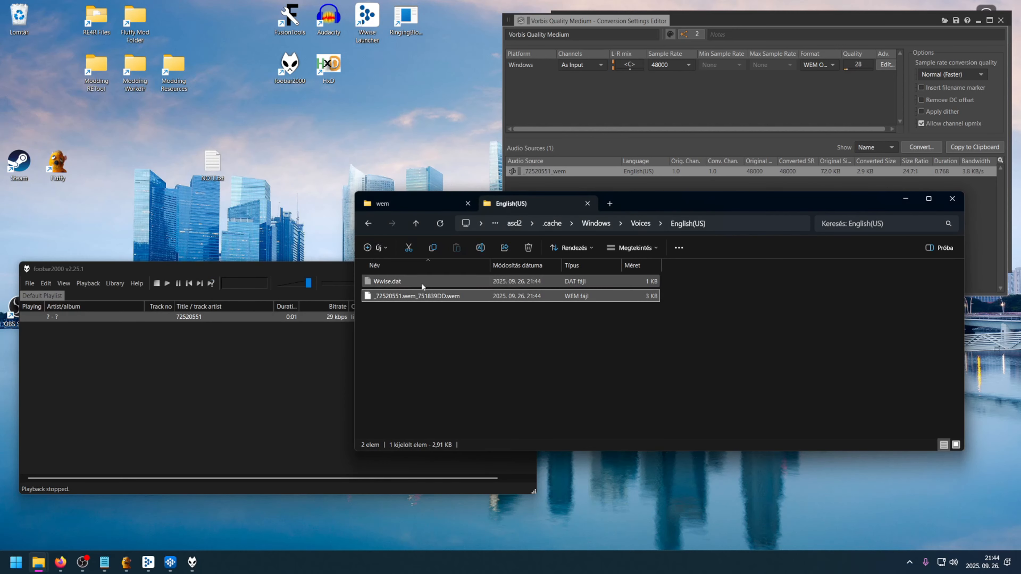
- Copy the converted _72520551 wem file from the English(US) cache folder into the Workdir's _wem folder
{"action": "key", "text": "ctrl+c"}
{"action": "left_click", "coordinate": [418, 205]}
{"action": "left_click", "coordinate": [416, 223]}
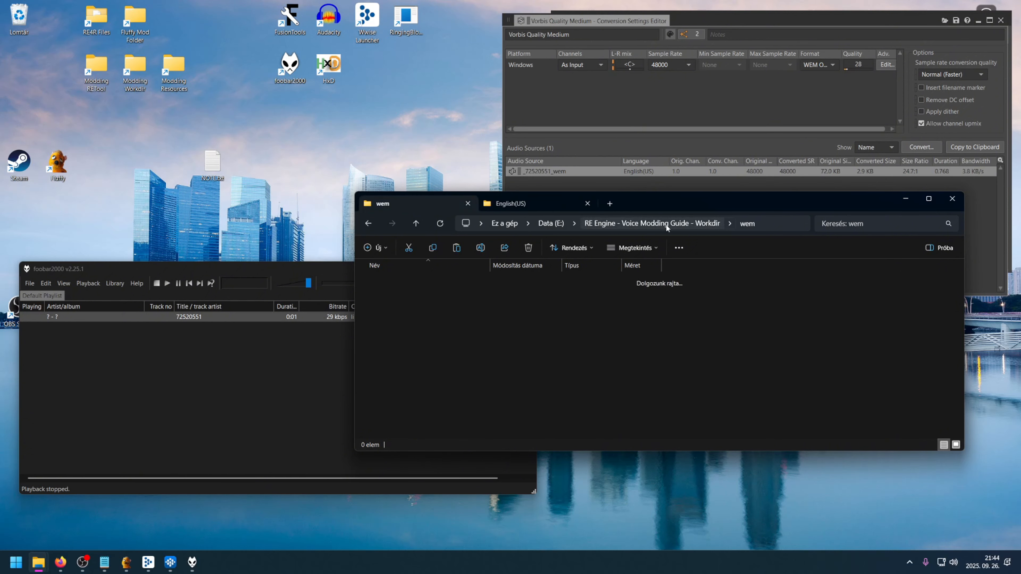
{"action": "double_click", "coordinate": [389, 310]}
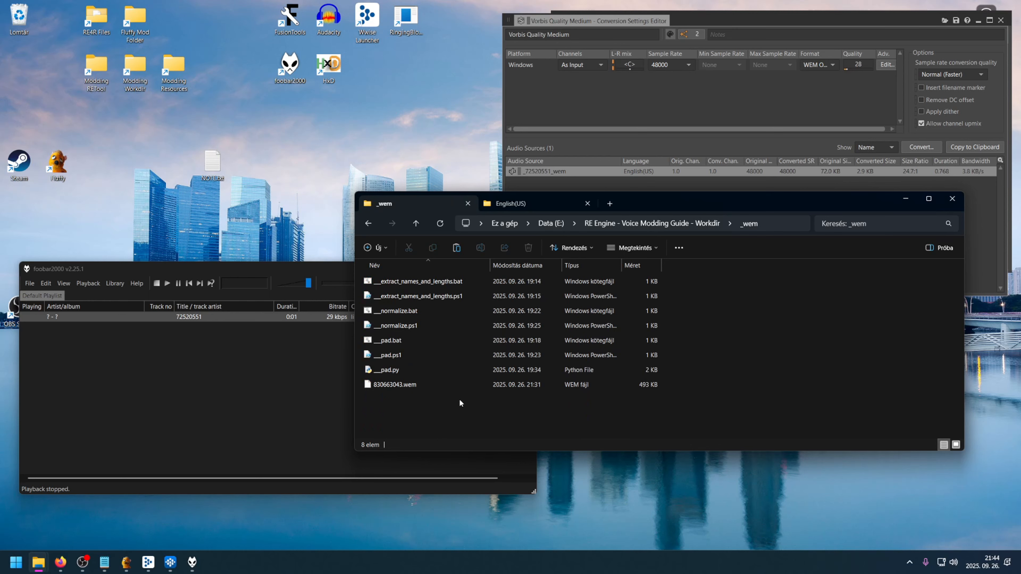
{"action": "key", "text": "ctrl+v"}
{"action": "left_click_drag", "start_coordinate": [668, 204], "coordinate": [556, 144]}
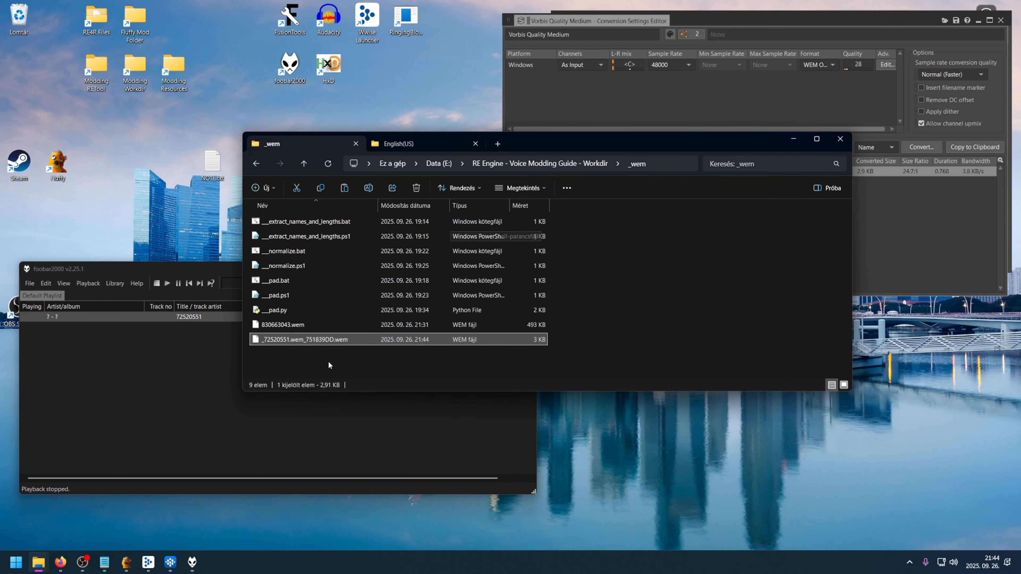
- Delete 830663043.wem from the _wem folder
{"action": "left_click", "coordinate": [283, 326]}
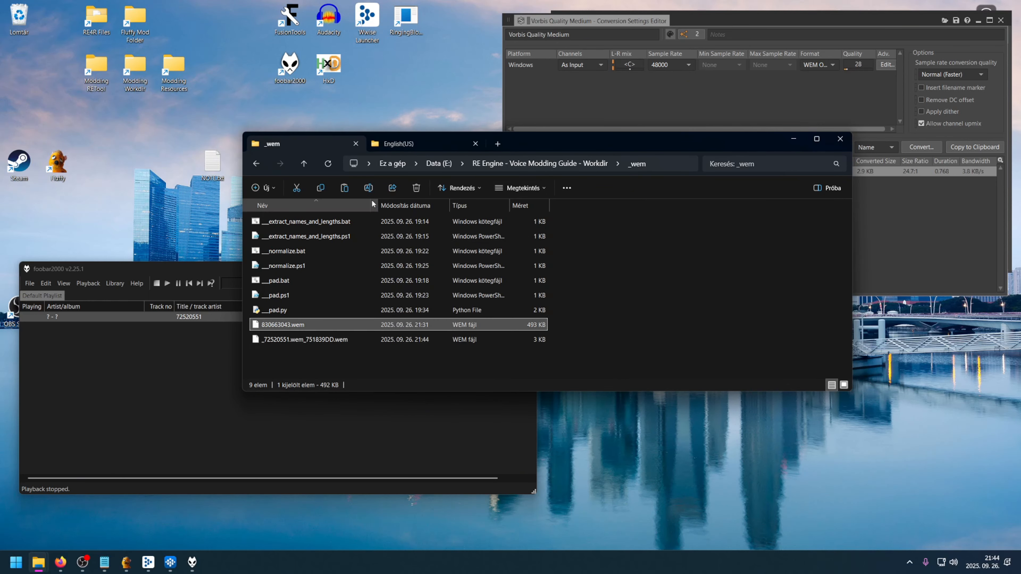
{"action": "left_click", "coordinate": [416, 187]}
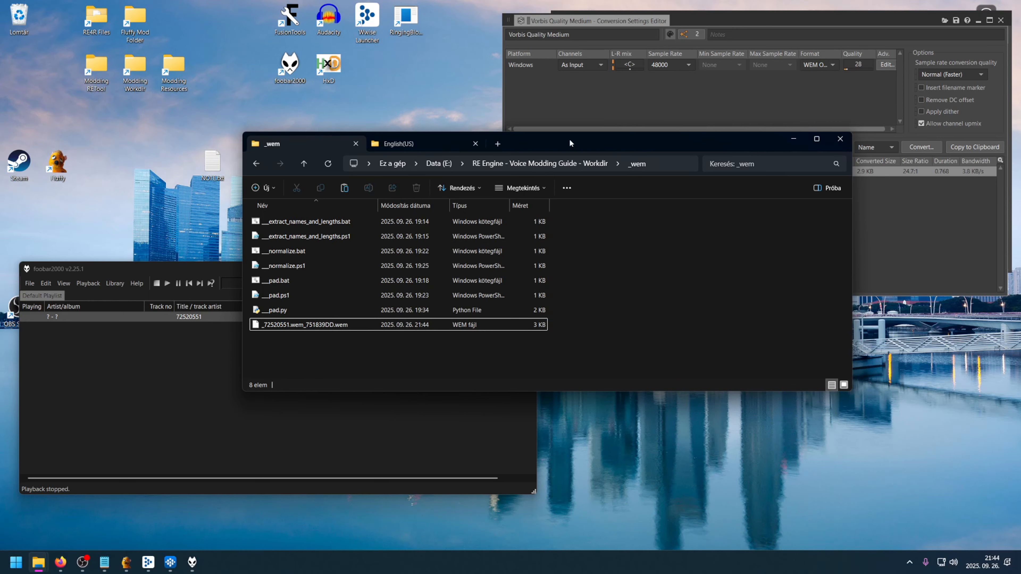
{"action": "left_click_drag", "start_coordinate": [569, 139], "coordinate": [558, 107]}
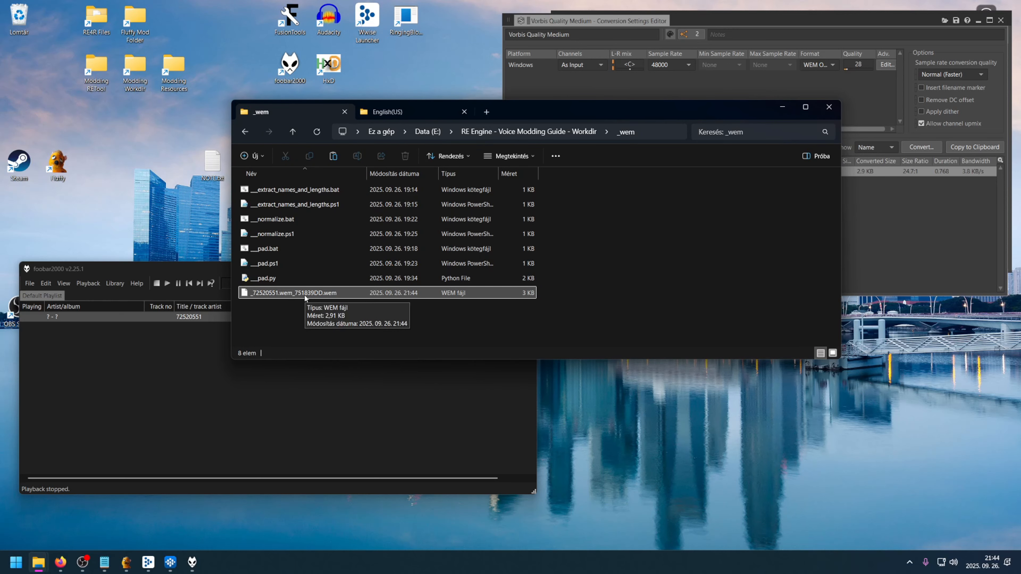
- Run __normalize.bat in the _wem folder to reduce the converted file's name to 72520551.wem
{"action": "double_click", "coordinate": [279, 219]}
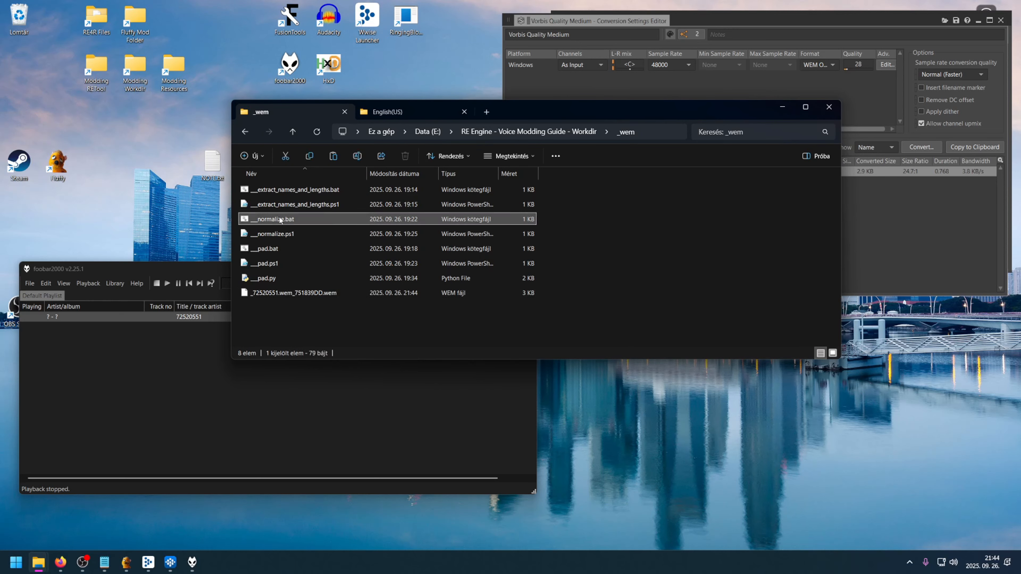
{"action": "key", "text": "Return"}
{"action": "left_click", "coordinate": [281, 297]}
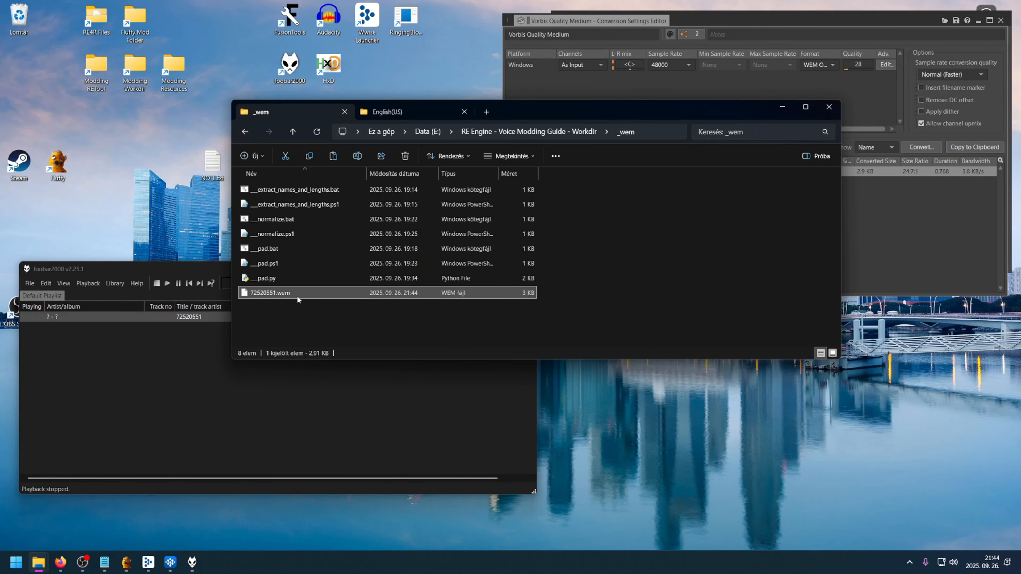
- Check the exact byte size of the renamed 72520551.wem in its properties and close them
{"action": "right_click", "coordinate": [268, 296]}
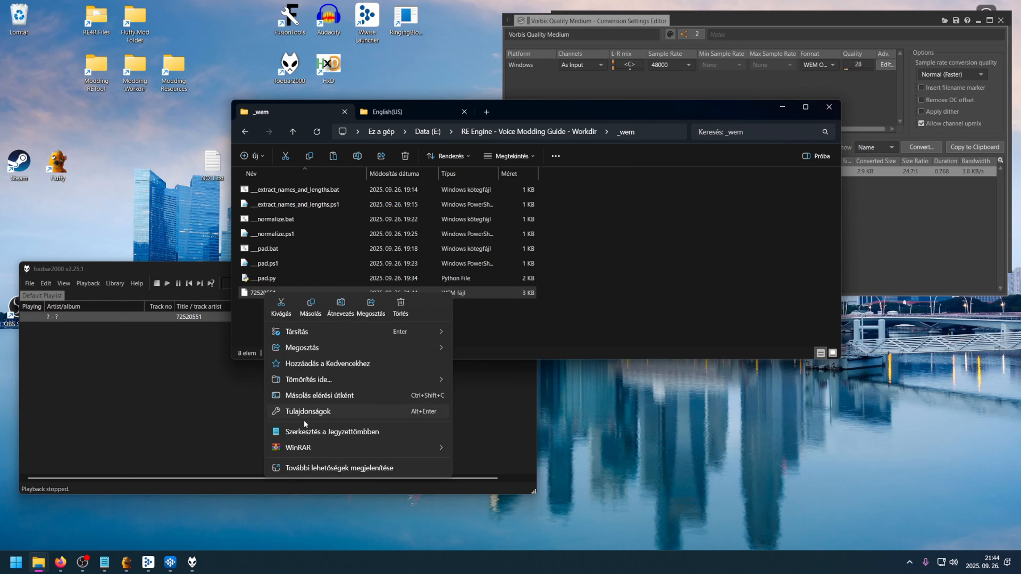
{"action": "left_click", "coordinate": [307, 411]}
{"action": "left_click_drag", "start_coordinate": [340, 402], "coordinate": [353, 400]}
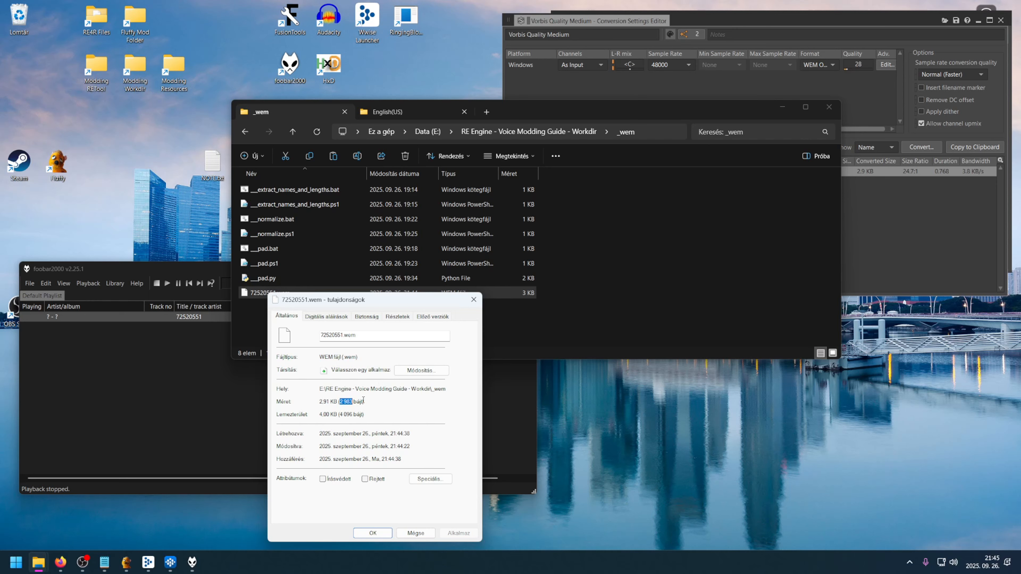
{"action": "left_click", "coordinate": [473, 300]}
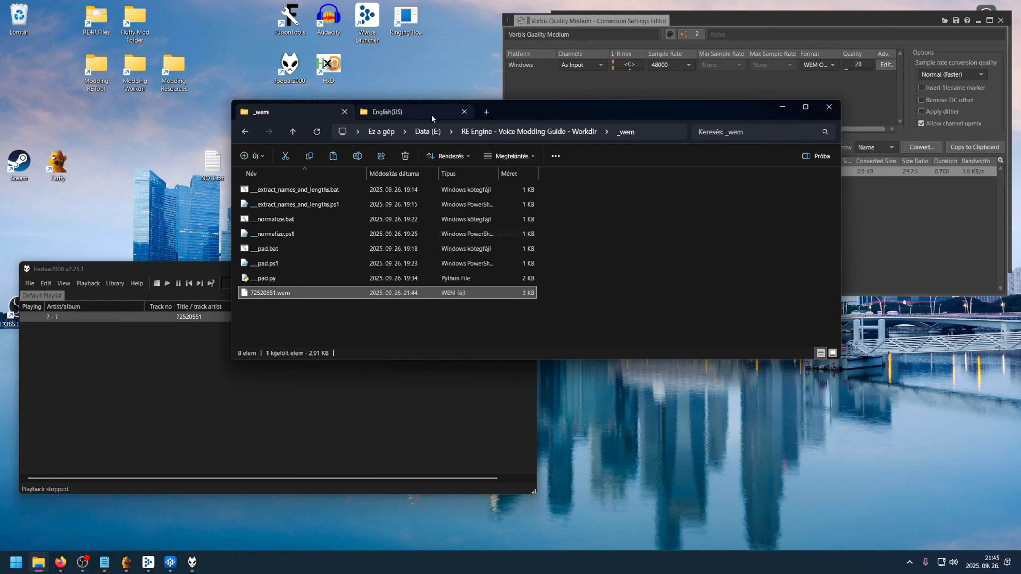
- Run __pad.bat to patch and pad 72520551.wem, review the console output and dismiss the console
{"action": "left_click", "coordinate": [281, 249]}
{"action": "double_click", "coordinate": [280, 249]}
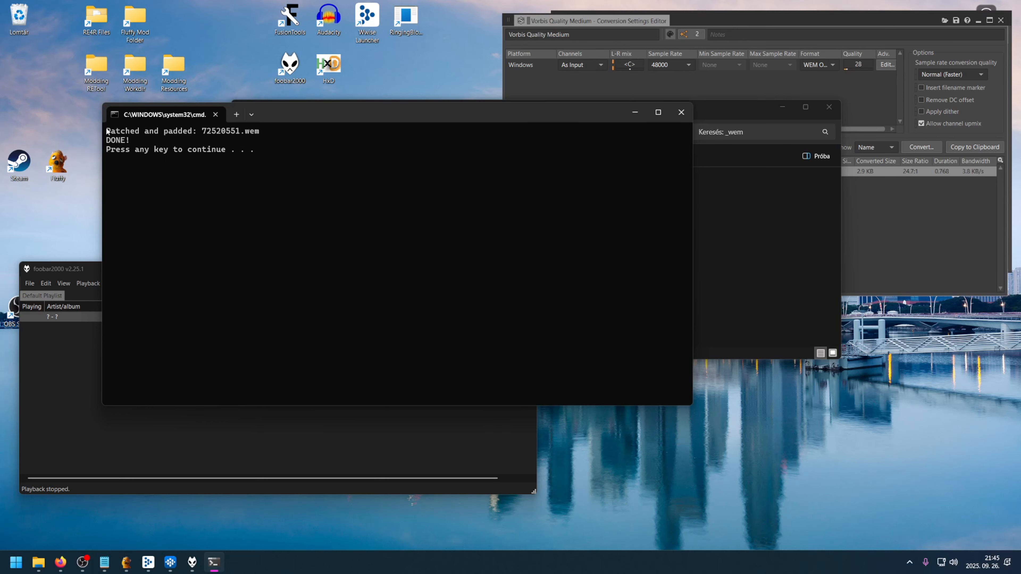
{"action": "left_click_drag", "start_coordinate": [109, 131], "coordinate": [261, 132]}
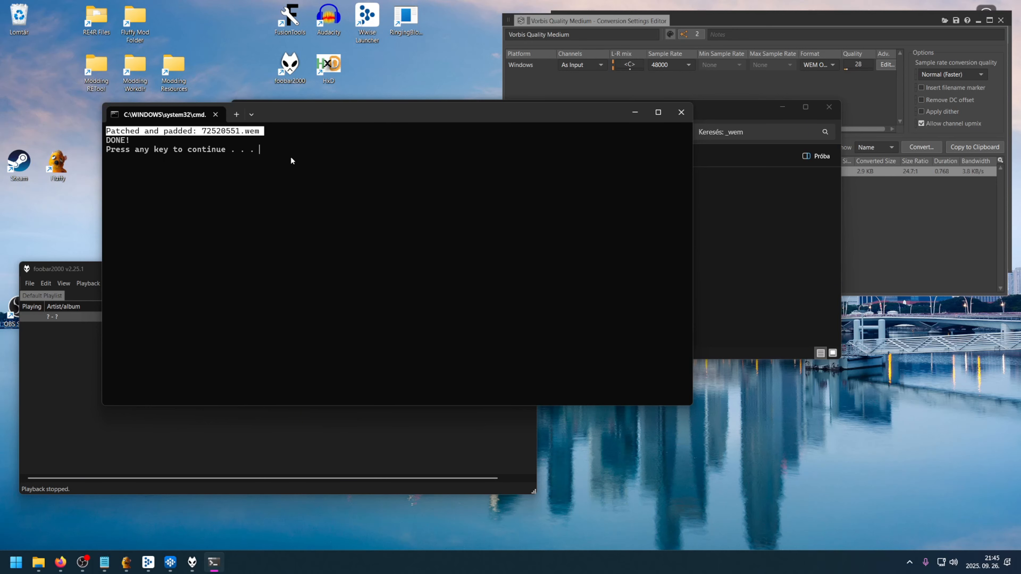
{"action": "left_click", "coordinate": [152, 146]}
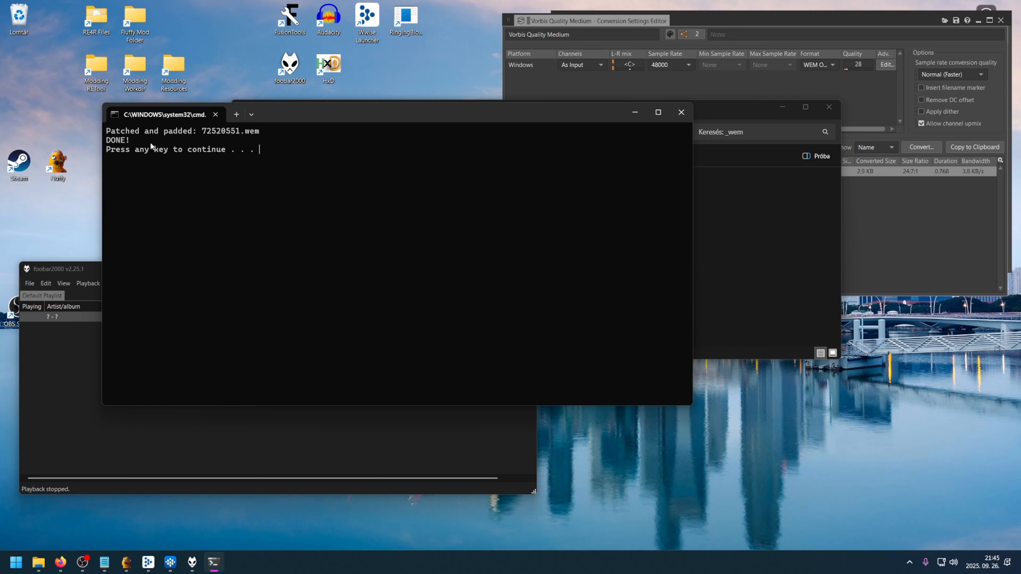
{"action": "left_click_drag", "start_coordinate": [108, 131], "coordinate": [302, 132]}
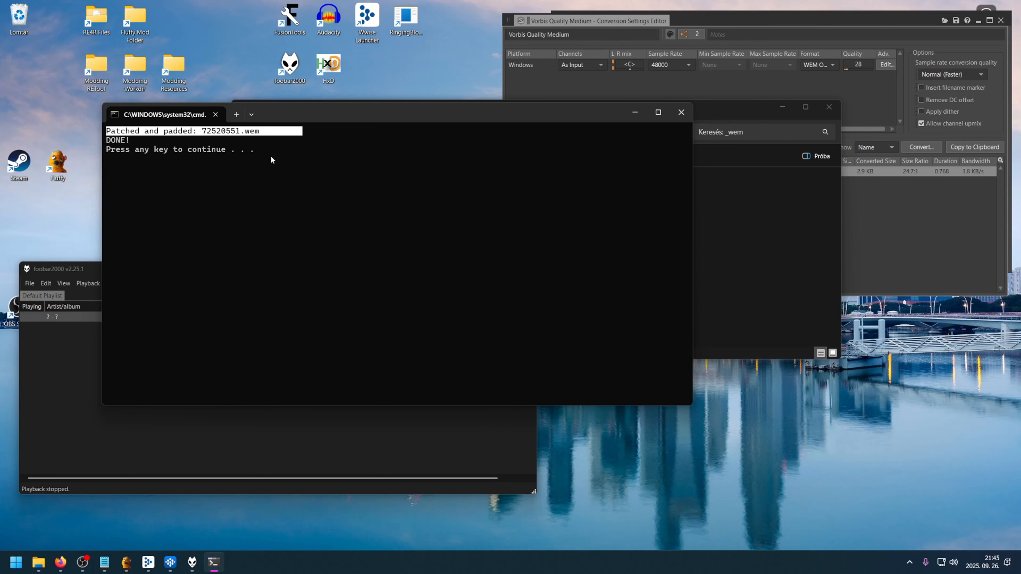
{"action": "left_click", "coordinate": [309, 183]}
{"action": "key", "text": "Return"}
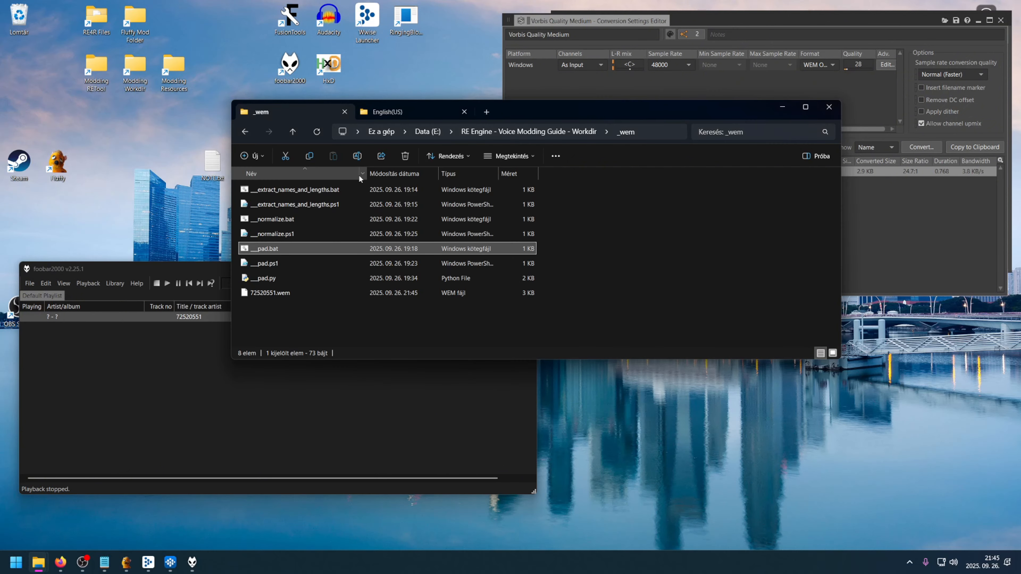
- Check the exact byte size of the padded 72520551.wem in its properties and close them
{"action": "left_click", "coordinate": [267, 293]}
{"action": "right_click", "coordinate": [266, 293]}
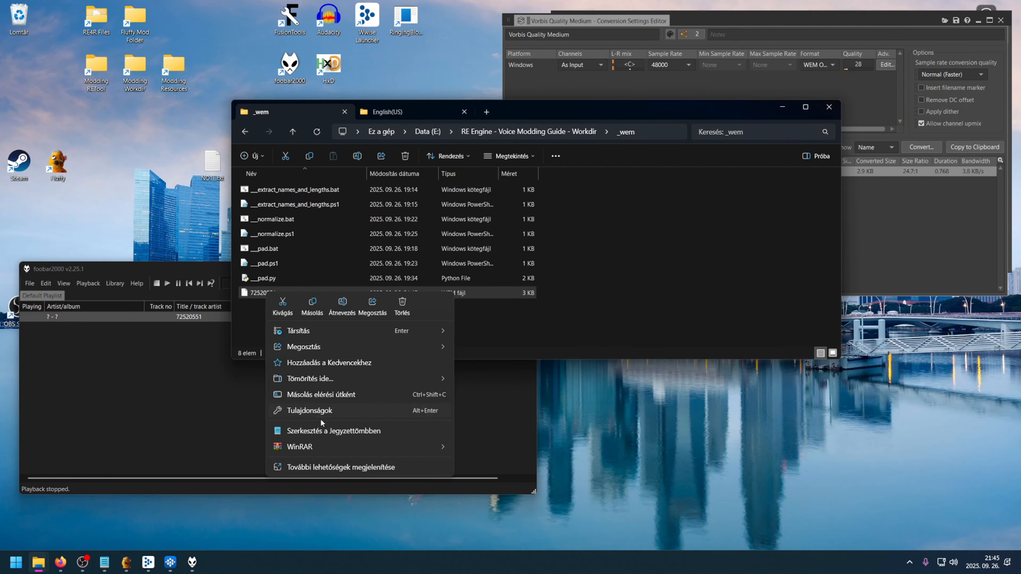
{"action": "left_click", "coordinate": [346, 400]}
{"action": "left_click_drag", "start_coordinate": [339, 401], "coordinate": [358, 400]}
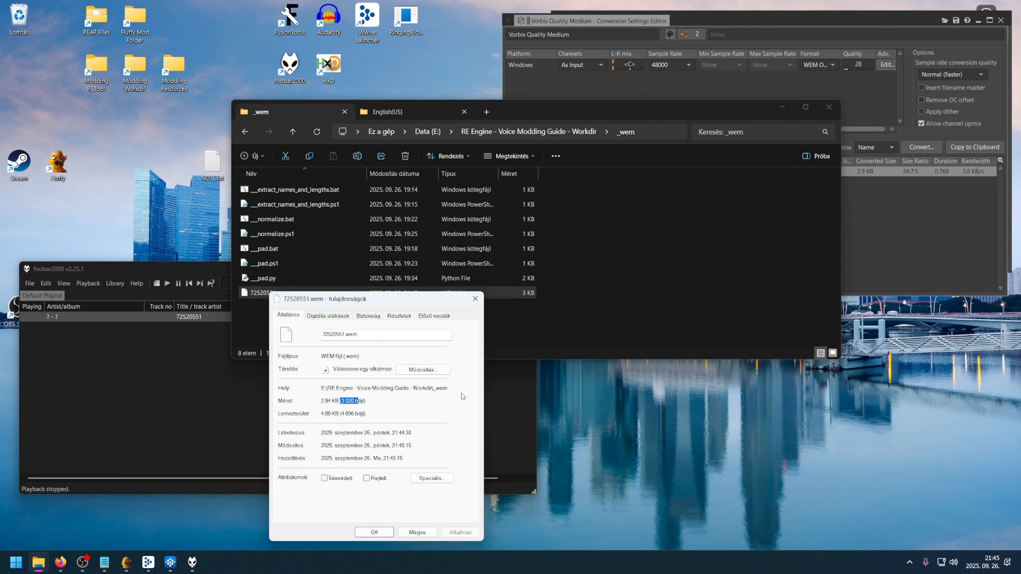
{"action": "left_click", "coordinate": [475, 298]}
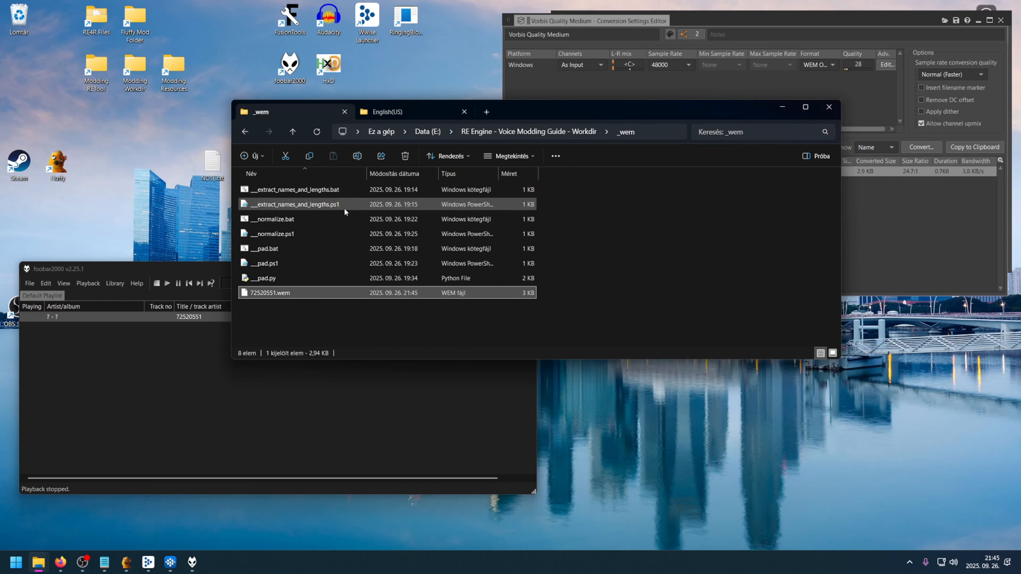
- Run __pad.bat a second time to see how it handles the padded 72520551.wem, and dismiss the console
{"action": "left_click", "coordinate": [282, 301]}
{"action": "left_click", "coordinate": [268, 249]}
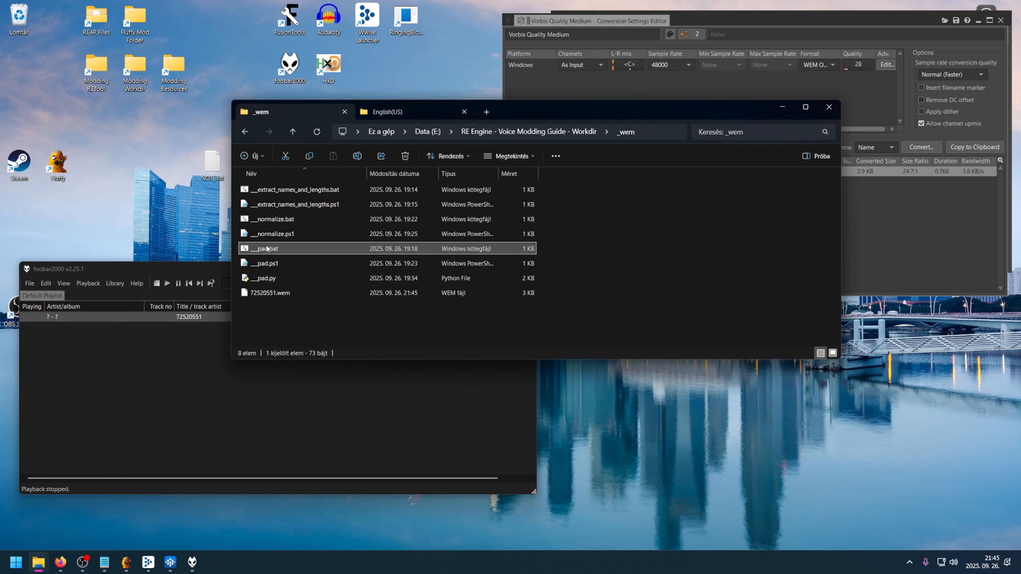
{"action": "double_click", "coordinate": [267, 248]}
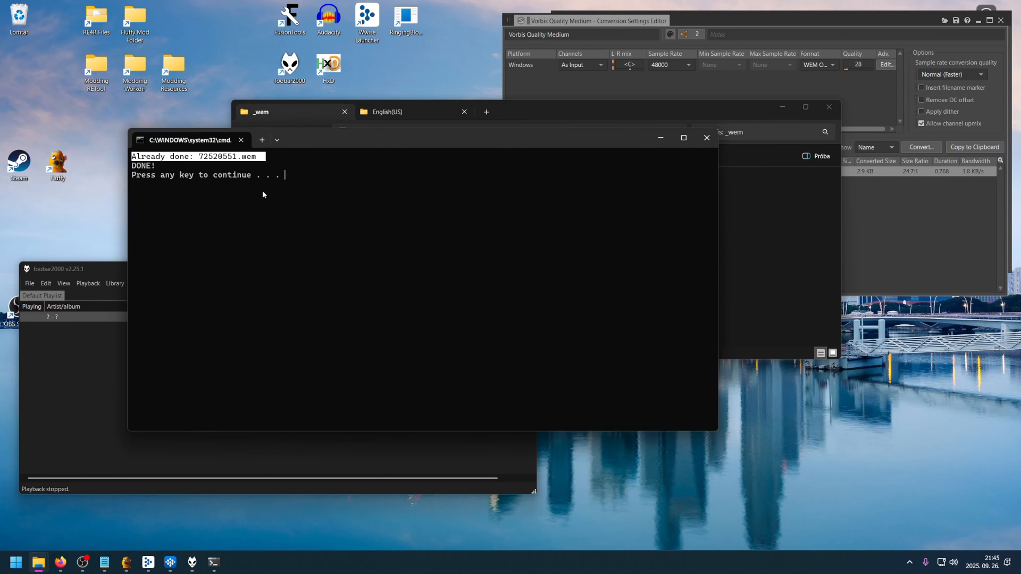
{"action": "key", "text": "Return"}
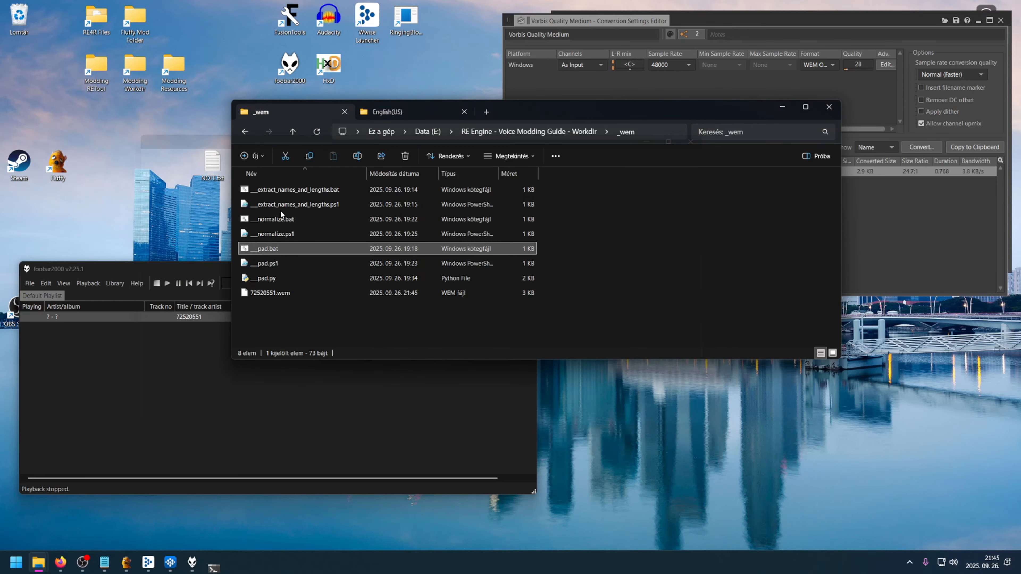
{"action": "left_click", "coordinate": [281, 293]}
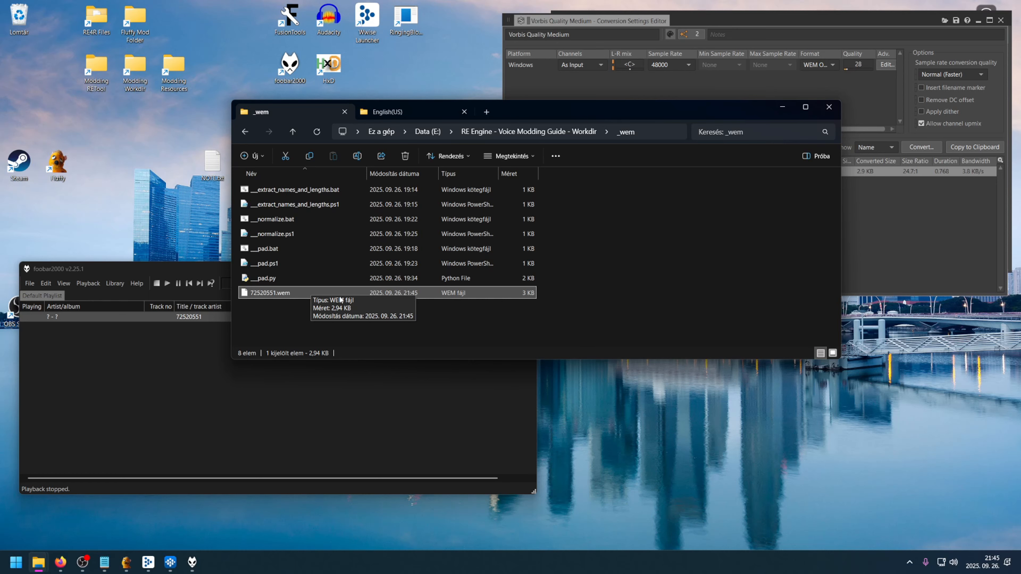
- Close foobar2000 and reposition the _wem folder window on the desktop
{"action": "left_click", "coordinate": [236, 368]}
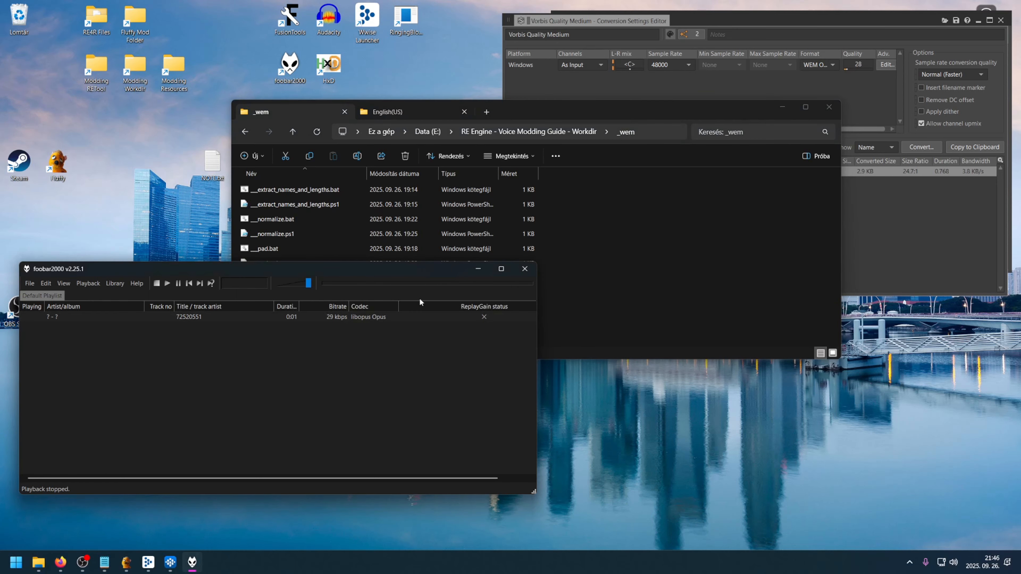
{"action": "left_click", "coordinate": [524, 270]}
{"action": "left_click_drag", "start_coordinate": [530, 109], "coordinate": [434, 140]}
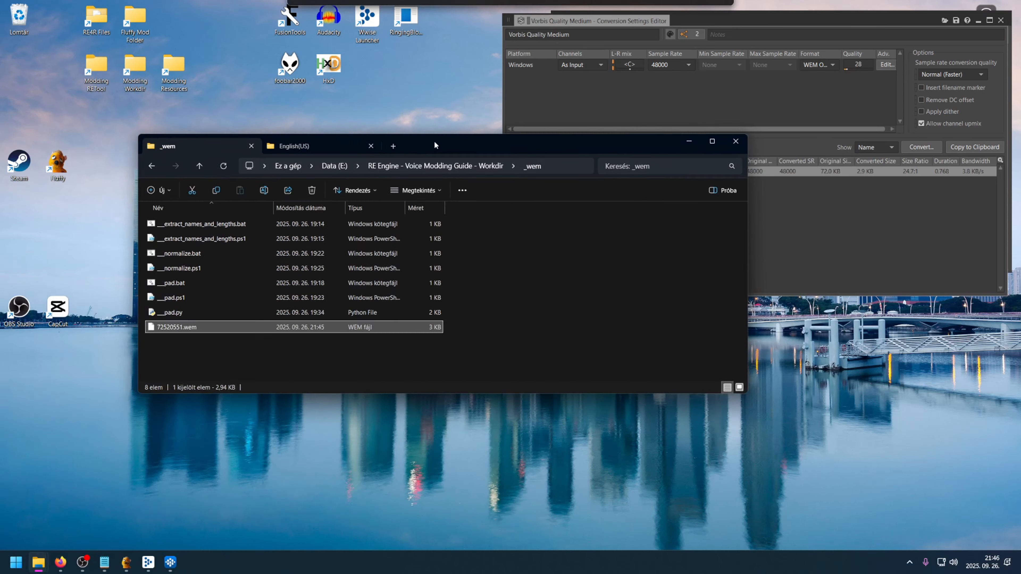
- Launch RingingBloom from the desktop and set its mode to RE2/DMC5
{"action": "double_click", "coordinate": [406, 18]}
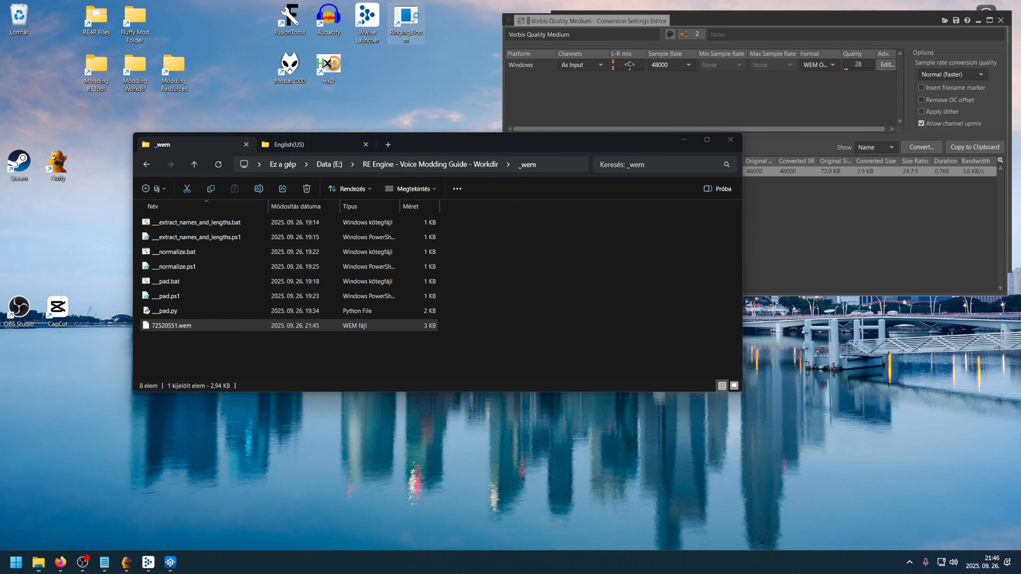
{"action": "left_click", "coordinate": [42, 32]}
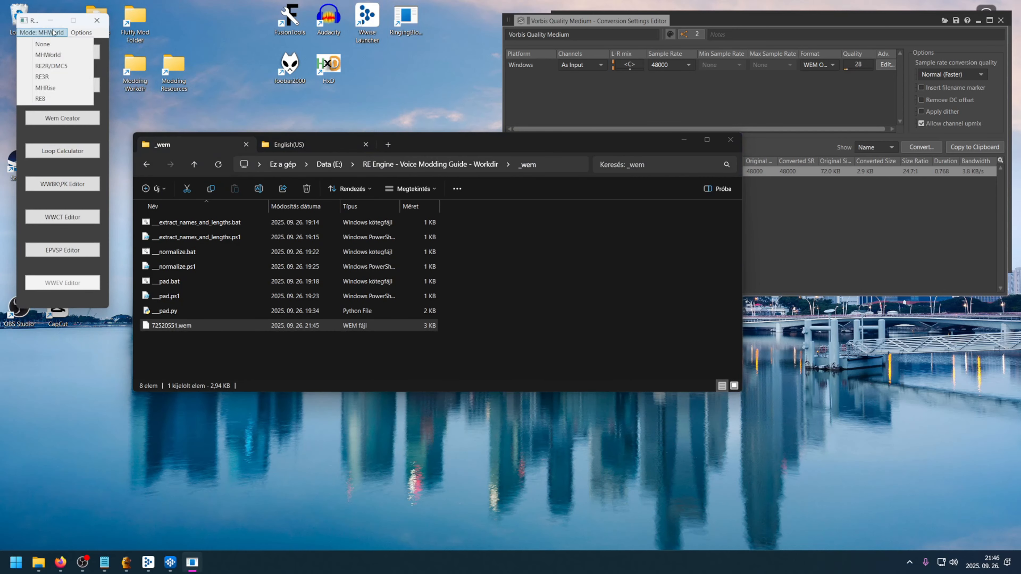
{"action": "left_click", "coordinate": [46, 65]}
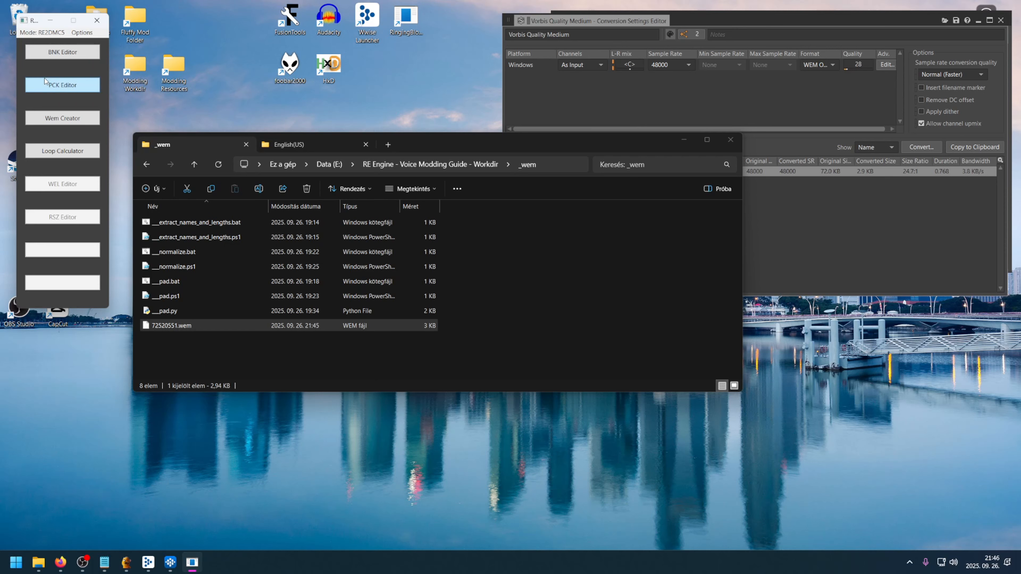
- Import ch_dialogue_voice_1st.pck from the workdir's streaming_chainsaw folder into the PCK Editor, declining to read labels
{"action": "left_click", "coordinate": [57, 86]}
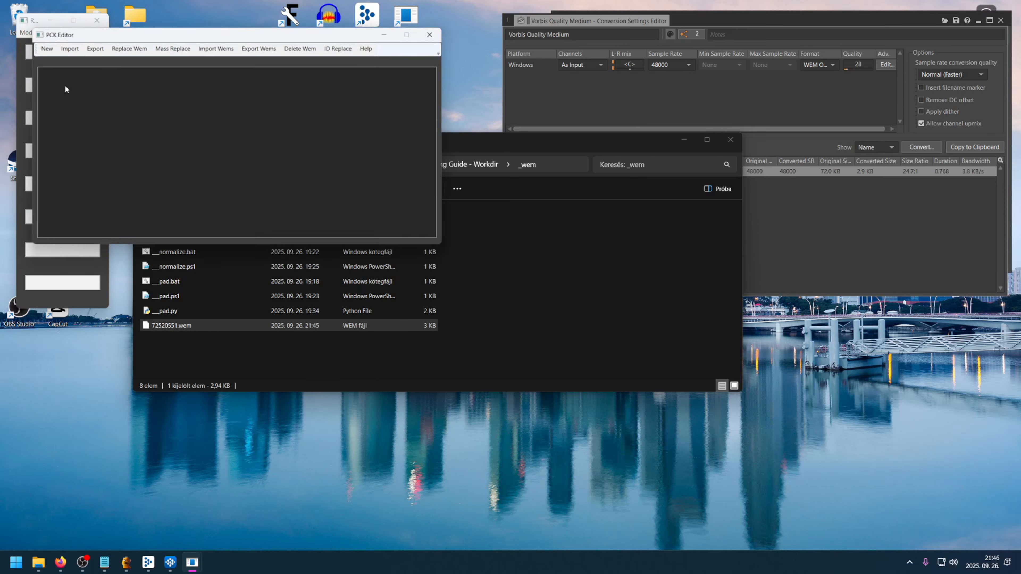
{"action": "left_click", "coordinate": [68, 47]}
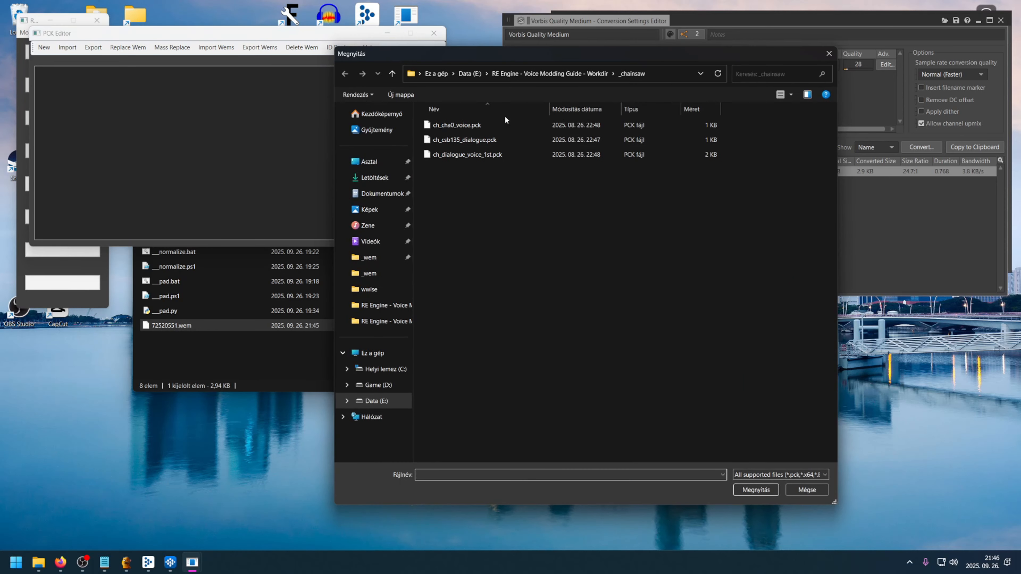
{"action": "left_click", "coordinate": [542, 73]}
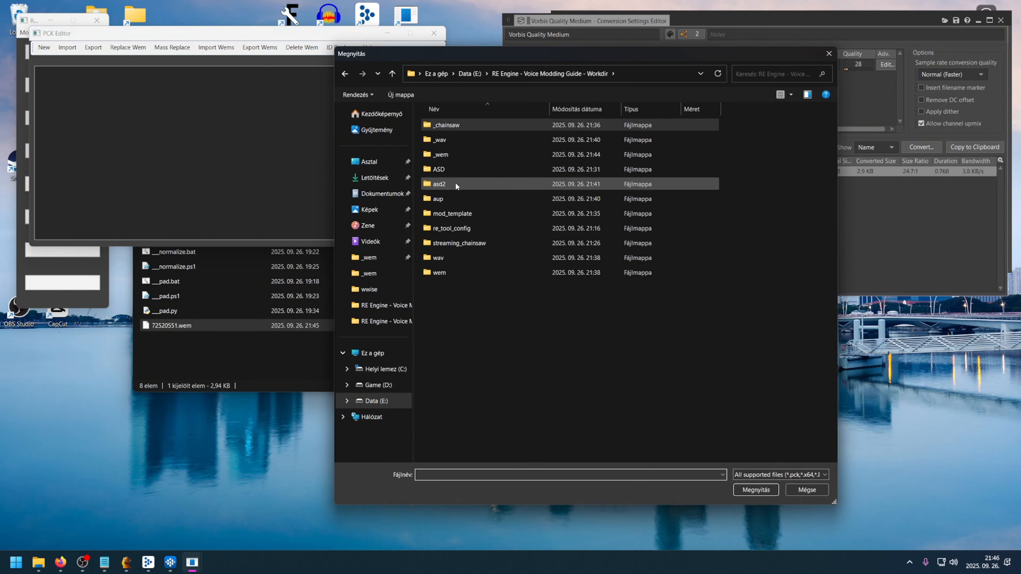
{"action": "double_click", "coordinate": [462, 242]}
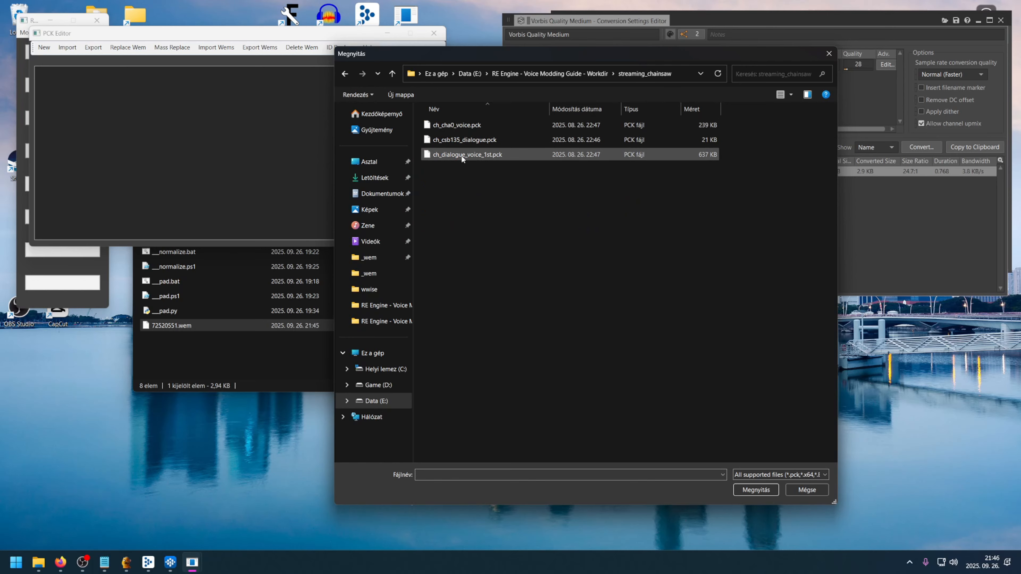
{"action": "double_click", "coordinate": [461, 155]}
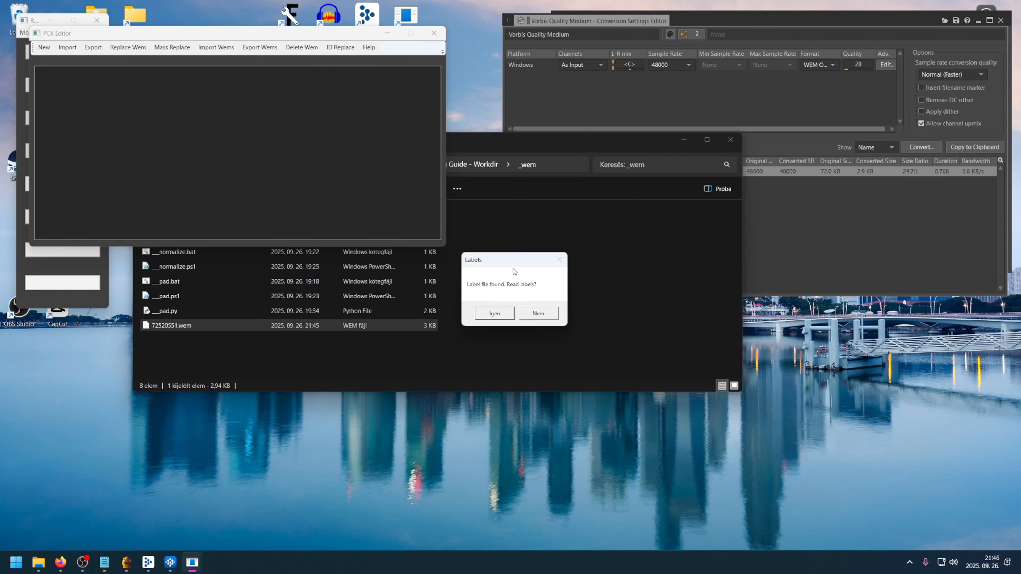
{"action": "left_click", "coordinate": [540, 314]}
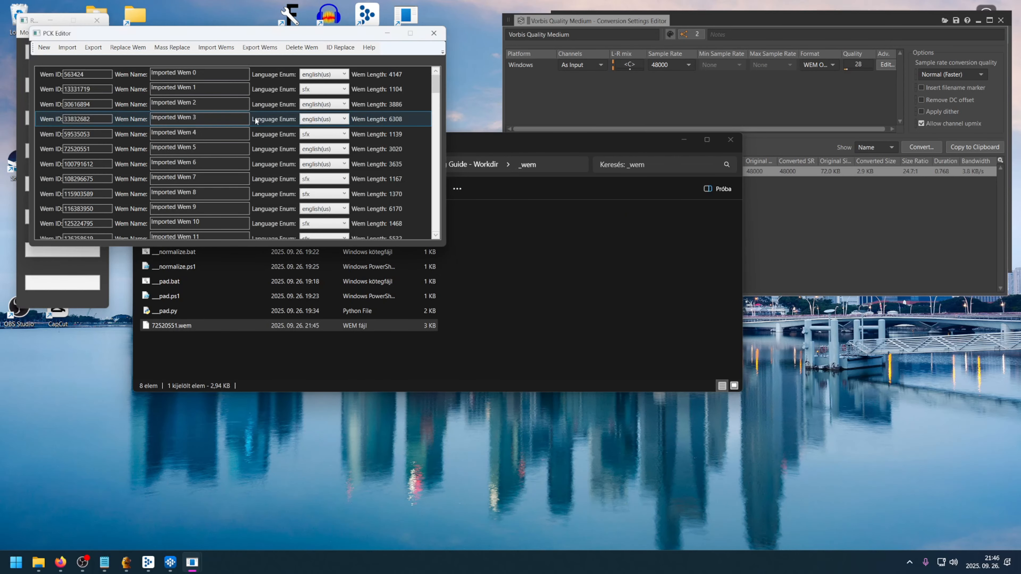
- Add the padded 72520551.wem from the workdir's _wem folder to a Mass Replace
{"action": "left_click", "coordinate": [267, 151]}
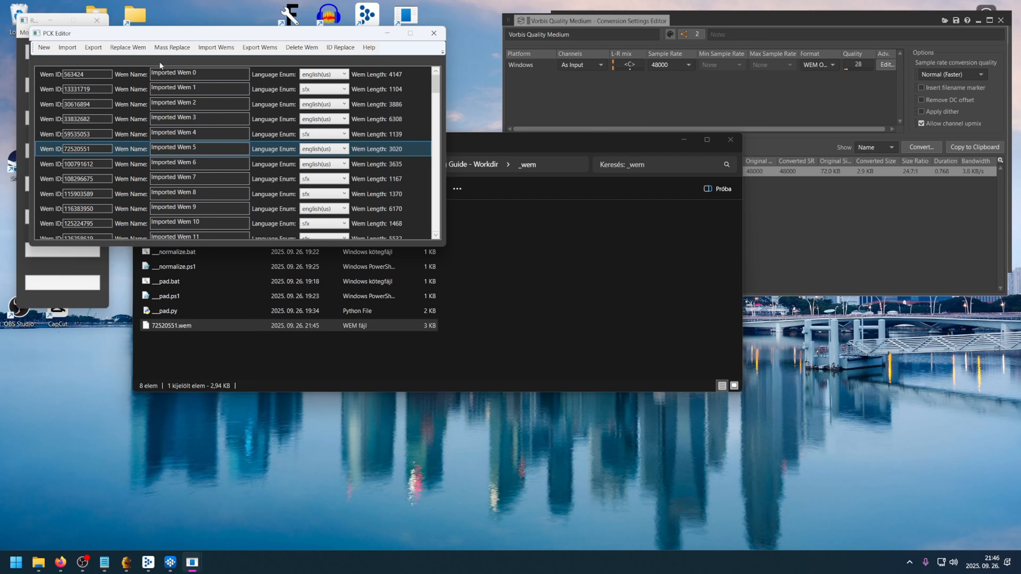
{"action": "left_click_drag", "start_coordinate": [176, 35], "coordinate": [183, 37]}
{"action": "left_click", "coordinate": [181, 49]}
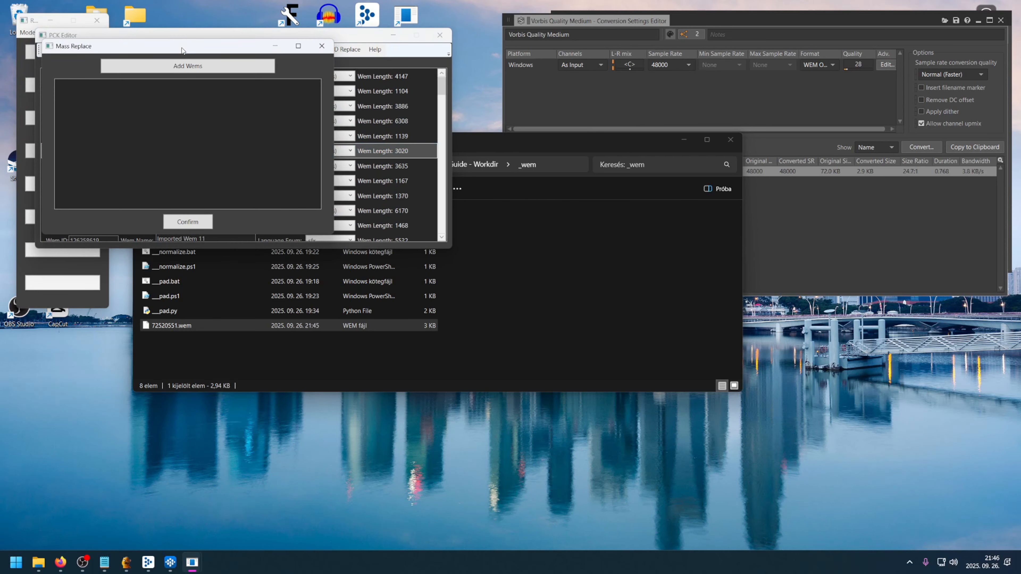
{"action": "left_click", "coordinate": [168, 68]}
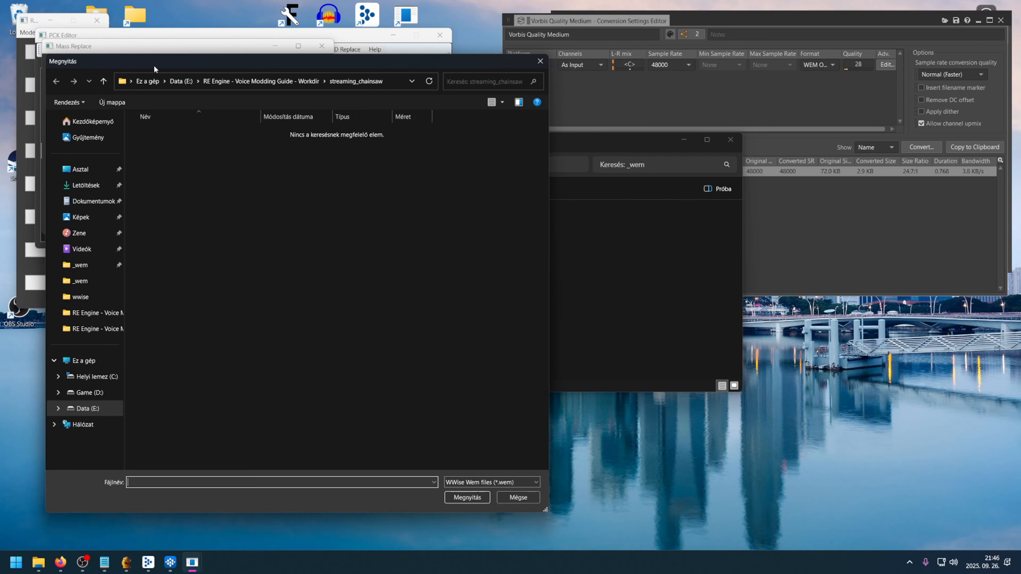
{"action": "left_click", "coordinate": [252, 81]}
{"action": "double_click", "coordinate": [162, 160]}
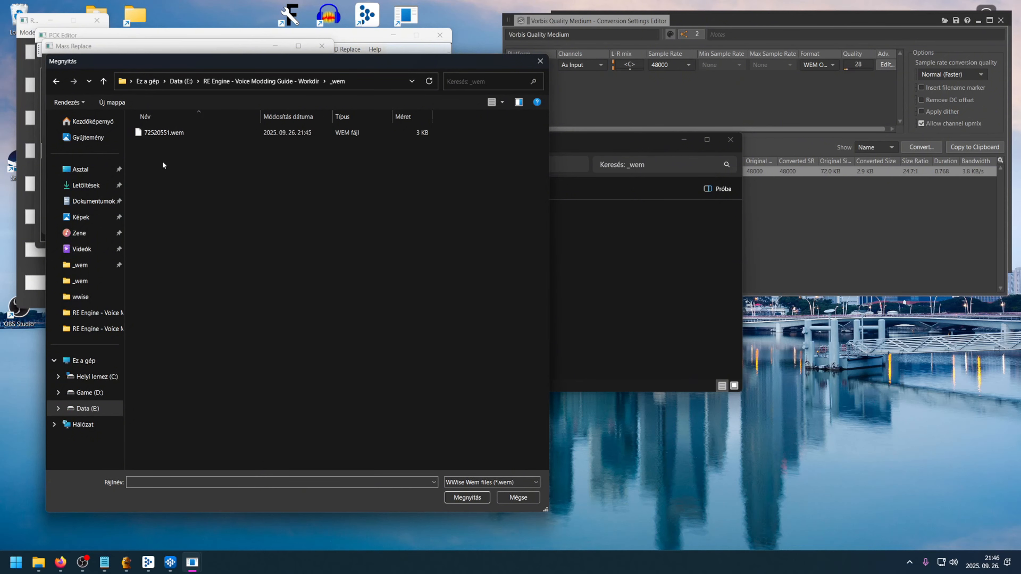
{"action": "double_click", "coordinate": [166, 132]}
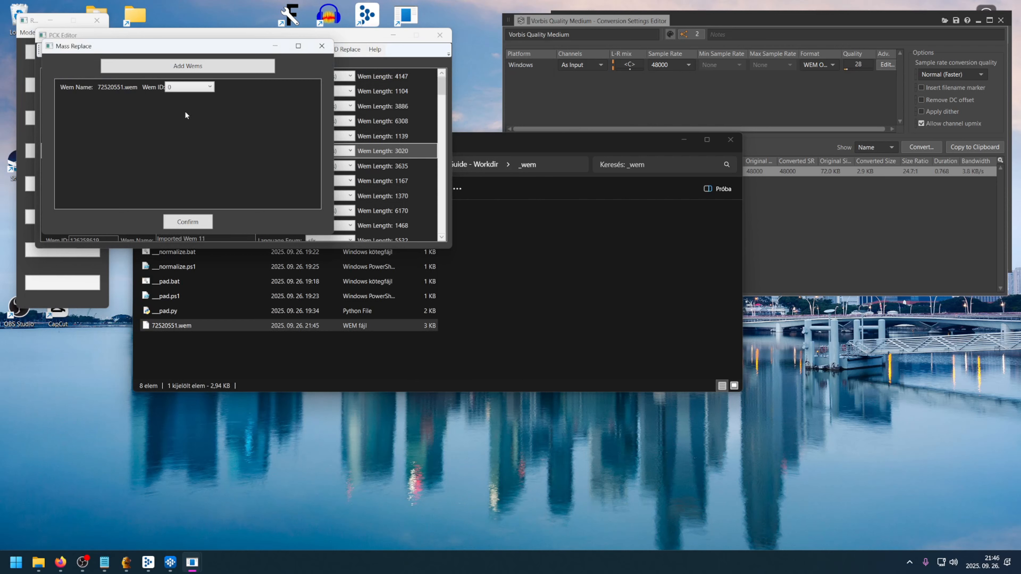
- Assign the added file to Wem ID 72520551 and confirm the mass replacement
{"action": "left_click", "coordinate": [184, 88]}
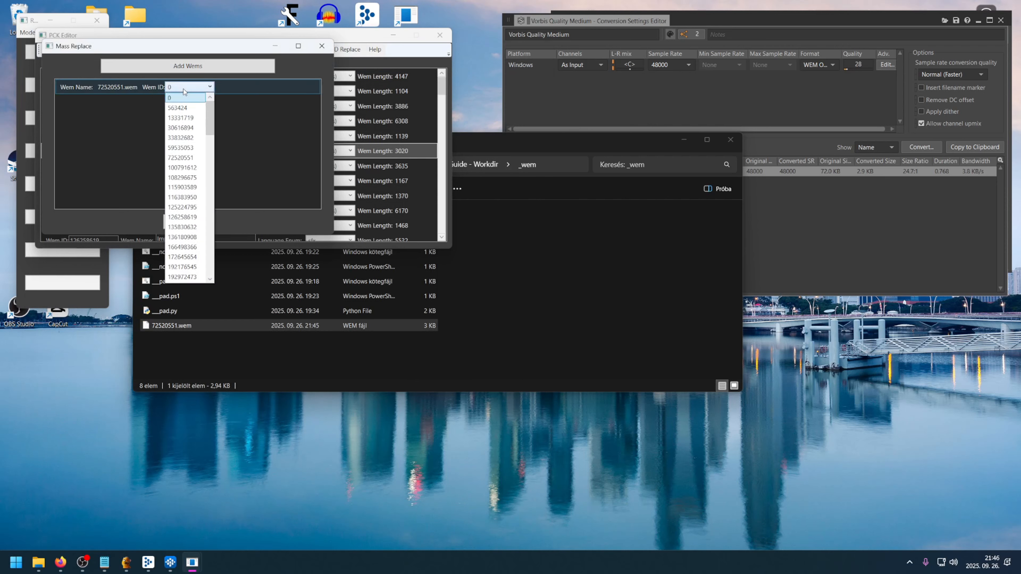
{"action": "left_click", "coordinate": [190, 159]}
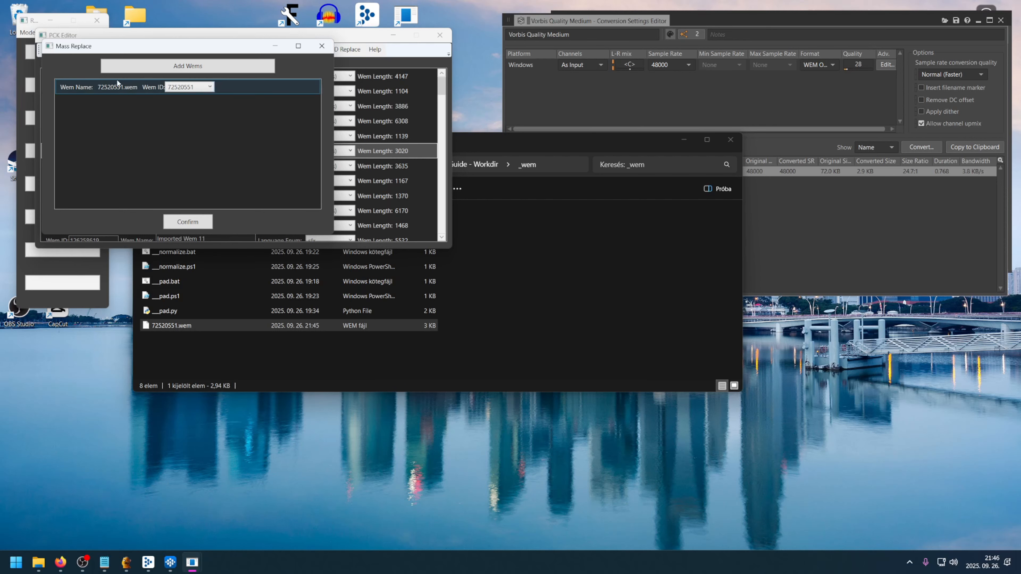
{"action": "left_click", "coordinate": [204, 223]}
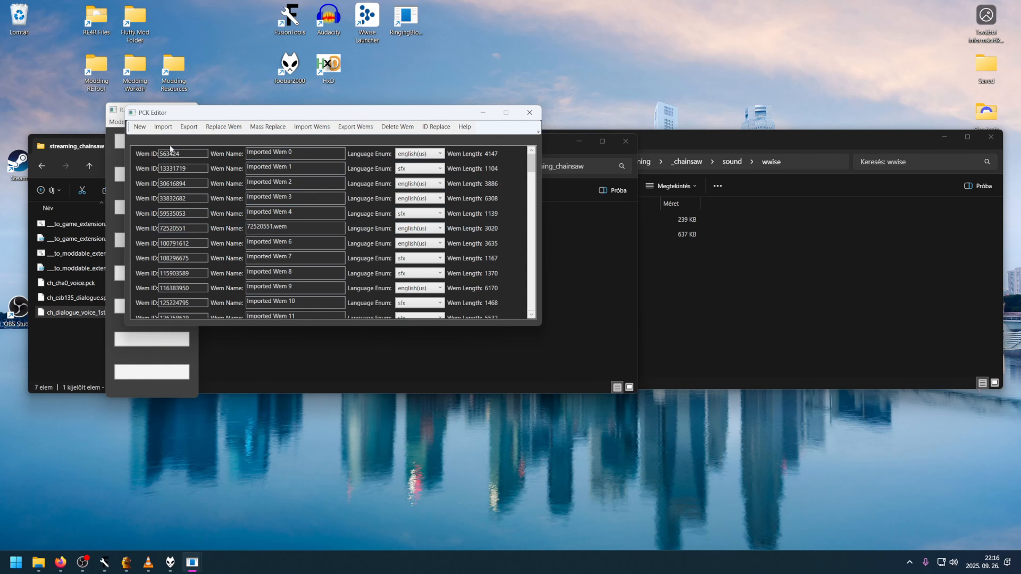
- Export the modified package to streaming_chainsaw, overwriting ch_dialogue_voice_1st.pck
{"action": "left_click", "coordinate": [189, 127]}
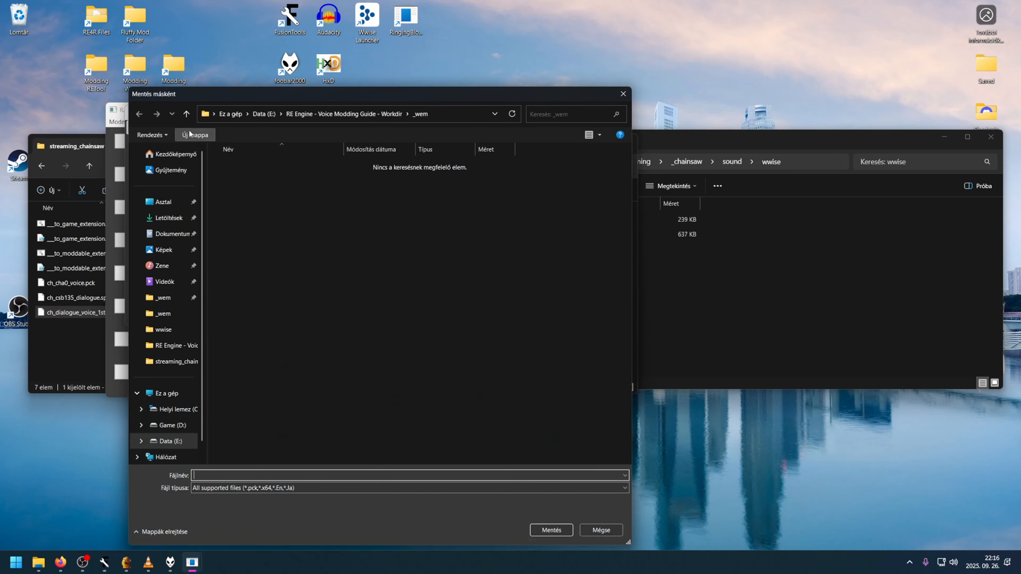
{"action": "double_click", "coordinate": [272, 283]}
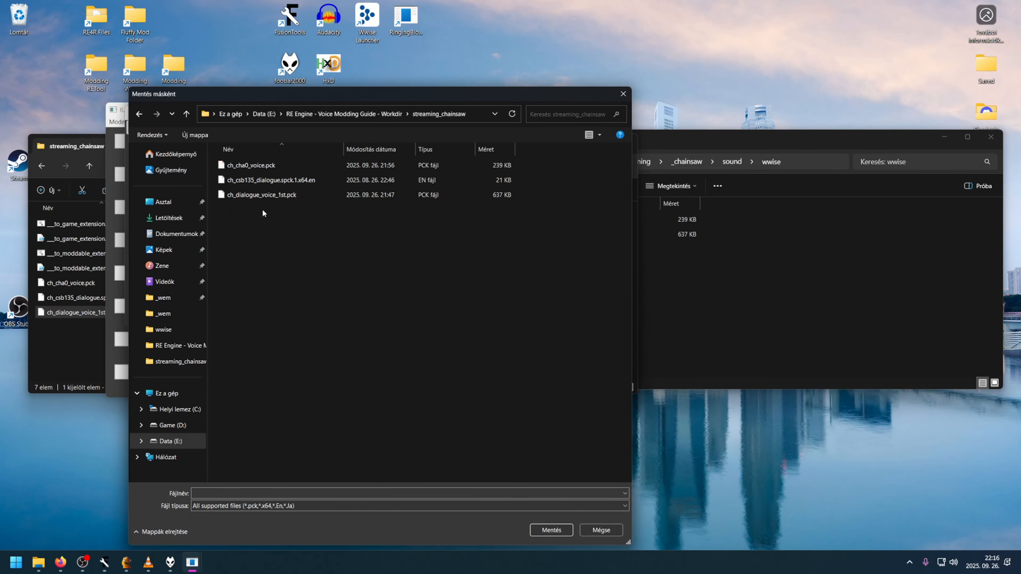
{"action": "left_click", "coordinate": [268, 195]}
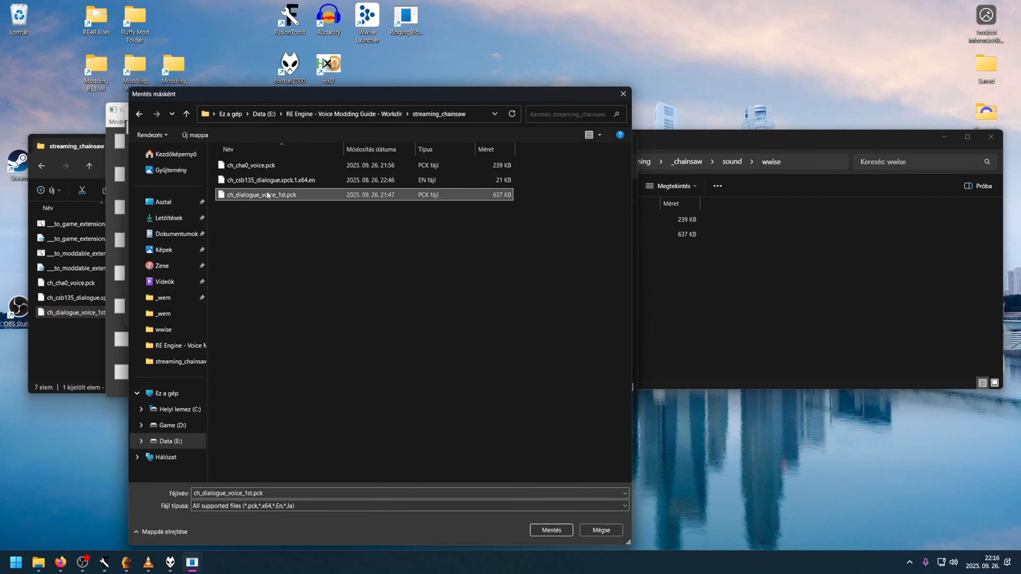
{"action": "left_click", "coordinate": [551, 530]}
{"action": "left_click", "coordinate": [551, 321]}
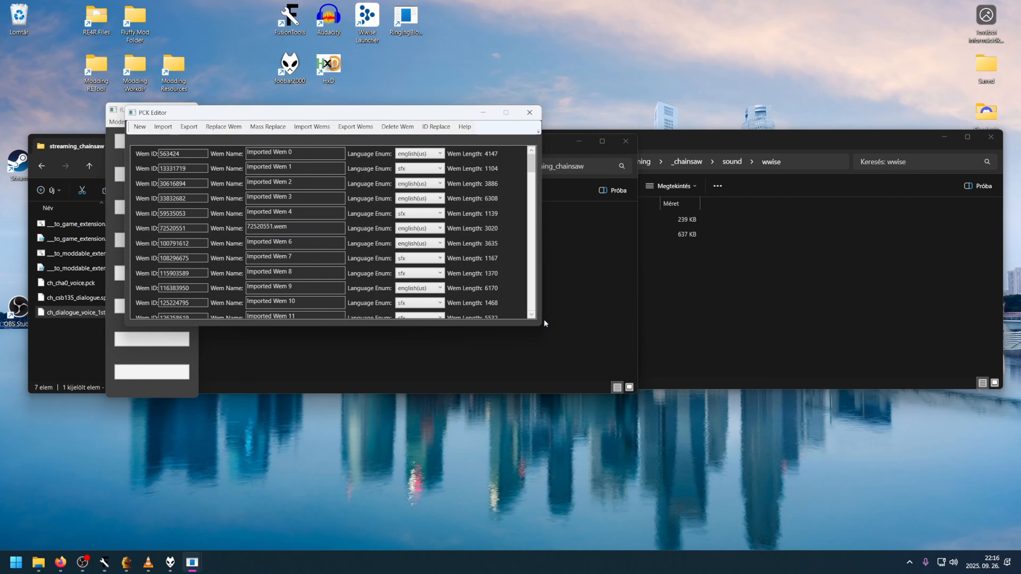
{"action": "left_click", "coordinate": [533, 116]}
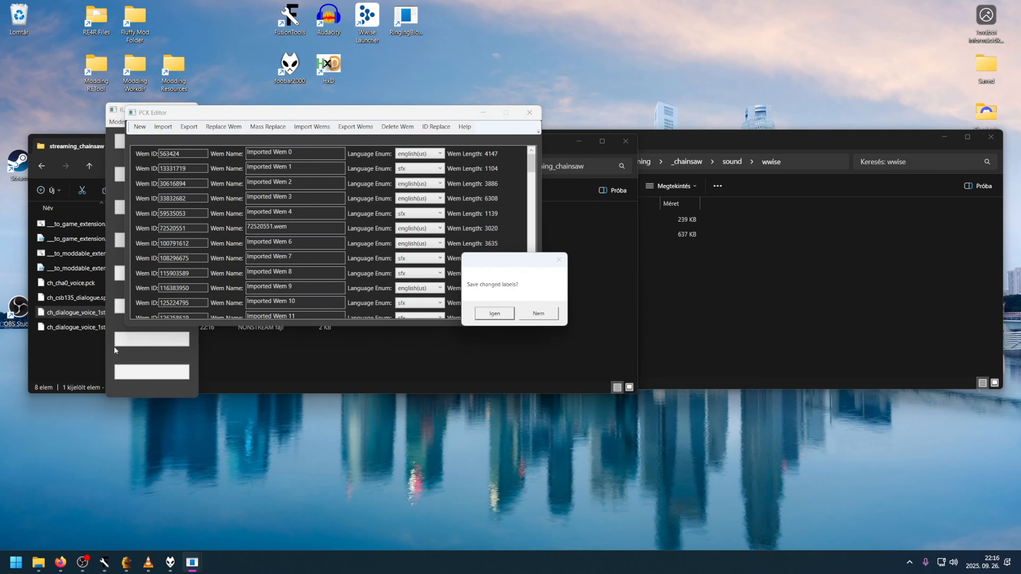
- Compare the exported ch_dialogue_voice_1st files in streaming_chainsaw with the contents of the mod's streaming wwise folder
{"action": "left_click", "coordinate": [95, 347]}
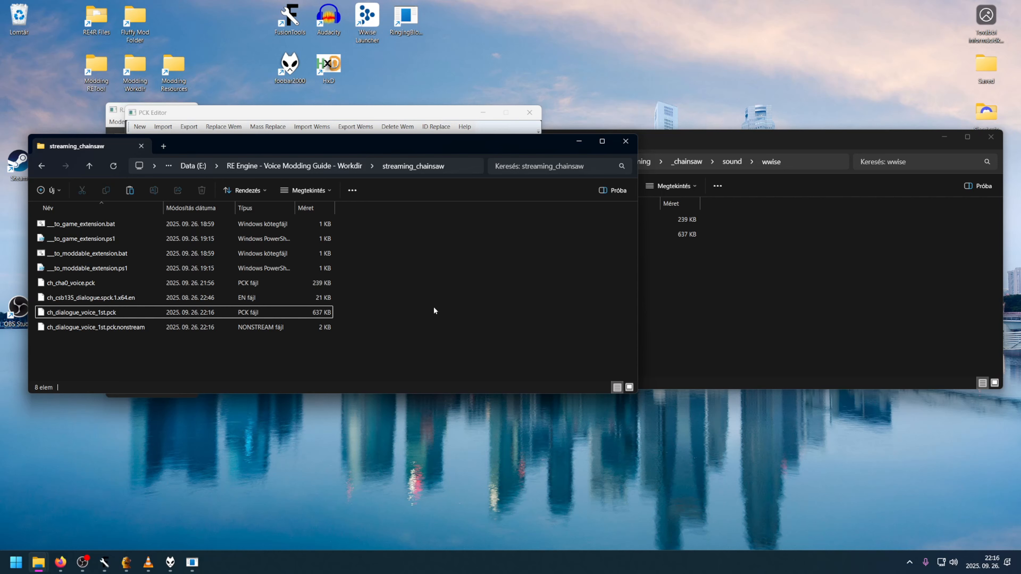
{"action": "left_click", "coordinate": [696, 298]}
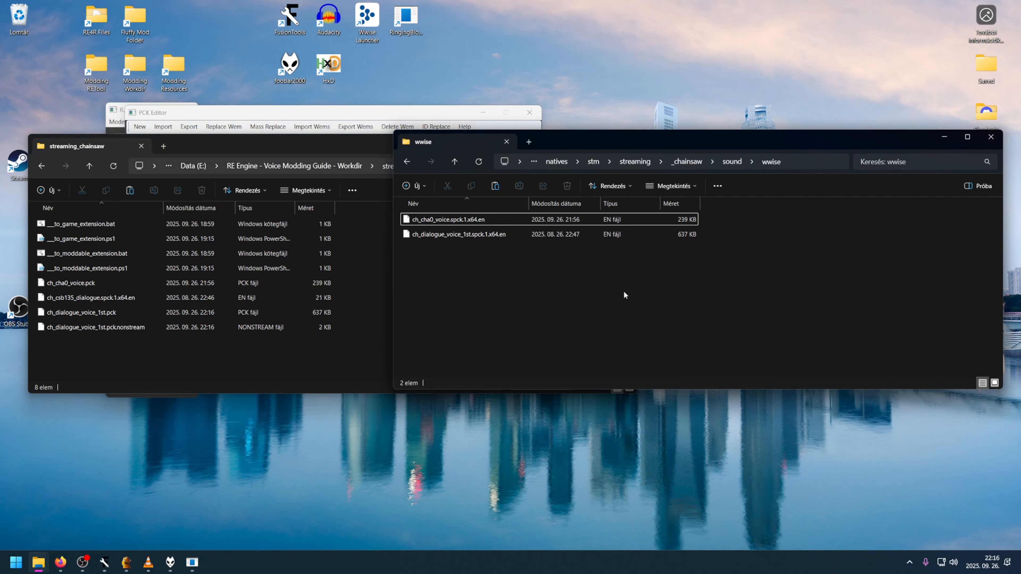
{"action": "left_click", "coordinate": [337, 143]}
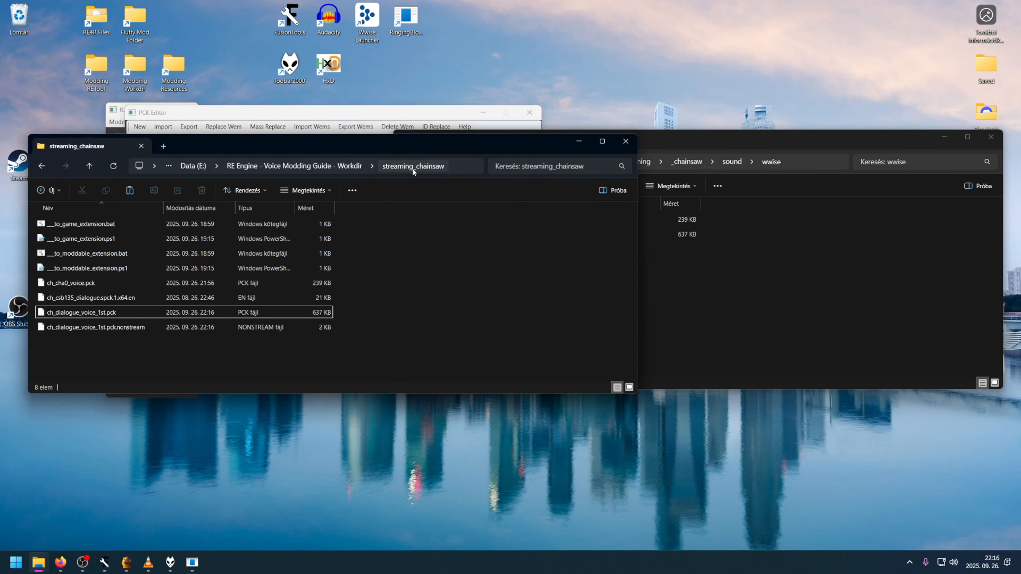
{"action": "left_click", "coordinate": [811, 287]}
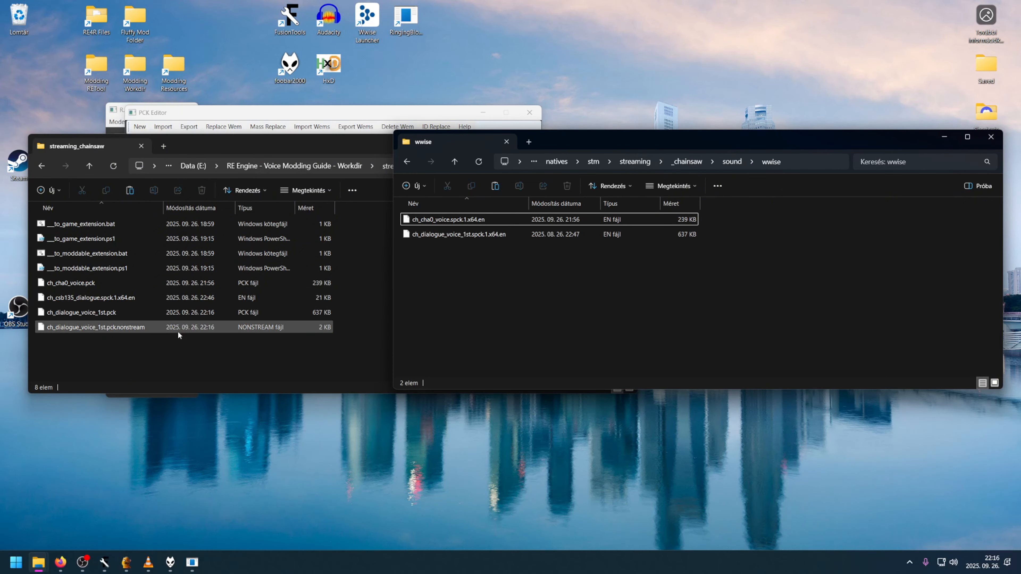
{"action": "left_click", "coordinate": [137, 317]}
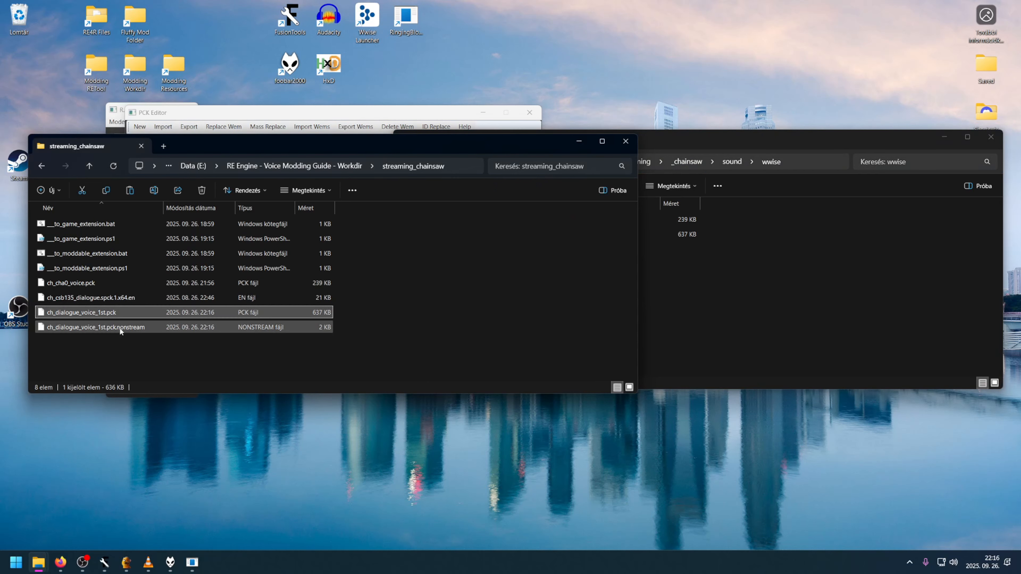
{"action": "left_click_drag", "start_coordinate": [683, 146], "coordinate": [677, 127]}
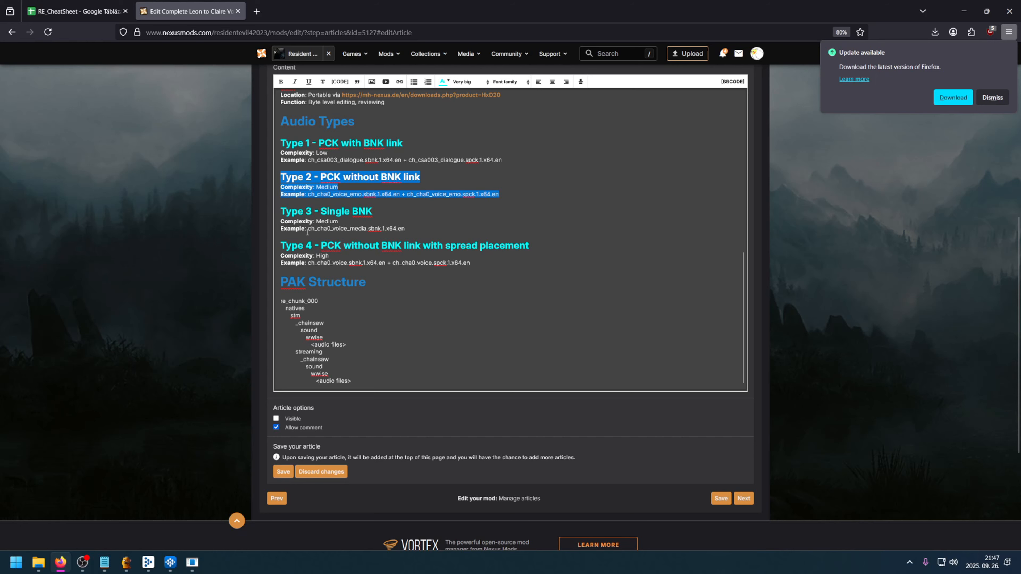
- Highlight the Type 3 - Single BNK example file name in the Nexus article and return to the desktop
{"action": "left_click_drag", "start_coordinate": [307, 232], "coordinate": [416, 234]}
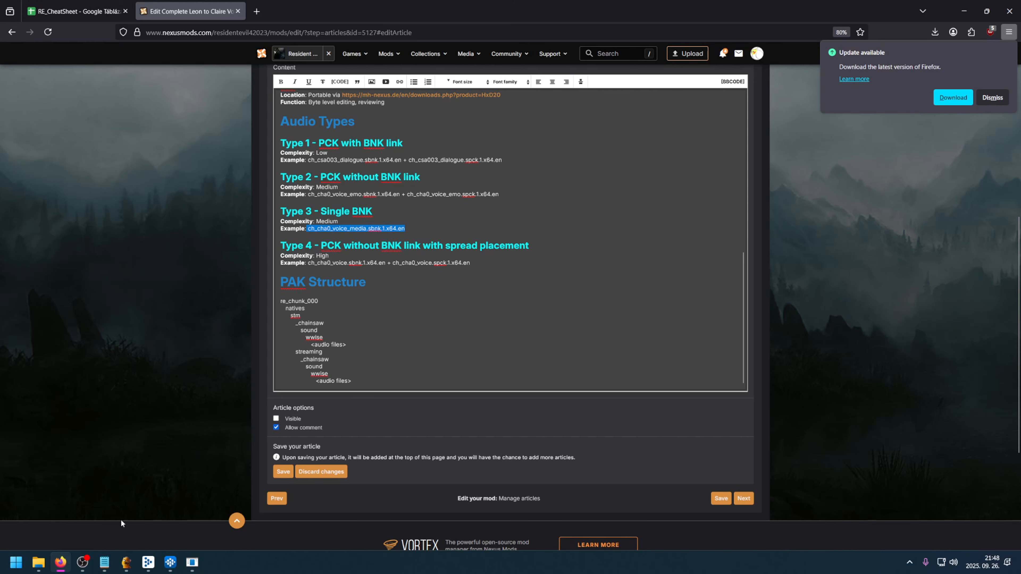
{"action": "left_click", "coordinate": [38, 562]}
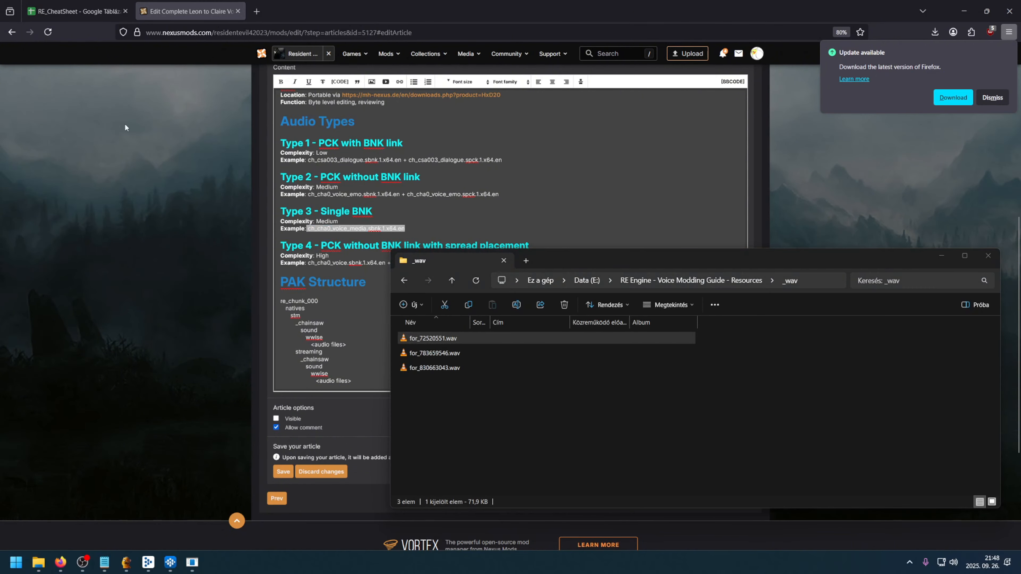
{"action": "key", "text": "super+d"}
- Close the RETool folder and open the _chainsaw folder inside the modding workdir
{"action": "double_click", "coordinate": [96, 68]}
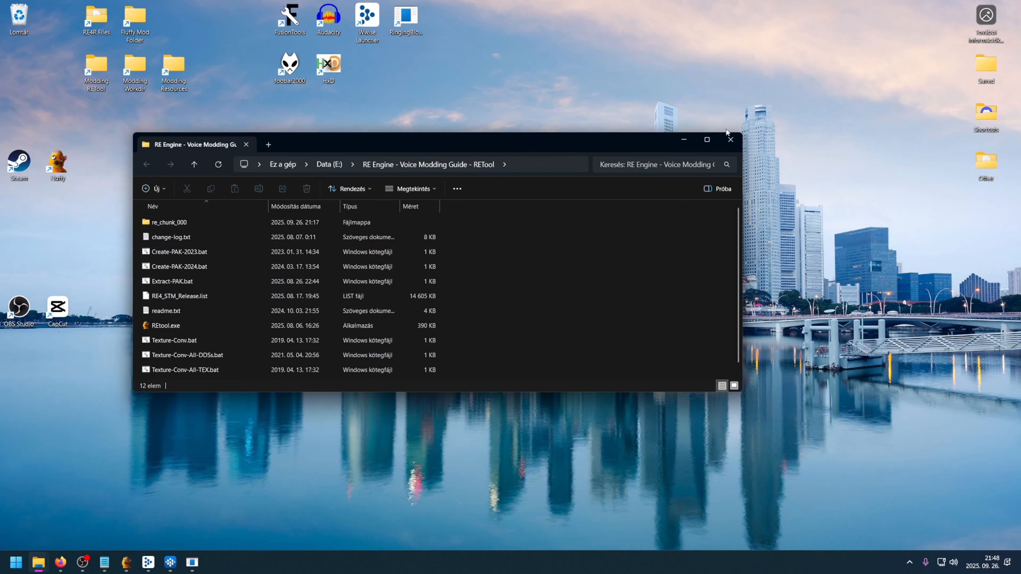
{"action": "left_click", "coordinate": [730, 139]}
{"action": "double_click", "coordinate": [144, 79]}
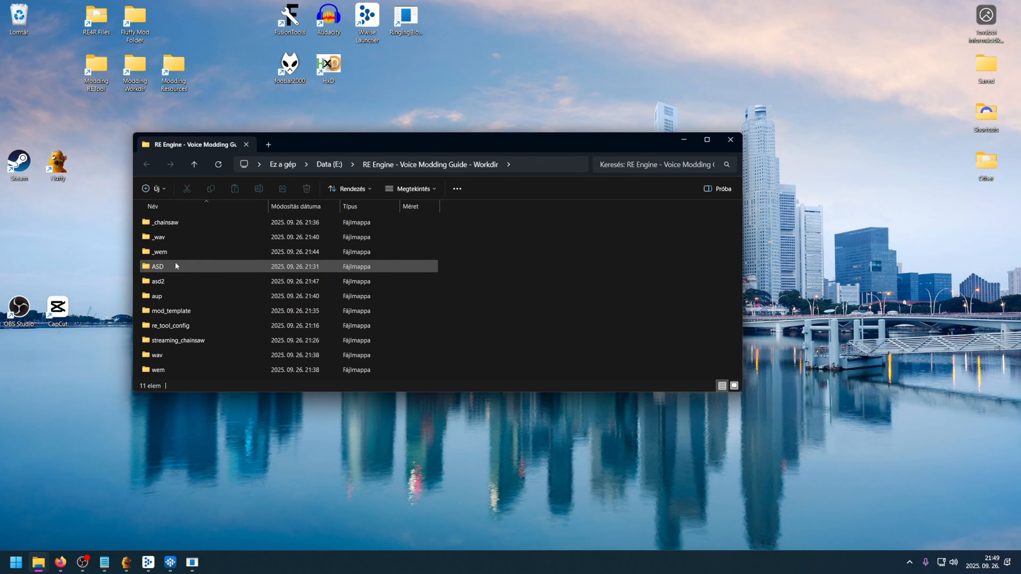
{"action": "double_click", "coordinate": [181, 222]}
{"action": "scroll", "coordinate": [223, 289], "scroll_direction": "down", "scroll_amount": 1}
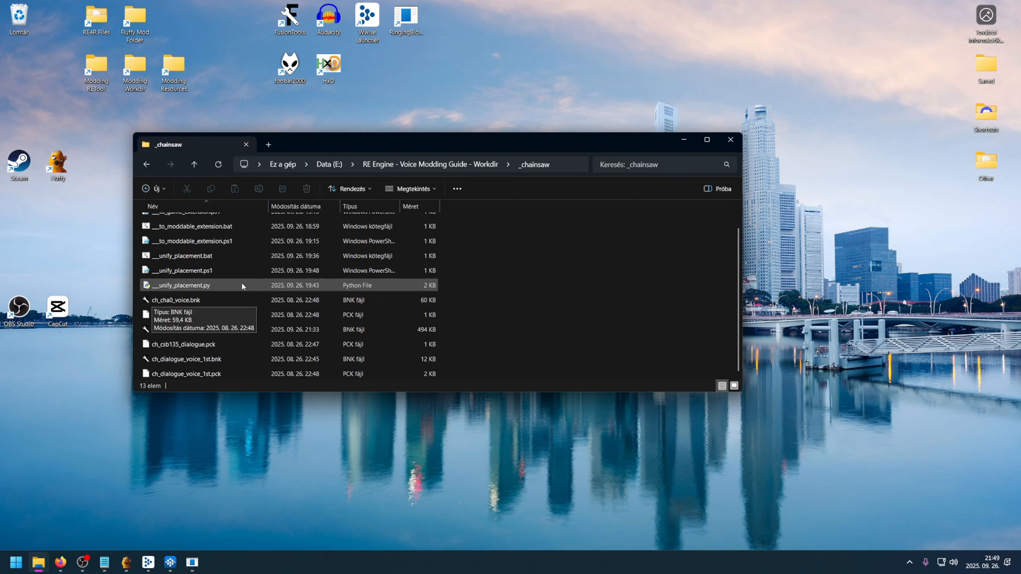
- Launch FusionTools from the desktop and open its Wwise Editor
{"action": "left_click", "coordinate": [298, 40]}
{"action": "double_click", "coordinate": [298, 40]}
{"action": "left_click", "coordinate": [125, 90]}
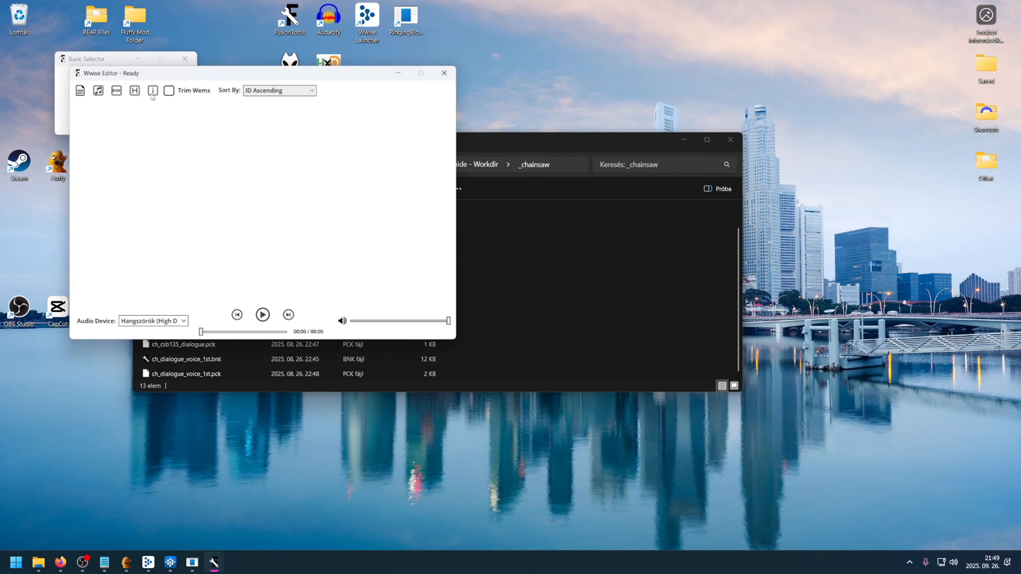
- Open ch_cha0_voice.bnk from the workdir's _chainsaw folder as a WWise Soundbank file
{"action": "left_click", "coordinate": [78, 88]}
{"action": "left_click", "coordinate": [100, 103]}
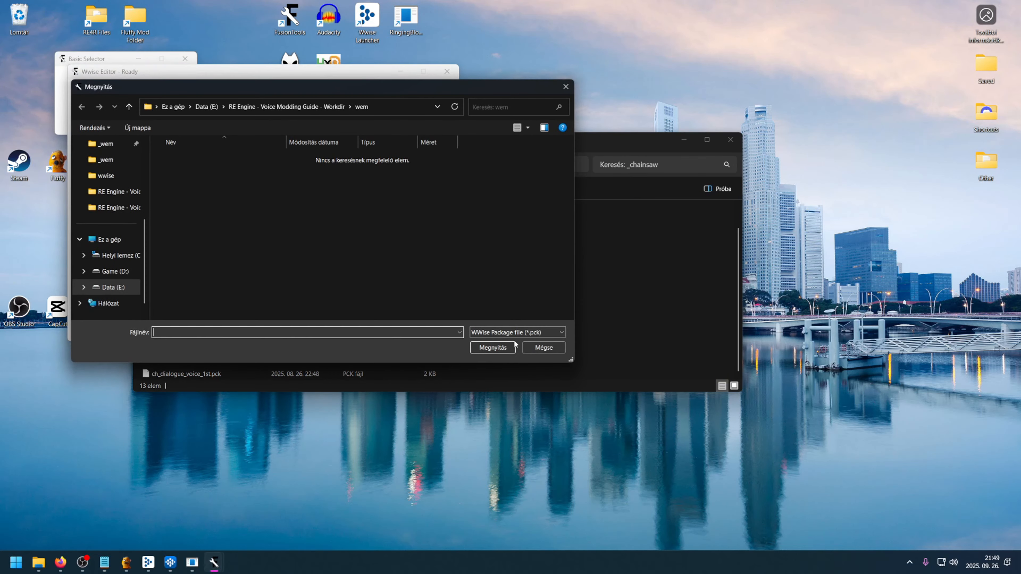
{"action": "left_click", "coordinate": [517, 332]}
{"action": "left_click", "coordinate": [489, 340]}
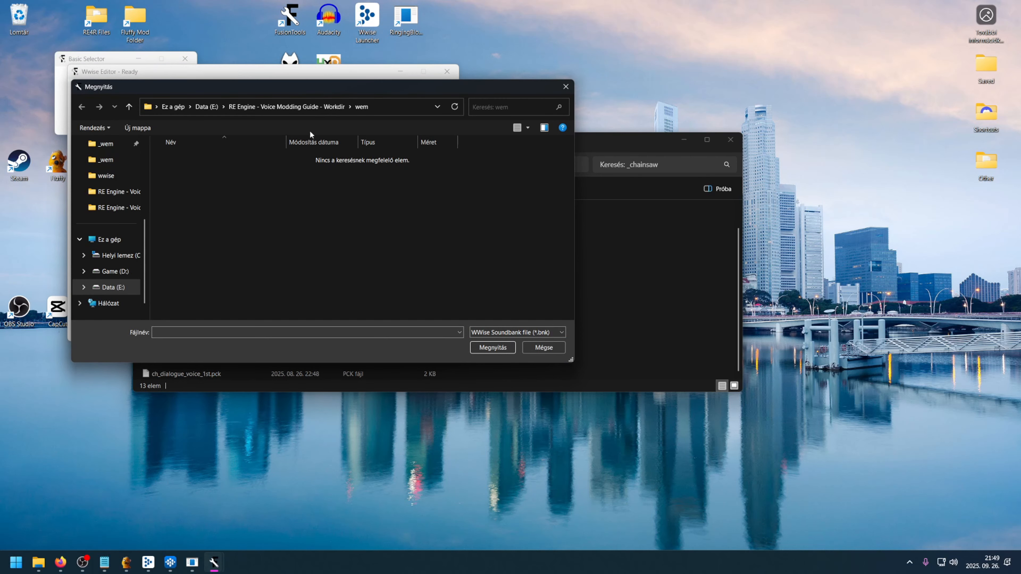
{"action": "left_click", "coordinate": [299, 106]}
{"action": "double_click", "coordinate": [204, 159]}
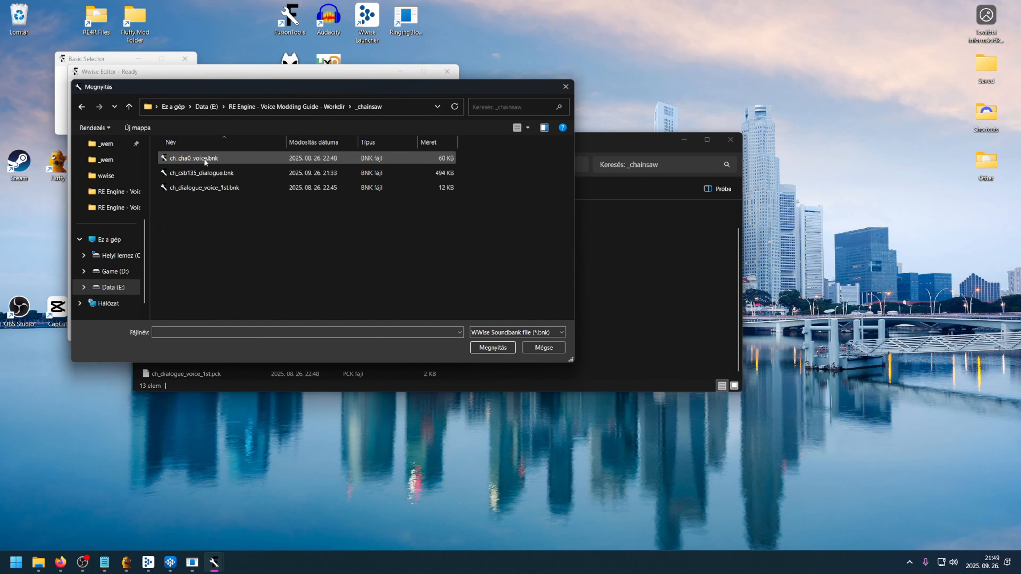
{"action": "double_click", "coordinate": [204, 158]}
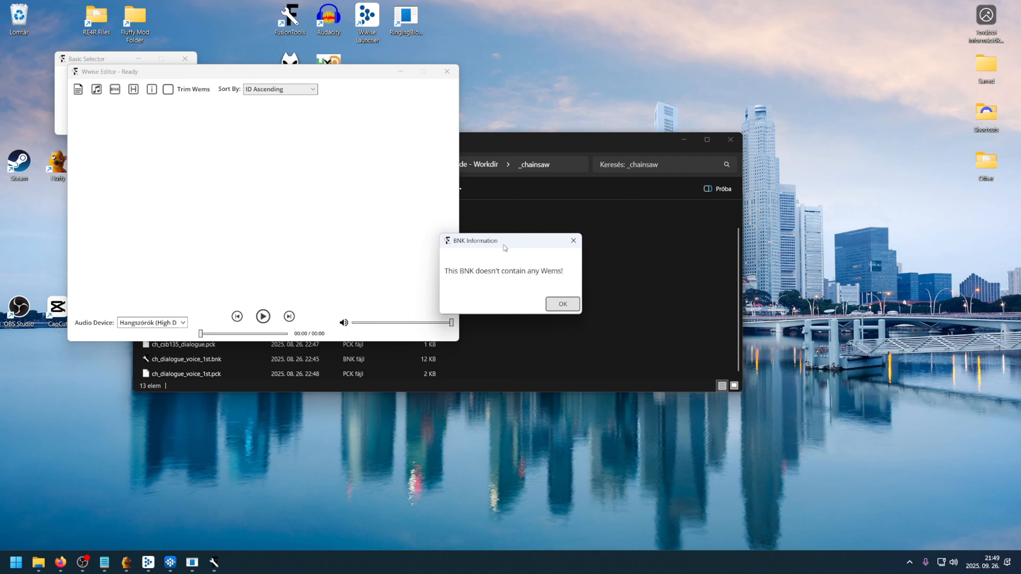
- Dismiss the BNK information message and open ch_cha0_voice.pck from the _chainsaw folder as a WWise Package file
{"action": "left_click_drag", "start_coordinate": [504, 246], "coordinate": [425, 219]}
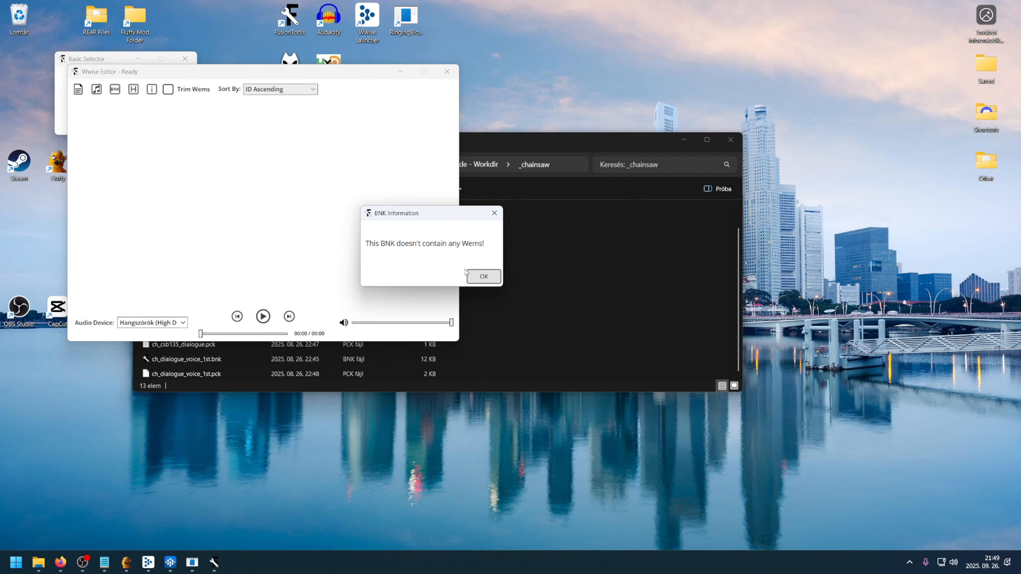
{"action": "left_click", "coordinate": [478, 276]}
{"action": "left_click", "coordinate": [78, 89]}
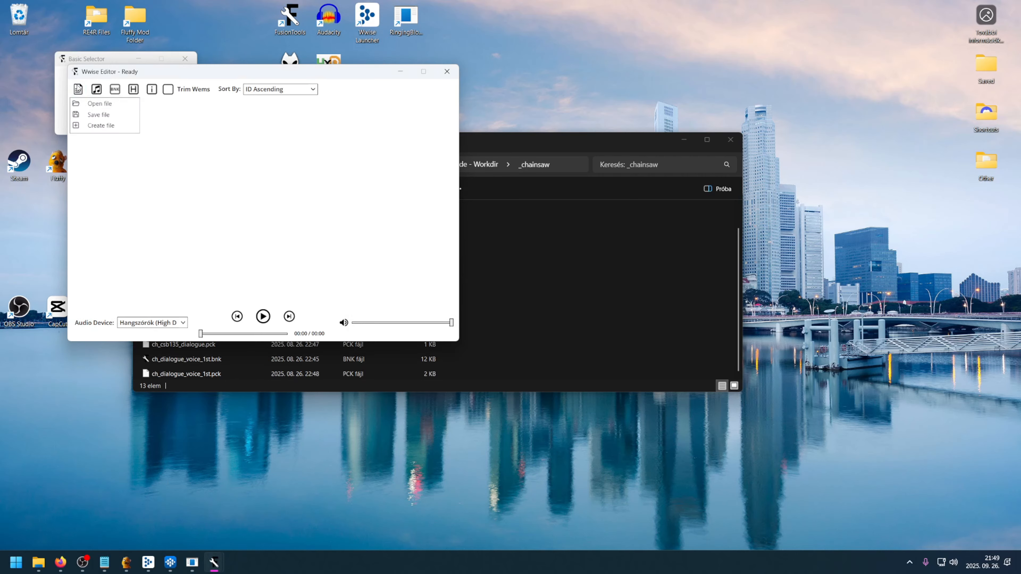
{"action": "left_click", "coordinate": [92, 104]}
{"action": "left_click", "coordinate": [526, 333]}
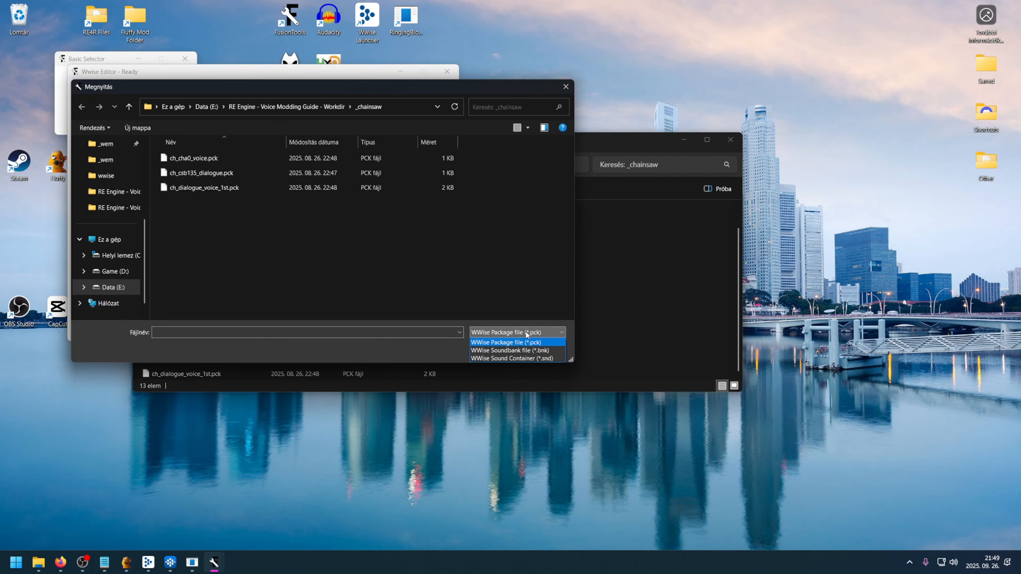
{"action": "left_click", "coordinate": [506, 342]}
{"action": "double_click", "coordinate": [194, 158]}
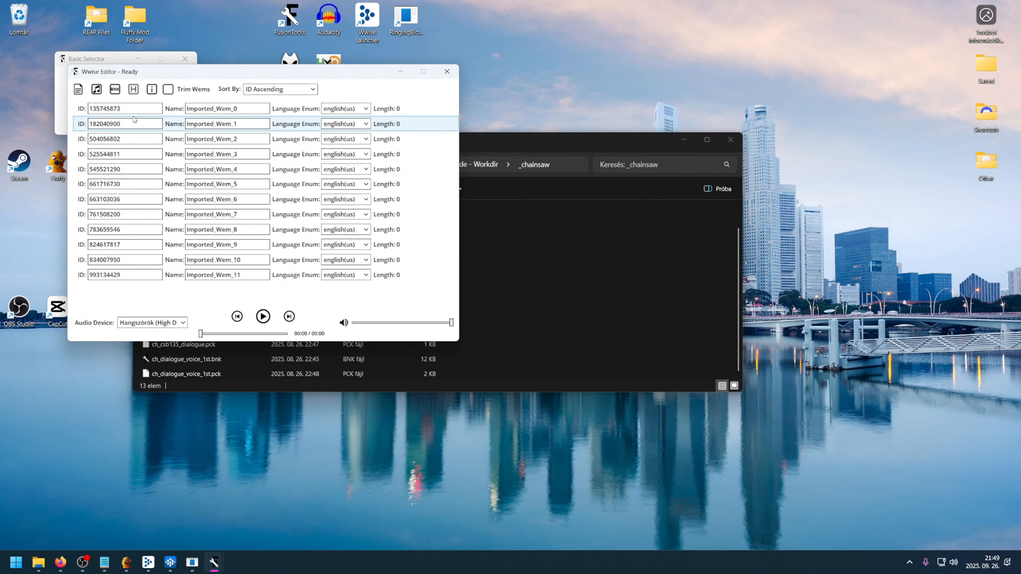
- Open the ch_cha0_voice.pck package from the workdir's streaming_chainsaw folder in the Wwise Editor
{"action": "left_click", "coordinate": [78, 89]}
{"action": "left_click", "coordinate": [93, 103]}
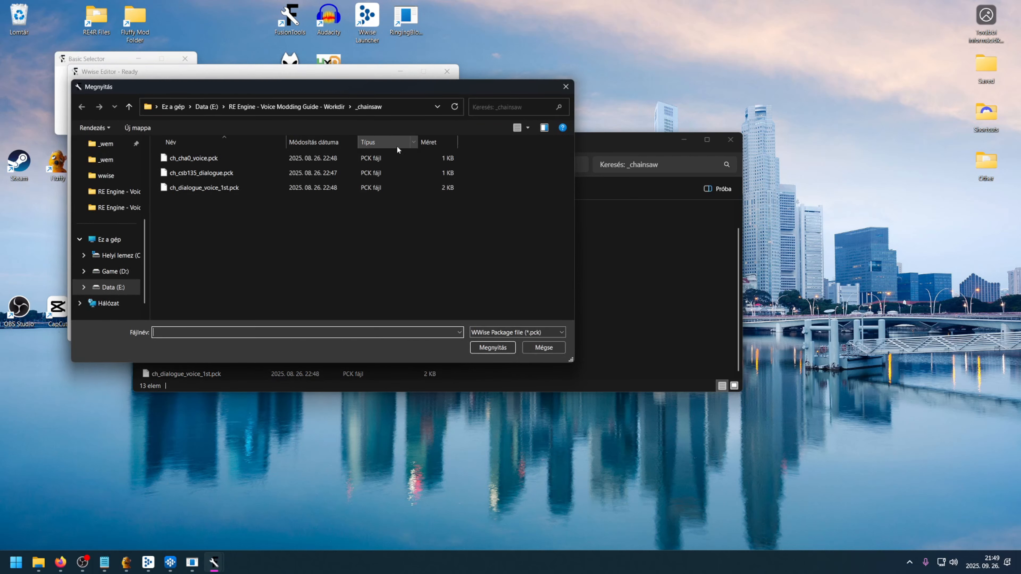
{"action": "left_click", "coordinate": [326, 107]}
{"action": "double_click", "coordinate": [201, 276]}
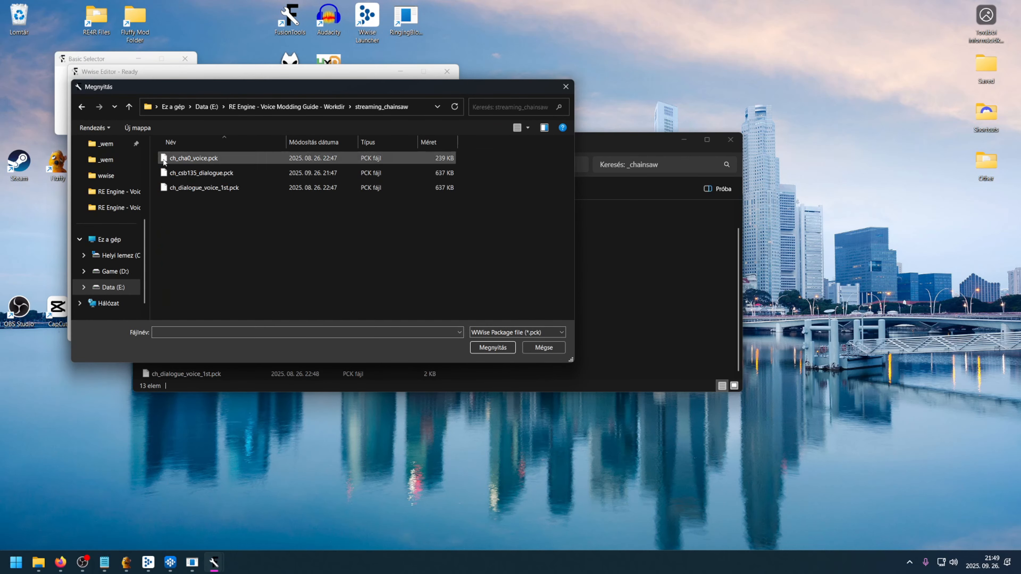
{"action": "double_click", "coordinate": [208, 160]}
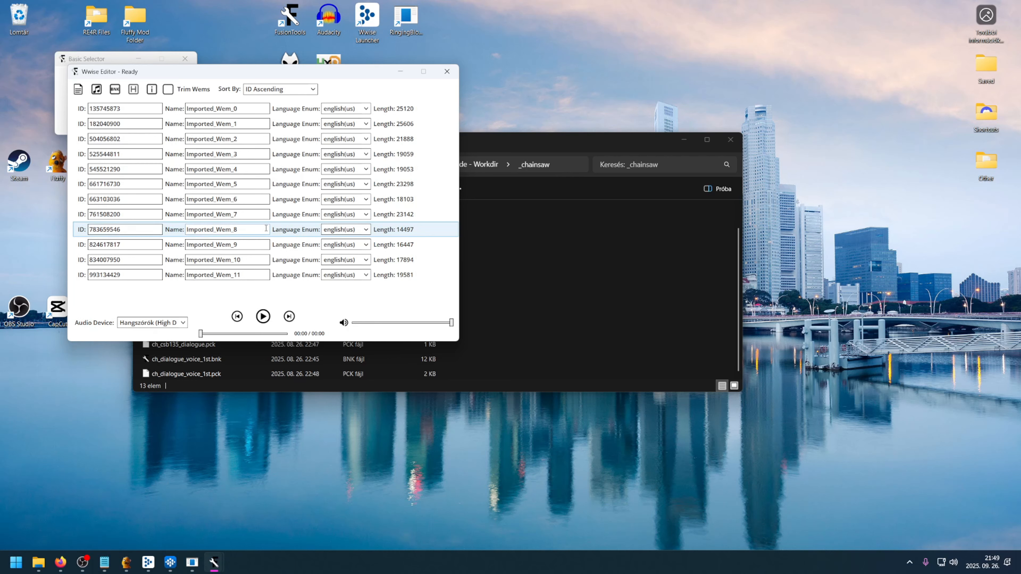
- Select Wem 783659546, lower the playback volume and listen to the voice line
{"action": "left_click", "coordinate": [308, 233]}
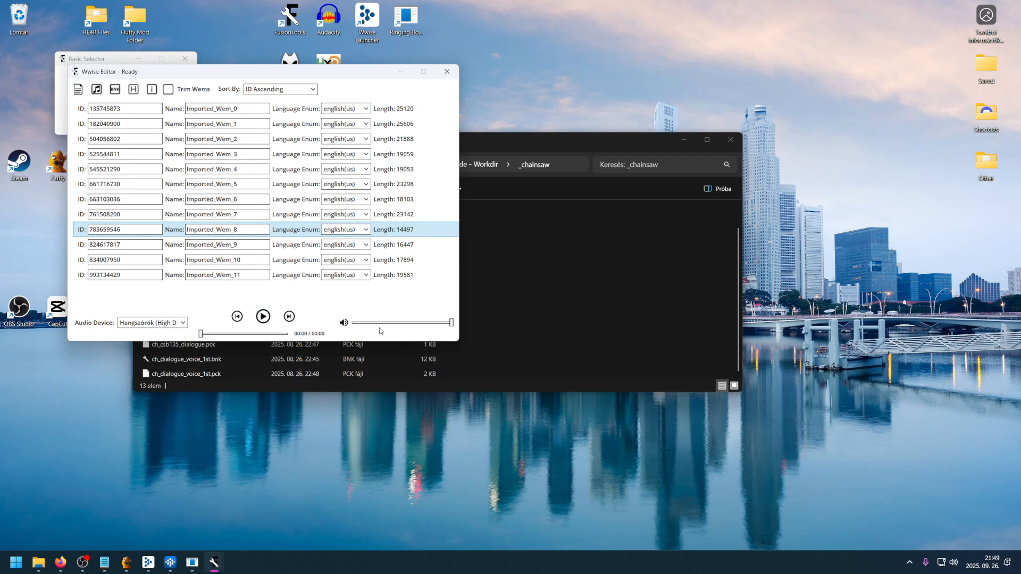
{"action": "left_click", "coordinate": [452, 324]}
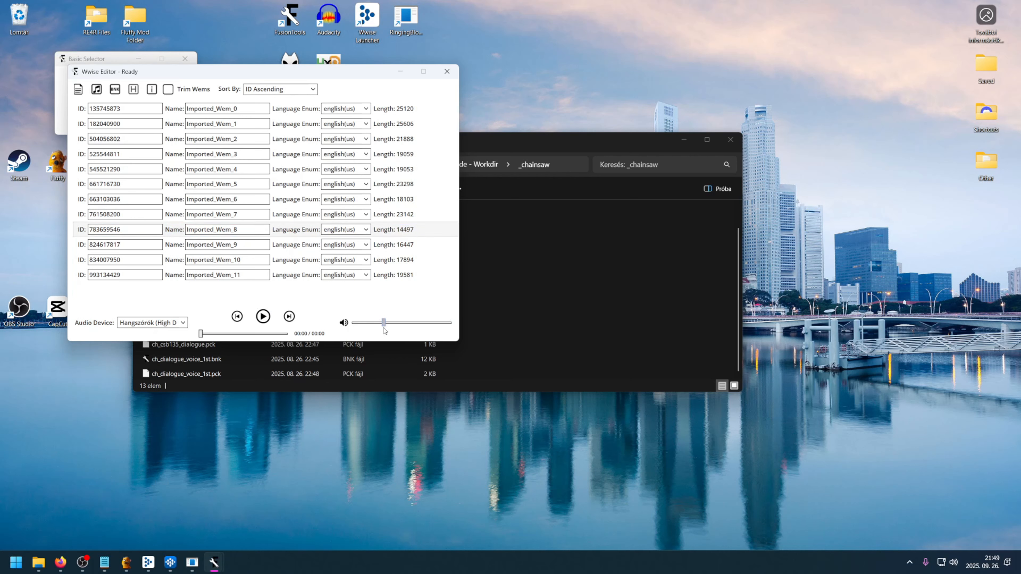
{"action": "left_click_drag", "start_coordinate": [452, 322], "coordinate": [380, 322]}
{"action": "left_click", "coordinate": [263, 316]}
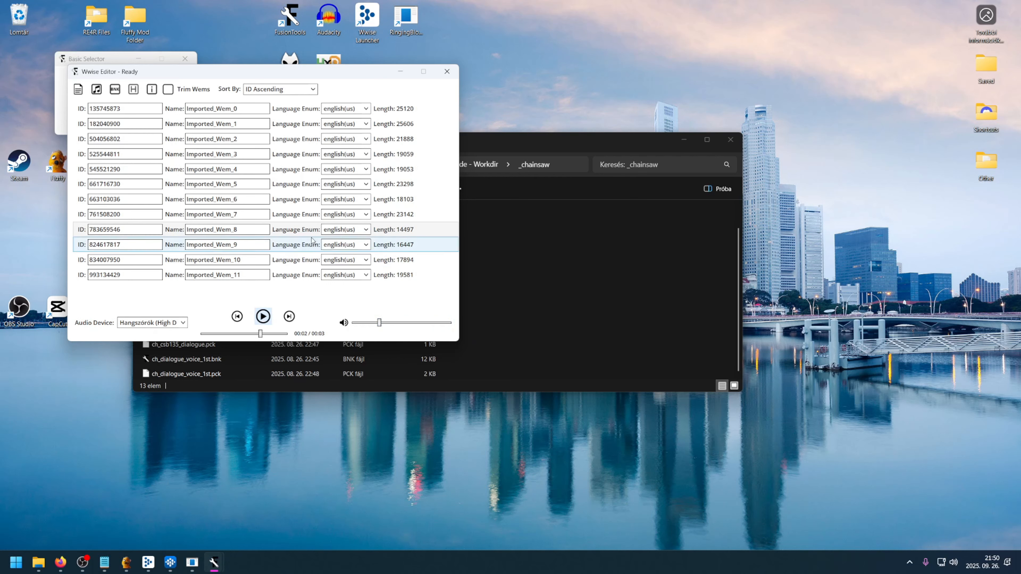
{"action": "left_click", "coordinate": [276, 236]}
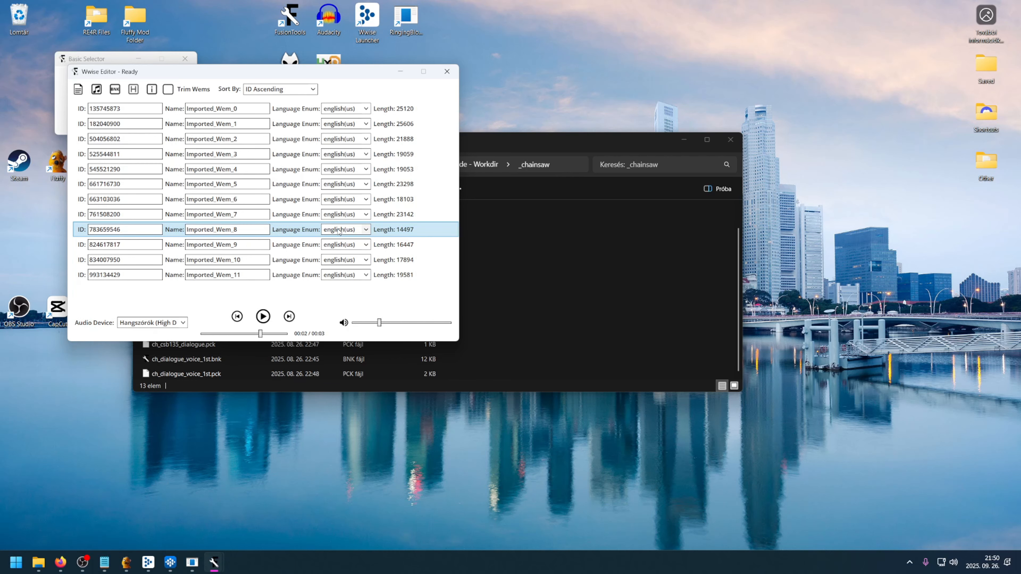
- Switch to the Nexus article in Firefox and highlight the Type 2 section and the Type 4 heading to compare them
{"action": "left_click", "coordinate": [61, 561]}
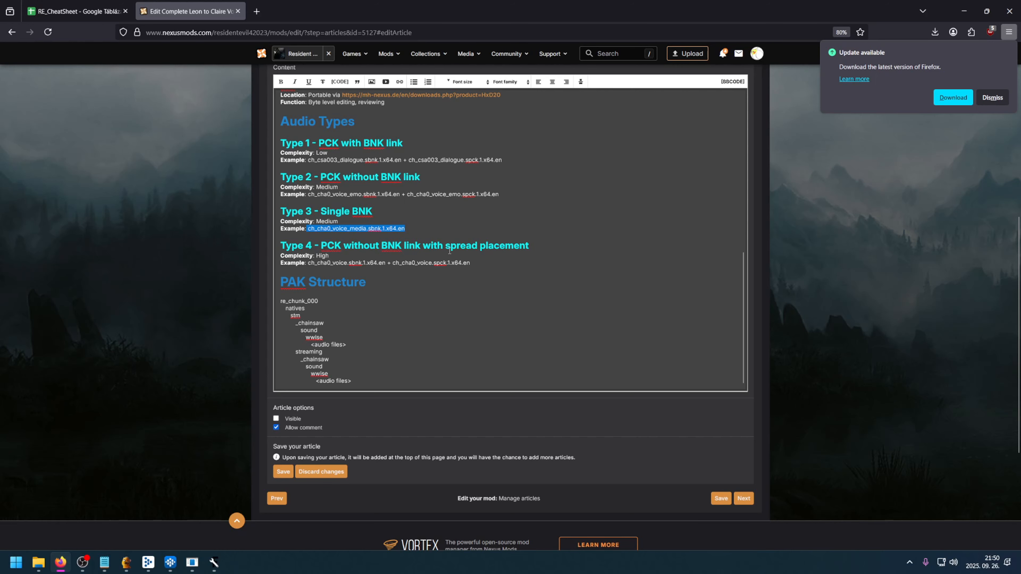
{"action": "left_click_drag", "start_coordinate": [416, 246], "coordinate": [531, 248]}
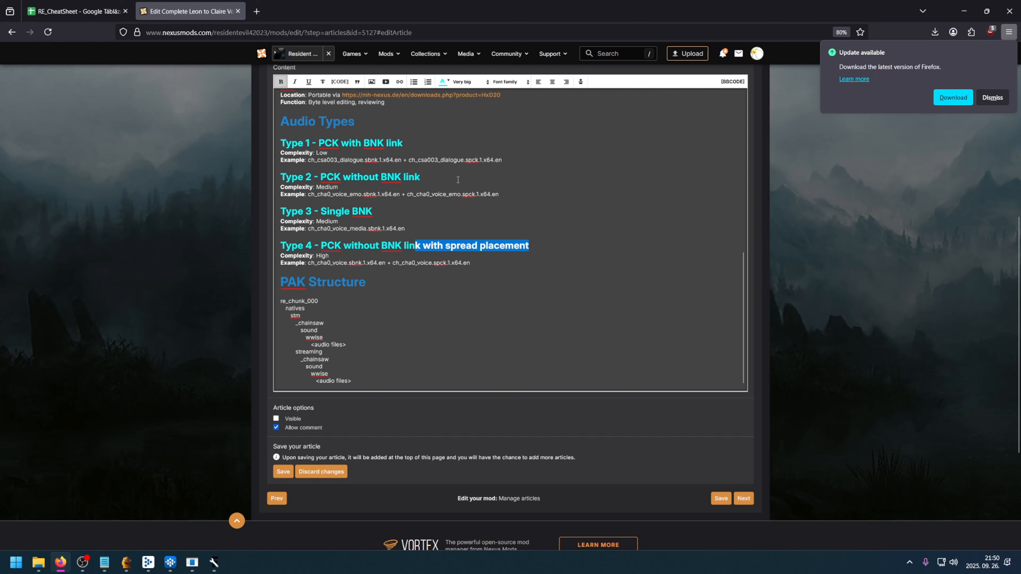
{"action": "left_click_drag", "start_coordinate": [549, 199], "coordinate": [280, 177]}
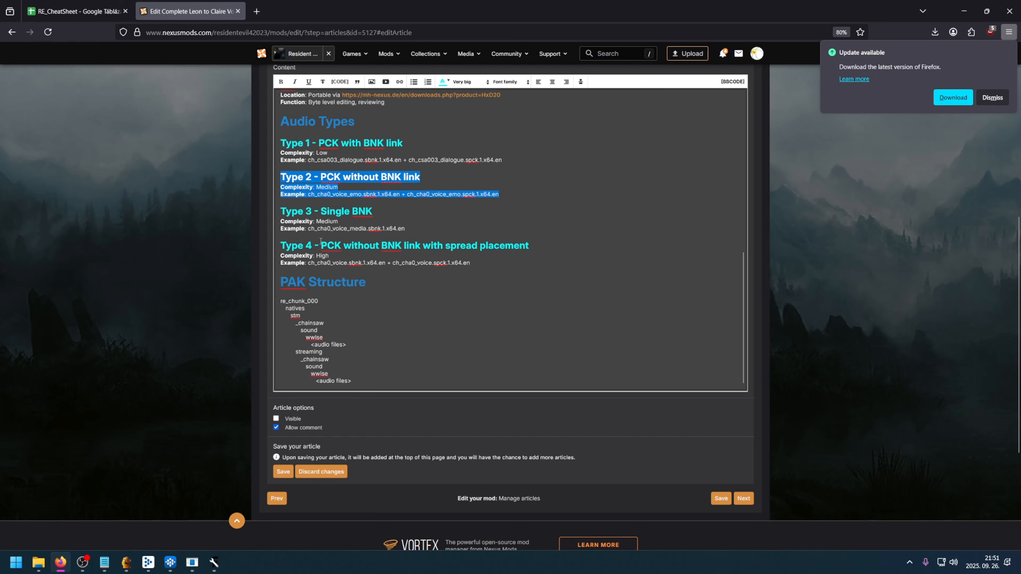
{"action": "left_click_drag", "start_coordinate": [321, 243], "coordinate": [537, 247]}
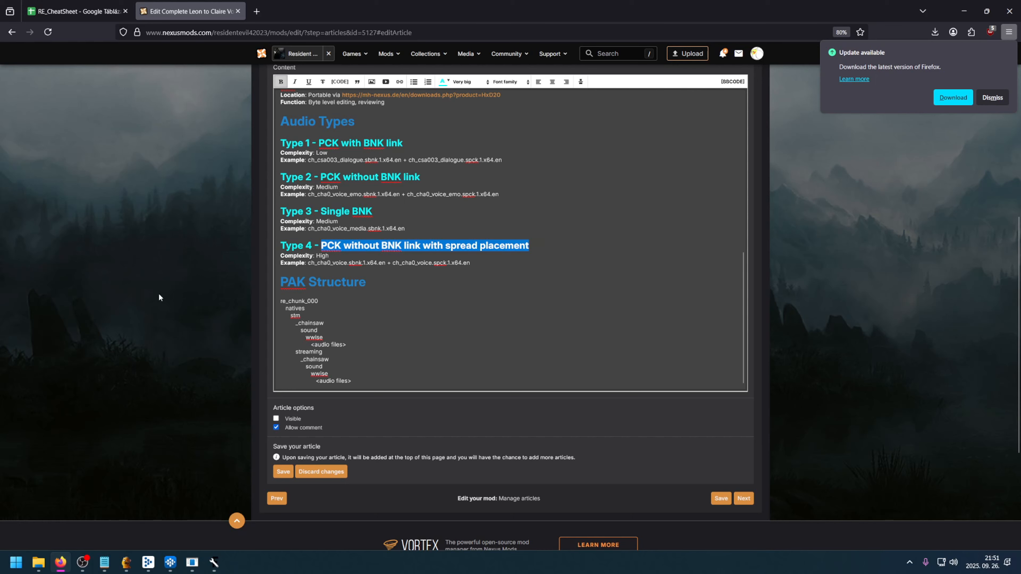
- Bring up the File Explorer window and open the workdir's streaming_chainsaw folder to review its PCK files
{"action": "mouse_move", "coordinate": [39, 562]}
{"action": "left_click", "coordinate": [156, 505]}
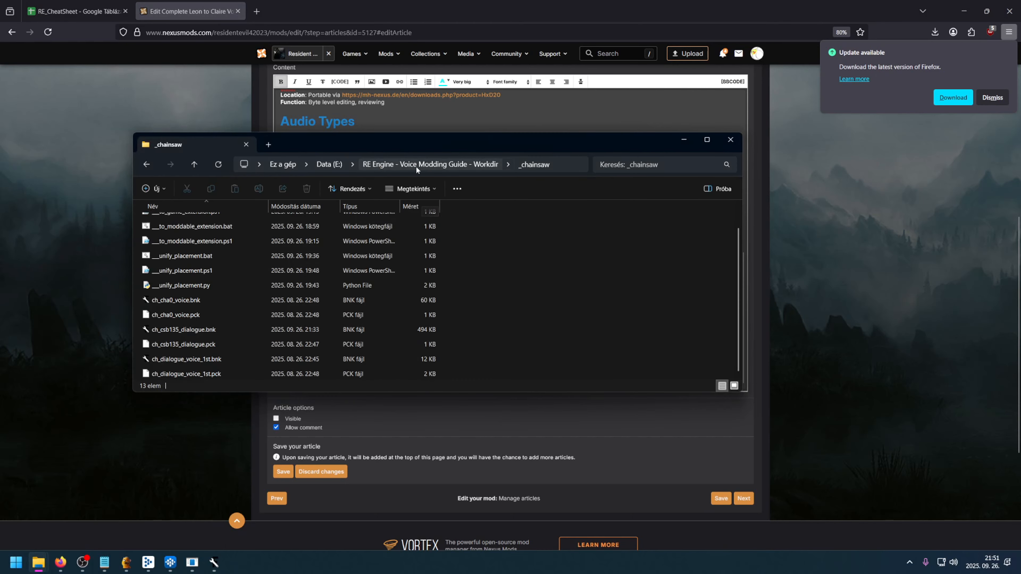
{"action": "left_click", "coordinate": [430, 164]}
{"action": "double_click", "coordinate": [204, 340]}
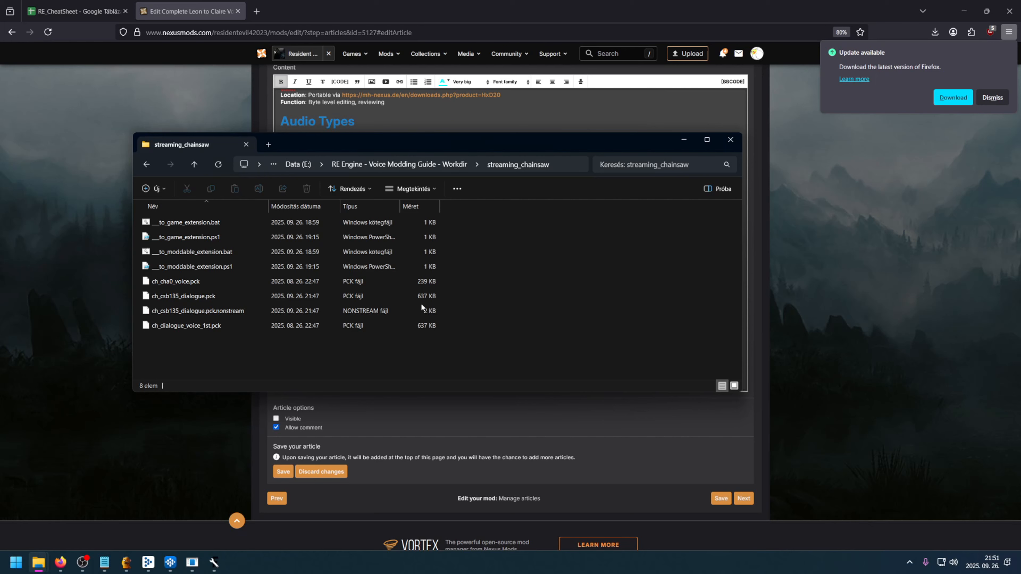
- Return to the Nexus article and highlight the Type 4 - PCK without BNK link with spread placement section with its example files
{"action": "left_click", "coordinate": [438, 112]}
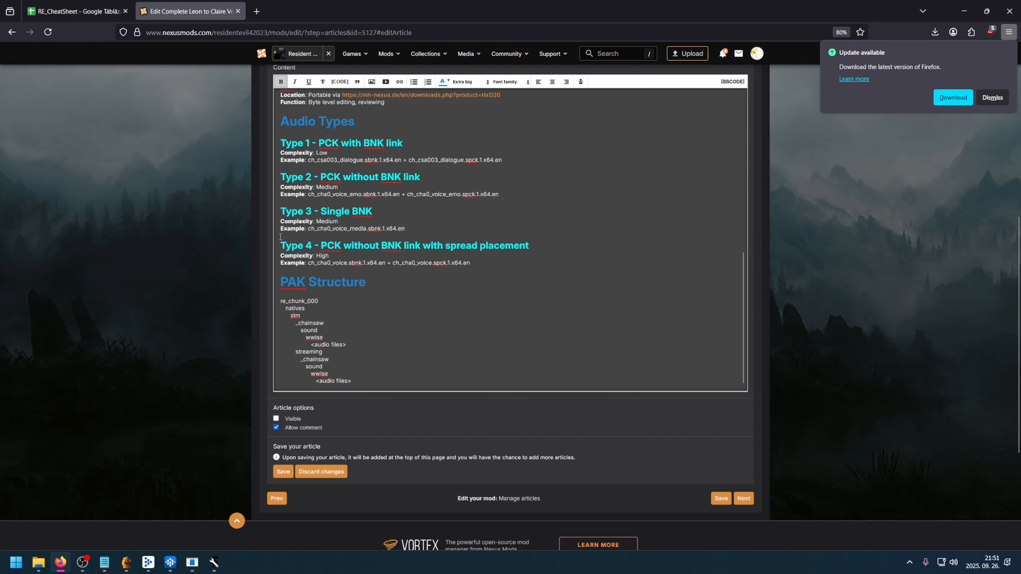
{"action": "left_click_drag", "start_coordinate": [281, 244], "coordinate": [567, 243]}
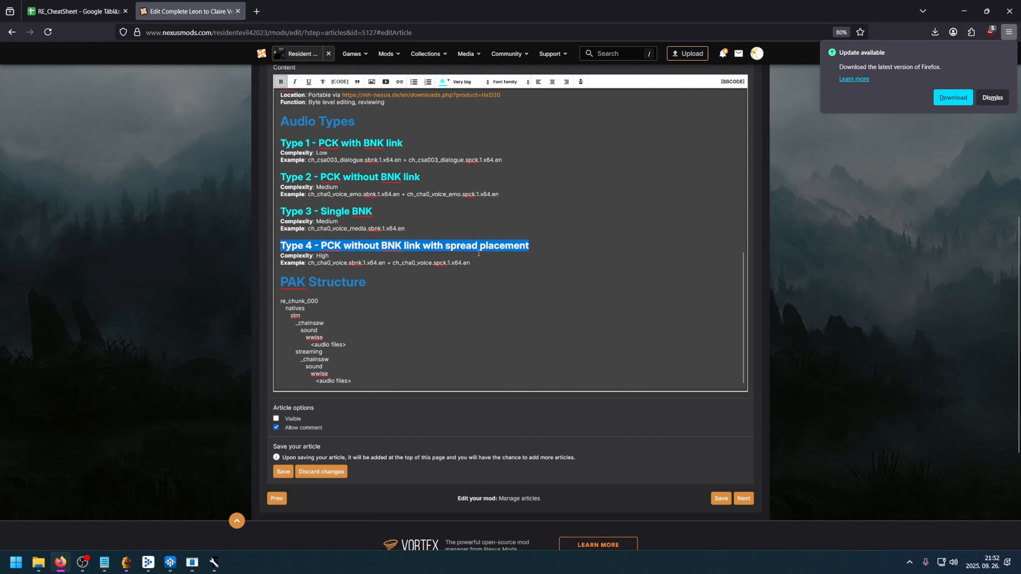
{"action": "left_click", "coordinate": [496, 180]}
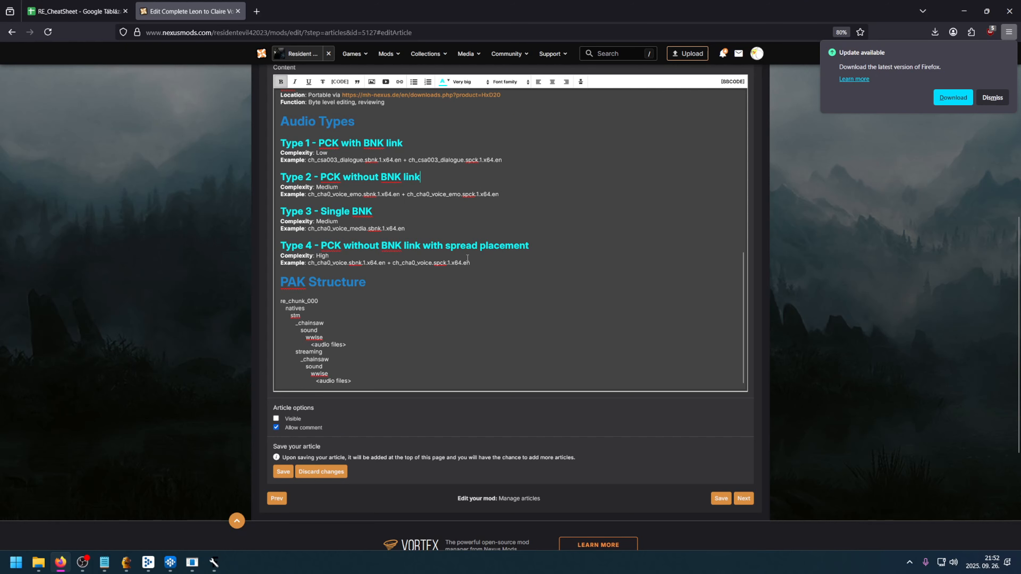
{"action": "left_click_drag", "start_coordinate": [469, 262], "coordinate": [152, 245]}
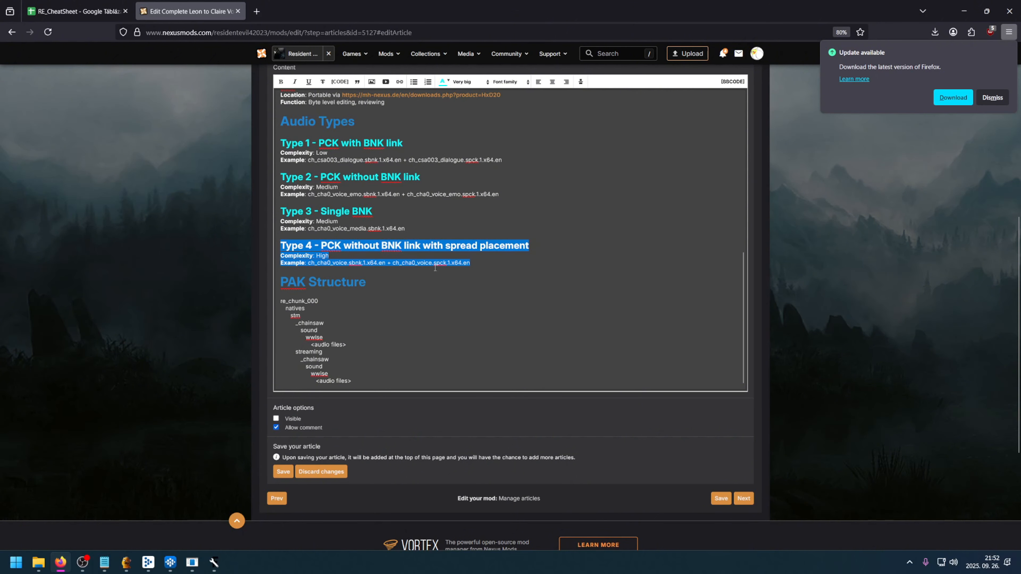
{"action": "left_click", "coordinate": [380, 254]}
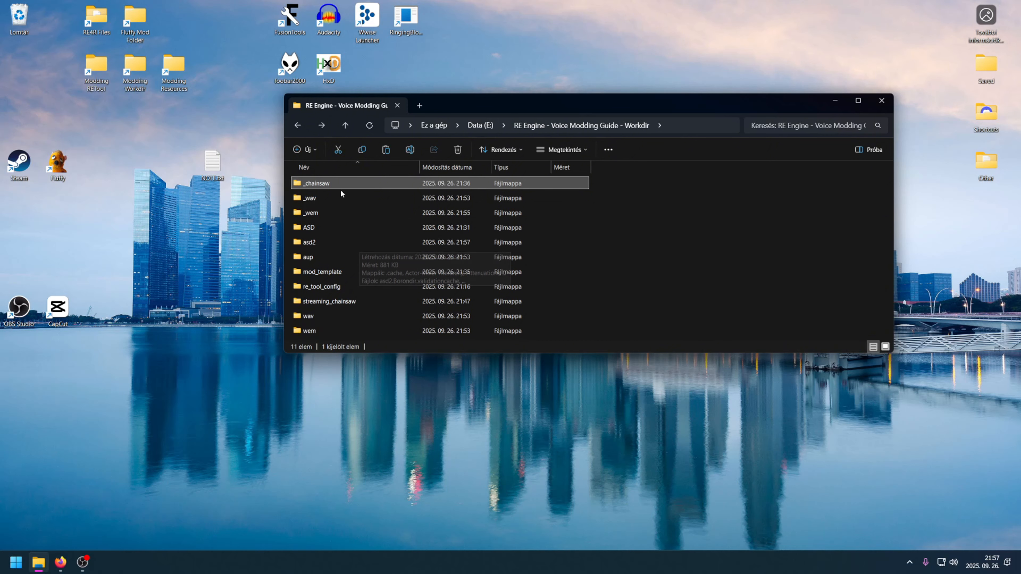
- Check ch_cha0_voice.pck in the streaming_chainsaw folder and go back to the workdir
{"action": "double_click", "coordinate": [344, 302]}
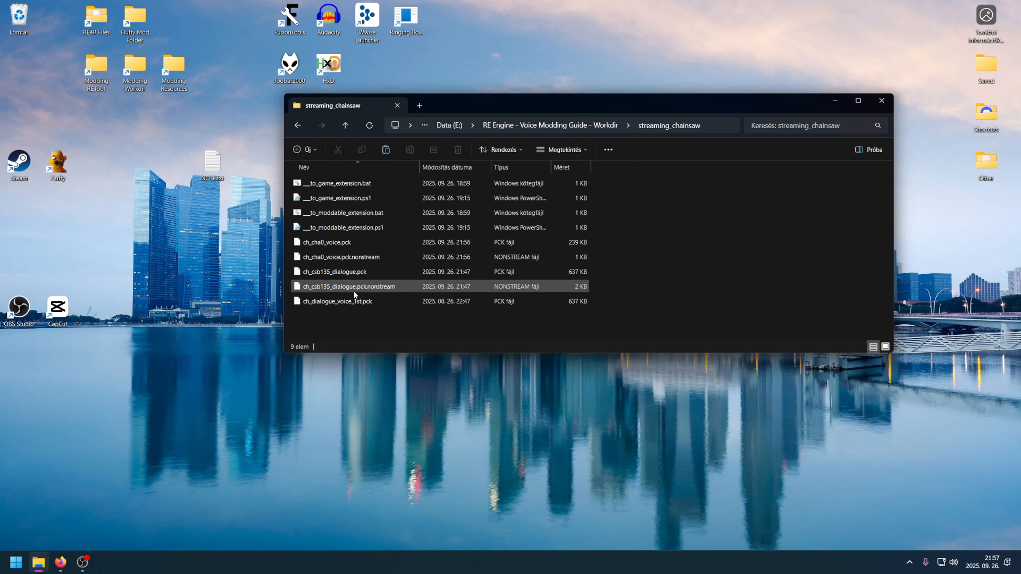
{"action": "left_click", "coordinate": [337, 242]}
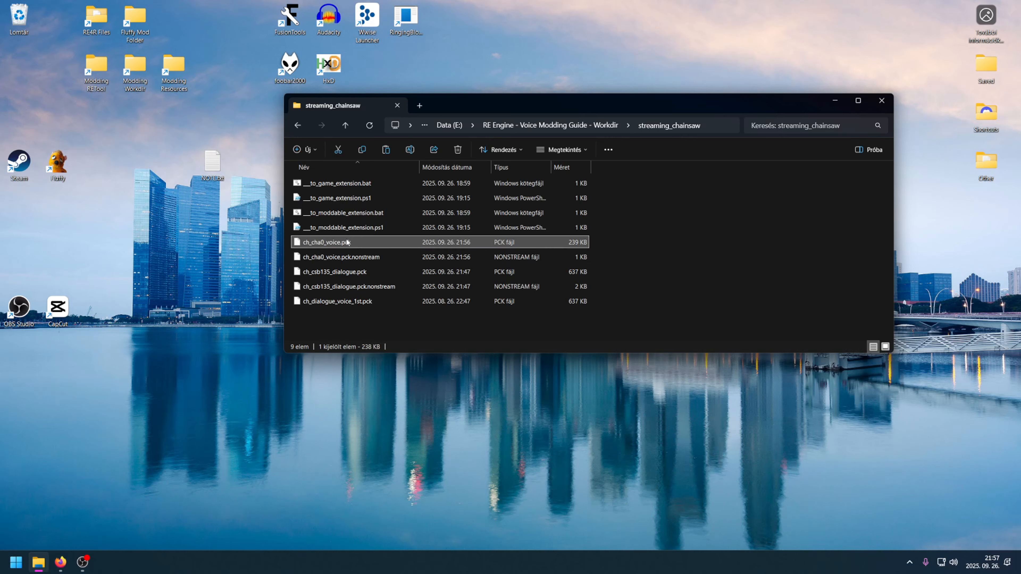
{"action": "left_click", "coordinate": [297, 125]}
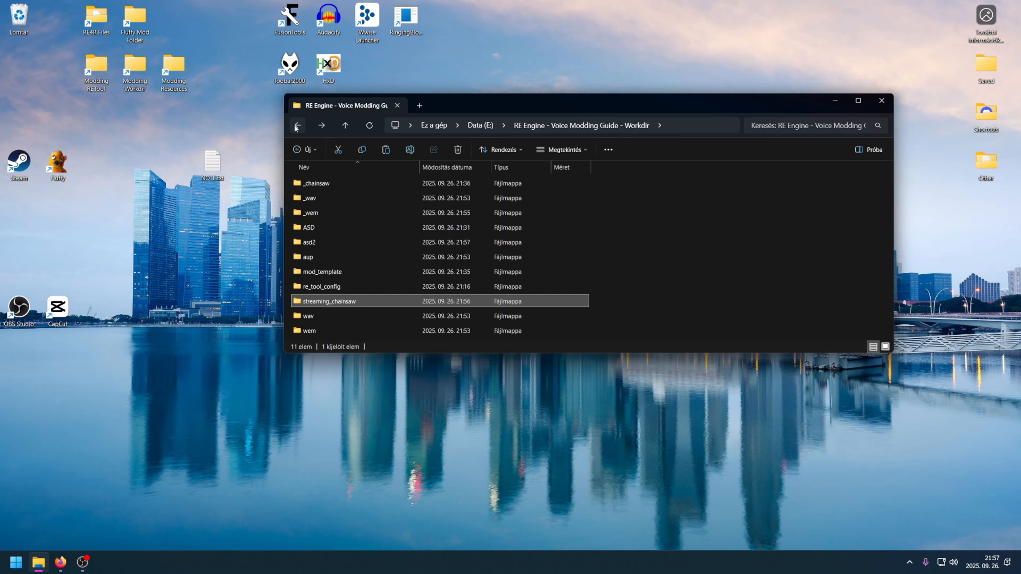
- Open the workdir's _chainsaw folder and select ch_cha0_voice.bnk
{"action": "double_click", "coordinate": [326, 183]}
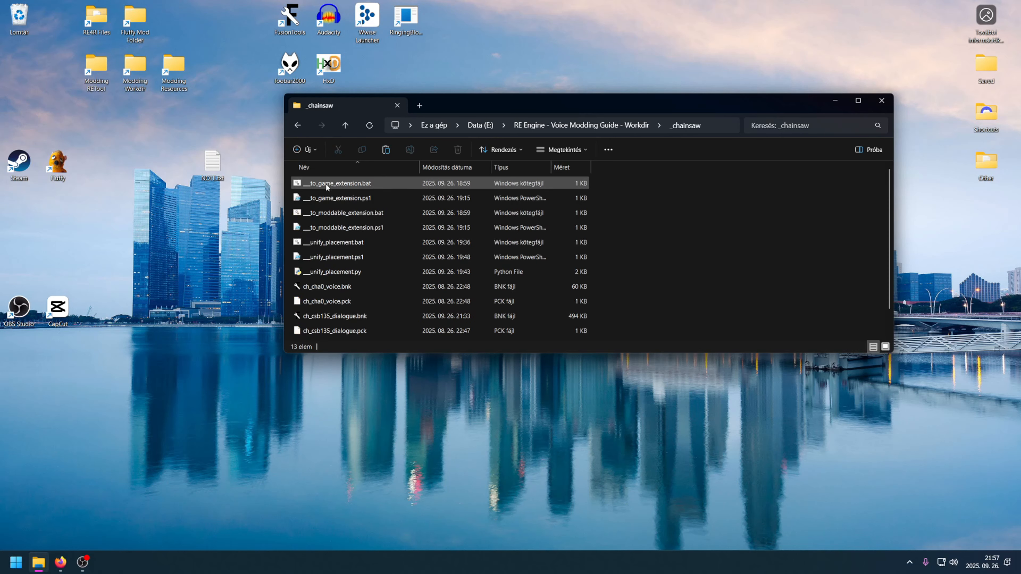
{"action": "scroll", "coordinate": [360, 238], "scroll_direction": "down", "scroll_amount": 1}
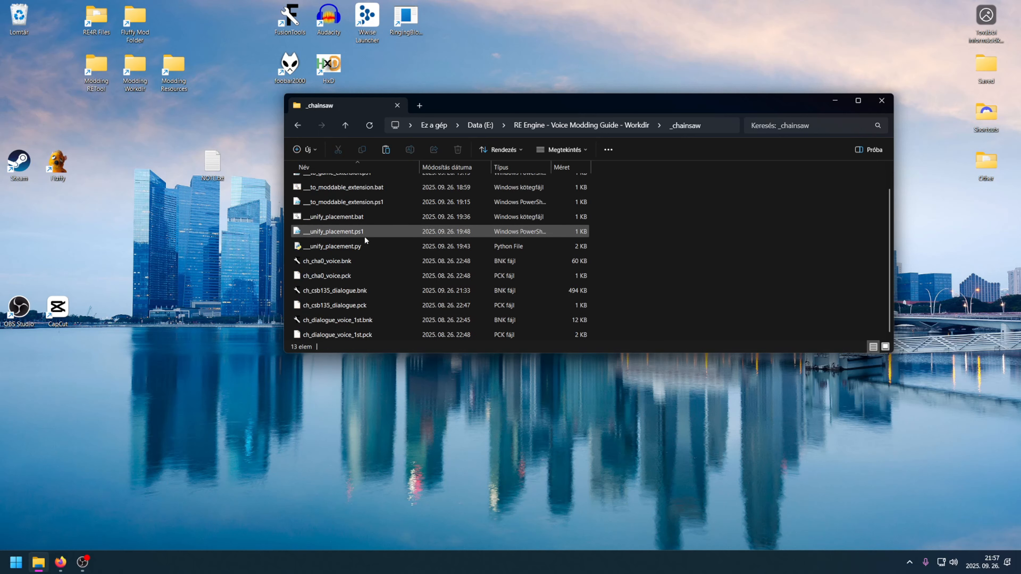
{"action": "left_click", "coordinate": [353, 259]}
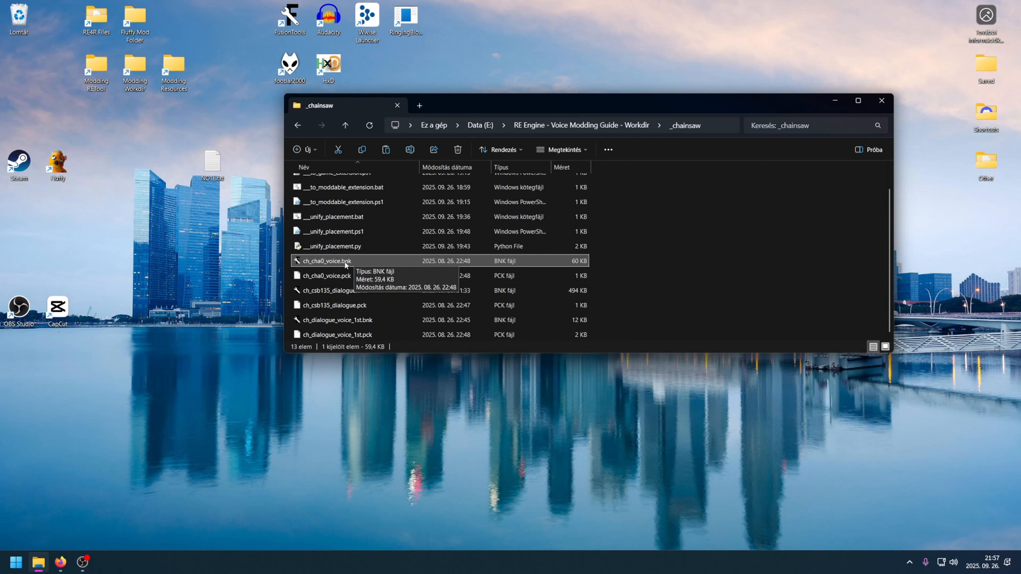
- Run __unify_placement.bat and enter the folder path E:\RE Engine - Voice Modding Guide - Workdir\_chainsaw\ at its BNK path prompt
{"action": "scroll", "coordinate": [340, 262], "scroll_direction": "up", "scroll_amount": 1}
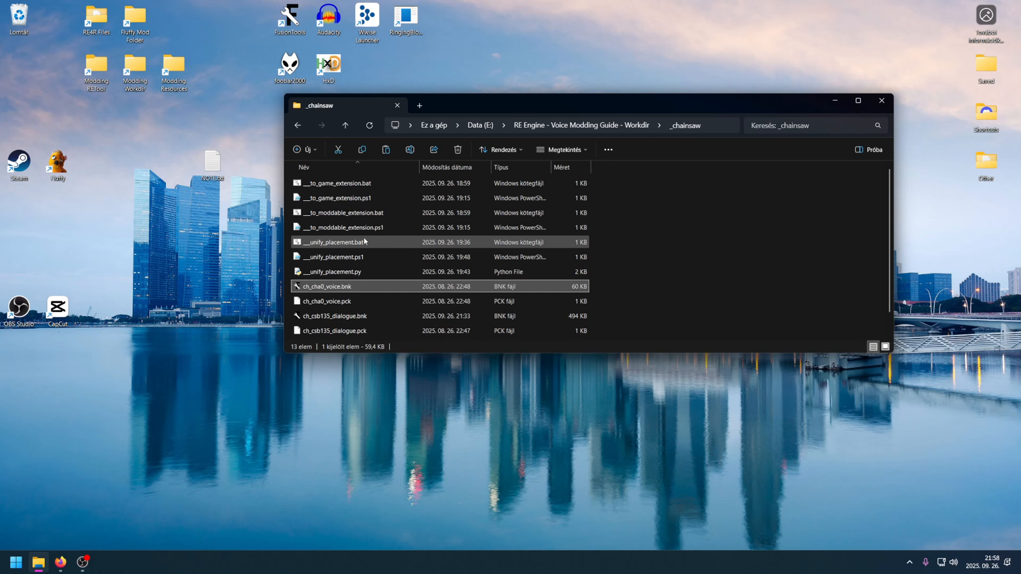
{"action": "double_click", "coordinate": [350, 242]}
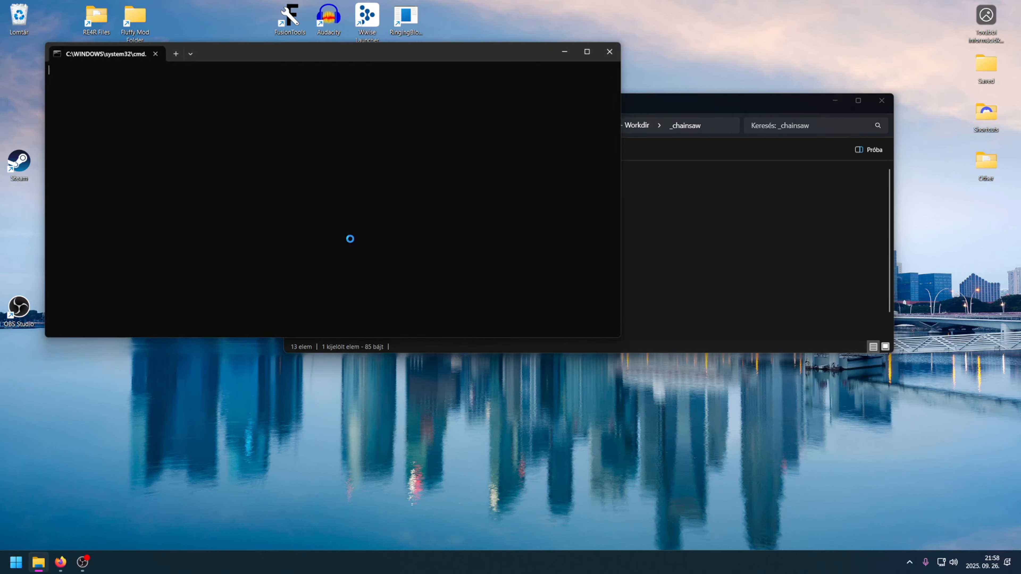
{"action": "left_click", "coordinate": [689, 235]}
{"action": "left_click", "coordinate": [716, 125]}
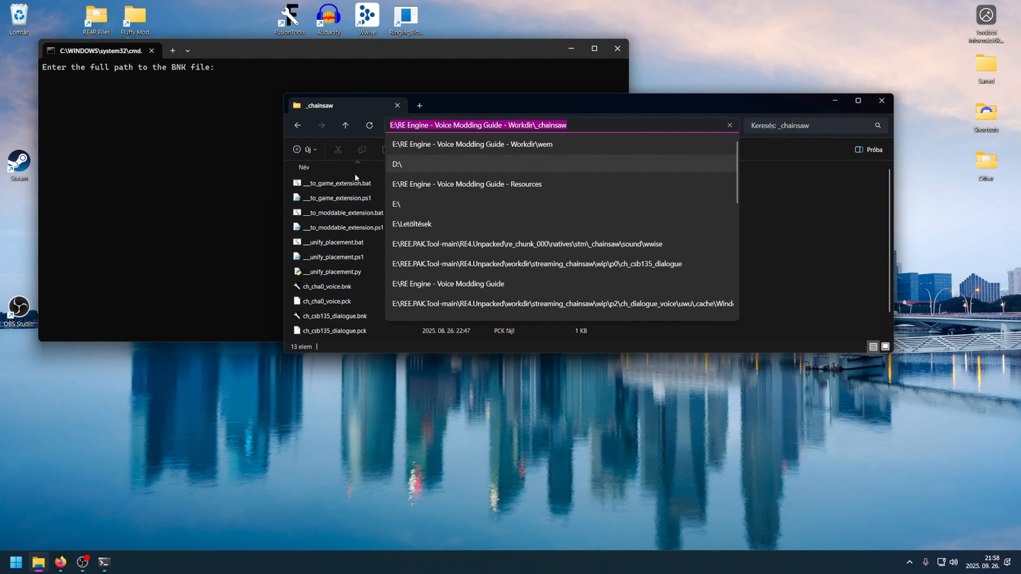
{"action": "key", "text": "ctrl+c"}
{"action": "left_click", "coordinate": [226, 182]}
{"action": "key", "text": "ctrl+v"}
{"action": "type", "text": "\\"}
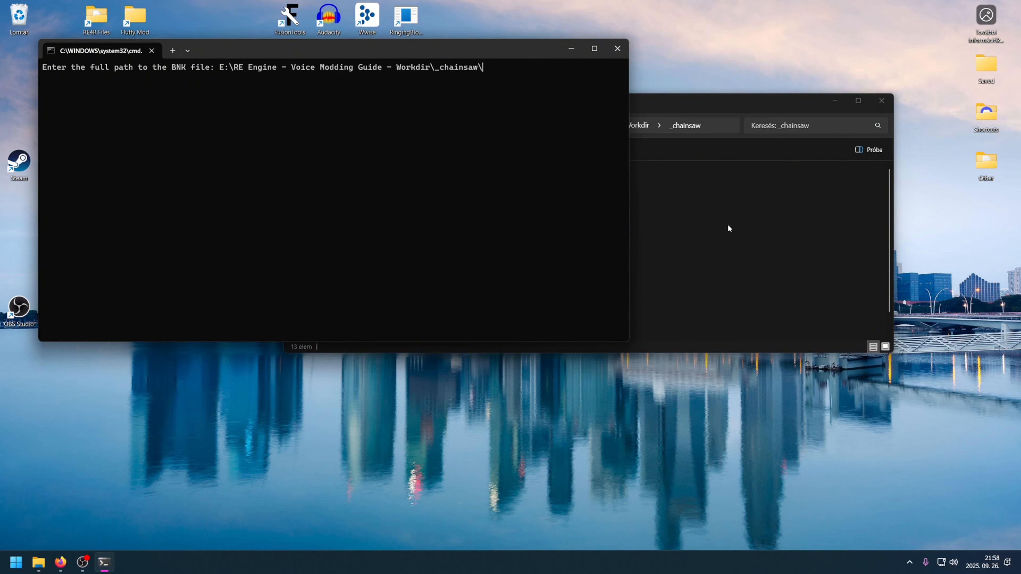
- Copy the file name ch_cha0_voice.bnk from the _chainsaw folder and append it to the path in the script prompt
{"action": "left_click", "coordinate": [728, 226]}
{"action": "left_click", "coordinate": [769, 225]}
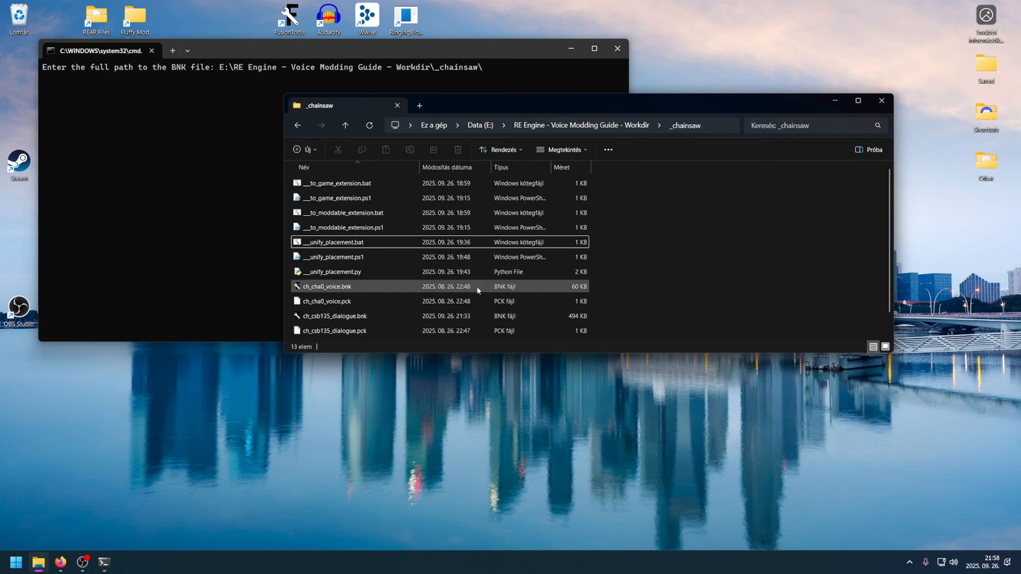
{"action": "left_click", "coordinate": [445, 283]}
{"action": "left_click", "coordinate": [355, 284]}
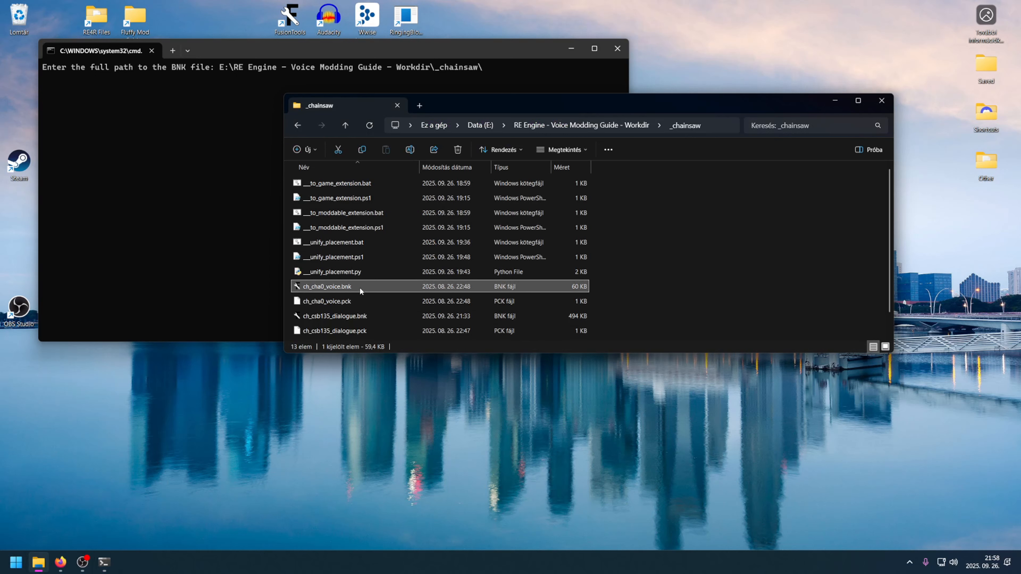
{"action": "key", "text": "ctrl+a"}
{"action": "key", "text": "ctrl+c"}
{"action": "left_click", "coordinate": [207, 266]}
{"action": "key", "text": "ctrl+v"}
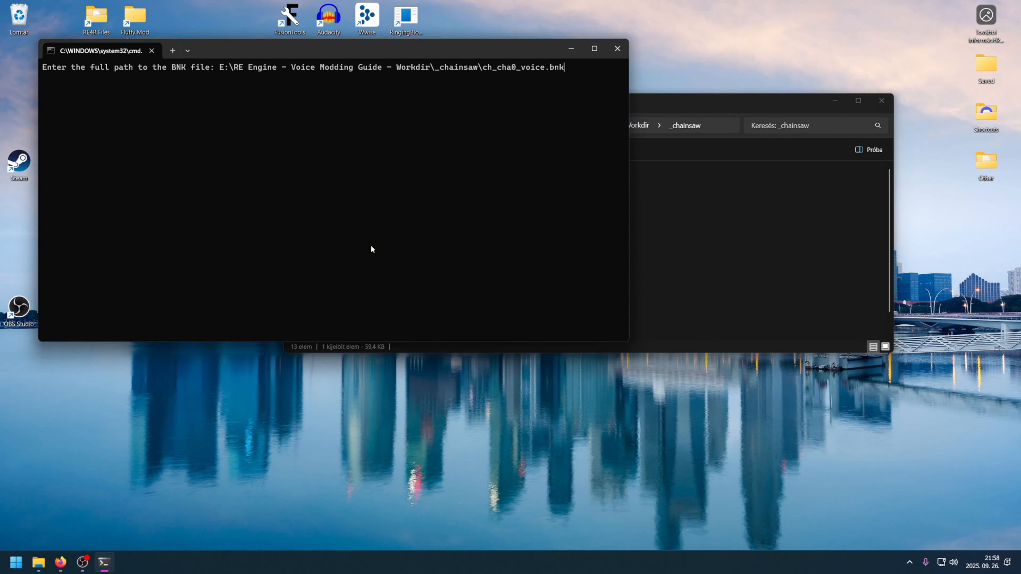
- Confirm the BNK path in the script prompt and open the workdir's _wav folder
{"action": "key", "text": "Return"}
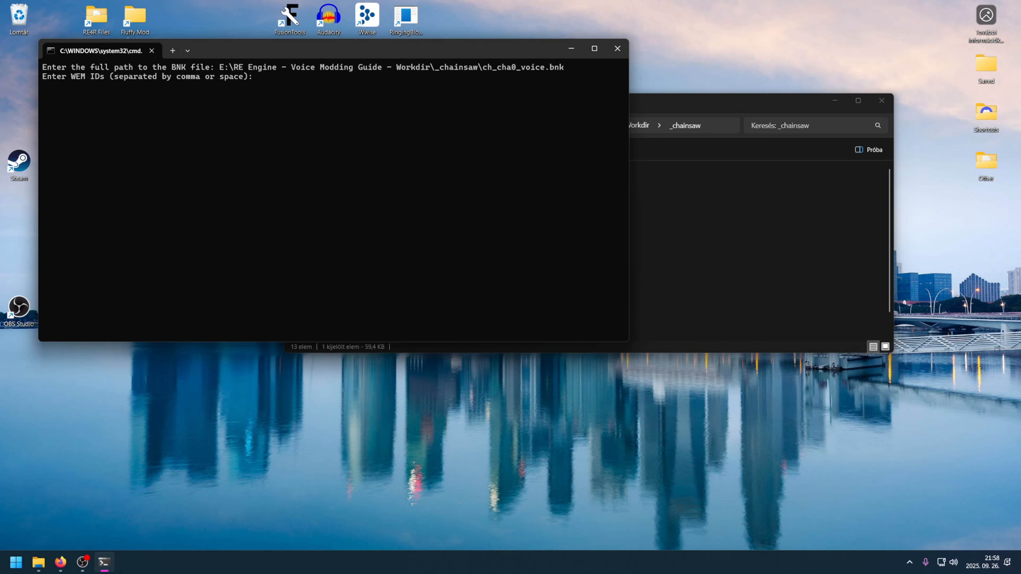
{"action": "left_click", "coordinate": [745, 209]}
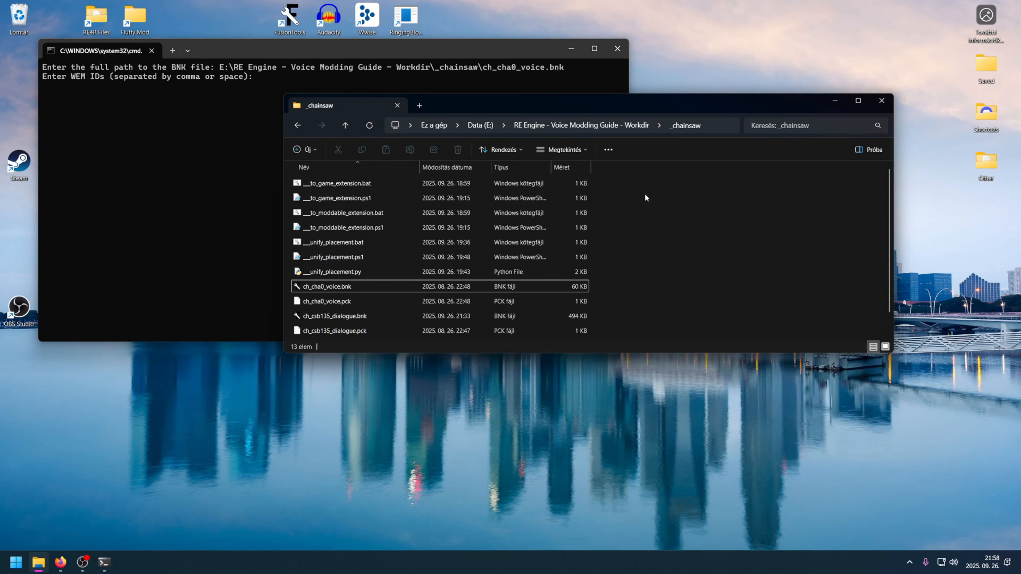
{"action": "left_click", "coordinate": [582, 125]}
{"action": "left_click", "coordinate": [329, 202]}
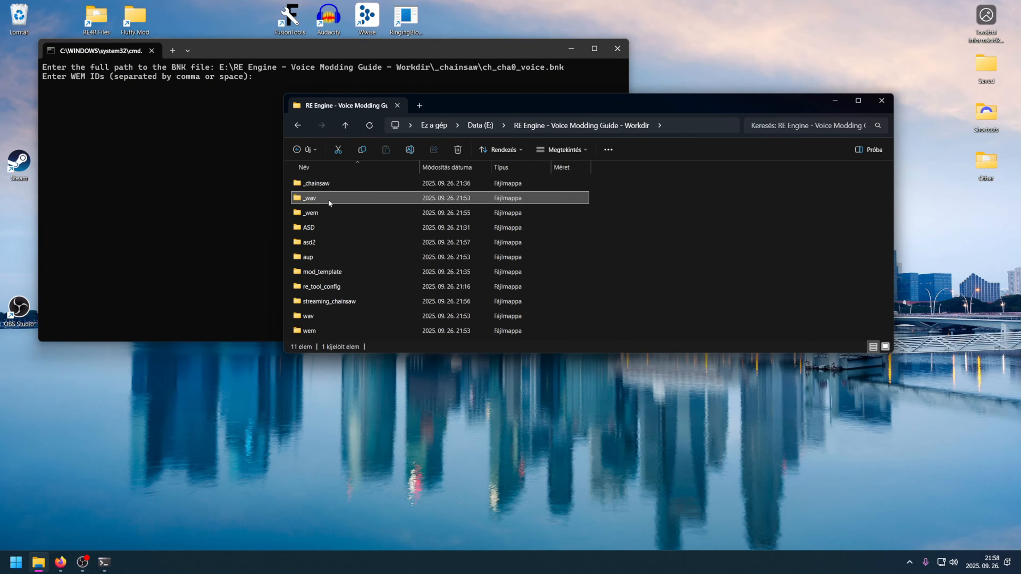
{"action": "double_click", "coordinate": [329, 202]}
- Copy the WEM ID 783659546 from the file name _783659546.wem.wav and submit it at the script's WEM IDs prompt
{"action": "left_click", "coordinate": [315, 212]}
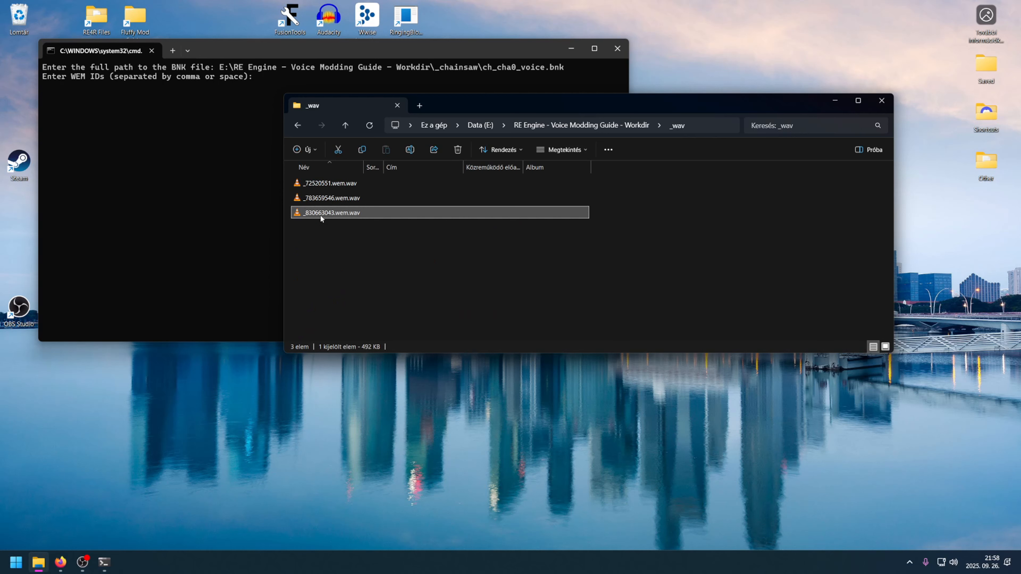
{"action": "left_click", "coordinate": [324, 199]}
{"action": "left_click", "coordinate": [317, 198]}
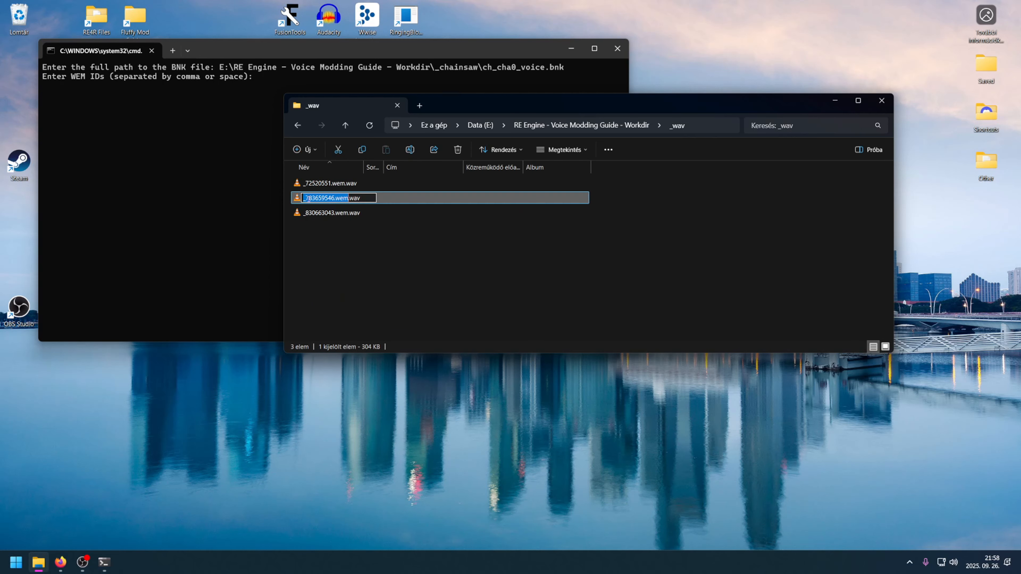
{"action": "left_click", "coordinate": [310, 197]}
{"action": "left_click_drag", "start_coordinate": [310, 196], "coordinate": [331, 198]}
{"action": "key", "text": "shift+Right"}
{"action": "left_click", "coordinate": [221, 156]}
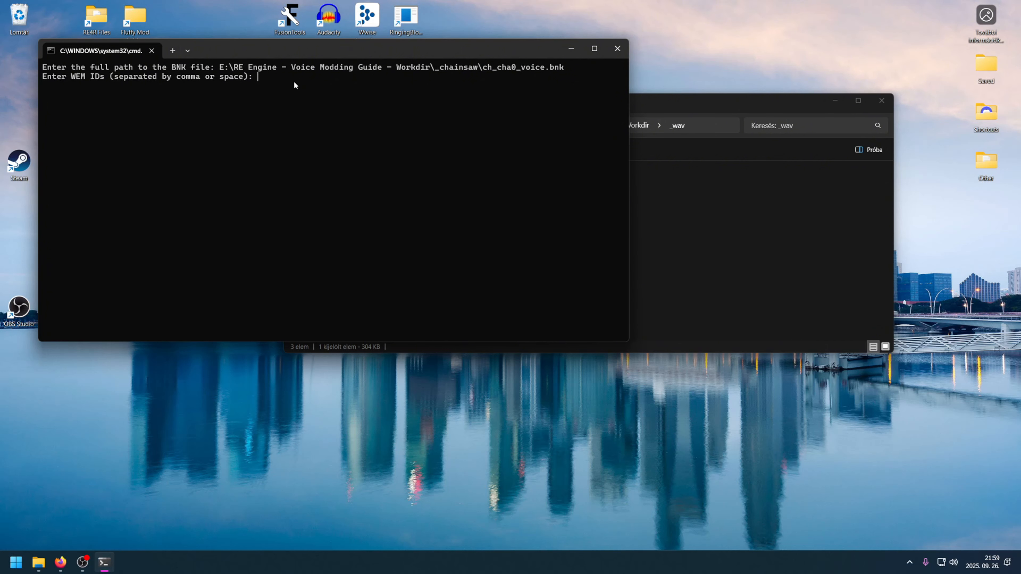
{"action": "key", "text": "ctrl+v"}
{"action": "key", "text": "Return"}
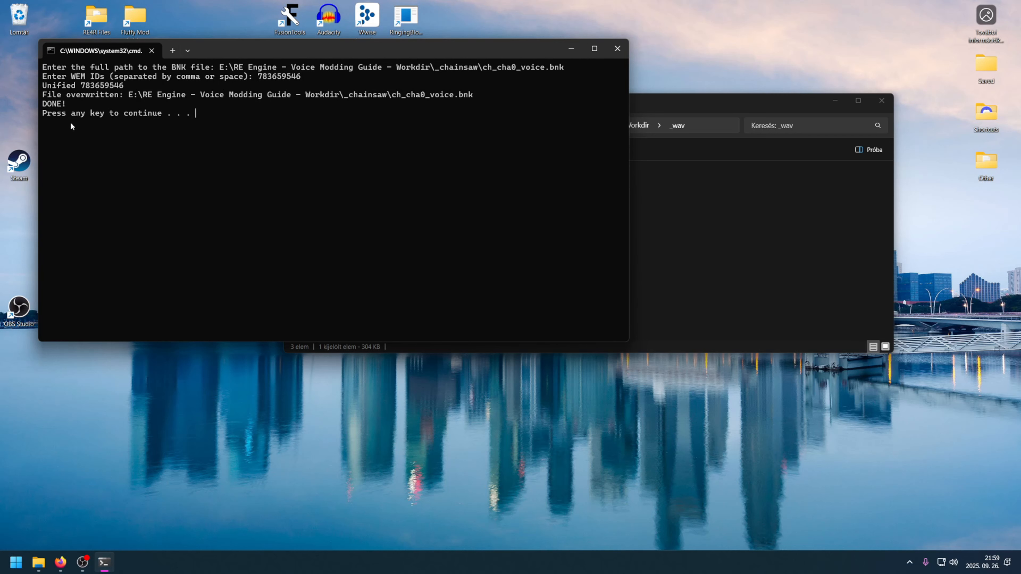
- Review the script's output lines for the unified ID and overwritten file, and close the script to return to the workdir
{"action": "left_click_drag", "start_coordinate": [42, 85], "coordinate": [124, 89]}
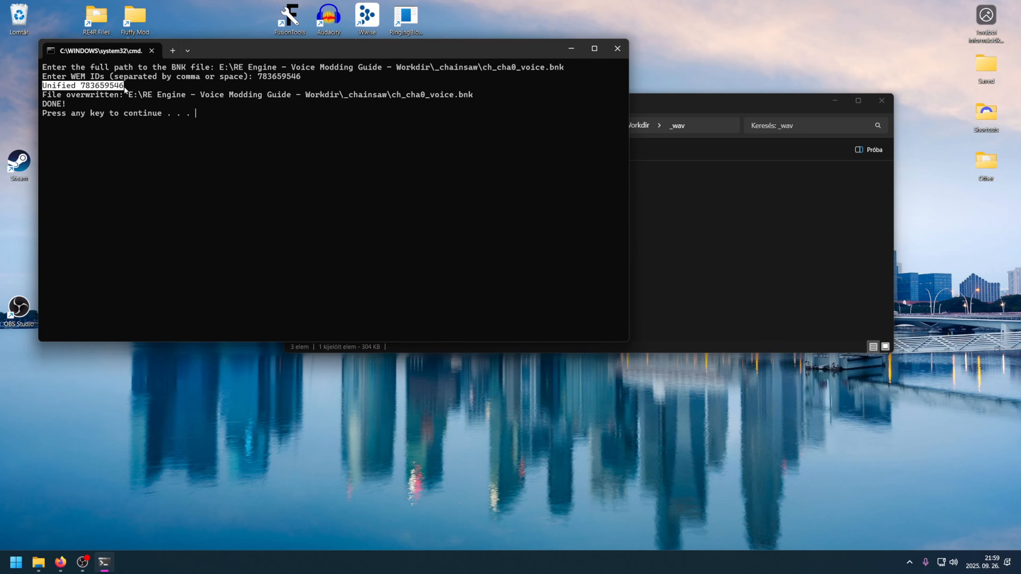
{"action": "left_click_drag", "start_coordinate": [43, 95], "coordinate": [471, 107]}
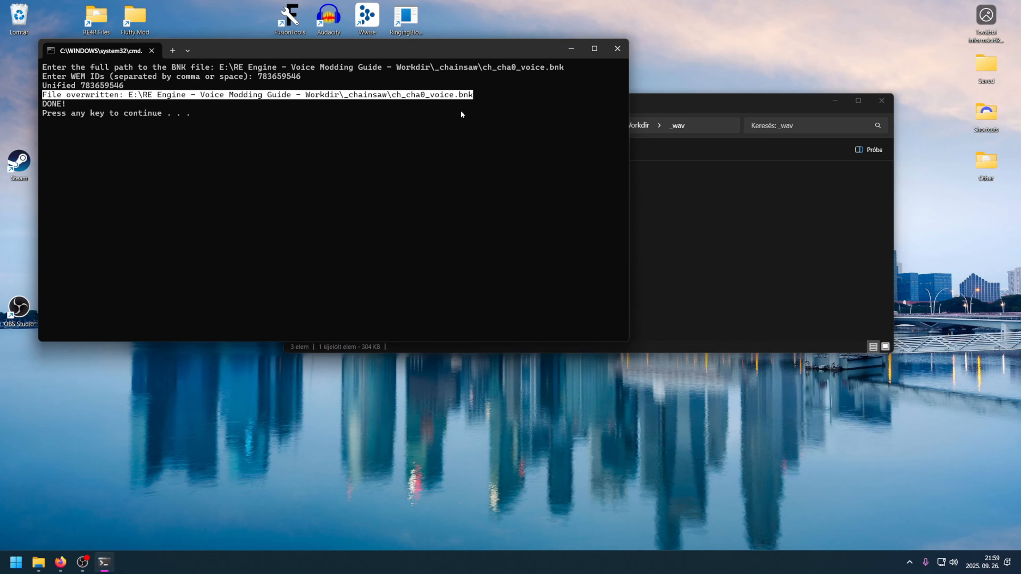
{"action": "left_click", "coordinate": [461, 112]}
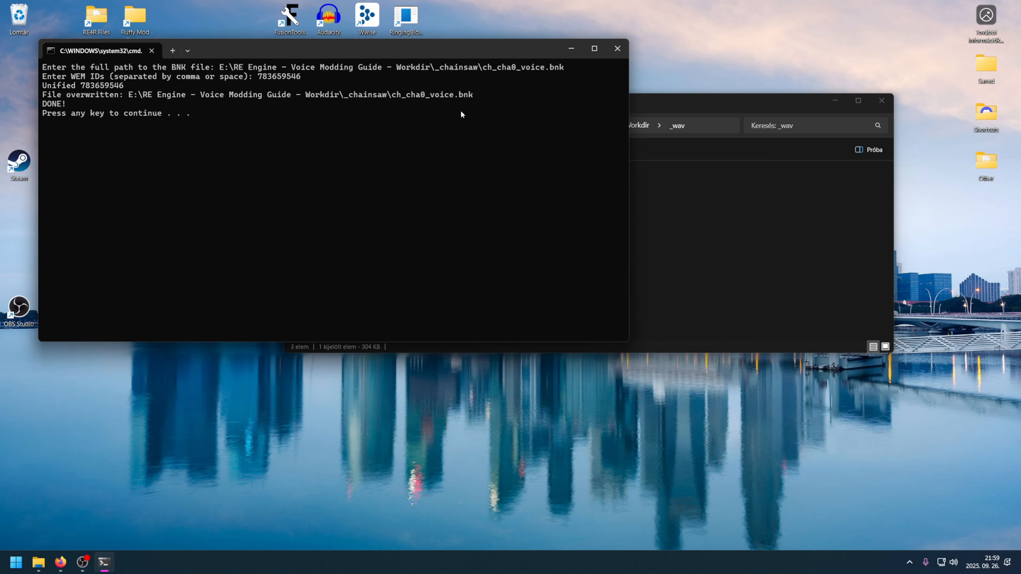
{"action": "key", "text": "Return"}
{"action": "left_click", "coordinate": [529, 126]}
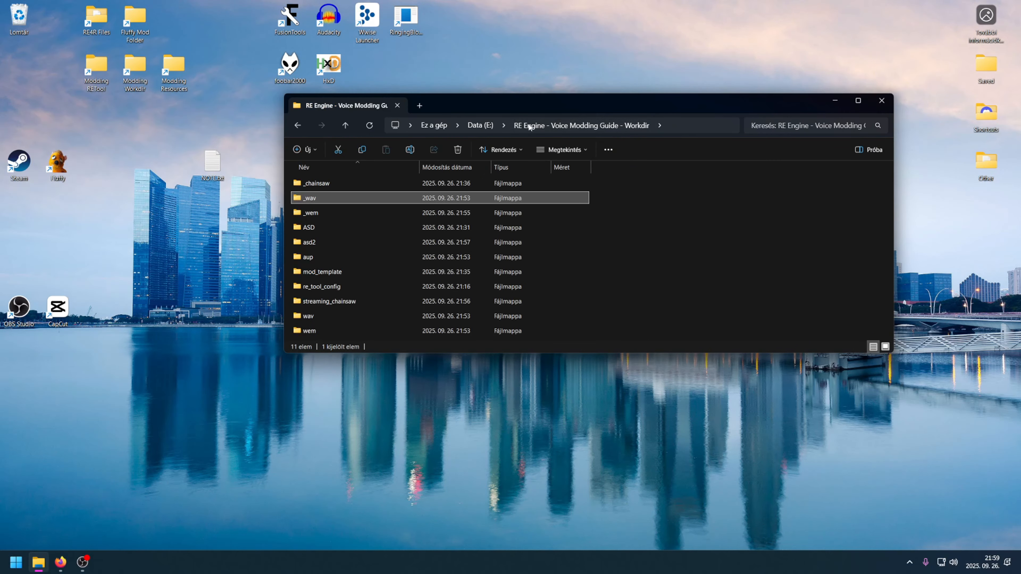
- Open mod_template\natives\stm\_chainsaw\sound\wwise and check the ch_cha0_voice and ch_csb135_dialogue sbnk files
{"action": "left_click_drag", "start_coordinate": [517, 102], "coordinate": [418, 102]}
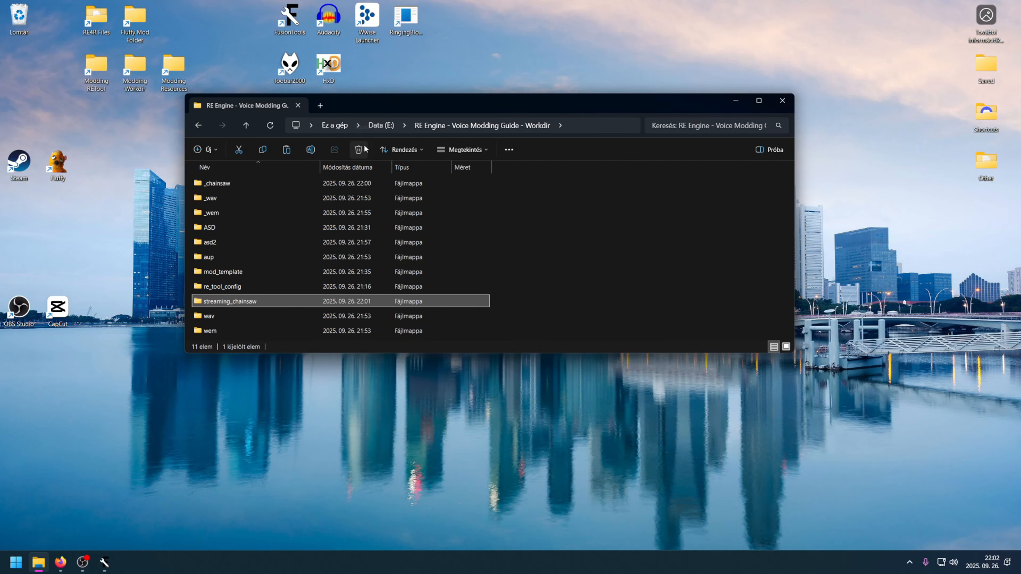
{"action": "left_click_drag", "start_coordinate": [382, 104], "coordinate": [357, 84]}
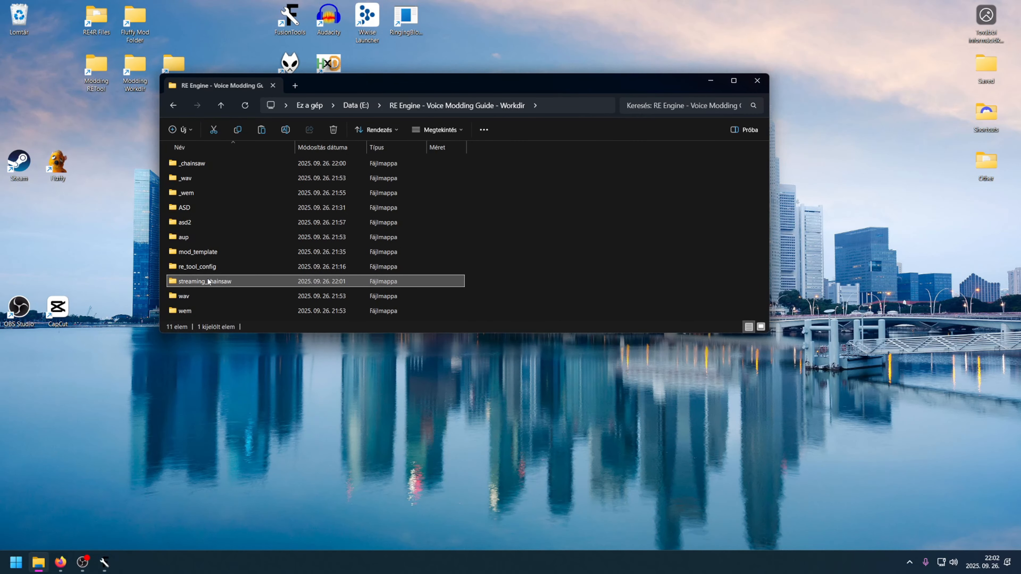
{"action": "double_click", "coordinate": [203, 252]}
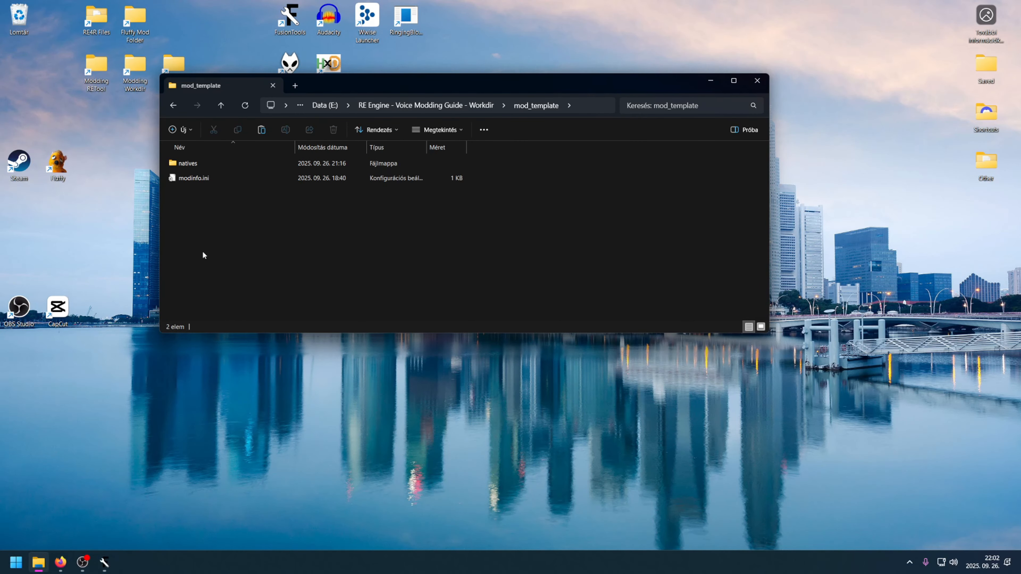
{"action": "double_click", "coordinate": [201, 162]}
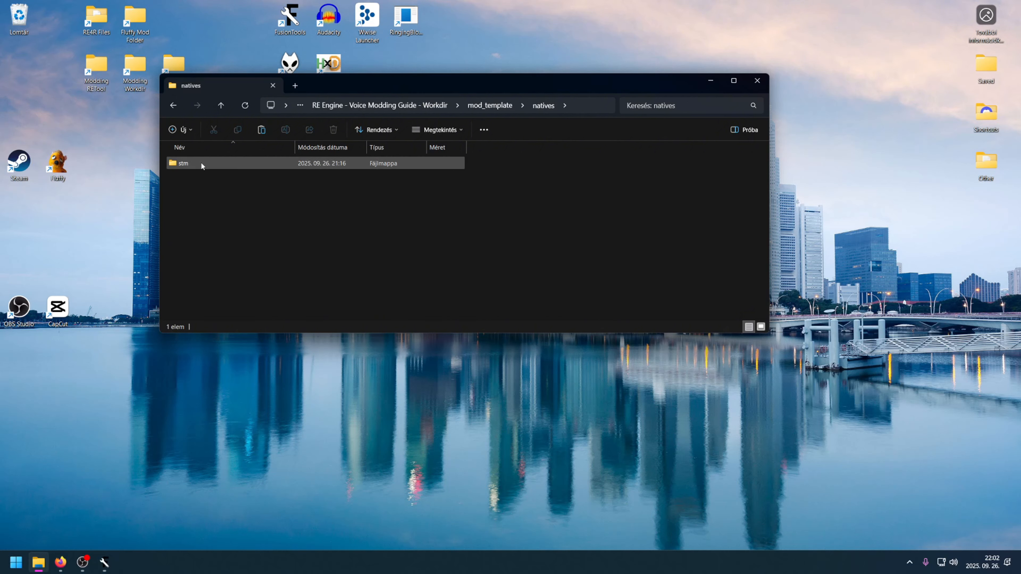
{"action": "double_click", "coordinate": [201, 163]}
{"action": "double_click", "coordinate": [194, 163]}
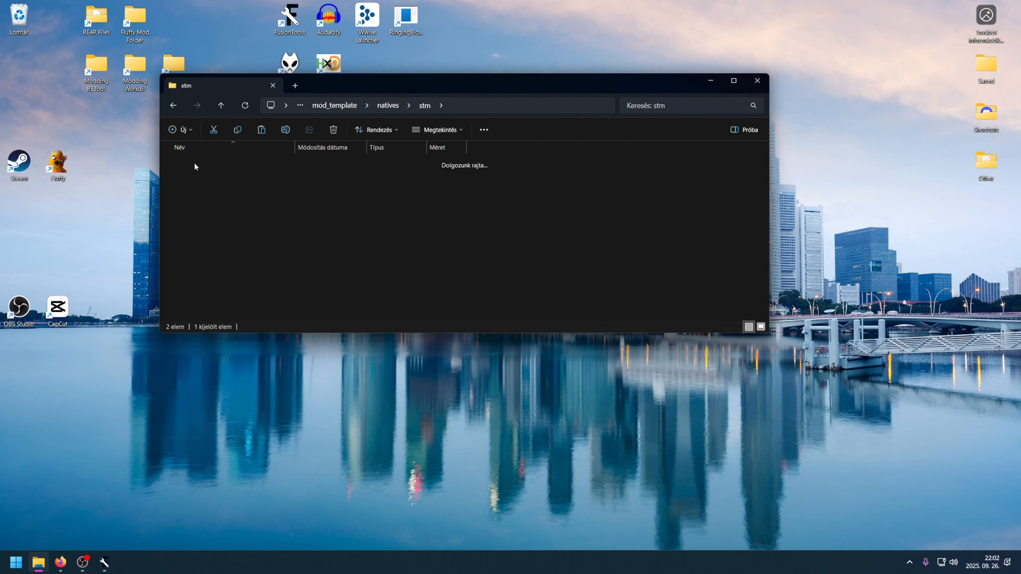
{"action": "double_click", "coordinate": [194, 163]}
{"action": "double_click", "coordinate": [194, 163]}
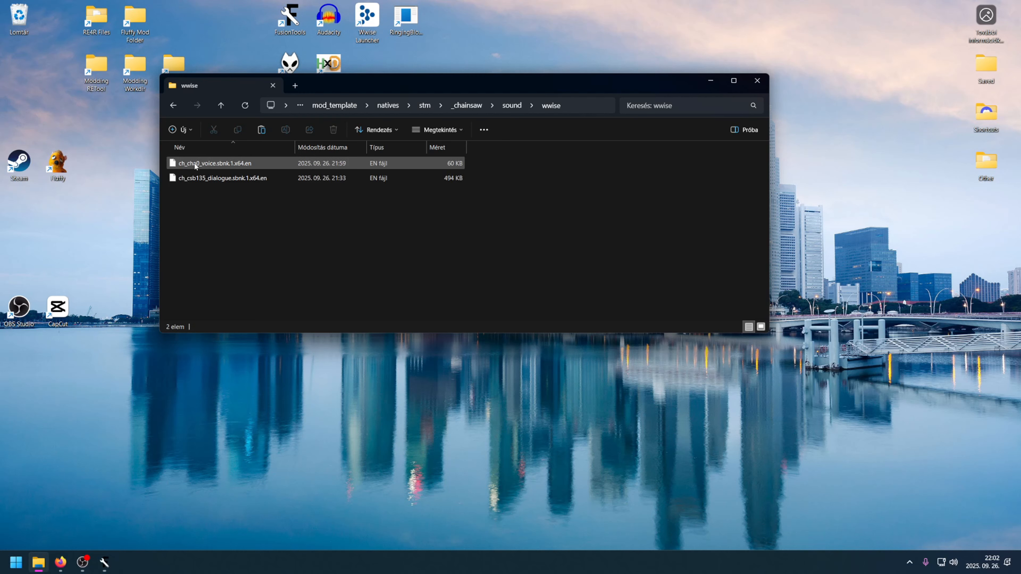
{"action": "left_click", "coordinate": [194, 179]}
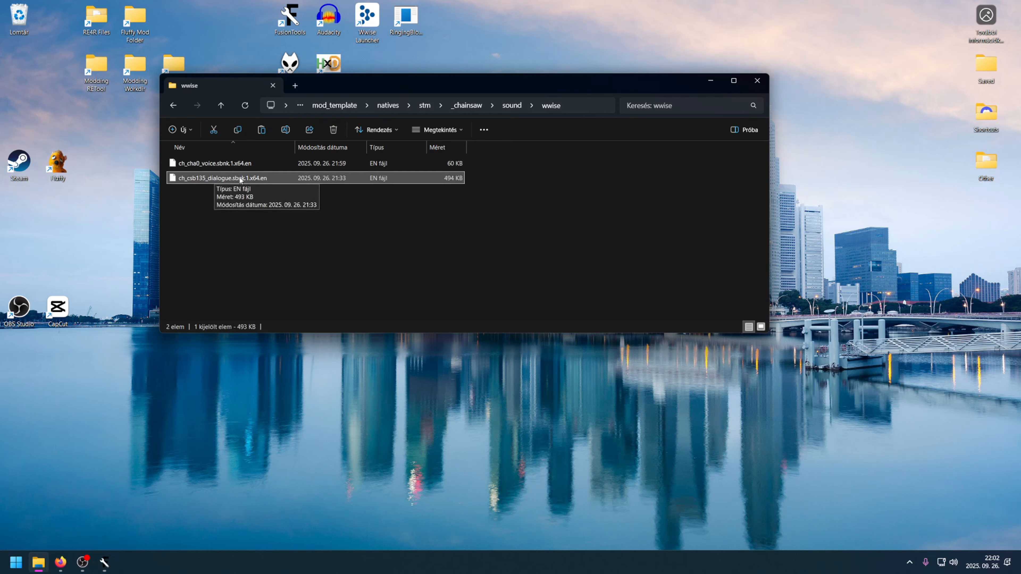
{"action": "left_click", "coordinate": [209, 165]}
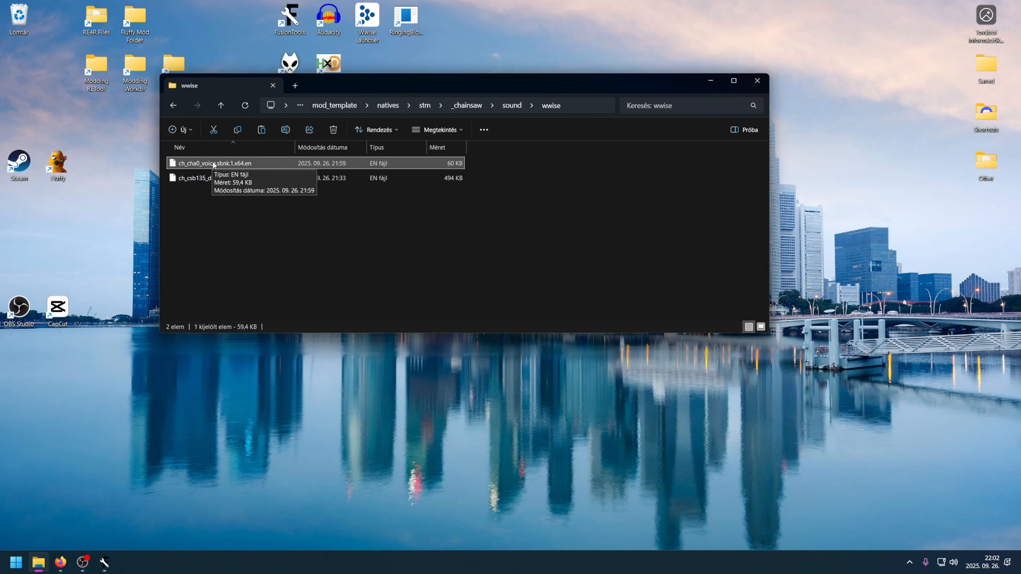
- Open stm\streaming\_chainsaw\sound\wwise and check the ch_cha0_voice and ch_dialogue_voice_1st spck files
{"action": "left_click", "coordinate": [425, 106]}
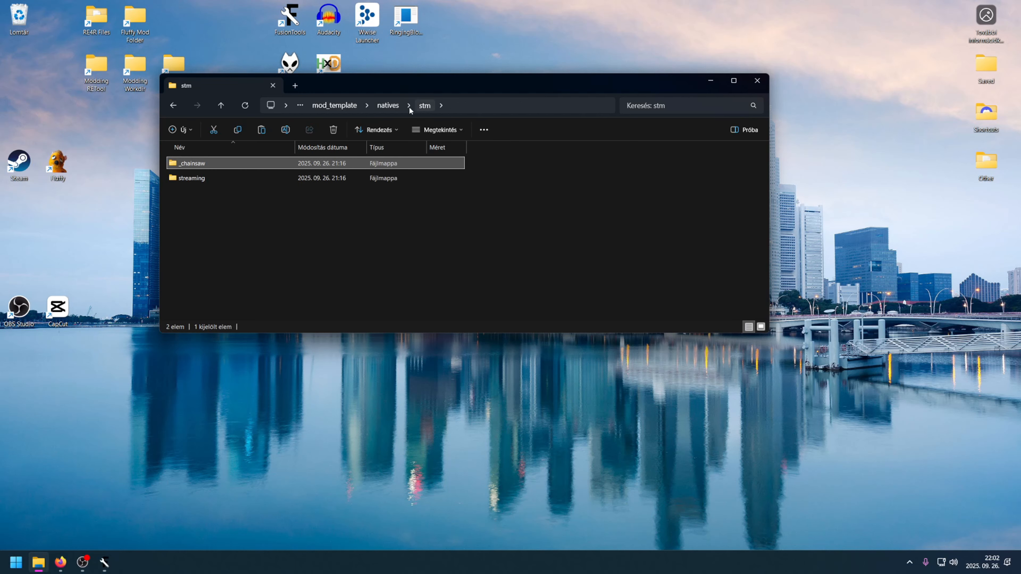
{"action": "double_click", "coordinate": [188, 179]}
{"action": "double_click", "coordinate": [197, 165]}
{"action": "double_click", "coordinate": [198, 166]}
{"action": "double_click", "coordinate": [197, 165]}
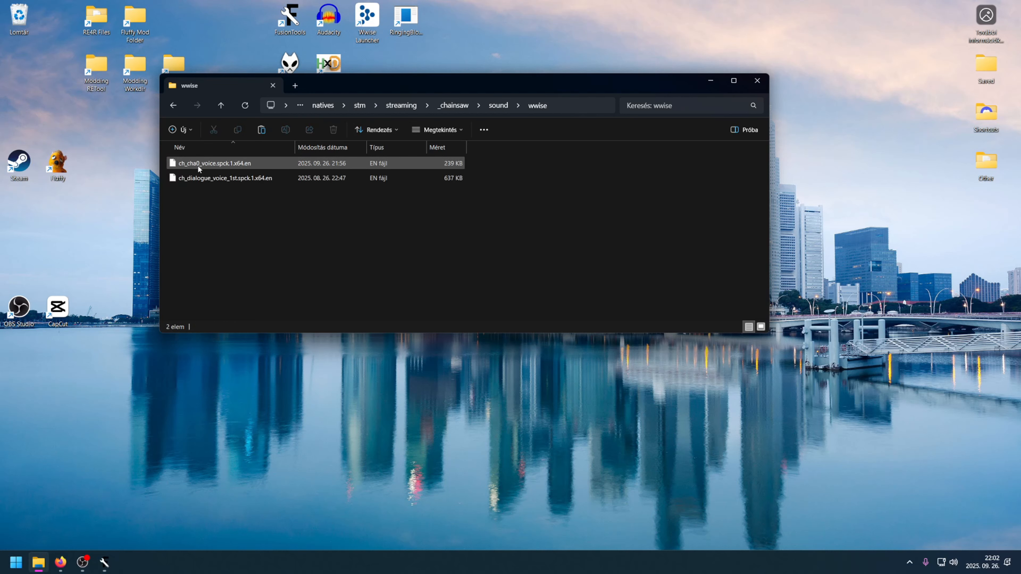
{"action": "left_click", "coordinate": [212, 179]}
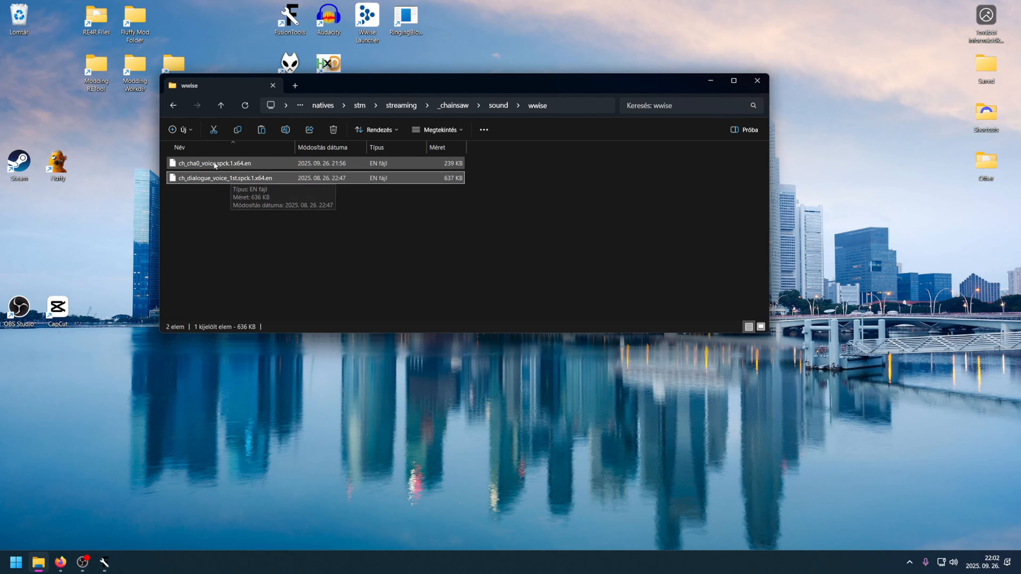
{"action": "left_click", "coordinate": [201, 165]}
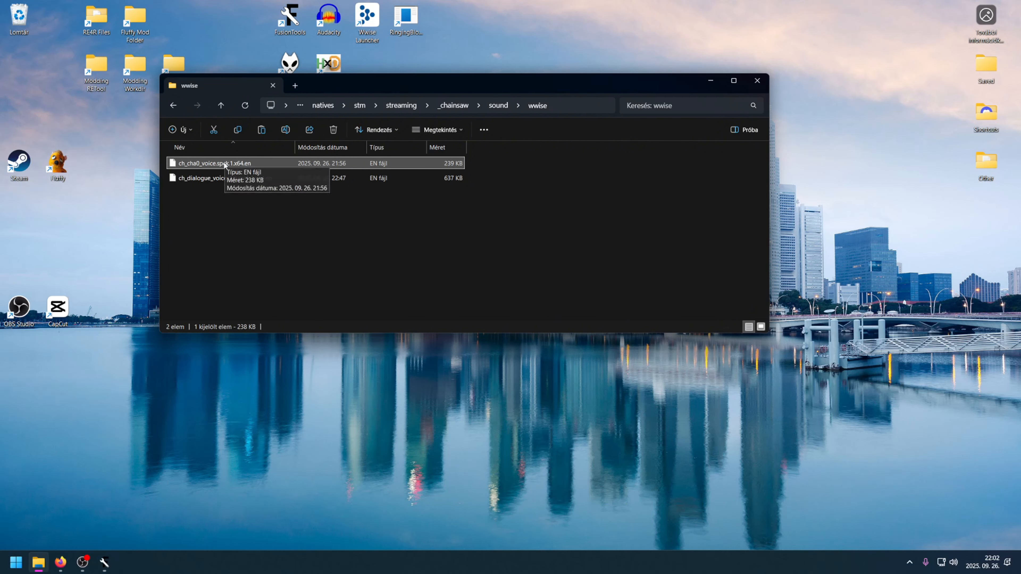
{"action": "left_click", "coordinate": [213, 178]}
{"action": "left_click", "coordinate": [200, 163]}
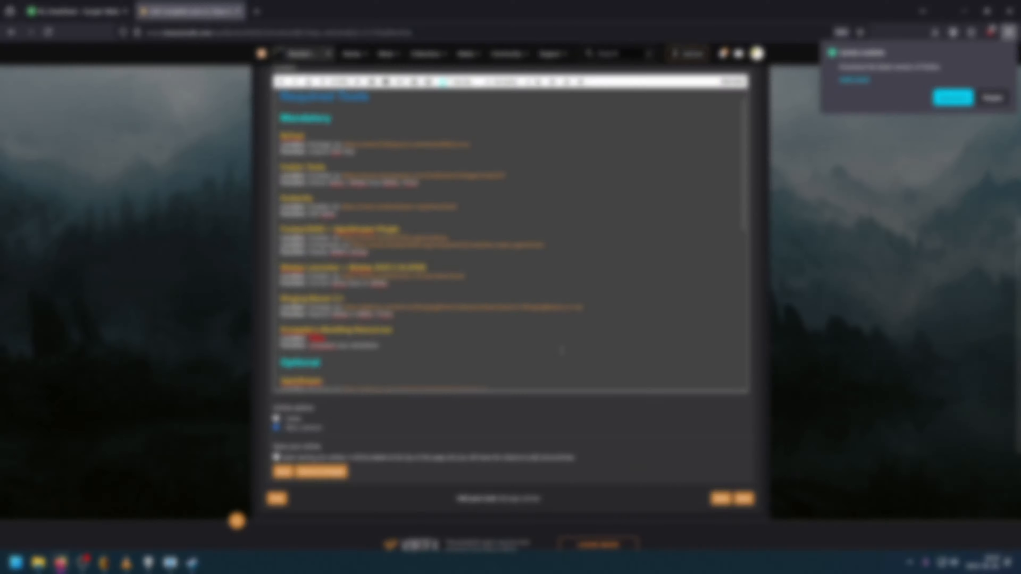
- Examine the Audio Types section of the Nexus Mods article in Firefox
{"action": "scroll", "coordinate": [562, 350], "scroll_direction": "down", "scroll_amount": 8}
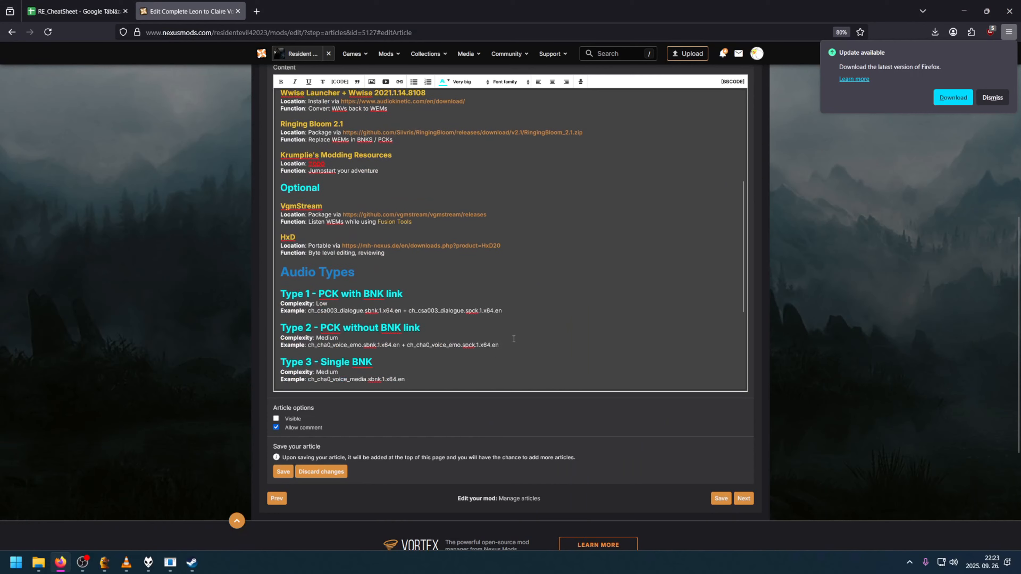